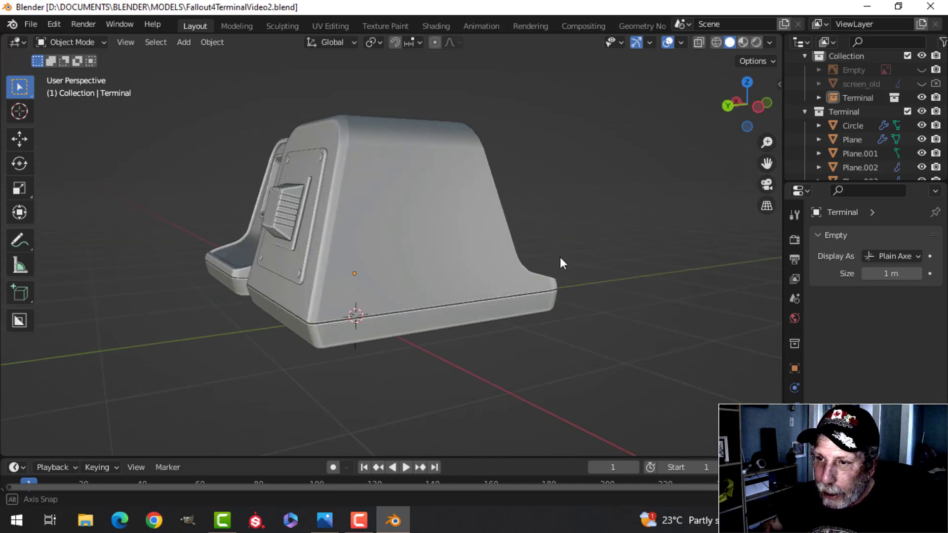
{"action": "scroll", "coordinate": [346, 282], "scroll_direction": "up", "scroll_amount": 5}
{"action": "scroll", "coordinate": [341, 284], "scroll_direction": "down", "scroll_amount": 4}
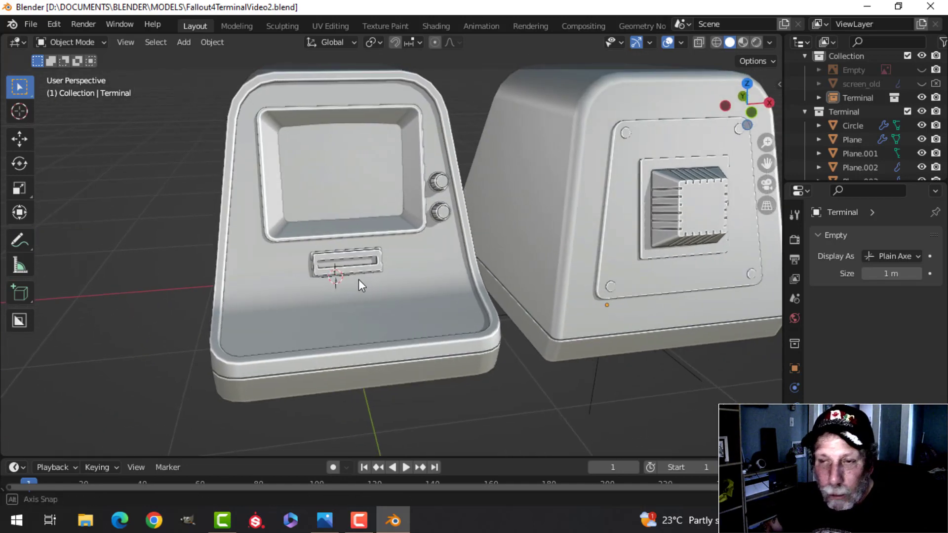
{"action": "middle_click_drag", "start_coordinate": [359, 280], "coordinate": [360, 280]}
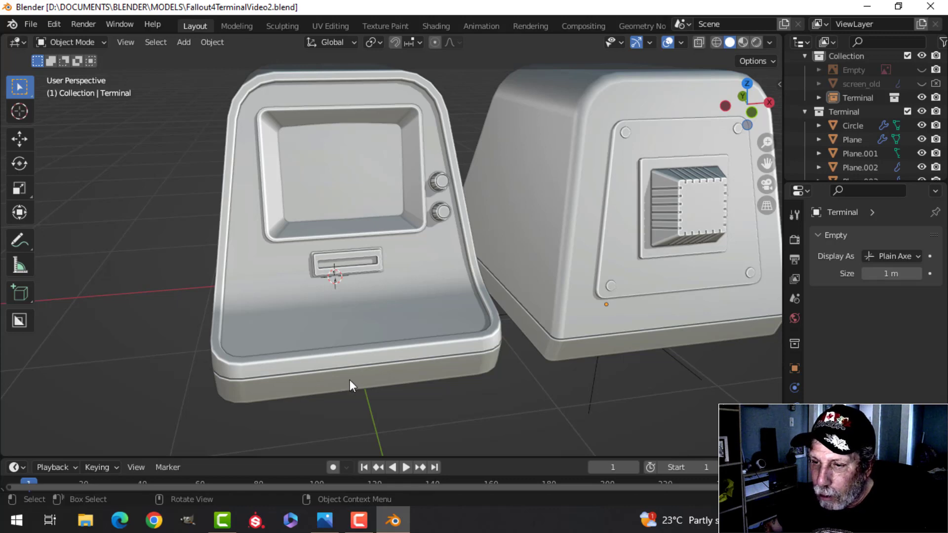
{"action": "middle_click_drag", "start_coordinate": [318, 383], "coordinate": [399, 248]}
{"action": "middle_click_drag", "start_coordinate": [274, 117], "coordinate": [390, 229]}
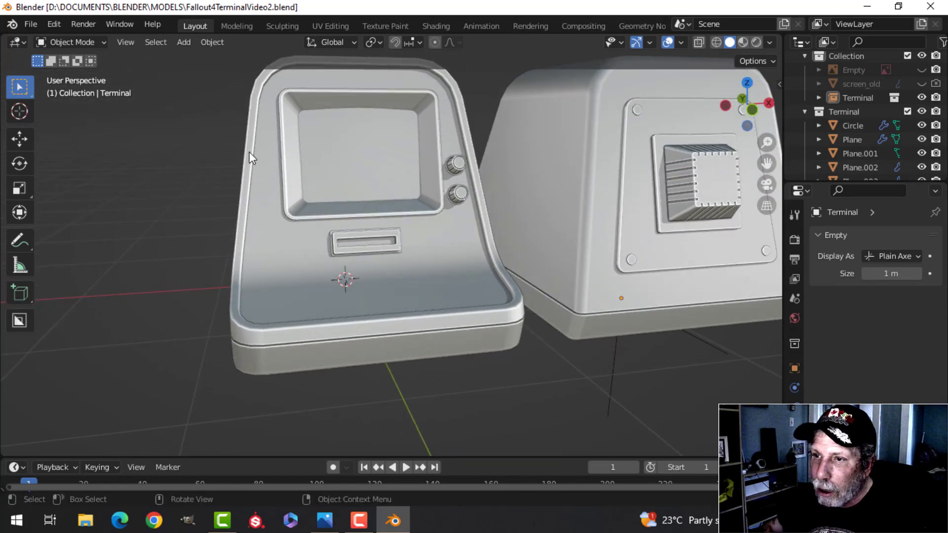
- Duplicate the outer left edge of the terminal's screen bezel and move the copy about 0.06 m in negative X
{"action": "left_click", "coordinate": [277, 140]}
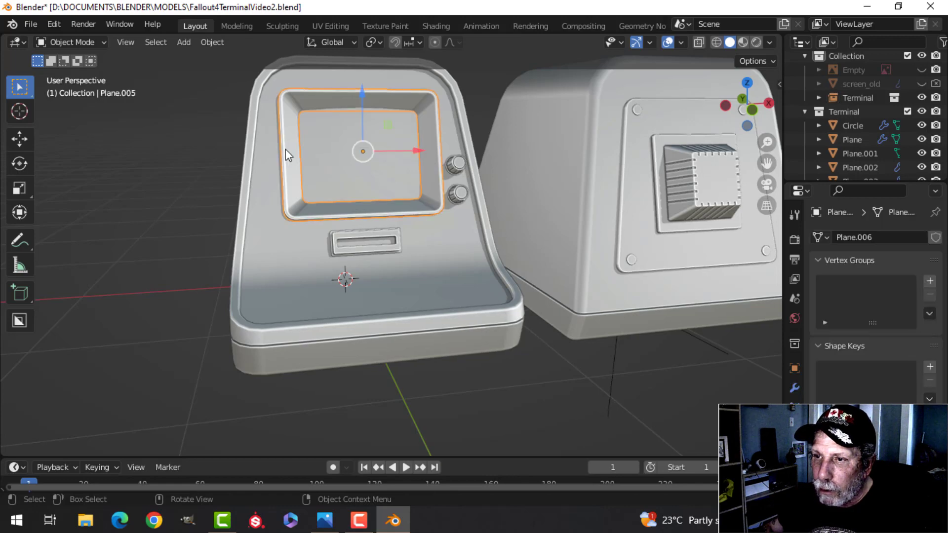
{"action": "key", "text": "KP_Decimal"}
{"action": "key", "text": "Tab"}
{"action": "middle_click_drag", "start_coordinate": [328, 193], "coordinate": [407, 218], "text": "shift"}
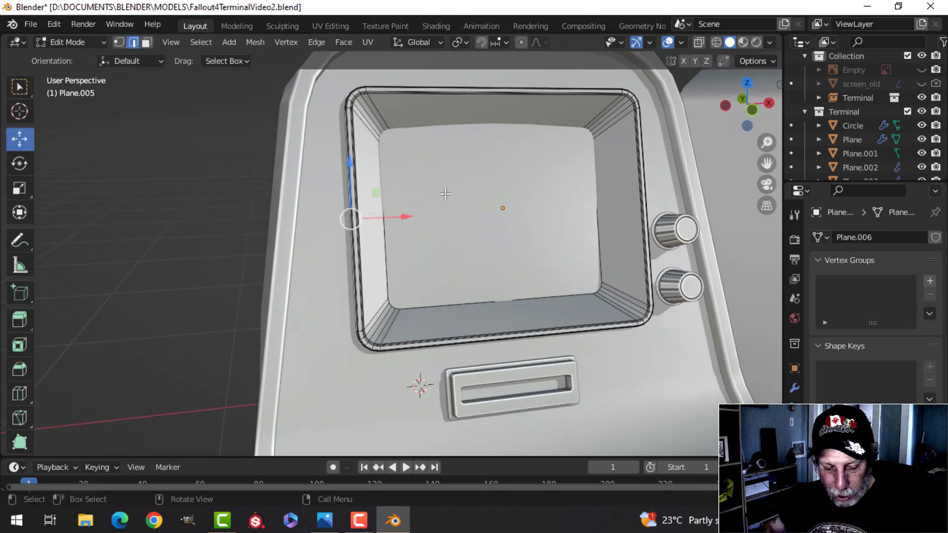
{"action": "key", "text": "shift+d"}
{"action": "left_click_drag", "start_coordinate": [399, 218], "coordinate": [376, 216]}
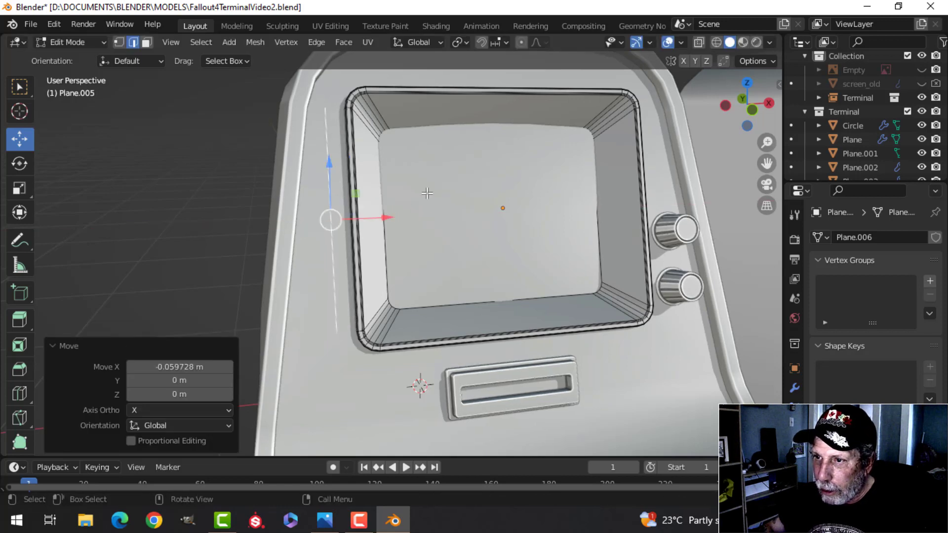
- Scale the duplicated edge to about 0.307 and separate it from the bezel into its own object
{"action": "key", "text": "s"}
{"action": "left_click", "coordinate": [360, 209]}
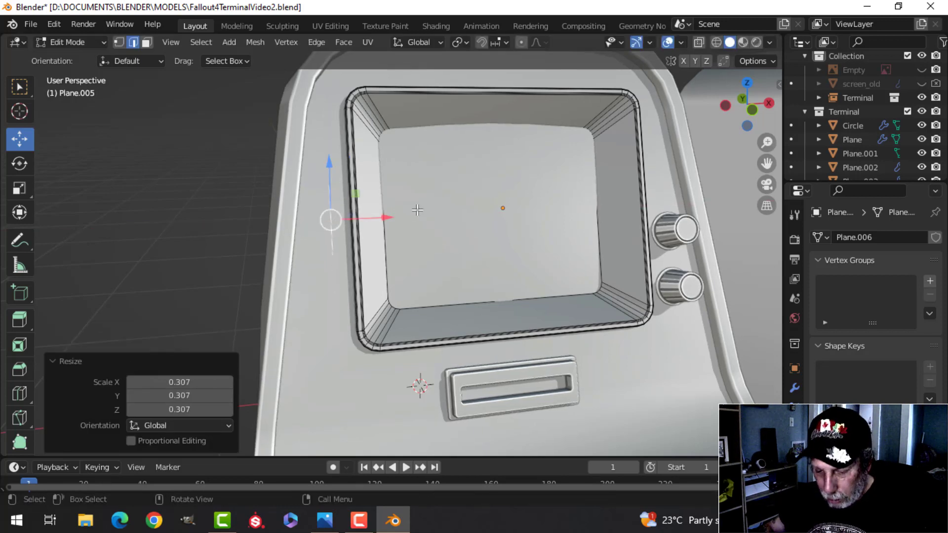
{"action": "left_click", "coordinate": [417, 209]}
{"action": "key", "text": "Tab"}
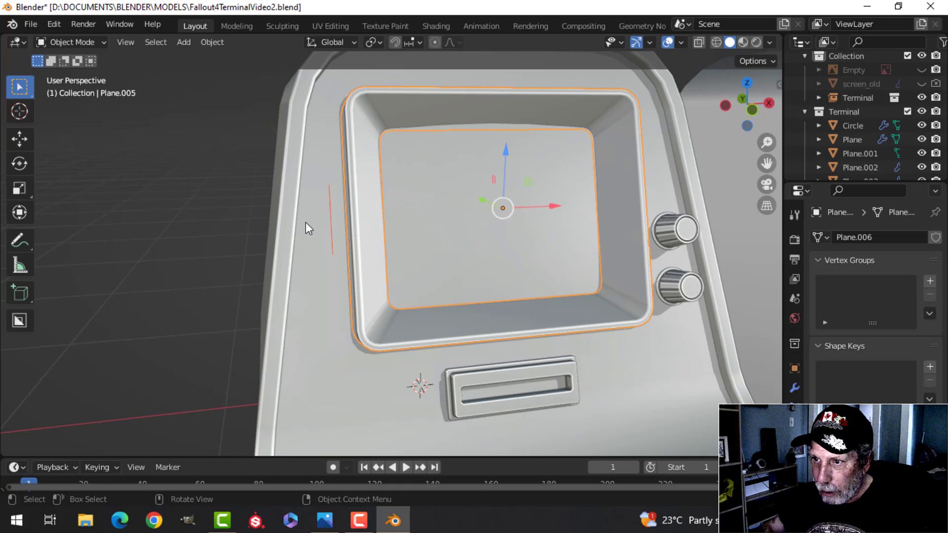
- Edit the separated edge in front view and extrude it about 0.052 m in negative X to form a narrow strip
{"action": "left_click", "coordinate": [330, 215]}
{"action": "key", "text": "Tab"}
{"action": "middle_click_drag", "start_coordinate": [390, 232], "coordinate": [383, 261], "text": "shift"}
{"action": "key", "text": "KP_1"}
{"action": "scroll", "coordinate": [356, 216], "scroll_direction": "up", "scroll_amount": 4}
{"action": "scroll", "coordinate": [460, 311], "scroll_direction": "down", "scroll_amount": 3}
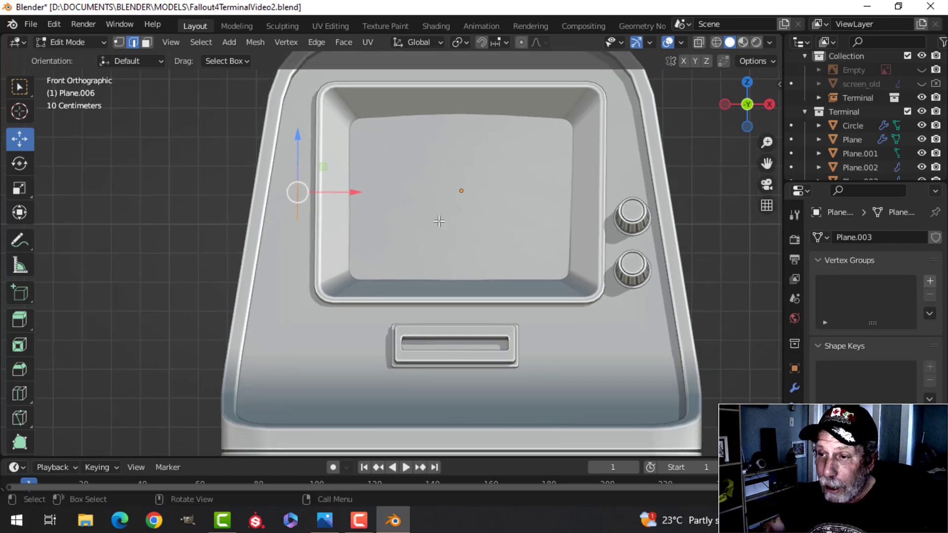
{"action": "scroll", "coordinate": [383, 231], "scroll_direction": "up", "scroll_amount": 2}
{"action": "middle_click_drag", "start_coordinate": [384, 226], "coordinate": [491, 279], "text": "shift"}
{"action": "scroll", "coordinate": [486, 269], "scroll_direction": "up", "scroll_amount": 3}
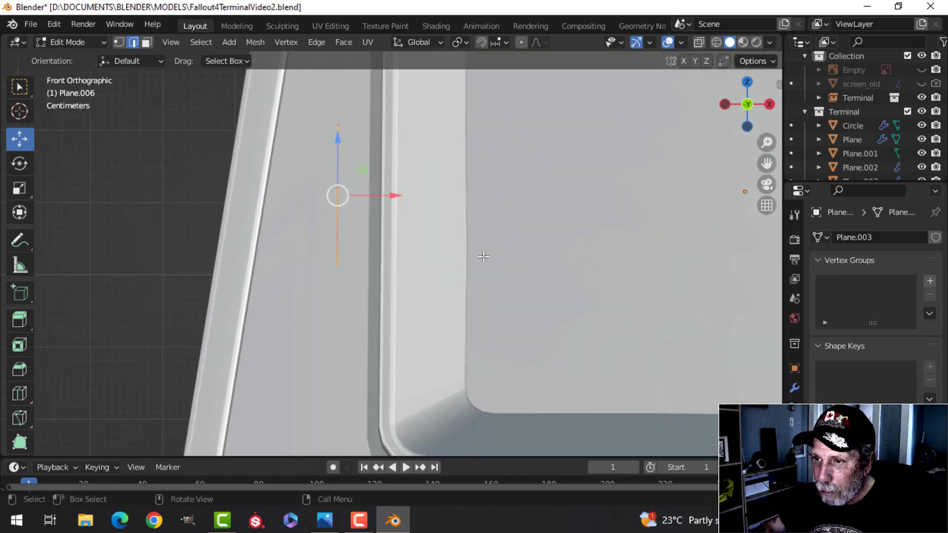
{"action": "middle_click_drag", "start_coordinate": [453, 255], "coordinate": [508, 291], "text": "shift"}
{"action": "scroll", "coordinate": [474, 275], "scroll_direction": "up", "scroll_amount": 2}
{"action": "scroll", "coordinate": [505, 289], "scroll_direction": "down", "scroll_amount": 9}
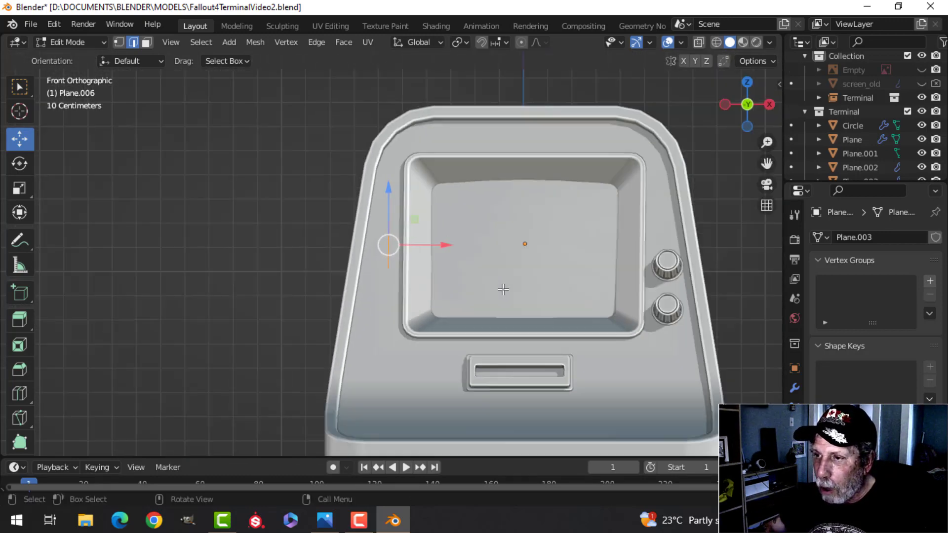
{"action": "middle_click_drag", "start_coordinate": [583, 288], "coordinate": [522, 284], "text": "shift"}
{"action": "scroll", "coordinate": [445, 262], "scroll_direction": "up", "scroll_amount": 6}
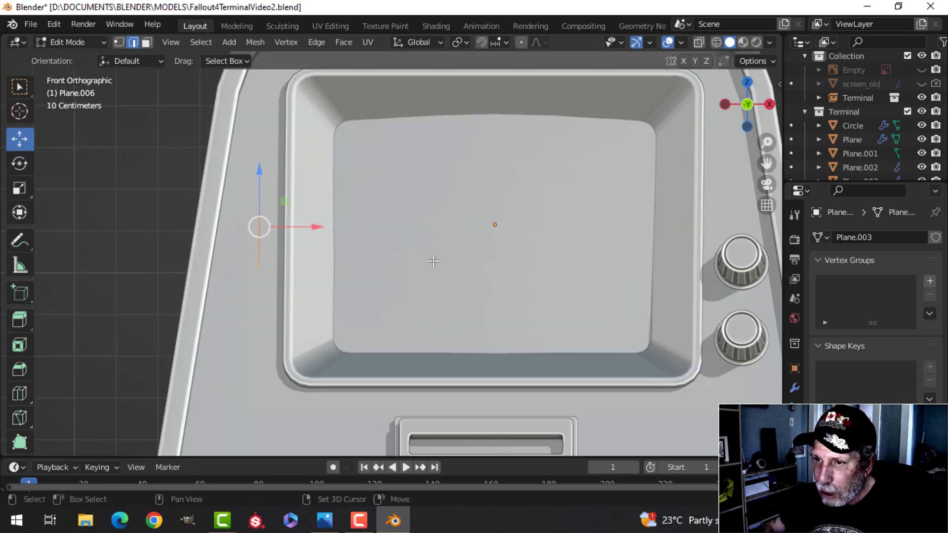
{"action": "middle_click_drag", "start_coordinate": [369, 252], "coordinate": [563, 280], "text": "shift"}
{"action": "key", "text": "e"}
{"action": "key", "text": "Escape"}
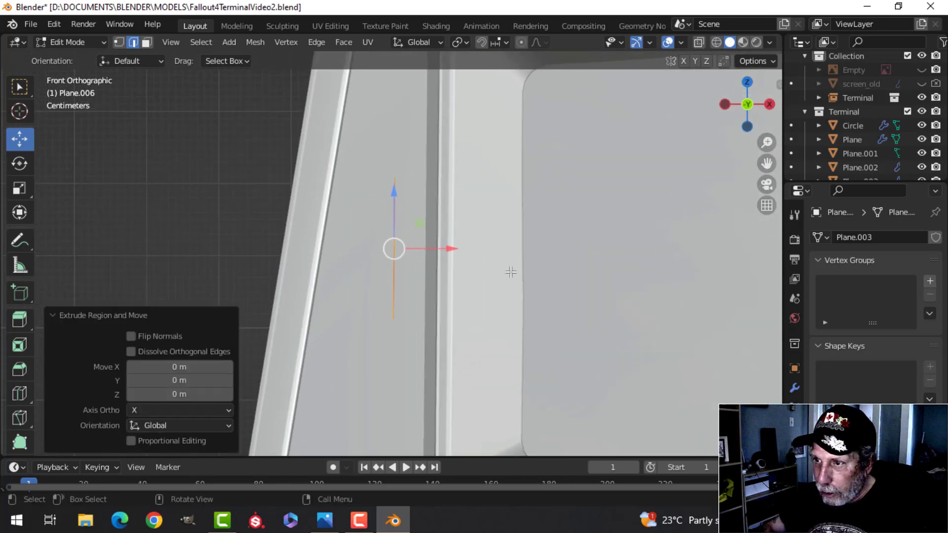
{"action": "left_click_drag", "start_coordinate": [451, 250], "coordinate": [412, 247]}
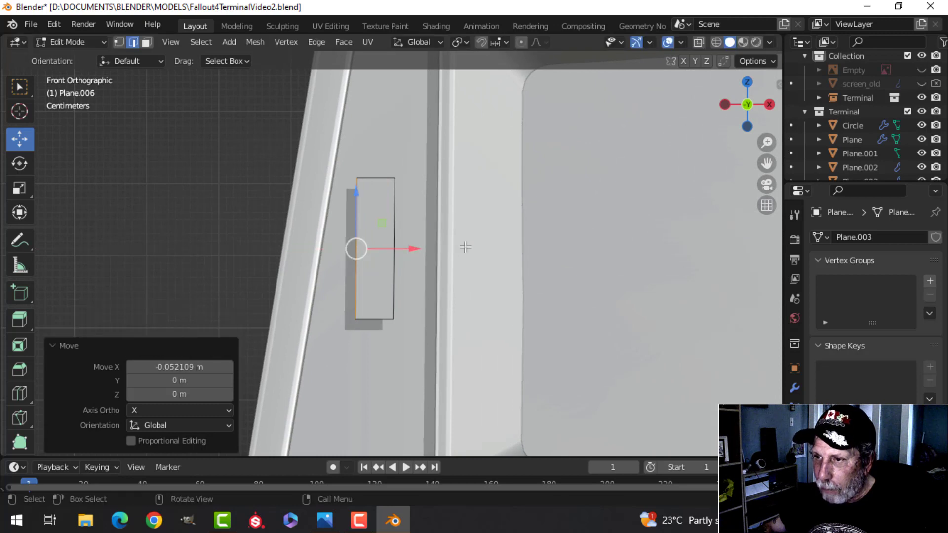
- Widen the strip by moving its right edge about 0.018 m in X, and raise its upper edge about 0.082 m
{"action": "scroll", "coordinate": [466, 247], "scroll_direction": "down", "scroll_amount": 4}
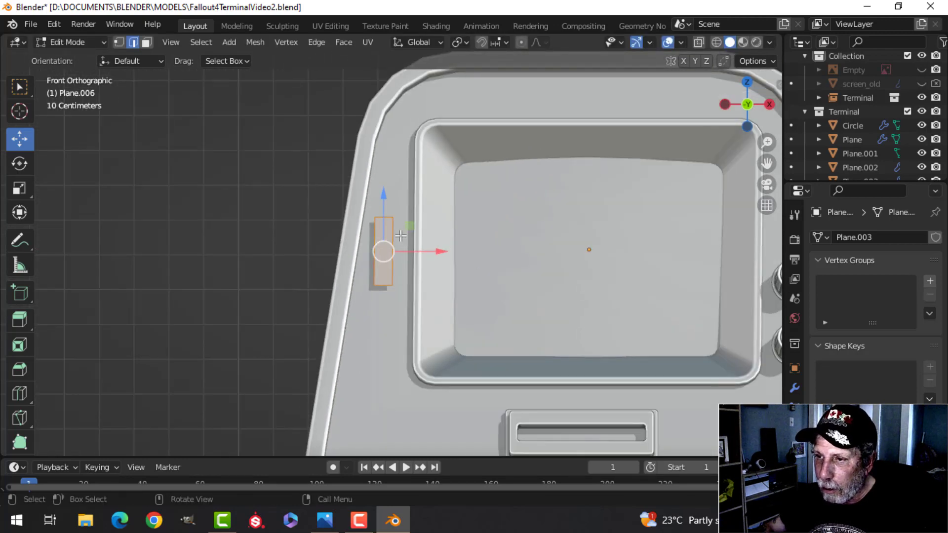
{"action": "left_click_drag", "start_coordinate": [452, 249], "coordinate": [459, 248]}
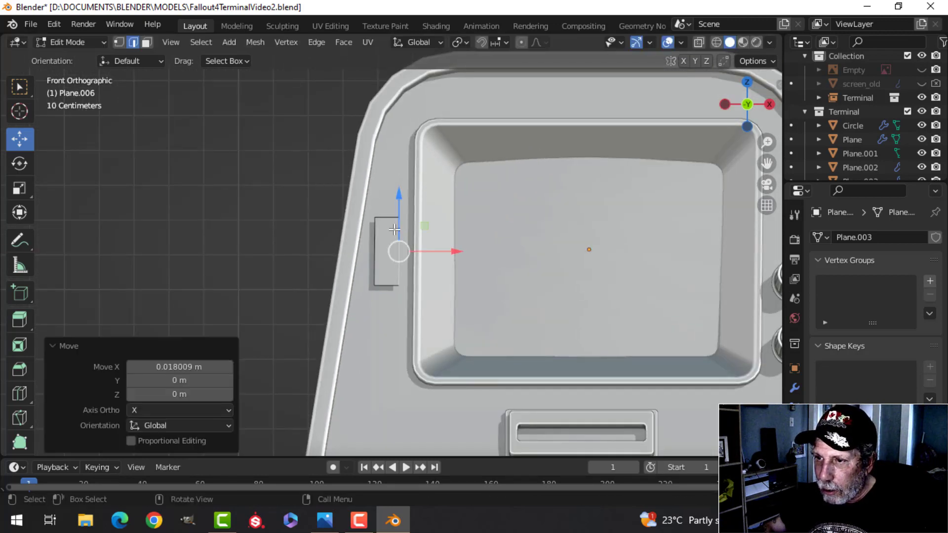
{"action": "left_click", "coordinate": [388, 218]}
{"action": "left_click_drag", "start_coordinate": [387, 190], "coordinate": [386, 164]}
- Move the strip's bezel-side edge slightly further toward the screen bezel
{"action": "mouse_move", "coordinate": [434, 248]}
{"action": "middle_mouse_down"}
{"action": "mouse_move", "coordinate": [570, 272]}
{"action": "mouse_move", "coordinate": [432, 263]}
{"action": "middle_mouse_up"}
{"action": "scroll", "coordinate": [570, 271], "scroll_direction": "up", "scroll_amount": 2}
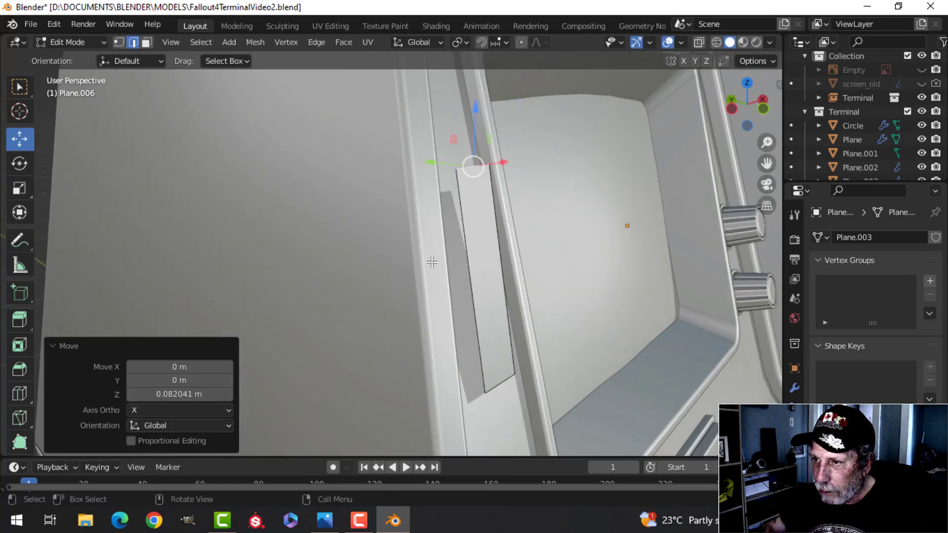
{"action": "scroll", "coordinate": [432, 262], "scroll_direction": "up", "scroll_amount": 3}
{"action": "middle_click_drag", "start_coordinate": [527, 290], "coordinate": [385, 218], "text": "shift"}
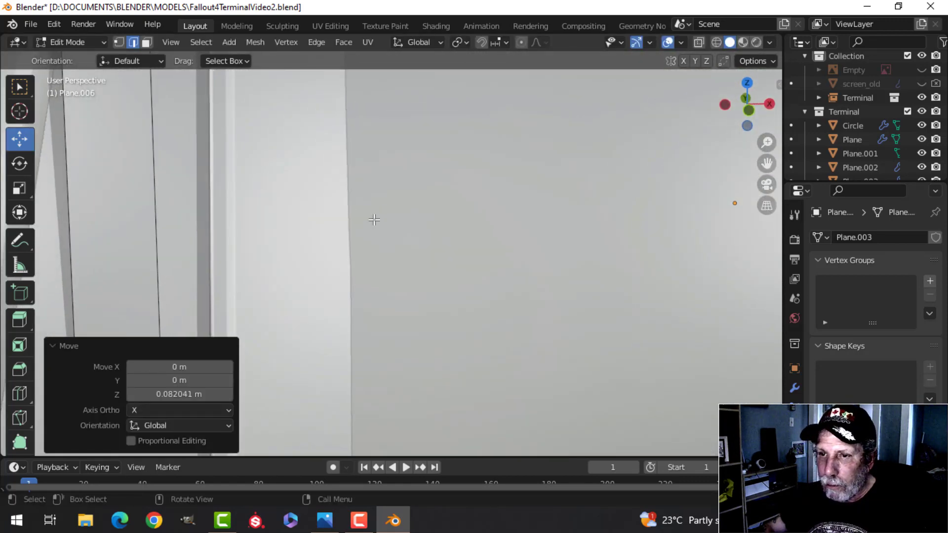
{"action": "scroll", "coordinate": [374, 220], "scroll_direction": "down", "scroll_amount": 5}
{"action": "left_click", "coordinate": [316, 206]}
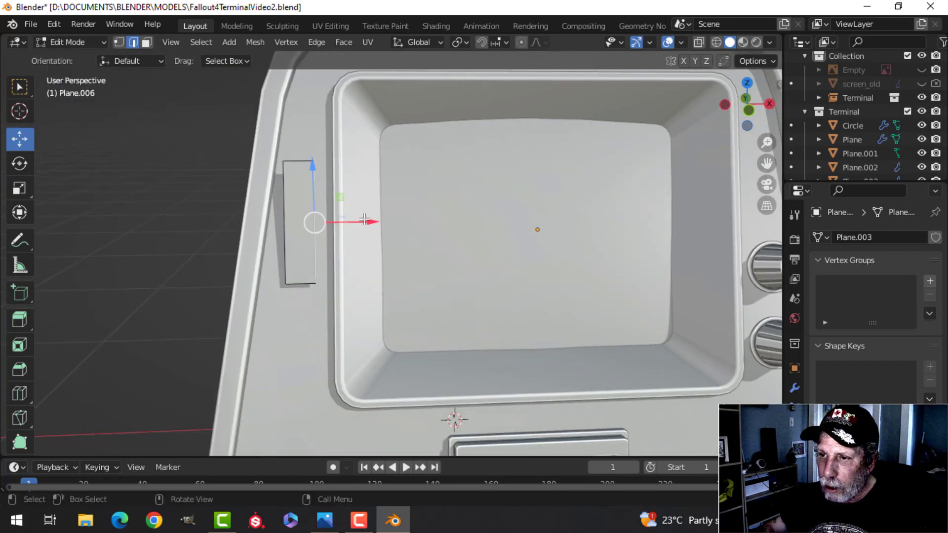
{"action": "left_click_drag", "start_coordinate": [366, 219], "coordinate": [371, 218]}
- Extrude the whole strip about 0.0074 m along its normal to give it thickness, and delete the selected extruded face
{"action": "key", "text": "a"}
{"action": "middle_click_drag", "start_coordinate": [386, 222], "coordinate": [432, 277]}
{"action": "scroll", "coordinate": [483, 263], "scroll_direction": "up", "scroll_amount": 3}
{"action": "scroll", "coordinate": [456, 255], "scroll_direction": "up", "scroll_amount": 2}
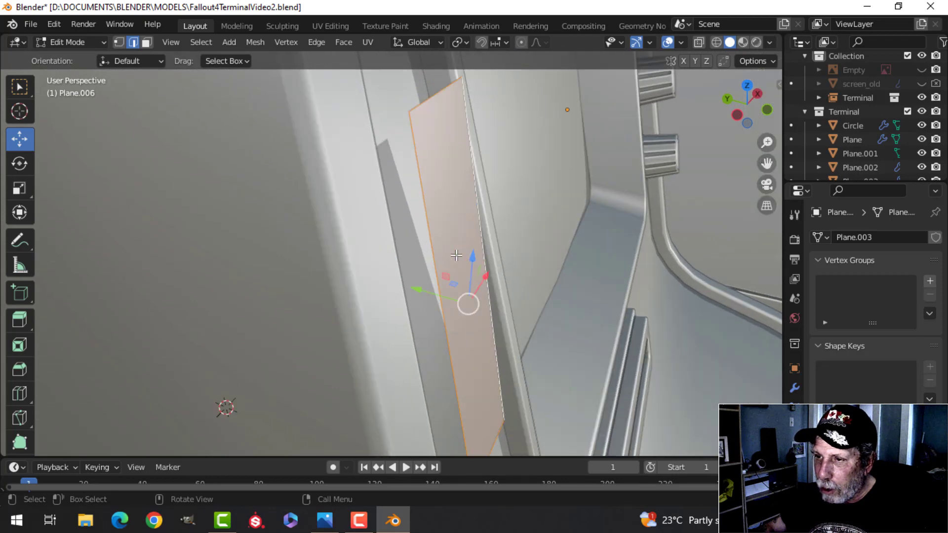
{"action": "key", "text": "e"}
{"action": "left_click", "coordinate": [507, 266]}
{"action": "key", "text": "x"}
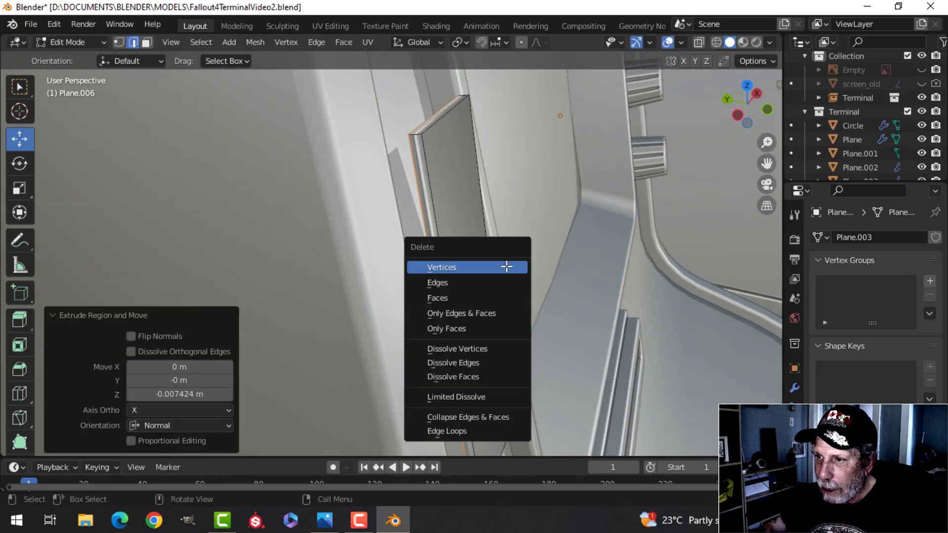
{"action": "left_click", "coordinate": [483, 298]}
- Bevel the strip's four corner edges with a width of about 0.005 m and 4 segments
{"action": "middle_click_drag", "start_coordinate": [466, 215], "coordinate": [462, 246]}
{"action": "scroll", "coordinate": [468, 219], "scroll_direction": "up", "scroll_amount": 2}
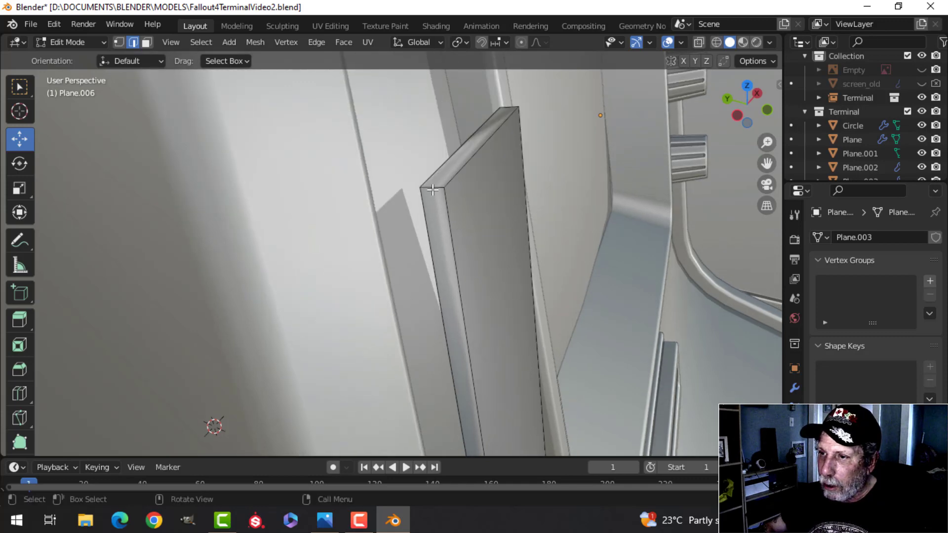
{"action": "middle_click_drag", "start_coordinate": [539, 201], "coordinate": [170, 162]}
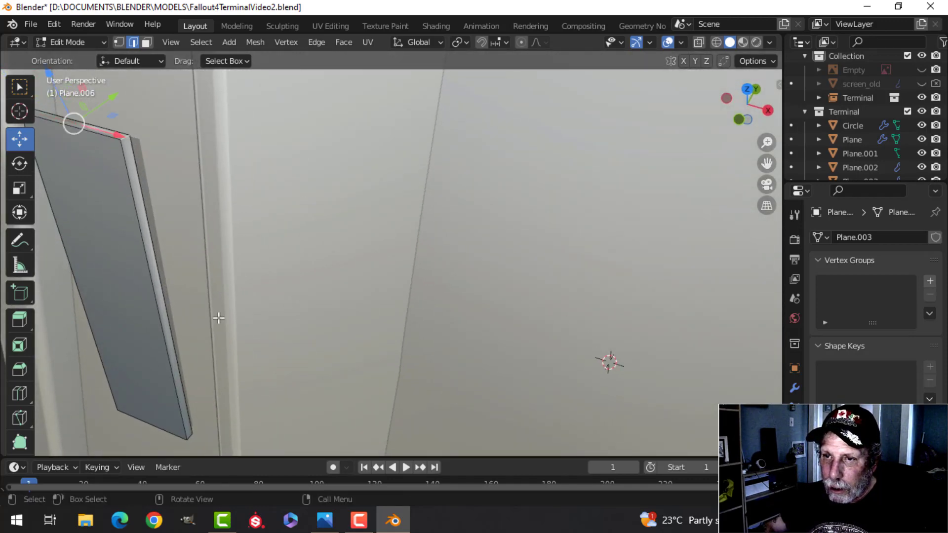
{"action": "middle_click_drag", "start_coordinate": [219, 318], "coordinate": [351, 270]}
{"action": "middle_click_drag", "start_coordinate": [288, 261], "coordinate": [353, 265]}
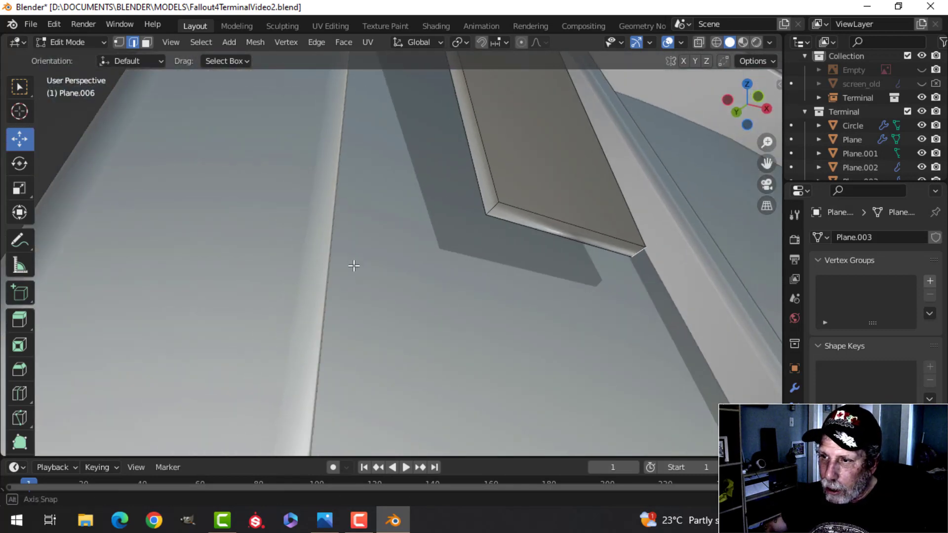
{"action": "middle_click_drag", "start_coordinate": [511, 226], "coordinate": [489, 248], "text": "shift"}
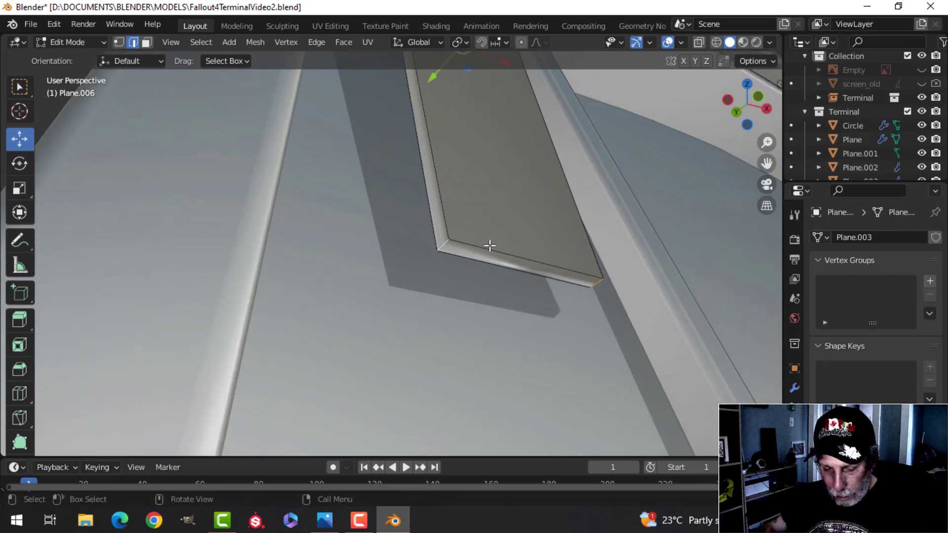
{"action": "key", "text": "ctrl+b"}
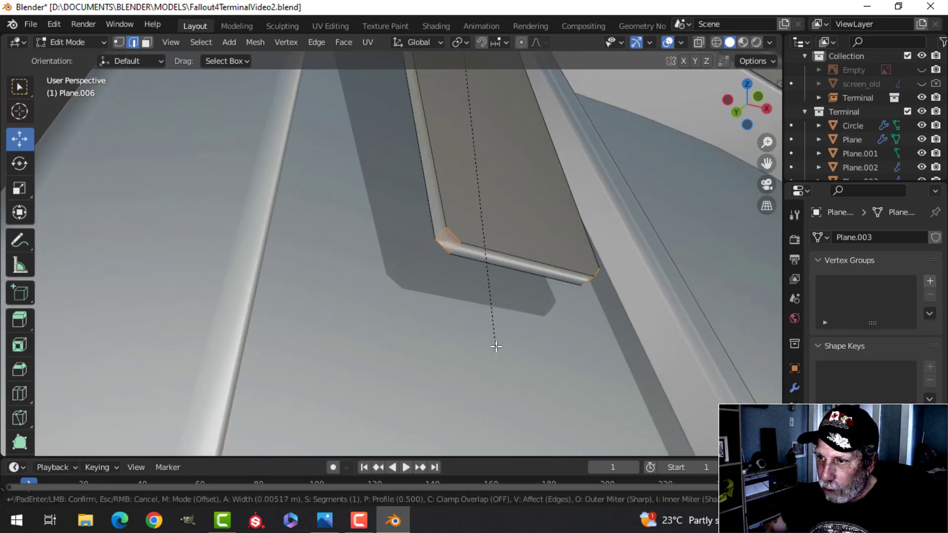
{"action": "left_click", "coordinate": [496, 347]}
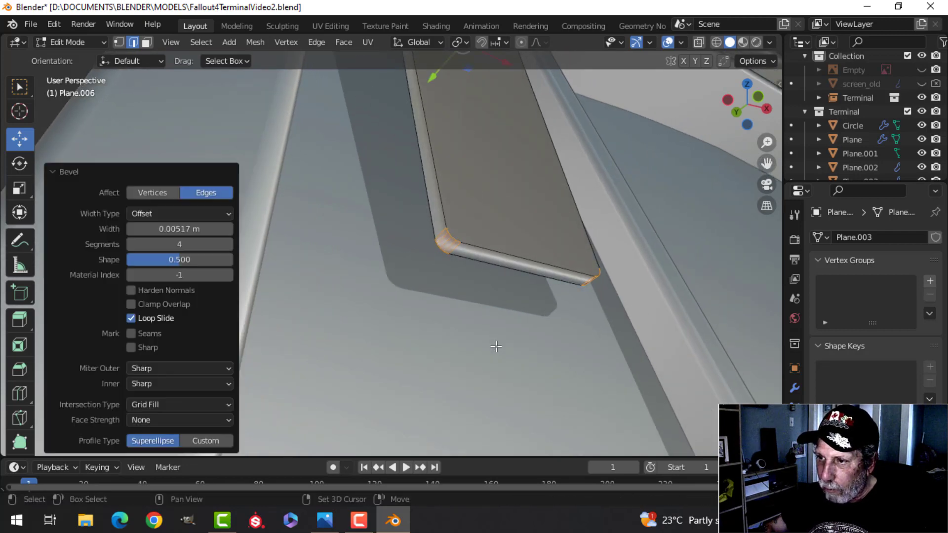
{"action": "left_click", "coordinate": [496, 345]}
- Bevel the edge loop around the strip's front face by about 0.001 m
{"action": "left_click", "coordinate": [500, 251], "text": "alt"}
{"action": "key", "text": "ctrl+b"}
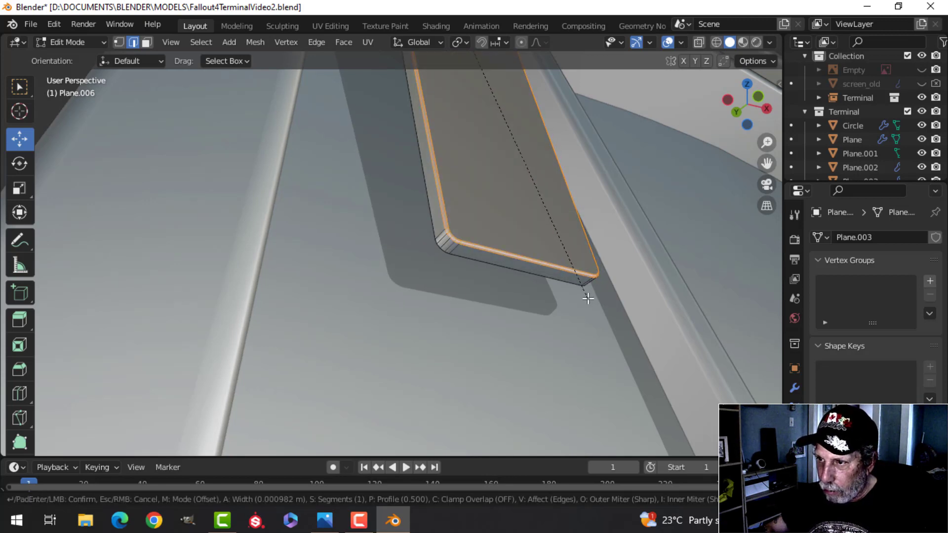
{"action": "left_click", "coordinate": [587, 298]}
- Correct the orientation of all the strip's normals and leave mesh editing
{"action": "key", "text": "a"}
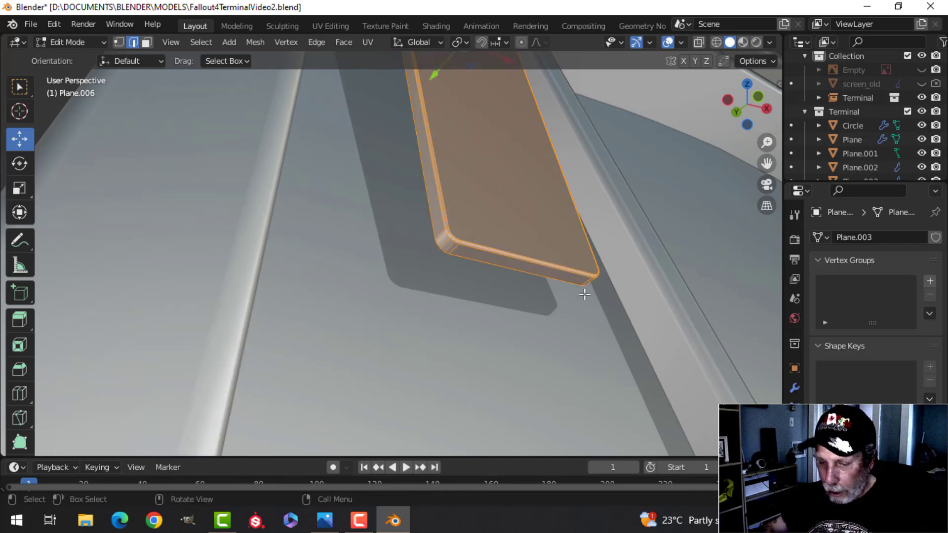
{"action": "key", "text": "alt+n"}
{"action": "left_click", "coordinate": [585, 295]}
{"action": "key", "text": "Tab"}
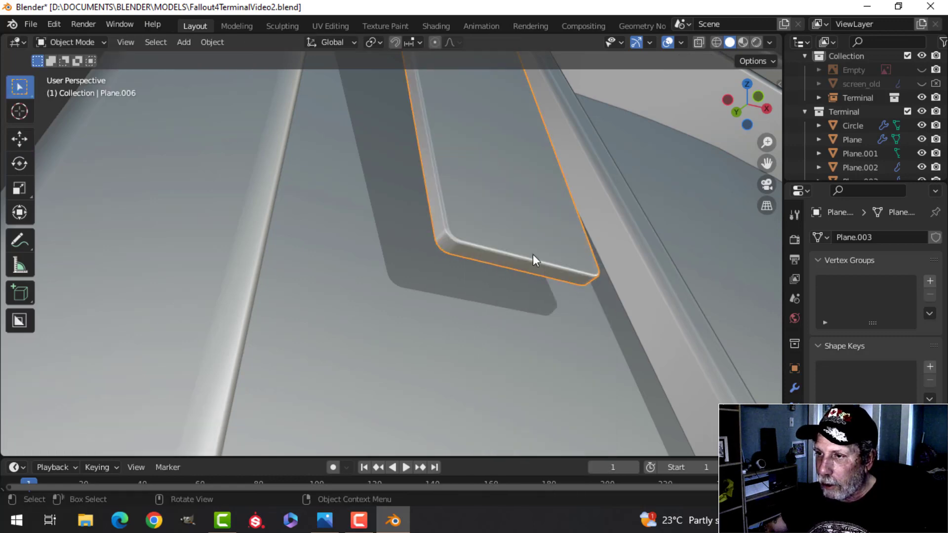
- Select the strip's lower front edge and snap the 3D cursor to it
{"action": "middle_click_drag", "start_coordinate": [533, 254], "coordinate": [492, 276]}
{"action": "scroll", "coordinate": [486, 269], "scroll_direction": "down", "scroll_amount": 4}
{"action": "scroll", "coordinate": [473, 268], "scroll_direction": "up", "scroll_amount": 4}
{"action": "left_click", "coordinate": [469, 256]}
{"action": "key", "text": "Tab"}
{"action": "scroll", "coordinate": [499, 282], "scroll_direction": "up", "scroll_amount": 3}
{"action": "key", "text": "alt+a"}
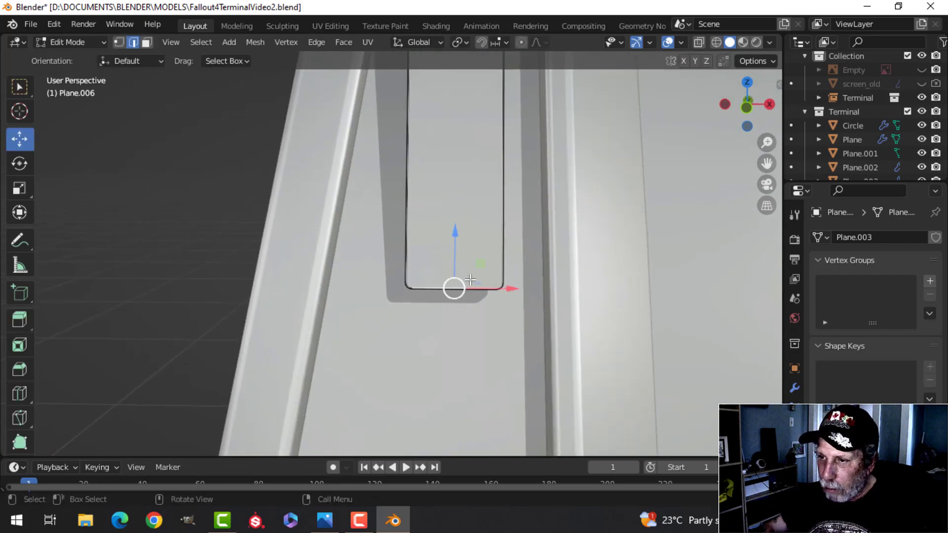
{"action": "key", "text": "shift+s"}
{"action": "left_click", "coordinate": [575, 353]}
{"action": "key", "text": "Tab"}
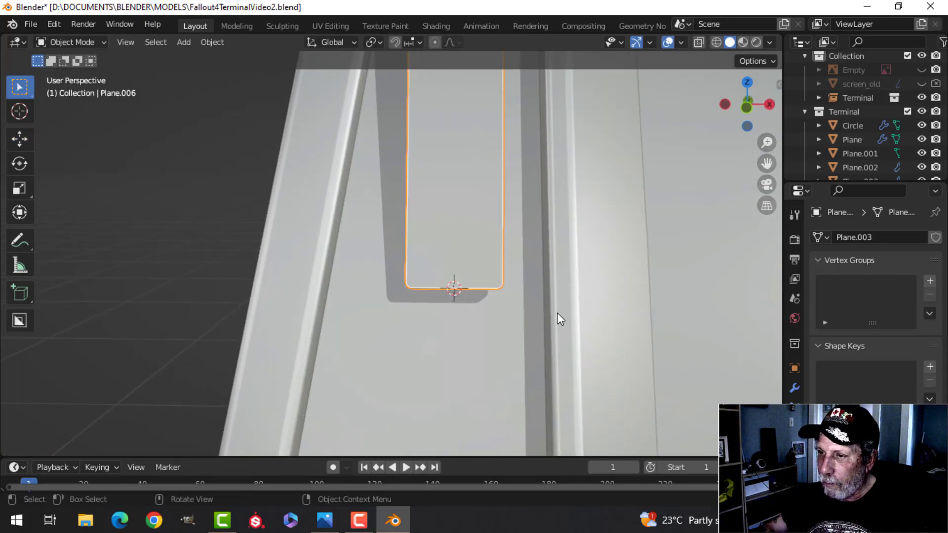
- Add a cylinder mesh at the 3D cursor and open it for editing
{"action": "scroll", "coordinate": [538, 304], "scroll_direction": "down", "scroll_amount": 3}
{"action": "key", "text": "alt+a"}
{"action": "middle_click_drag", "start_coordinate": [508, 295], "coordinate": [517, 295], "text": "shift"}
{"action": "key", "text": "shift+a"}
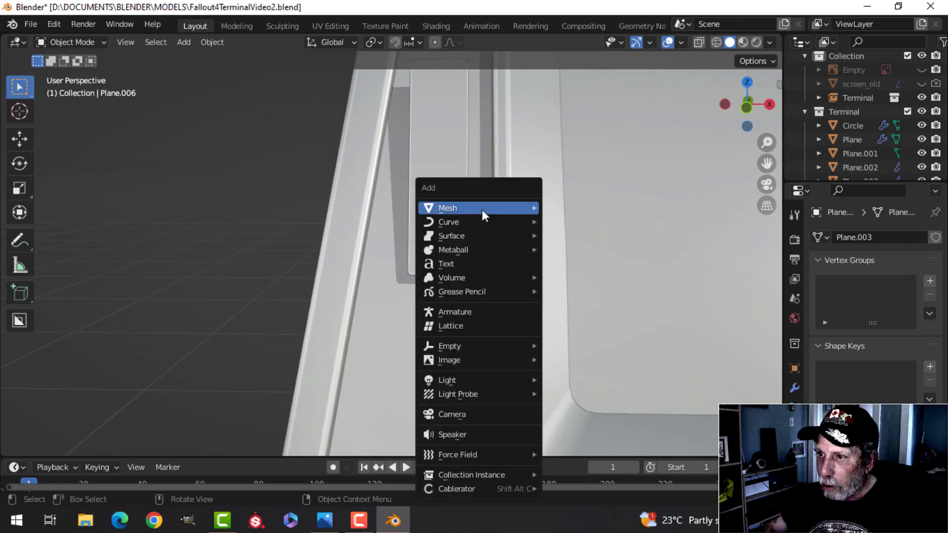
{"action": "mouse_move", "coordinate": [482, 209]}
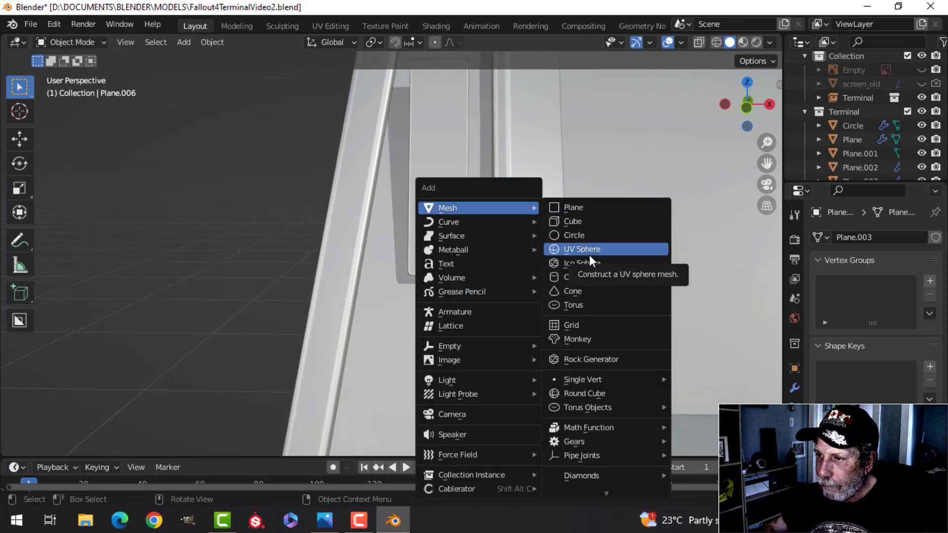
{"action": "left_click", "coordinate": [585, 276]}
{"action": "key", "text": "Tab"}
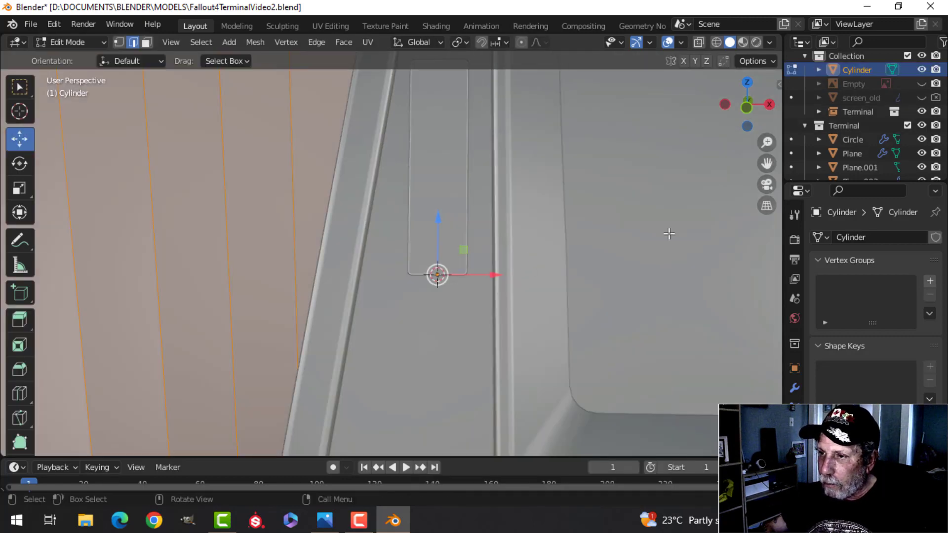
- Scale the cylinder down until it fits within the strip's width and raise it about 0.05 m along Z
{"action": "key", "text": "s"}
{"action": "left_click", "coordinate": [482, 256]}
{"action": "key", "text": "s"}
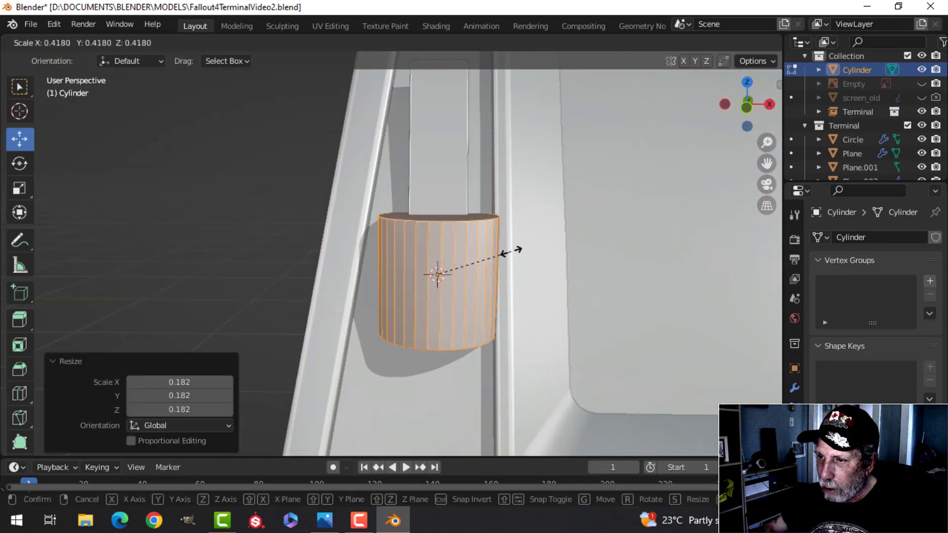
{"action": "left_click", "coordinate": [460, 258]}
{"action": "left_click_drag", "start_coordinate": [438, 218], "coordinate": [486, 196]}
- Rotate the cylinder 90° about X so it faces forward and scale it up by about 1.12
{"action": "type", "text": "r"}
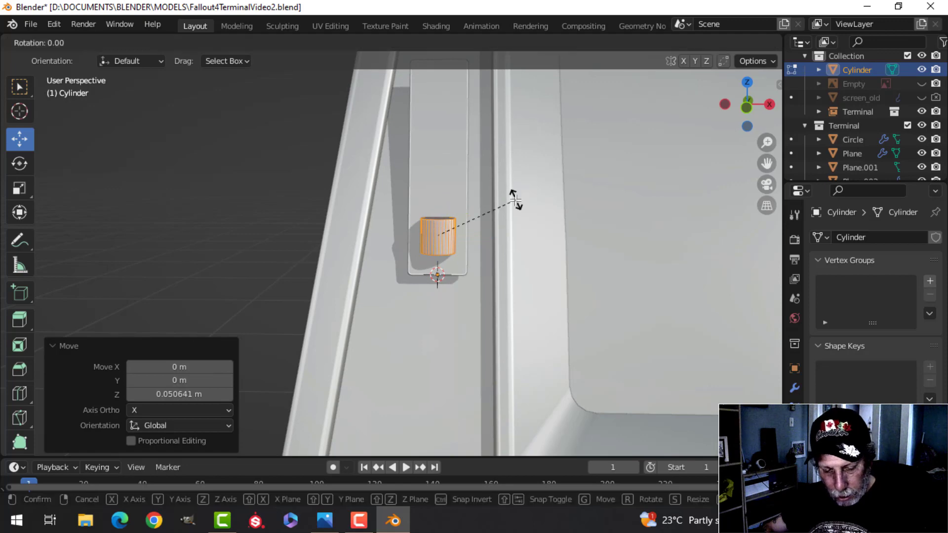
{"action": "type", "text": "x90"}
{"action": "key", "text": "Return"}
{"action": "key", "text": "s"}
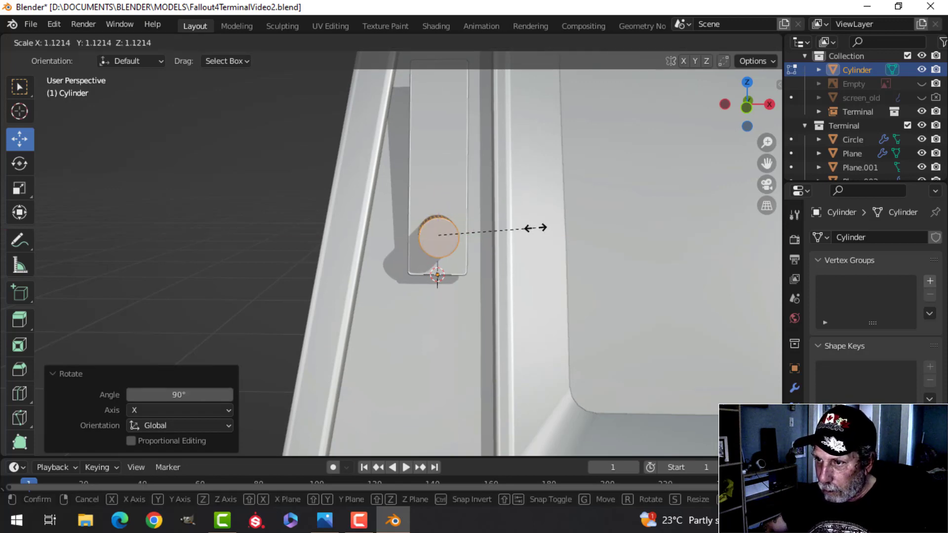
{"action": "left_click", "coordinate": [537, 227]}
{"action": "middle_click_drag", "start_coordinate": [537, 226], "coordinate": [454, 202]}
{"action": "scroll", "coordinate": [520, 275], "scroll_direction": "up", "scroll_amount": 3}
{"action": "scroll", "coordinate": [513, 311], "scroll_direction": "up", "scroll_amount": 1}
{"action": "scroll", "coordinate": [548, 263], "scroll_direction": "down", "scroll_amount": 1}
- Reopen the cylinder's mesh and enlarge it slightly, keeping it within the strip's side edges
{"action": "key", "text": "Tab"}
{"action": "scroll", "coordinate": [511, 242], "scroll_direction": "up", "scroll_amount": 2}
{"action": "key", "text": "alt+a"}
{"action": "left_click", "coordinate": [420, 156]}
{"action": "left_click", "coordinate": [369, 240]}
{"action": "key", "text": "Tab"}
{"action": "middle_click_drag", "start_coordinate": [497, 265], "coordinate": [485, 242]}
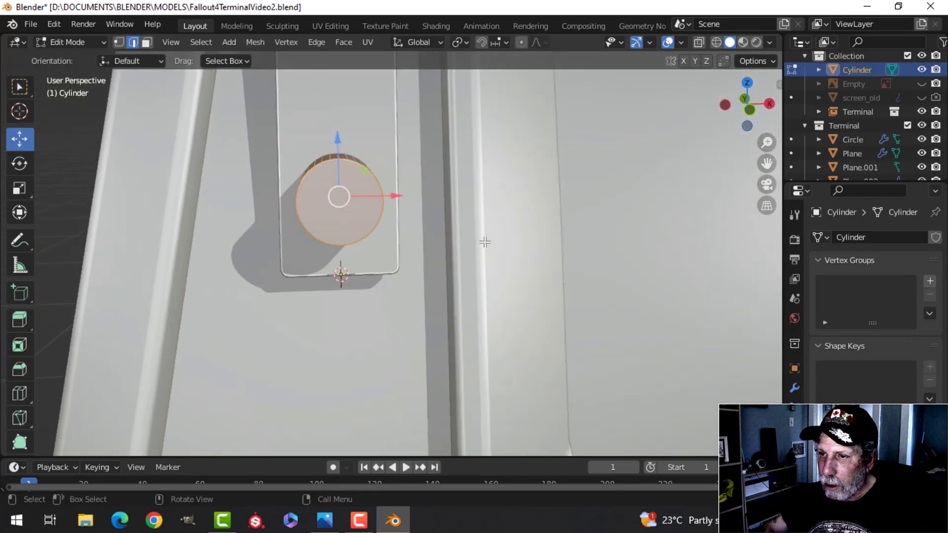
{"action": "key", "text": "s"}
{"action": "left_click", "coordinate": [504, 246]}
{"action": "key", "text": "Tab"}
- Nudge the cylinder's mesh slightly along Z near the strip's lower end and leave mesh editing
{"action": "middle_click_drag", "start_coordinate": [428, 247], "coordinate": [375, 188]}
{"action": "key", "text": "alt+a"}
{"action": "scroll", "coordinate": [484, 253], "scroll_direction": "down", "scroll_amount": 4}
{"action": "left_click", "coordinate": [395, 225]}
{"action": "key", "text": "Tab"}
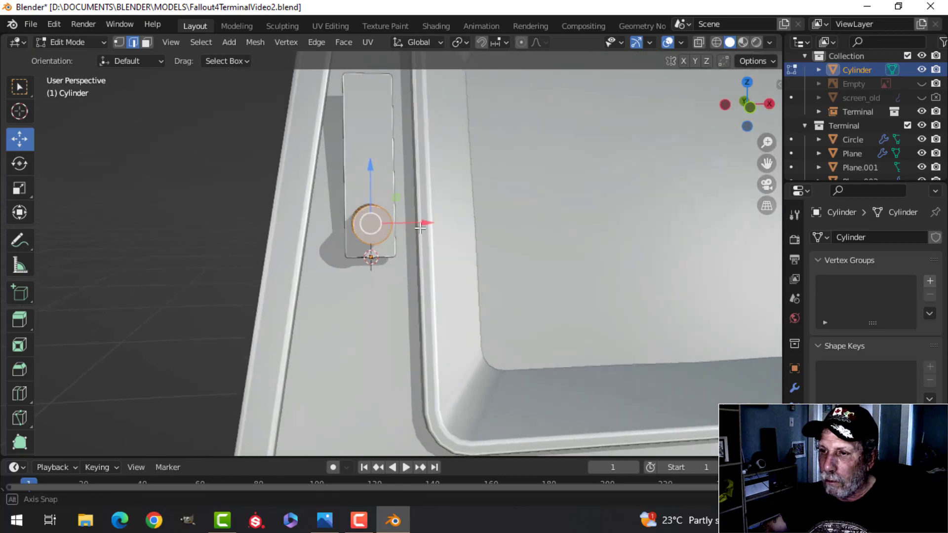
{"action": "left_click_drag", "start_coordinate": [372, 174], "coordinate": [372, 175]}
{"action": "middle_click_drag", "start_coordinate": [441, 217], "coordinate": [453, 235]}
{"action": "key", "text": "Tab"}
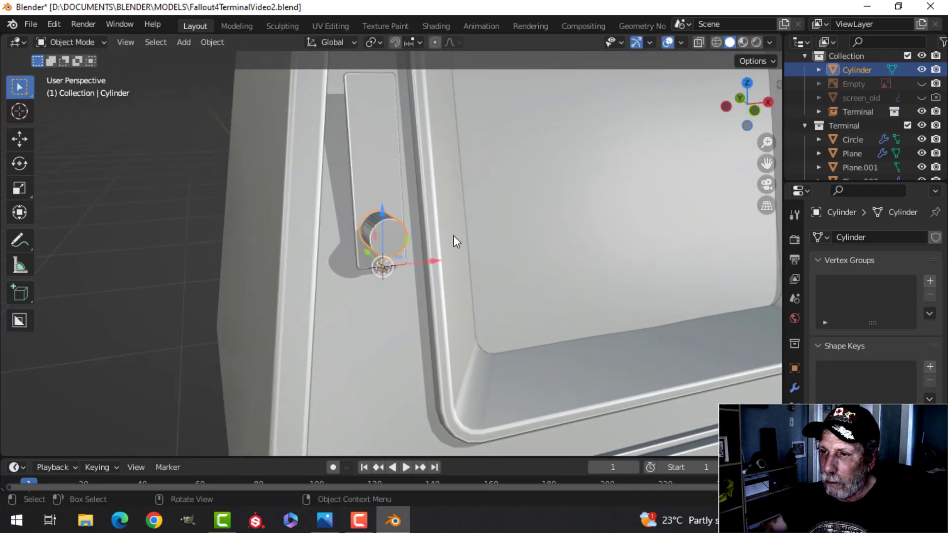
- Add a Difference Boolean above the strip's Weighted Normal modifier, use the cylinder as cutter, and apply it
{"action": "scroll", "coordinate": [453, 235], "scroll_direction": "up", "scroll_amount": 4}
{"action": "left_click", "coordinate": [358, 149]}
{"action": "left_click", "coordinate": [795, 388]}
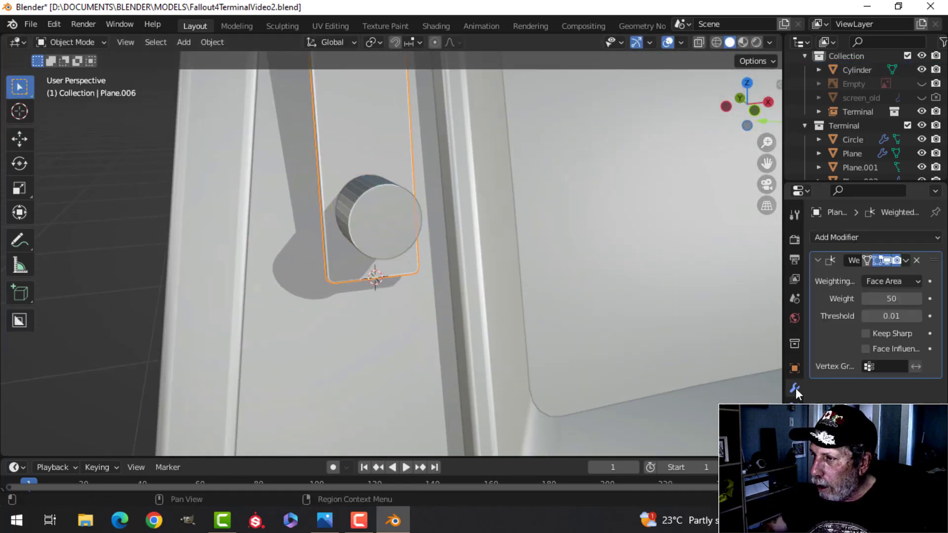
{"action": "left_click", "coordinate": [833, 238]}
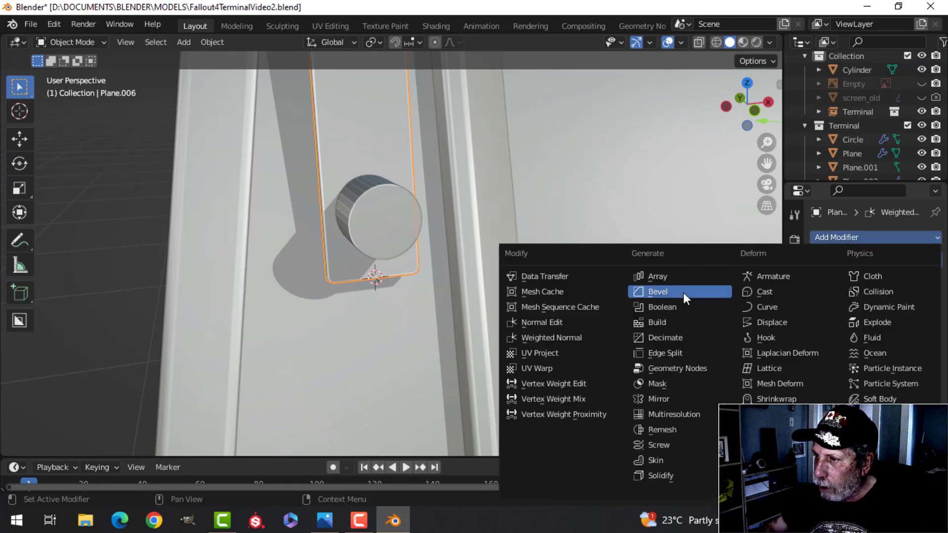
{"action": "left_click", "coordinate": [702, 306]}
{"action": "left_click_drag", "start_coordinate": [935, 279], "coordinate": [937, 250]}
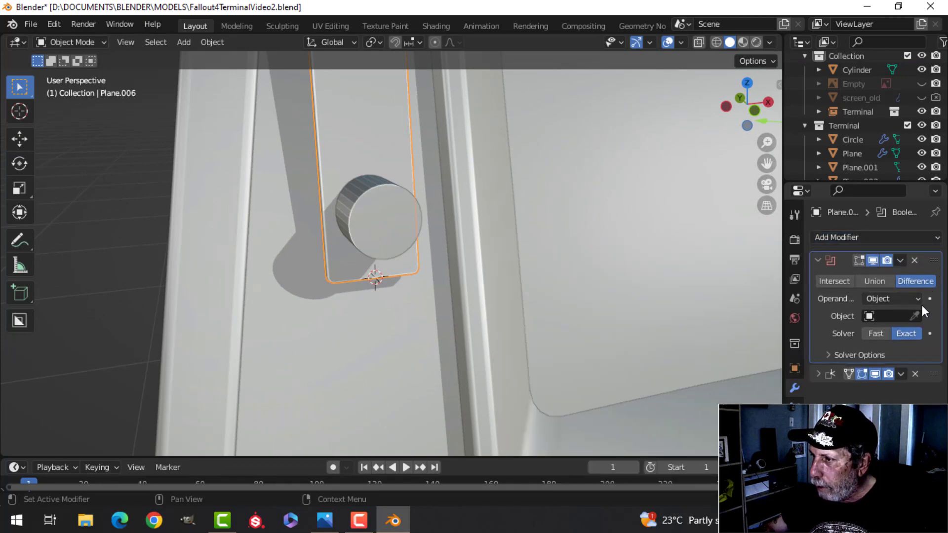
{"action": "left_click", "coordinate": [916, 317]}
{"action": "left_click", "coordinate": [402, 212]}
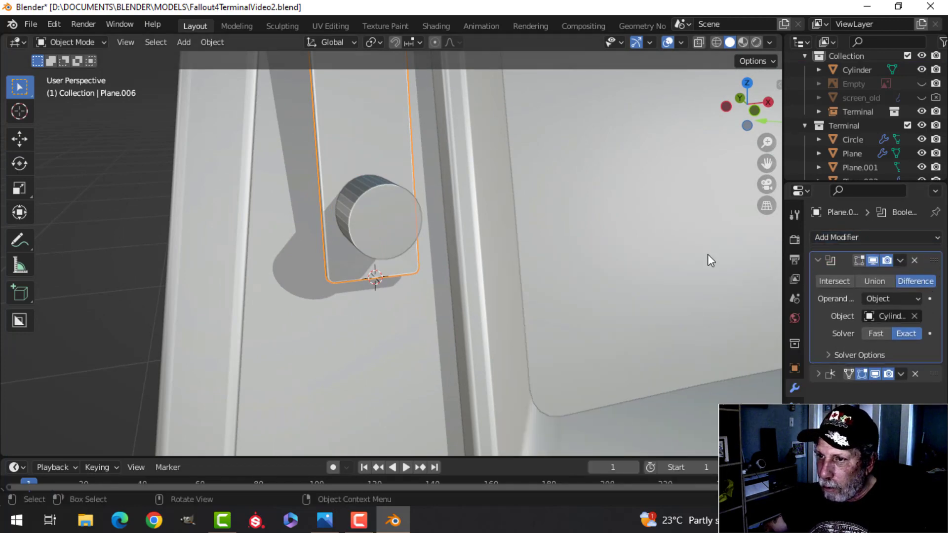
{"action": "left_click", "coordinate": [900, 261]}
{"action": "left_click", "coordinate": [862, 275]}
- Hide the cylinder, then open the strip for mesh editing with nothing selected
{"action": "left_click", "coordinate": [458, 211]}
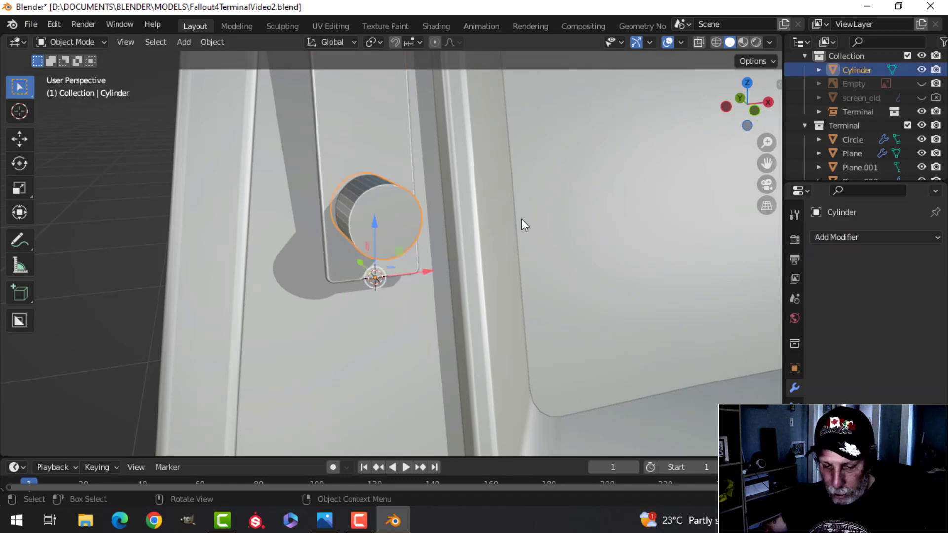
{"action": "key", "text": "h"}
{"action": "left_click", "coordinate": [390, 171]}
{"action": "key", "text": "Tab"}
{"action": "scroll", "coordinate": [392, 190], "scroll_direction": "up", "scroll_amount": 3}
{"action": "middle_click_drag", "start_coordinate": [396, 196], "coordinate": [446, 237], "text": "shift"}
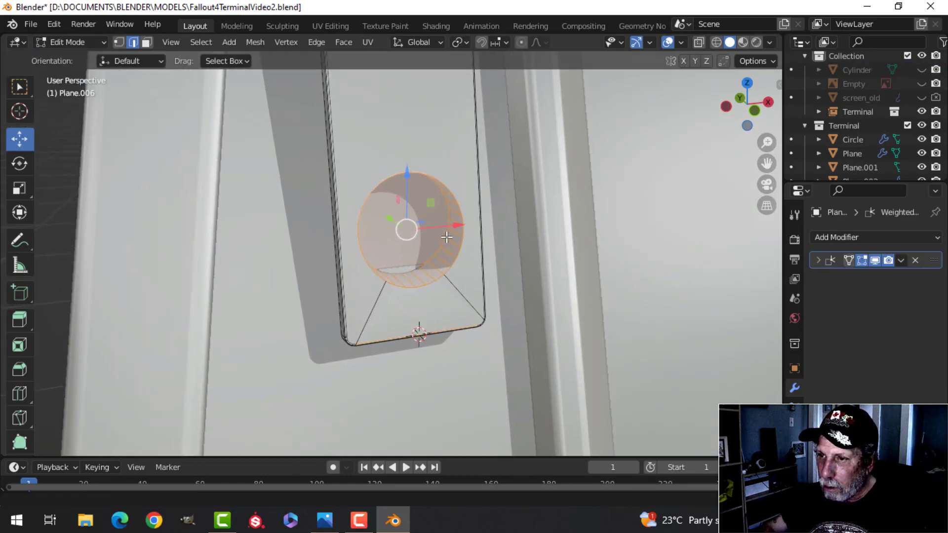
{"action": "key", "text": "alt+a"}
- Bevel the front edge loop of the strip's round hole with two segments and leave mesh editing
{"action": "middle_click_drag", "start_coordinate": [446, 283], "coordinate": [434, 281], "text": "shift"}
{"action": "scroll", "coordinate": [428, 258], "scroll_direction": "up", "scroll_amount": 2}
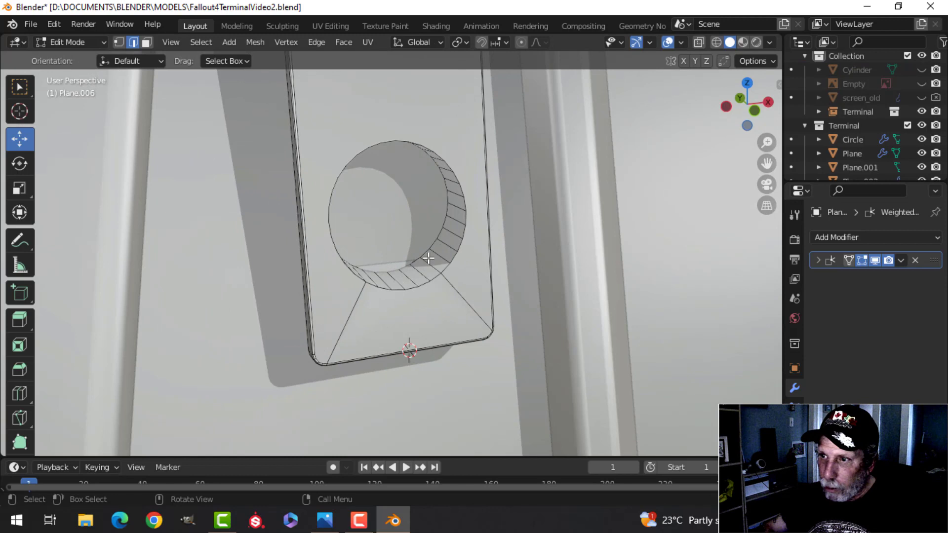
{"action": "left_click", "coordinate": [423, 134], "text": "alt"}
{"action": "key", "text": "ctrl+b"}
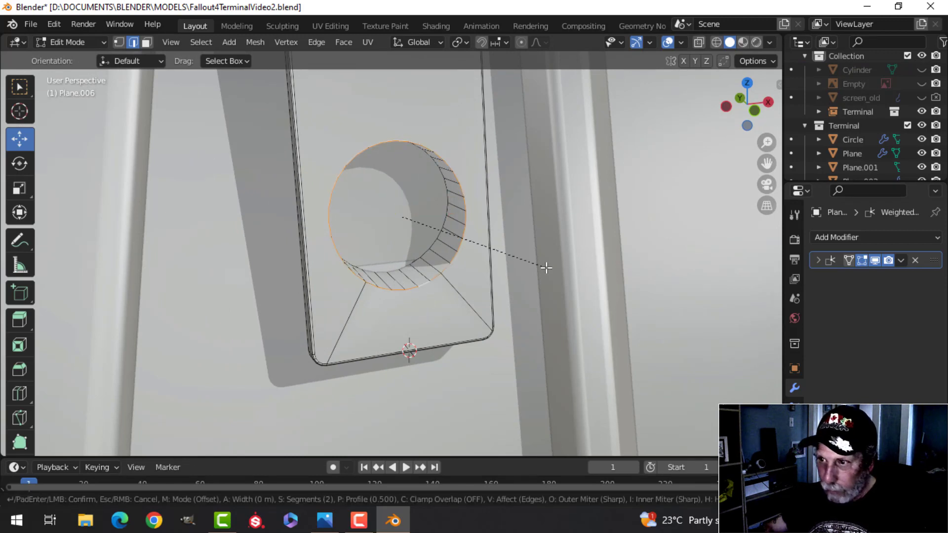
{"action": "left_click", "coordinate": [638, 269]}
{"action": "key", "text": "Tab"}
- Reveal all hidden objects and delete the reference image empty
{"action": "scroll", "coordinate": [407, 280], "scroll_direction": "down", "scroll_amount": 3}
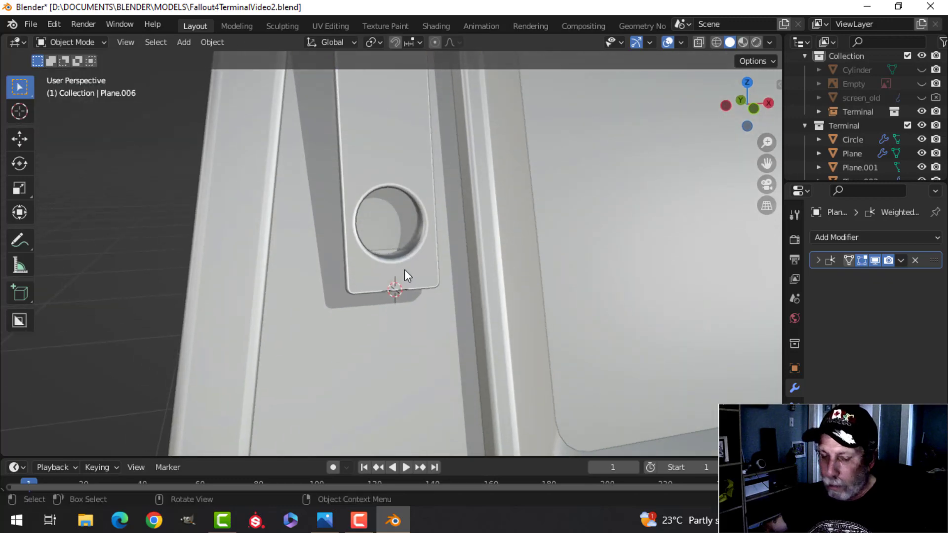
{"action": "key", "text": "alt+h"}
{"action": "left_click", "coordinate": [79, 236]}
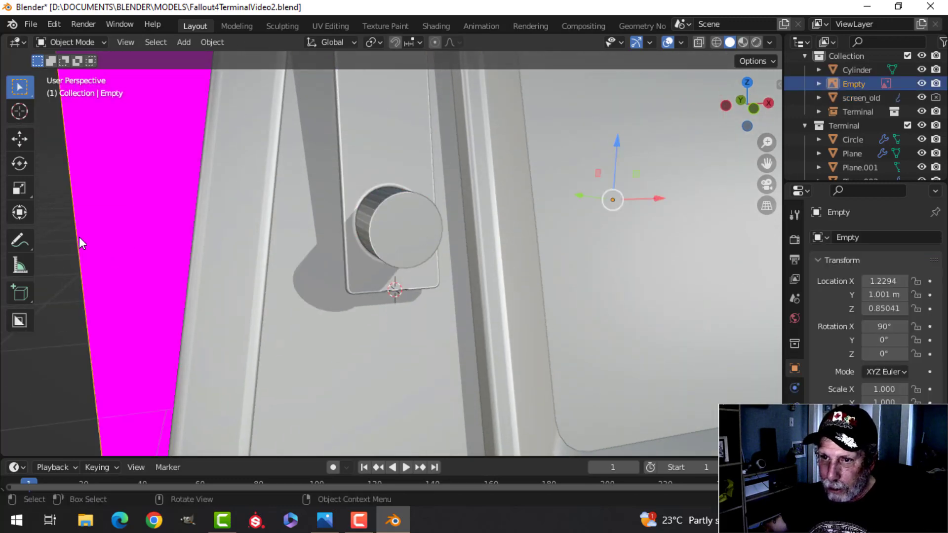
{"action": "key", "text": "Delete"}
- Open the cylinder for editing and scale it down slightly to leave a gap inside the strip's hole
{"action": "left_click", "coordinate": [439, 240]}
{"action": "key", "text": "Tab"}
{"action": "key", "text": "s"}
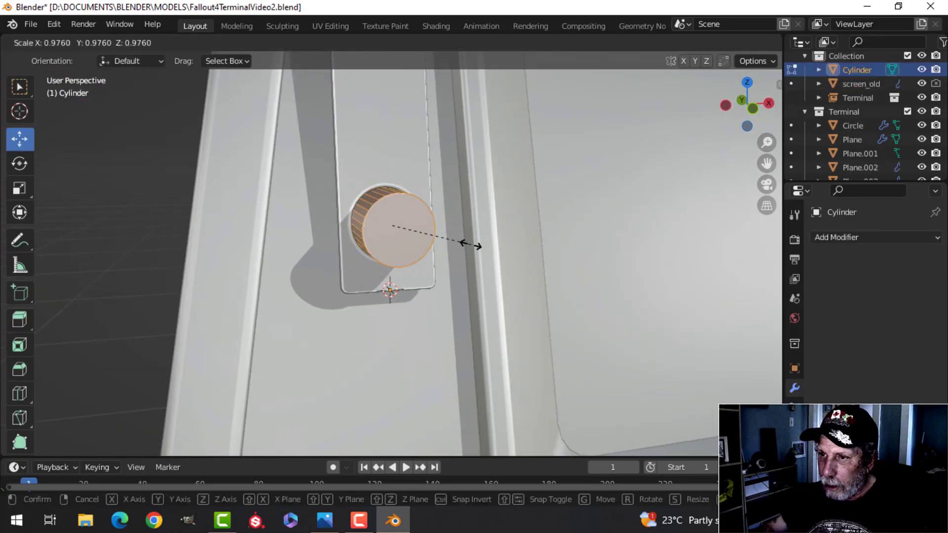
{"action": "left_click", "coordinate": [470, 243]}
{"action": "middle_click_drag", "start_coordinate": [470, 244], "coordinate": [438, 237]}
- Push the cylinder's front face about 0.025 m inward along Y and bevel its rim with four segments
{"action": "key", "text": "alt+a"}
{"action": "key", "text": "g"}
{"action": "key", "text": "y"}
{"action": "left_click", "coordinate": [474, 257]}
{"action": "key", "text": "ctrl+b"}
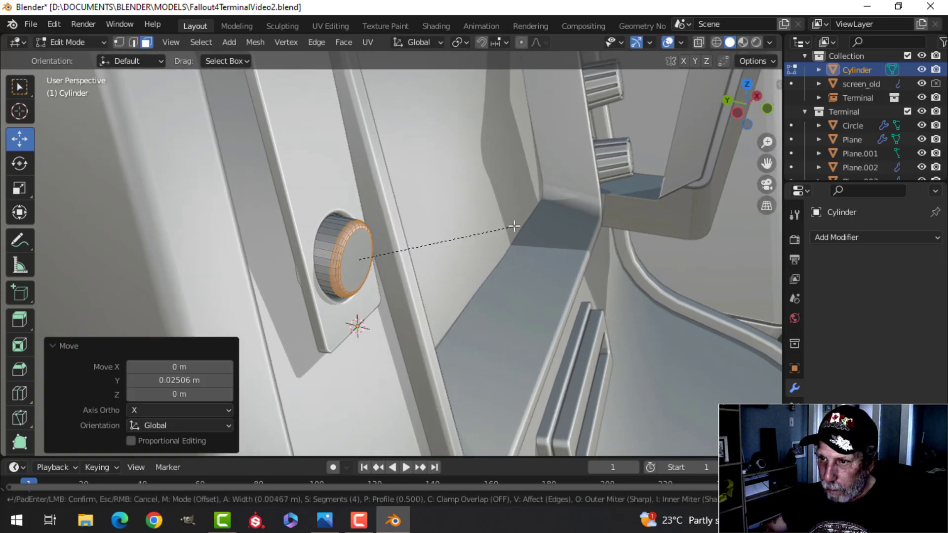
{"action": "left_click", "coordinate": [522, 224]}
{"action": "key", "text": "Tab"}
- Apply smooth shading to the beveled cylinder and deselect it
{"action": "middle_click_drag", "start_coordinate": [434, 258], "coordinate": [317, 244]}
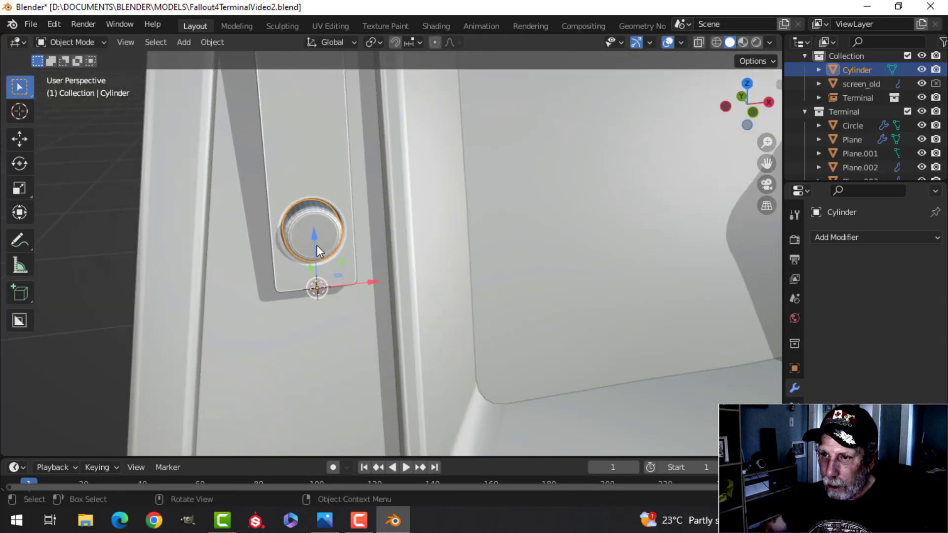
{"action": "key", "text": "alt+a"}
{"action": "left_click", "coordinate": [321, 236]}
{"action": "key", "text": "KP_1"}
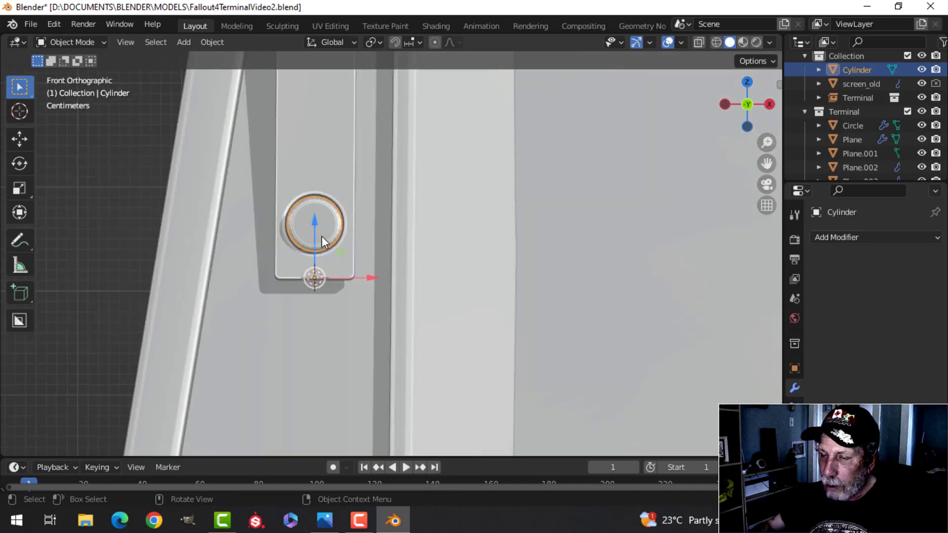
{"action": "right_click", "coordinate": [309, 211]}
{"action": "left_click", "coordinate": [315, 209]}
{"action": "scroll", "coordinate": [339, 238], "scroll_direction": "up", "scroll_amount": 3}
{"action": "key", "text": "alt+a"}
{"action": "scroll", "coordinate": [301, 230], "scroll_direction": "down", "scroll_amount": 2}
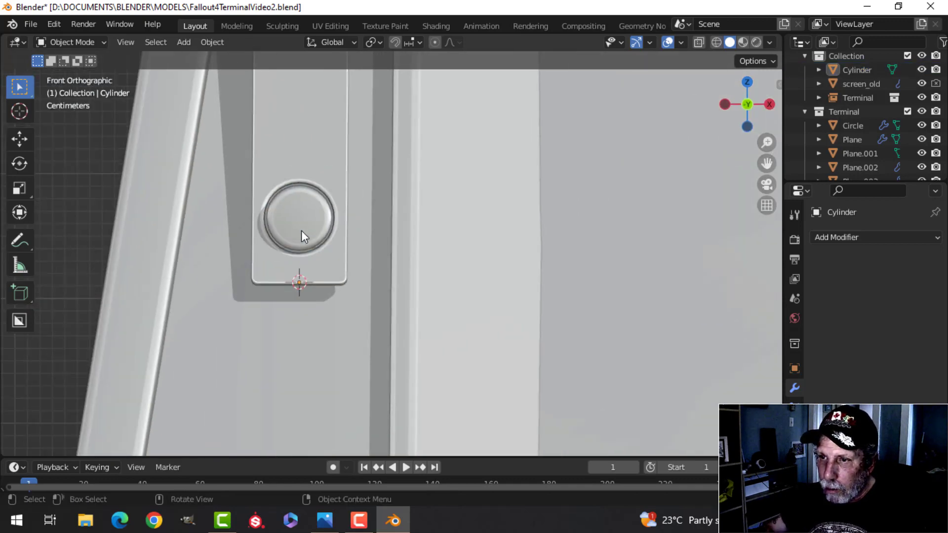
- Isolate the cylinder in local view, delete its hidden back face, and return to the full scene
{"action": "middle_click_drag", "start_coordinate": [302, 230], "coordinate": [404, 294]}
{"action": "middle_click_drag", "start_coordinate": [341, 270], "coordinate": [514, 282]}
{"action": "left_click", "coordinate": [340, 270]}
{"action": "key", "text": "KP_Divide"}
{"action": "key", "text": "Tab"}
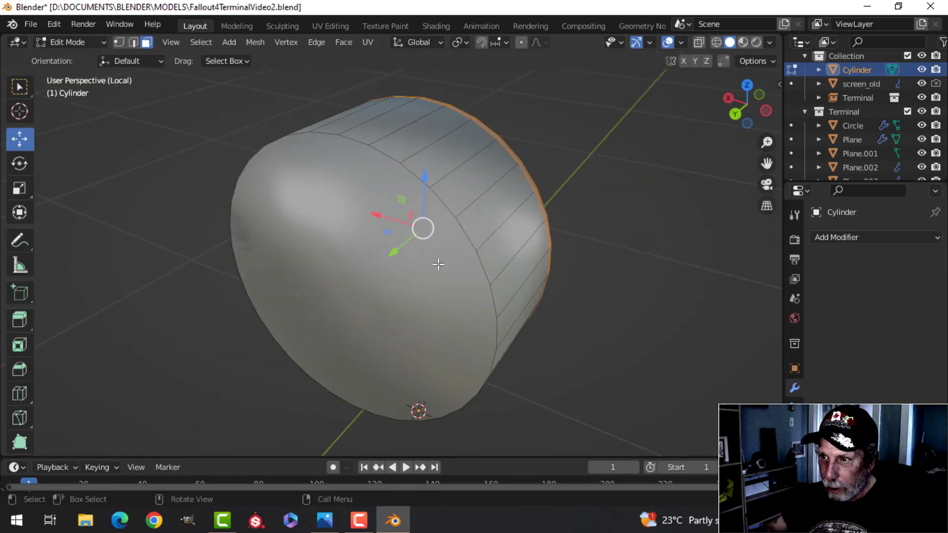
{"action": "middle_click_drag", "start_coordinate": [438, 264], "coordinate": [373, 265]}
{"action": "left_click", "coordinate": [373, 242]}
{"action": "left_click_drag", "start_coordinate": [277, 292], "coordinate": [309, 277]}
{"action": "key", "text": "x"}
{"action": "left_click", "coordinate": [308, 278]}
{"action": "key", "text": "Tab"}
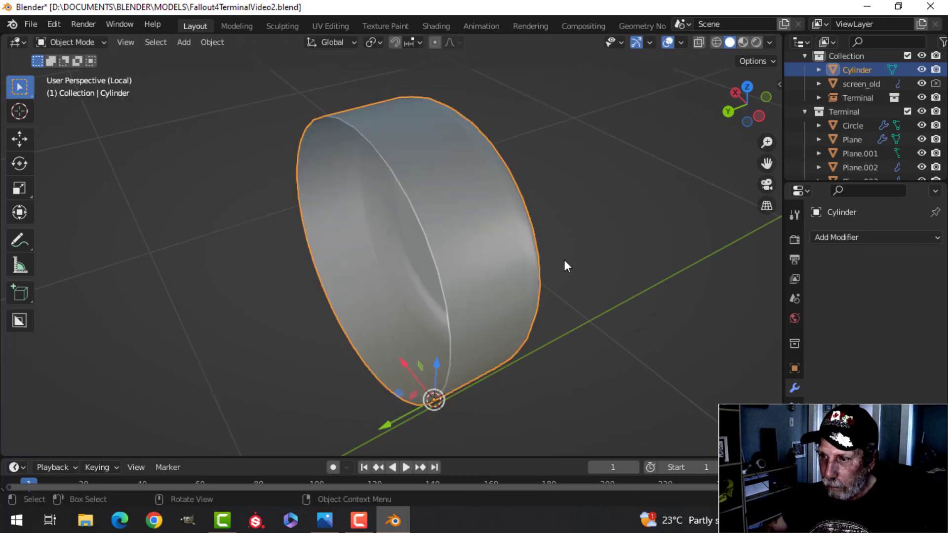
{"action": "key", "text": "KP_Divide"}
- Select the strip and the button cylinder and join them into one object
{"action": "middle_click_drag", "start_coordinate": [418, 262], "coordinate": [357, 216]}
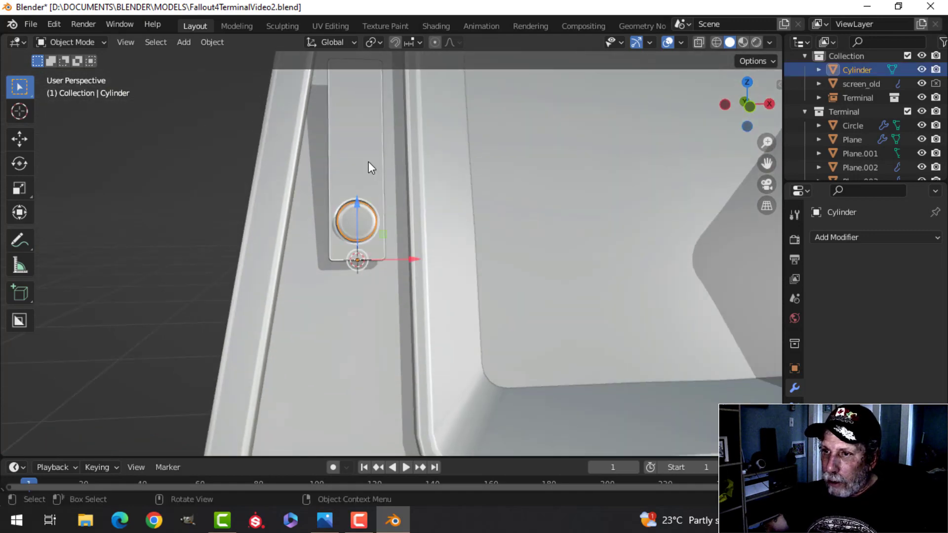
{"action": "left_click", "coordinate": [368, 162]}
{"action": "left_click", "coordinate": [363, 224], "text": "shift"}
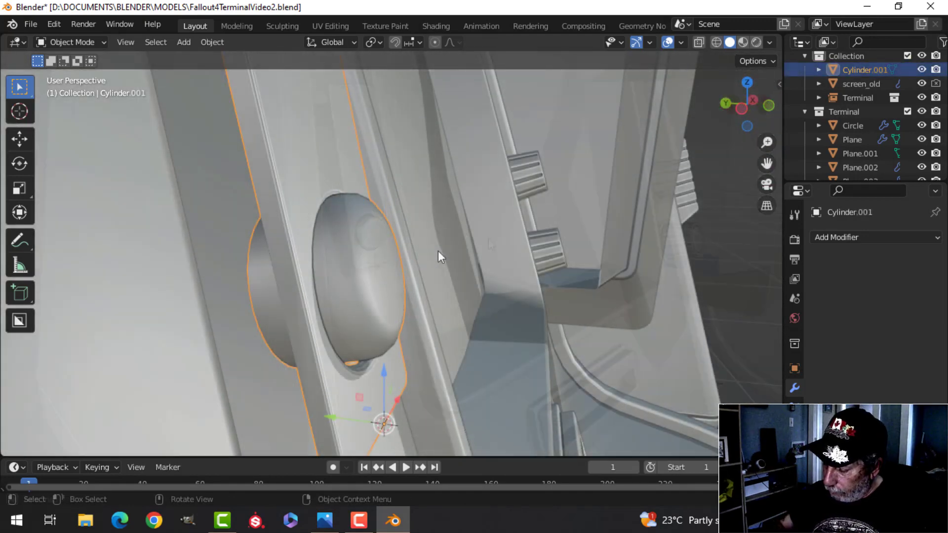
- Examine in a left-side wireframe view how deep the joined strip and button sit in the terminal
{"action": "key", "text": "ctrl+KP_3"}
{"action": "key", "text": "z"}
{"action": "left_click", "coordinate": [339, 256]}
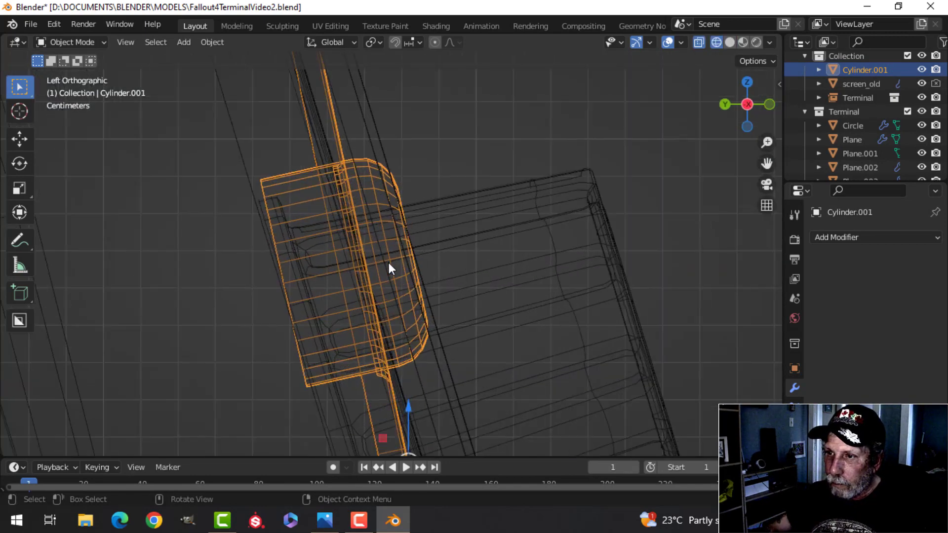
{"action": "scroll", "coordinate": [389, 264], "scroll_direction": "down", "scroll_amount": 2}
{"action": "key", "text": "z"}
{"action": "left_click", "coordinate": [496, 274]}
{"action": "left_click", "coordinate": [425, 263]}
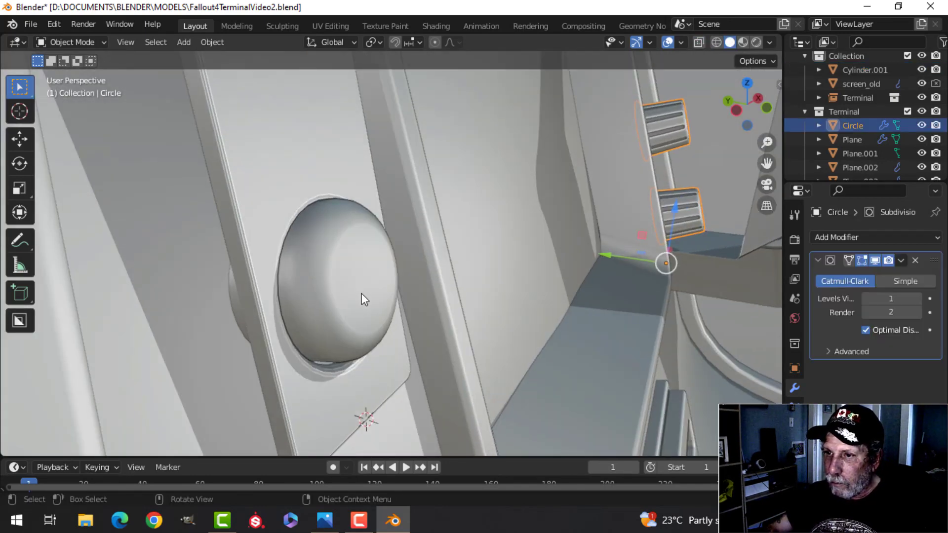
- Open the joined strip for editing, set the transform orientation to Normal, and move it about -0.016 m along its Z axis
{"action": "left_click", "coordinate": [358, 287]}
{"action": "middle_click_drag", "start_coordinate": [351, 272], "coordinate": [394, 291], "text": "shift"}
{"action": "key", "text": "Tab"}
{"action": "scroll", "coordinate": [395, 291], "scroll_direction": "up", "scroll_amount": 2}
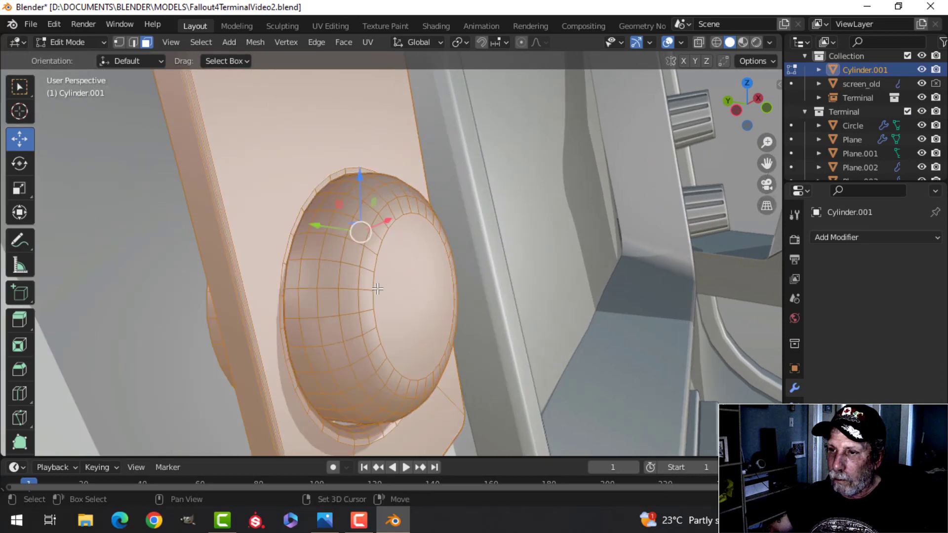
{"action": "left_click", "coordinate": [419, 42]}
{"action": "left_click", "coordinate": [395, 114]}
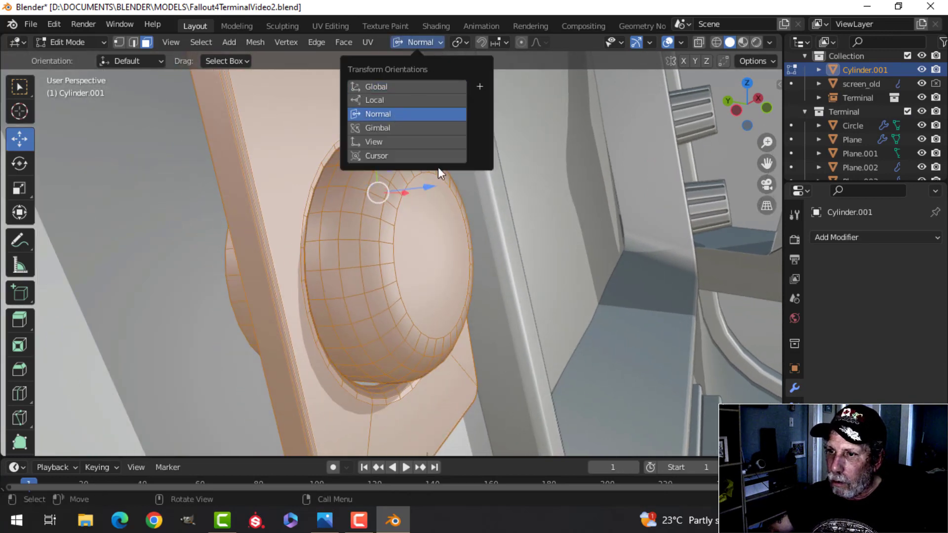
{"action": "middle_click_drag", "start_coordinate": [387, 258], "coordinate": [407, 258]}
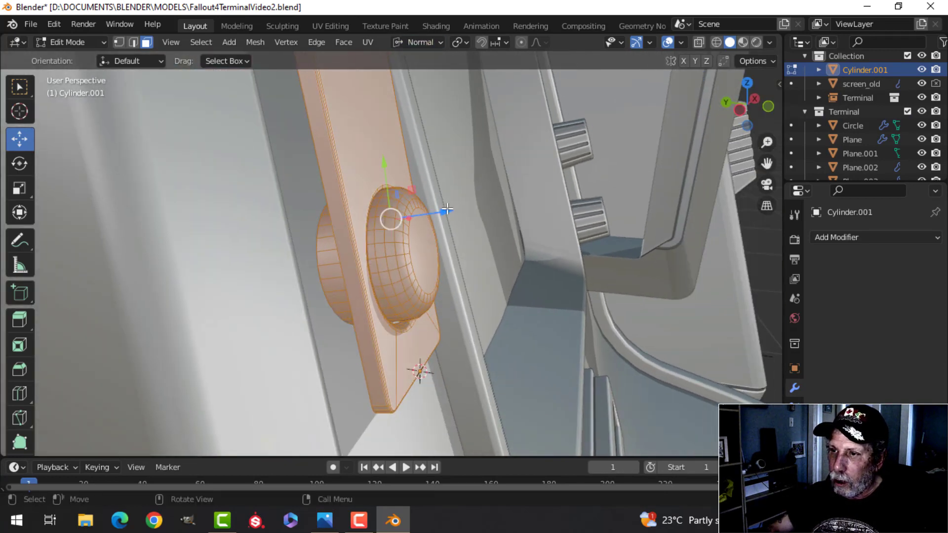
{"action": "left_click_drag", "start_coordinate": [446, 210], "coordinate": [409, 214]}
- Rotate the joined strip and button -4.5° in the left-side wireframe view to match the terminal's sloped front
{"action": "middle_click_drag", "start_coordinate": [410, 215], "coordinate": [390, 309]}
{"action": "middle_click_drag", "start_coordinate": [387, 303], "coordinate": [399, 285]}
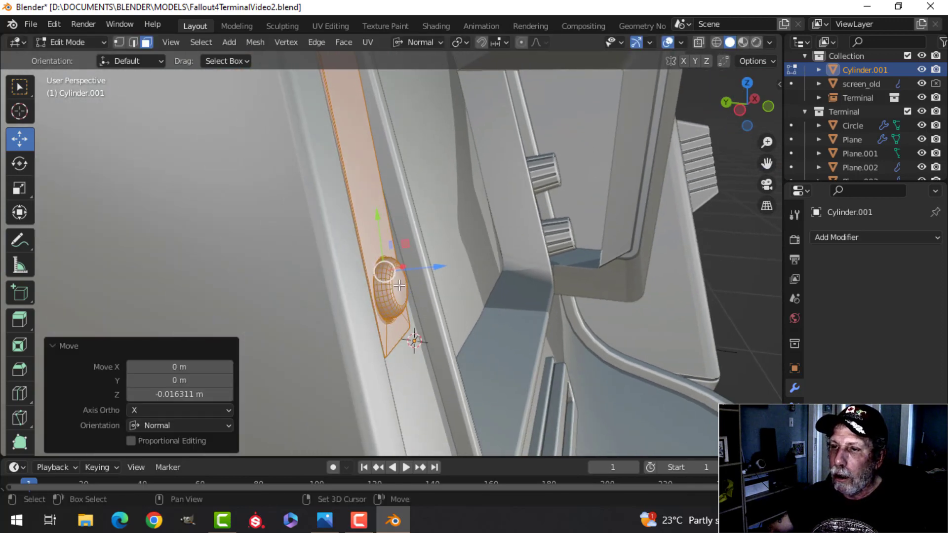
{"action": "key", "text": "ctrl+KP_3"}
{"action": "left_click", "coordinate": [351, 285]}
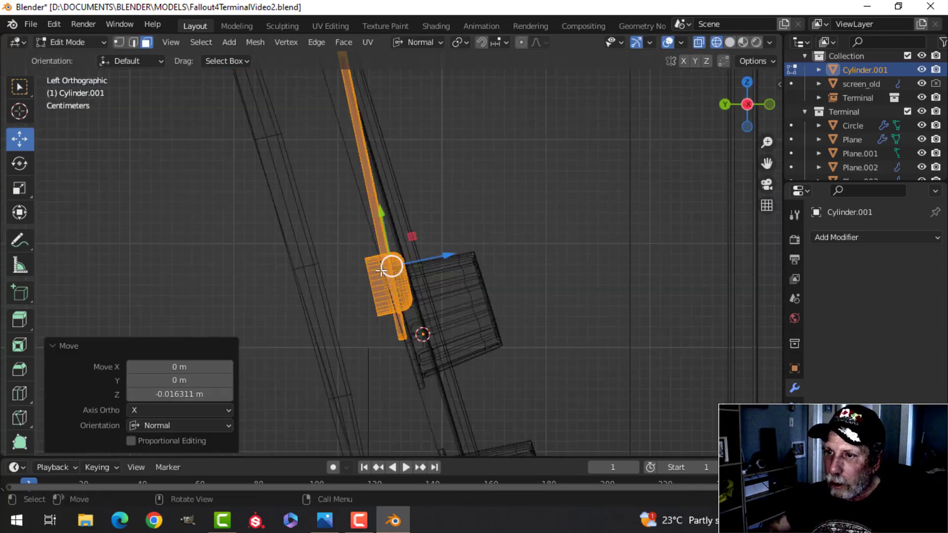
{"action": "key", "text": "r"}
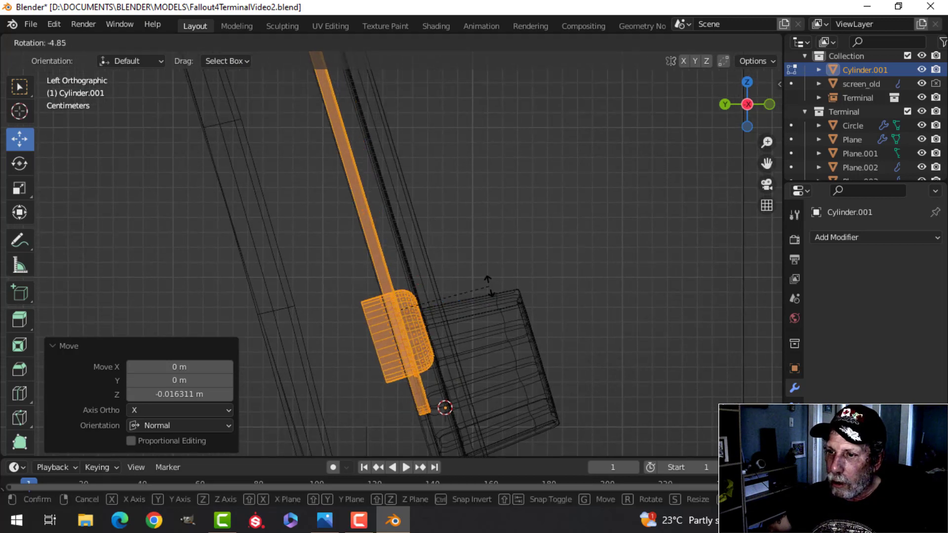
{"action": "left_click", "coordinate": [489, 304]}
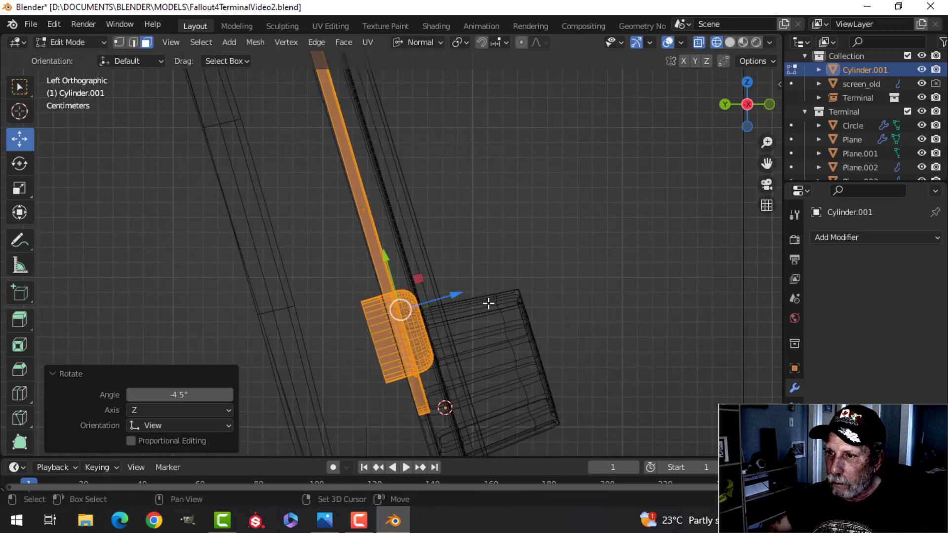
- Nudge the strip and button about 0.001 m into the sloped front, finish editing and clear the selection
{"action": "key", "text": "g"}
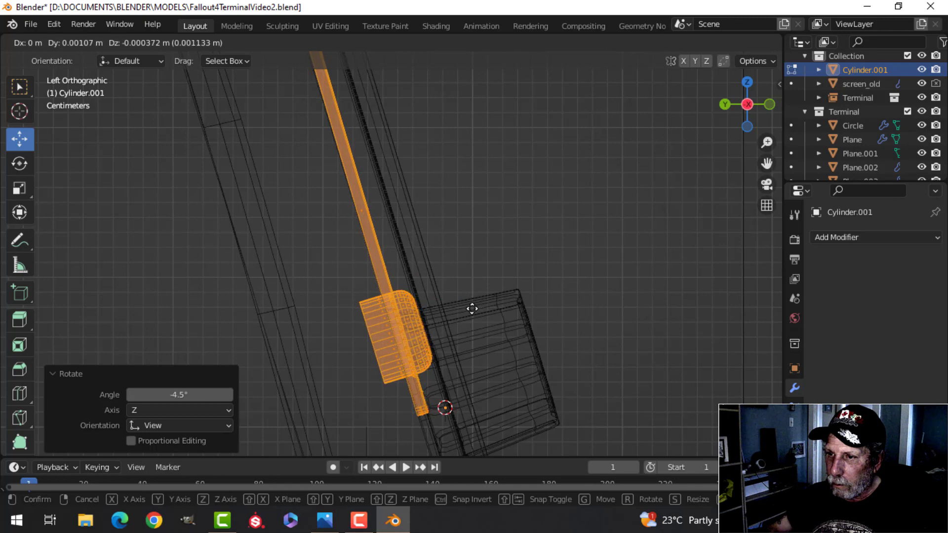
{"action": "left_click", "coordinate": [472, 309]}
{"action": "left_click", "coordinate": [576, 307]}
{"action": "key", "text": "Tab"}
{"action": "key", "text": "alt+a"}
- Delete the screen_old object from in front of the terminal screen
{"action": "mouse_move", "coordinate": [558, 272]}
{"action": "middle_mouse_down"}
{"action": "mouse_move", "coordinate": [520, 295]}
{"action": "mouse_move", "coordinate": [410, 321]}
{"action": "mouse_move", "coordinate": [358, 298]}
{"action": "middle_mouse_up"}
{"action": "scroll", "coordinate": [405, 320], "scroll_direction": "down", "scroll_amount": 4}
{"action": "scroll", "coordinate": [405, 319], "scroll_direction": "down", "scroll_amount": 2}
{"action": "scroll", "coordinate": [386, 303], "scroll_direction": "down", "scroll_amount": 3}
{"action": "left_click", "coordinate": [504, 224]}
{"action": "key", "text": "x"}
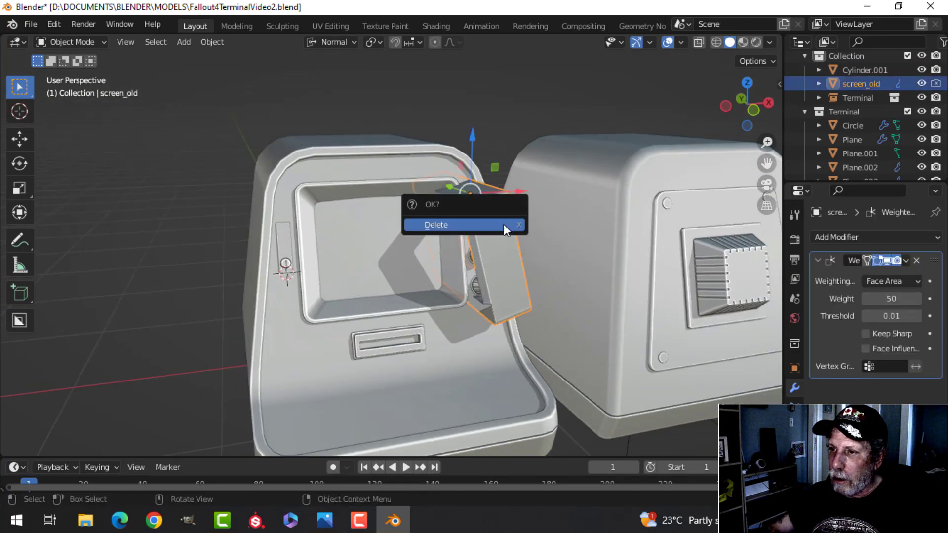
{"action": "left_click", "coordinate": [504, 224]}
- Move the strip and button object into the Terminal collection
{"action": "middle_click_drag", "start_coordinate": [465, 276], "coordinate": [346, 281]}
{"action": "left_click", "coordinate": [318, 253]}
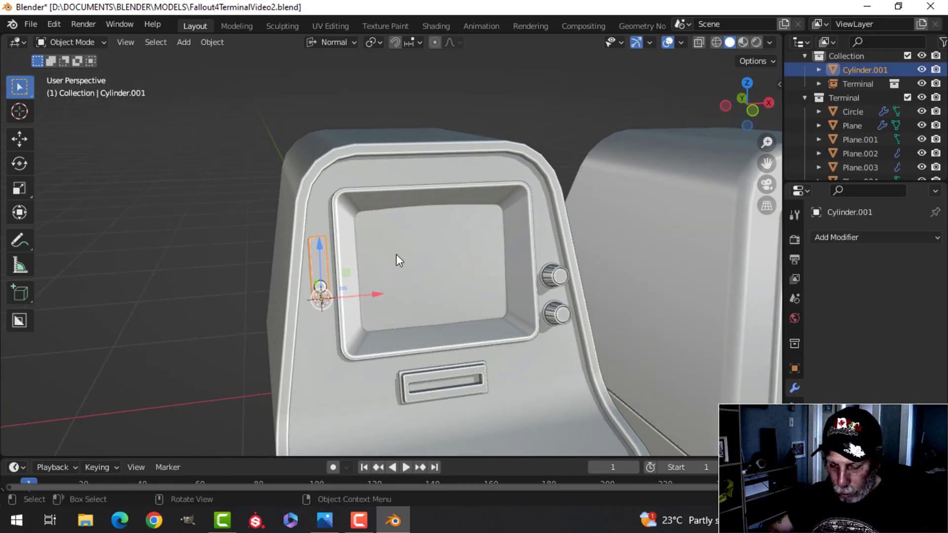
{"action": "key", "text": "m"}
{"action": "left_click", "coordinate": [365, 300]}
- Examine the strip and button beside the screen bezel from the front at several distances
{"action": "mouse_move", "coordinate": [428, 285]}
{"action": "middle_mouse_down"}
{"action": "mouse_move", "coordinate": [481, 292]}
{"action": "mouse_move", "coordinate": [591, 239]}
{"action": "mouse_move", "coordinate": [621, 238]}
{"action": "mouse_move", "coordinate": [463, 250]}
{"action": "mouse_move", "coordinate": [473, 250]}
{"action": "mouse_move", "coordinate": [261, 286]}
{"action": "mouse_move", "coordinate": [384, 297]}
{"action": "mouse_move", "coordinate": [354, 252]}
{"action": "mouse_move", "coordinate": [268, 250]}
{"action": "mouse_move", "coordinate": [334, 309]}
{"action": "mouse_move", "coordinate": [423, 277]}
{"action": "mouse_move", "coordinate": [393, 281]}
{"action": "mouse_move", "coordinate": [423, 286]}
{"action": "middle_mouse_up"}
{"action": "scroll", "coordinate": [473, 250], "scroll_direction": "down", "scroll_amount": 2}
{"action": "scroll", "coordinate": [385, 297], "scroll_direction": "down", "scroll_amount": 3}
{"action": "scroll", "coordinate": [268, 250], "scroll_direction": "up", "scroll_amount": 4}
{"action": "scroll", "coordinate": [423, 286], "scroll_direction": "down", "scroll_amount": 3}
{"action": "scroll", "coordinate": [398, 303], "scroll_direction": "up", "scroll_amount": 5}
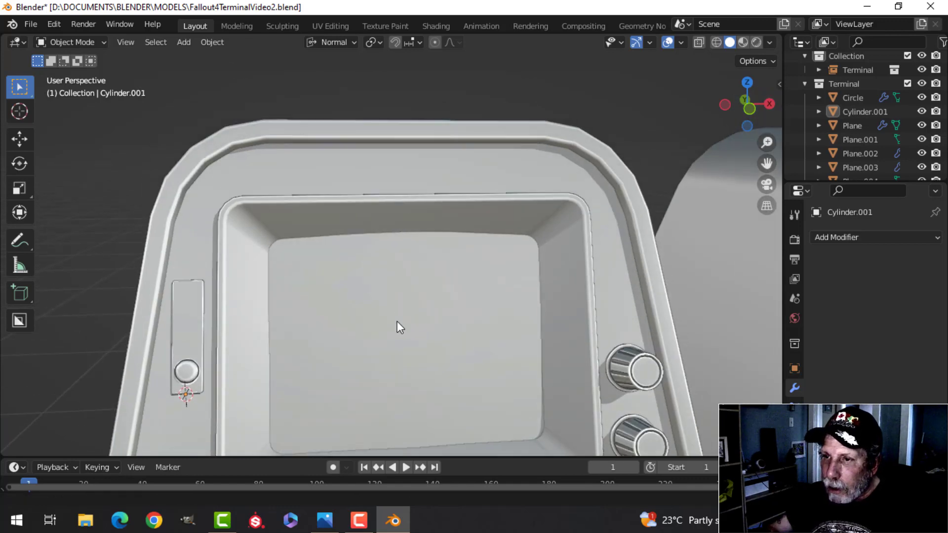
{"action": "scroll", "coordinate": [396, 318], "scroll_direction": "down", "scroll_amount": 3}
{"action": "middle_click_drag", "start_coordinate": [397, 318], "coordinate": [372, 262]}
{"action": "scroll", "coordinate": [396, 278], "scroll_direction": "up", "scroll_amount": 2}
{"action": "scroll", "coordinate": [395, 278], "scroll_direction": "up", "scroll_amount": 3}
{"action": "scroll", "coordinate": [396, 277], "scroll_direction": "down", "scroll_amount": 4}
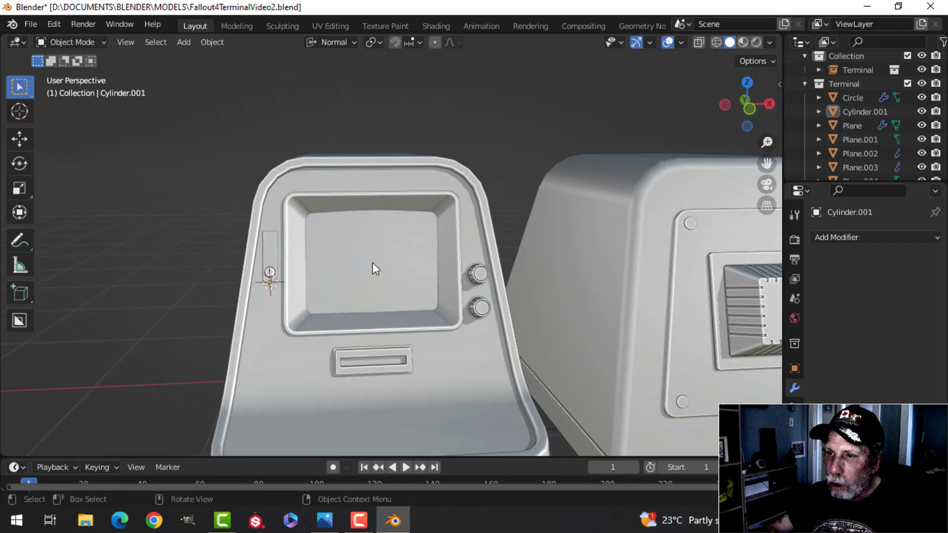
{"action": "scroll", "coordinate": [372, 263], "scroll_direction": "up", "scroll_amount": 2}
{"action": "scroll", "coordinate": [368, 266], "scroll_direction": "up", "scroll_amount": 3}
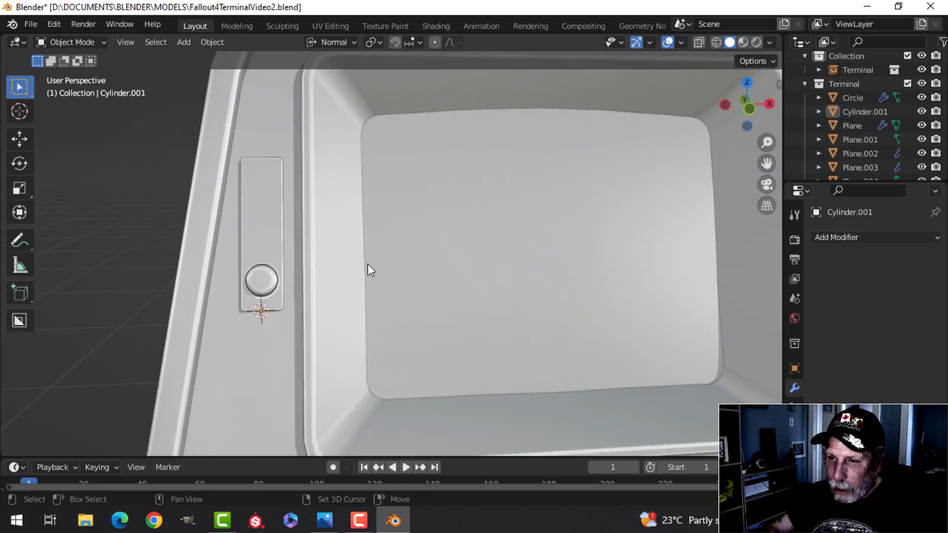
- Open the strip object for editing, select the round button's front face and set the transform orientation to Global
{"action": "left_click", "coordinate": [255, 284]}
{"action": "key", "text": "Tab"}
{"action": "middle_click_drag", "start_coordinate": [256, 283], "coordinate": [353, 303], "text": "shift"}
{"action": "scroll", "coordinate": [353, 303], "scroll_direction": "up", "scroll_amount": 3}
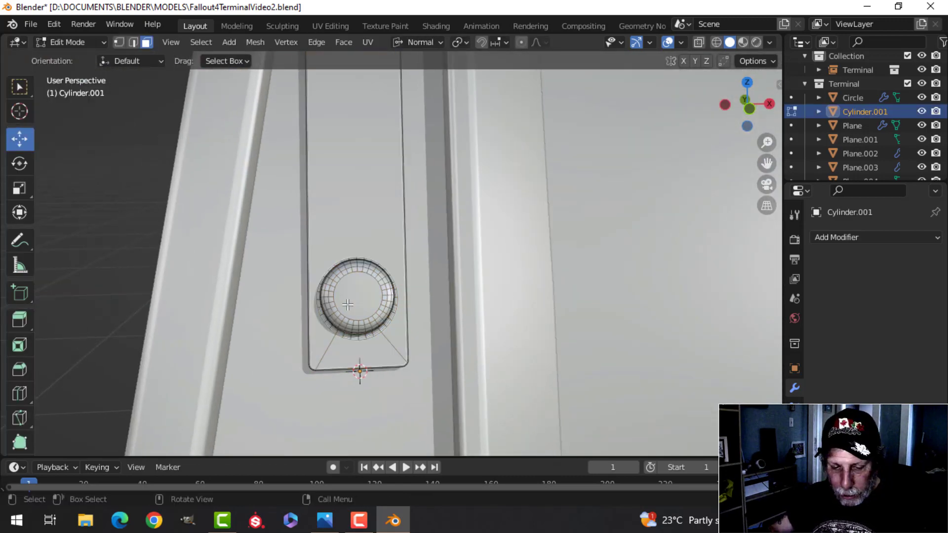
{"action": "scroll", "coordinate": [401, 295], "scroll_direction": "down", "scroll_amount": 5}
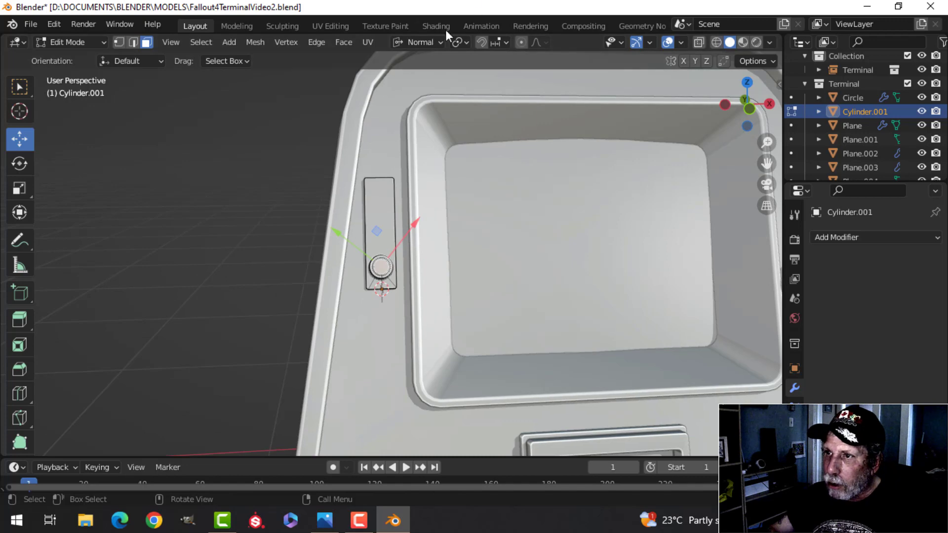
{"action": "left_click", "coordinate": [422, 42]}
{"action": "left_click", "coordinate": [376, 86]}
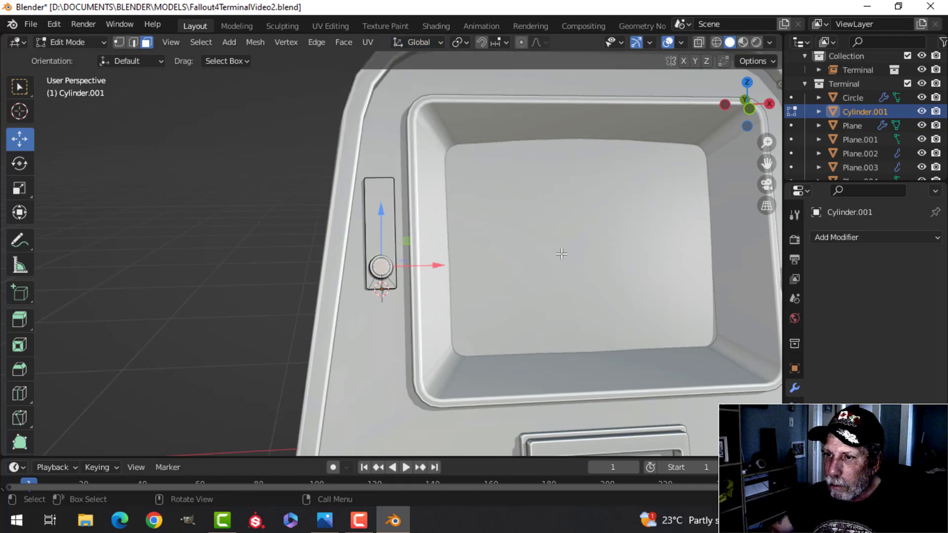
- Duplicate the button's front face and move the copy about 0.112 m in X, 0.088 m in Y and 0.483 m in Z
{"action": "scroll", "coordinate": [471, 276], "scroll_direction": "down", "scroll_amount": 3}
{"action": "key", "text": "shift+d"}
{"action": "right_click", "coordinate": [471, 276]}
{"action": "key", "text": "g"}
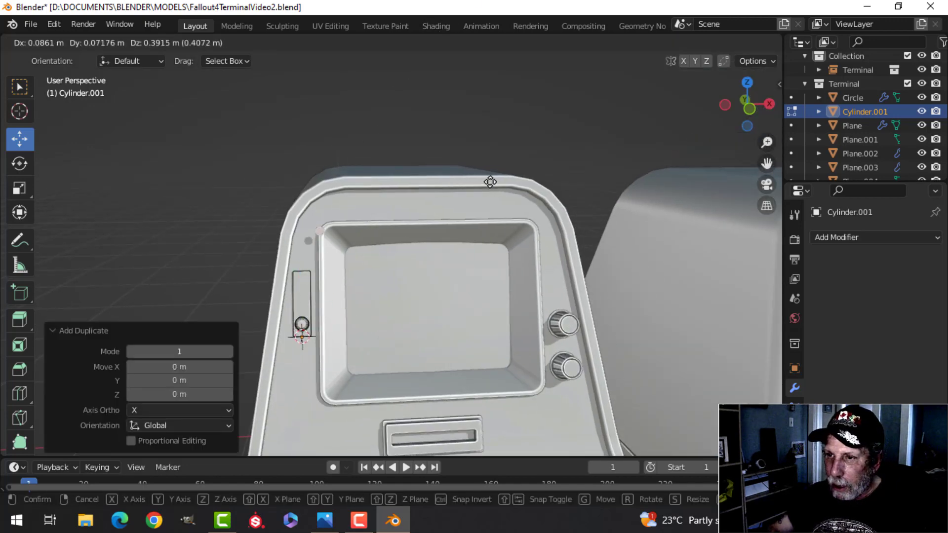
{"action": "left_click", "coordinate": [496, 161]}
- Scale the duplicated round face, separate it into its own object and open that object for editing
{"action": "scroll", "coordinate": [419, 174], "scroll_direction": "up", "scroll_amount": 4}
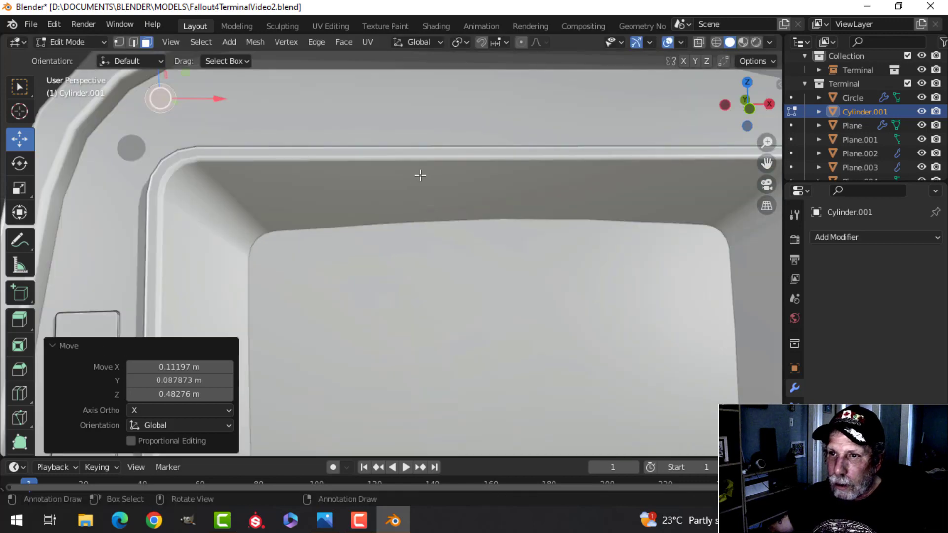
{"action": "key", "text": "s"}
{"action": "left_click", "coordinate": [394, 180]}
{"action": "key", "text": "Tab"}
{"action": "left_click", "coordinate": [160, 98]}
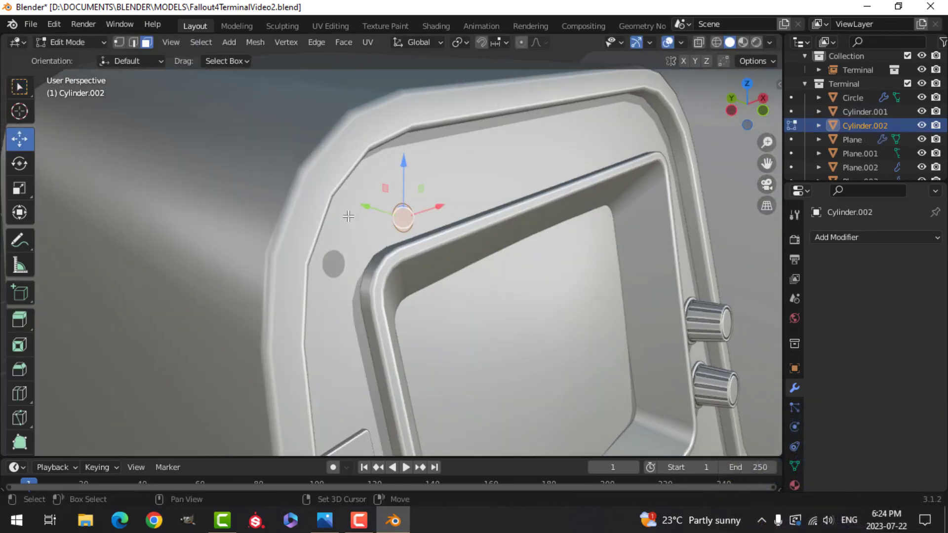
- Extrude and bevel the round face into a thin disc and move it about 0.067 m along Y into the sloped front
{"action": "key", "text": "e"}
{"action": "left_click", "coordinate": [633, 275]}
{"action": "key", "text": "ctrl+b"}
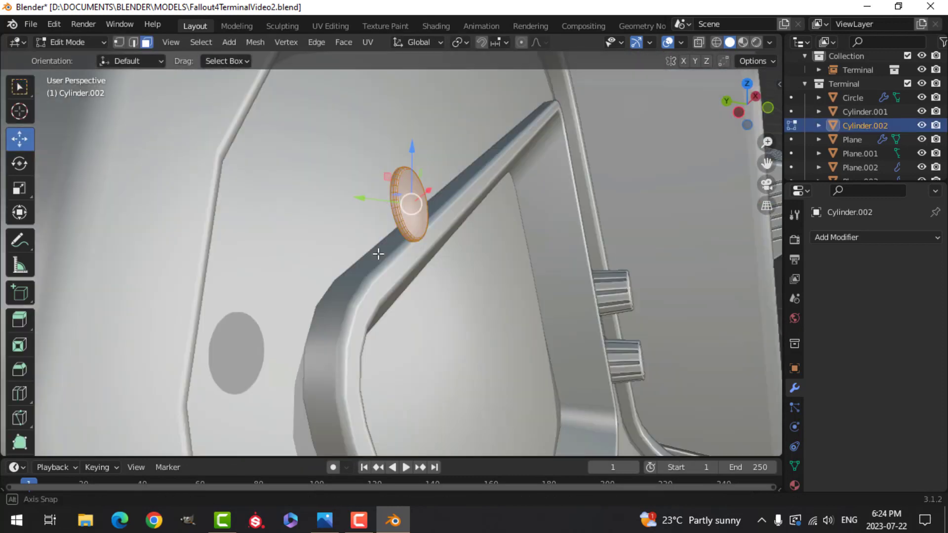
{"action": "left_click_drag", "start_coordinate": [489, 148], "coordinate": [420, 148]}
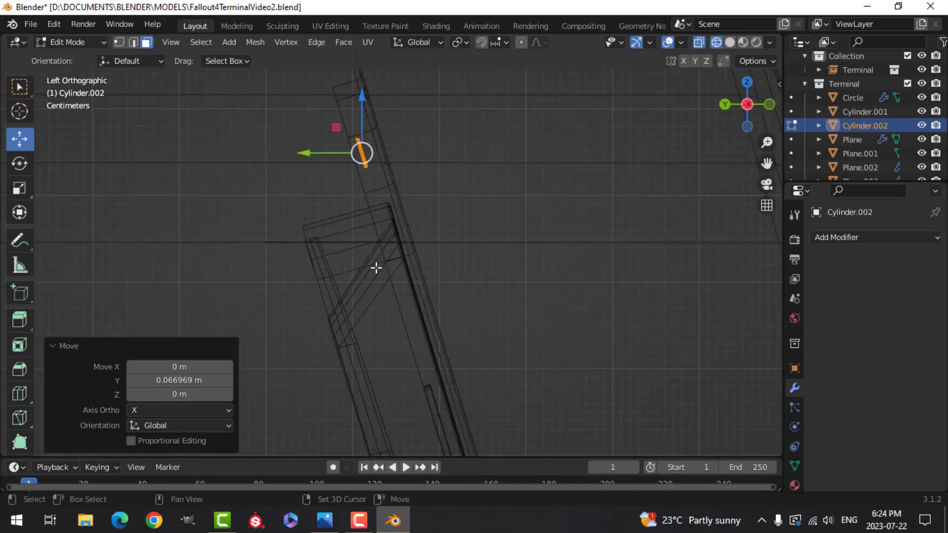
{"action": "key", "text": "g"}
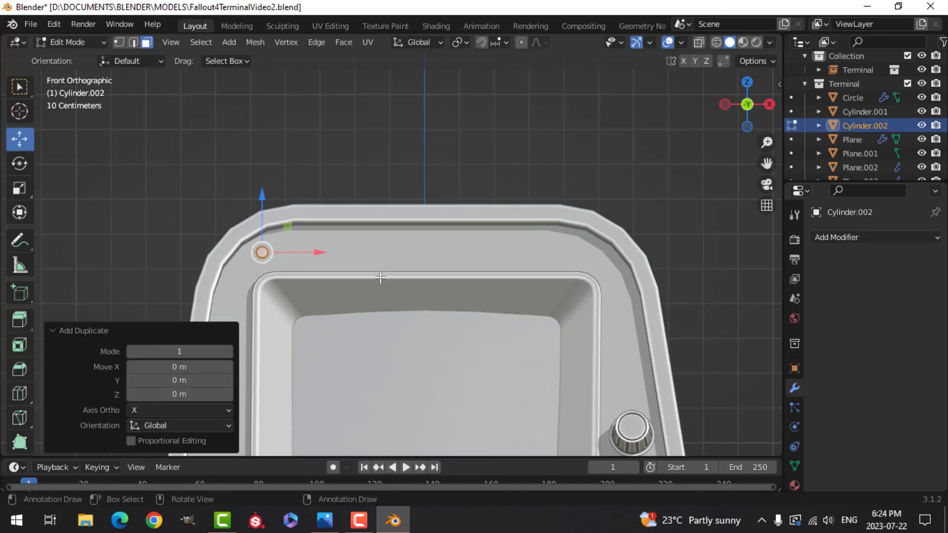
- Duplicate the disc along X to the bezel's opposite upper corner and place another copy beside the lower knob
{"action": "key", "text": "g"}
{"action": "key", "text": "x"}
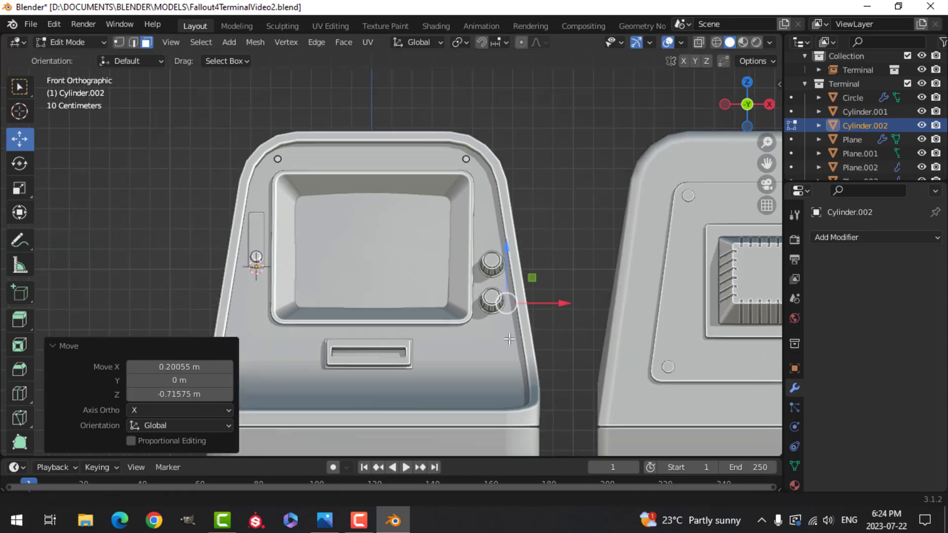
- Shift the copy near the lower knob about -0.345 m along Y, -0.131 m along Z and -0.051 m along X
{"action": "middle_click_drag", "start_coordinate": [531, 244], "coordinate": [434, 267]}
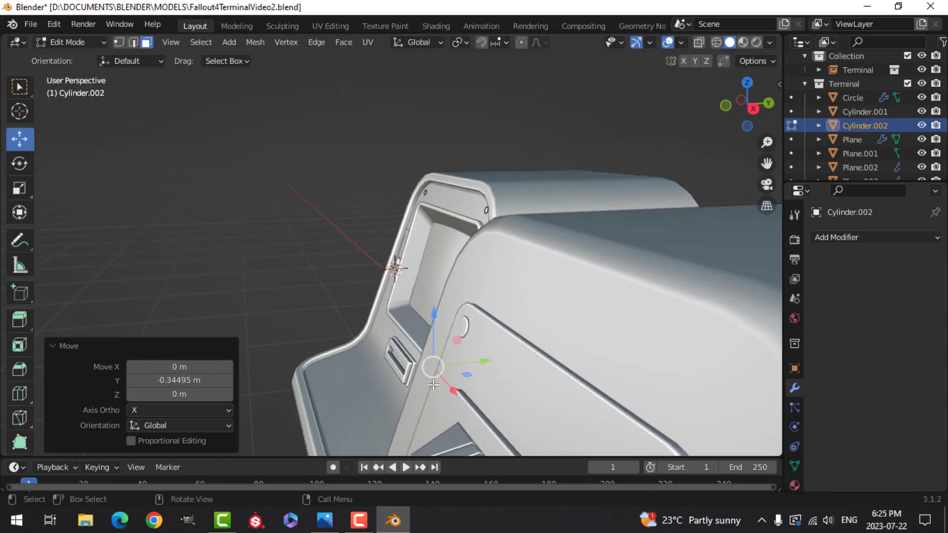
{"action": "middle_click_drag", "start_coordinate": [435, 365], "coordinate": [589, 279]}
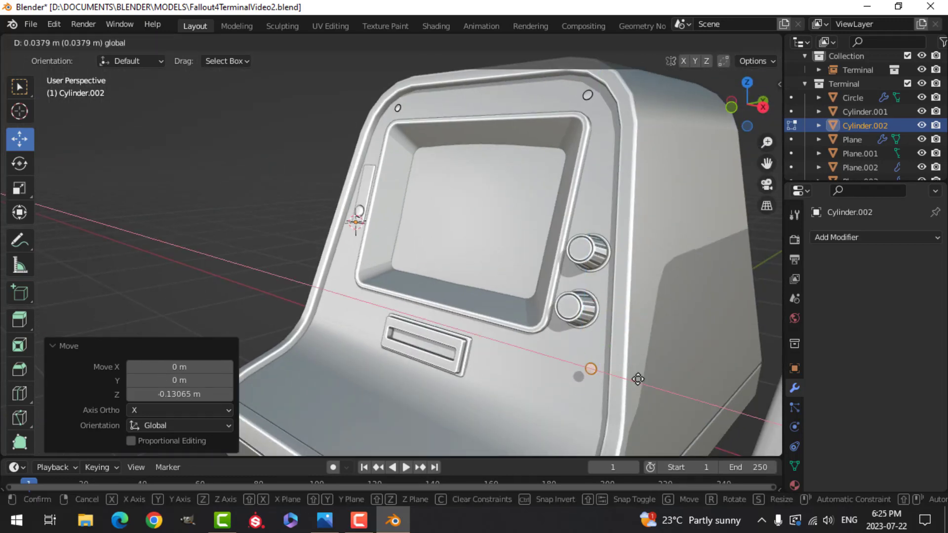
{"action": "left_click", "coordinate": [638, 379]}
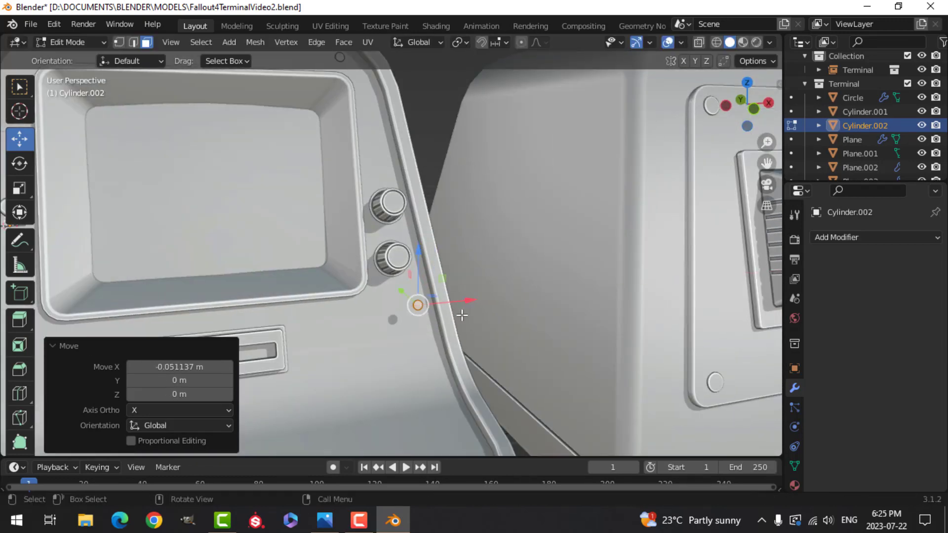
- In a left-side wireframe view, move the lower disc about 0.035 m in Y and -0.002 m in Z onto the sloped front
{"action": "key", "text": "ctrl+KP_3"}
{"action": "key", "text": "shift+z"}
{"action": "middle_click_drag", "start_coordinate": [462, 315], "coordinate": [498, 235], "text": "shift"}
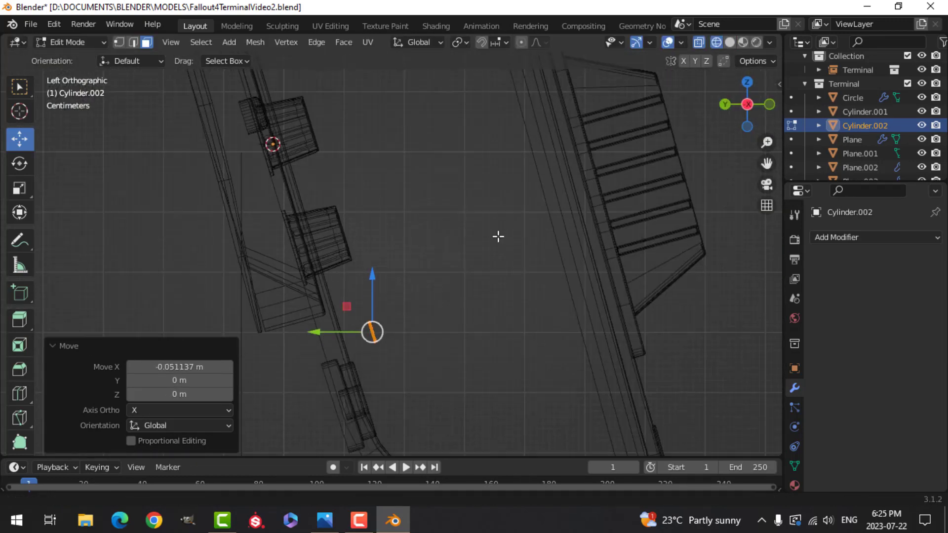
{"action": "scroll", "coordinate": [498, 235], "scroll_direction": "up", "scroll_amount": 6}
{"action": "key", "text": "g"}
{"action": "left_click", "coordinate": [358, 246]}
{"action": "scroll", "coordinate": [358, 245], "scroll_direction": "down", "scroll_amount": 3}
{"action": "middle_click_drag", "start_coordinate": [358, 245], "coordinate": [448, 261], "text": "shift"}
{"action": "key", "text": "g"}
{"action": "left_click", "coordinate": [387, 286]}
{"action": "scroll", "coordinate": [434, 282], "scroll_direction": "up", "scroll_amount": 8}
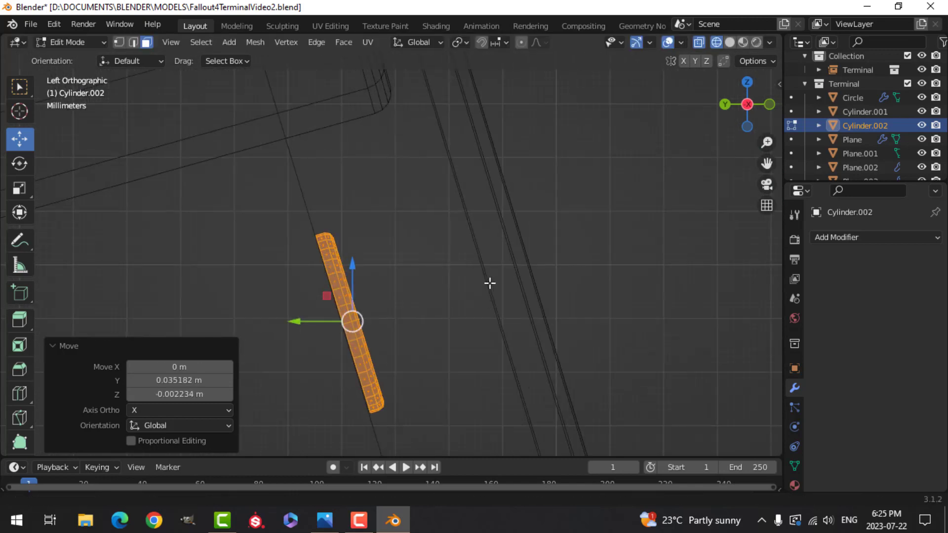
- Fine-tune the lower disc's depth along Y, restore solid shading and leave mesh editing
{"action": "key", "text": "g"}
{"action": "key", "text": "y"}
{"action": "left_click", "coordinate": [498, 246]}
{"action": "key", "text": "z"}
{"action": "left_click", "coordinate": [592, 246]}
{"action": "middle_click_drag", "start_coordinate": [592, 246], "coordinate": [519, 273]}
{"action": "scroll", "coordinate": [519, 273], "scroll_direction": "down", "scroll_amount": 4}
{"action": "key", "text": "Tab"}
{"action": "left_click", "coordinate": [520, 274]}
- Duplicate the lower disc across the terminal front to the opposite side beneath the bezel
{"action": "left_click", "coordinate": [447, 258]}
{"action": "middle_click_drag", "start_coordinate": [447, 267], "coordinate": [449, 314]}
{"action": "scroll", "coordinate": [425, 305], "scroll_direction": "down", "scroll_amount": 2}
{"action": "key", "text": "Tab"}
{"action": "left_click_drag", "start_coordinate": [500, 267], "coordinate": [438, 265]}
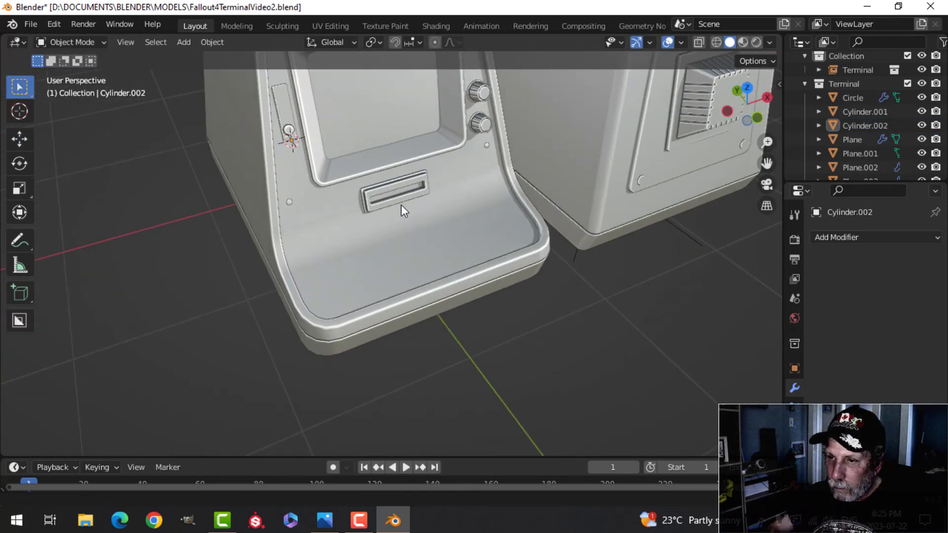
- Review the four small discs on the terminal's front and save the file
{"action": "middle_click_drag", "start_coordinate": [401, 204], "coordinate": [373, 188]}
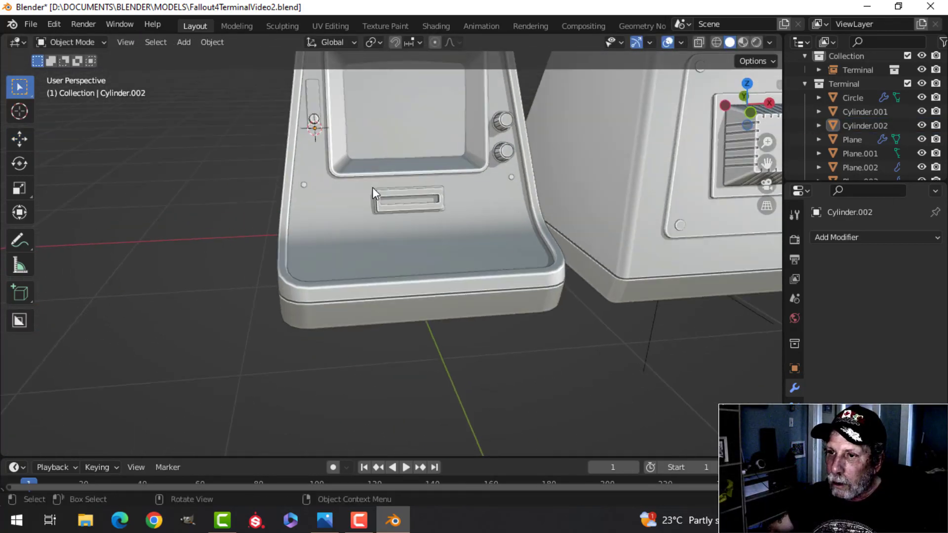
{"action": "scroll", "coordinate": [372, 187], "scroll_direction": "down", "scroll_amount": 2}
{"action": "scroll", "coordinate": [354, 268], "scroll_direction": "up", "scroll_amount": 6}
{"action": "middle_click_drag", "start_coordinate": [354, 268], "coordinate": [624, 247]}
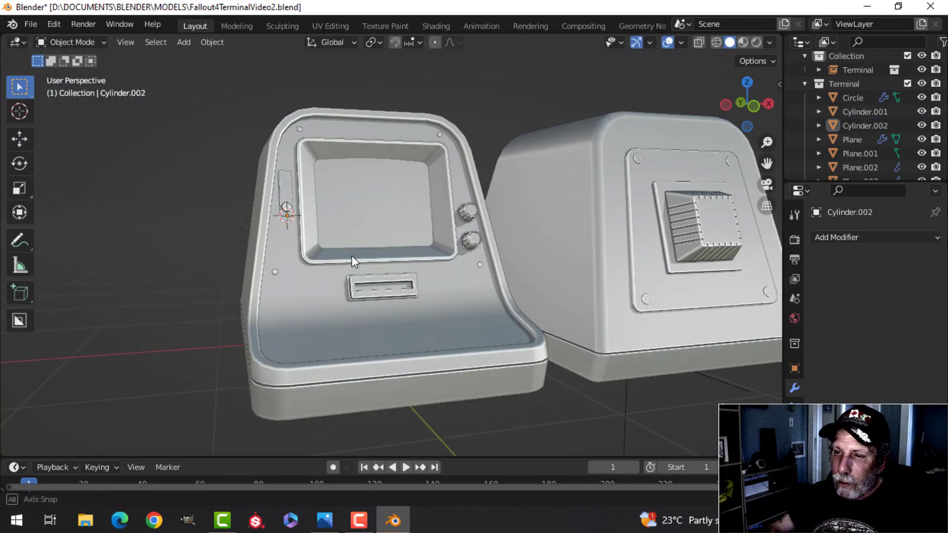
{"action": "scroll", "coordinate": [353, 257], "scroll_direction": "up", "scroll_amount": 5}
{"action": "scroll", "coordinate": [322, 351], "scroll_direction": "down", "scroll_amount": 3}
{"action": "middle_click_drag", "start_coordinate": [352, 304], "coordinate": [385, 257]}
{"action": "scroll", "coordinate": [366, 265], "scroll_direction": "up", "scroll_amount": 3}
{"action": "key", "text": "ctrl+s"}
{"action": "scroll", "coordinate": [386, 295], "scroll_direction": "down", "scroll_amount": 3}
- Open the terminal body for editing in edge mode and duplicate the long front edge of the base in place
{"action": "left_click", "coordinate": [383, 256]}
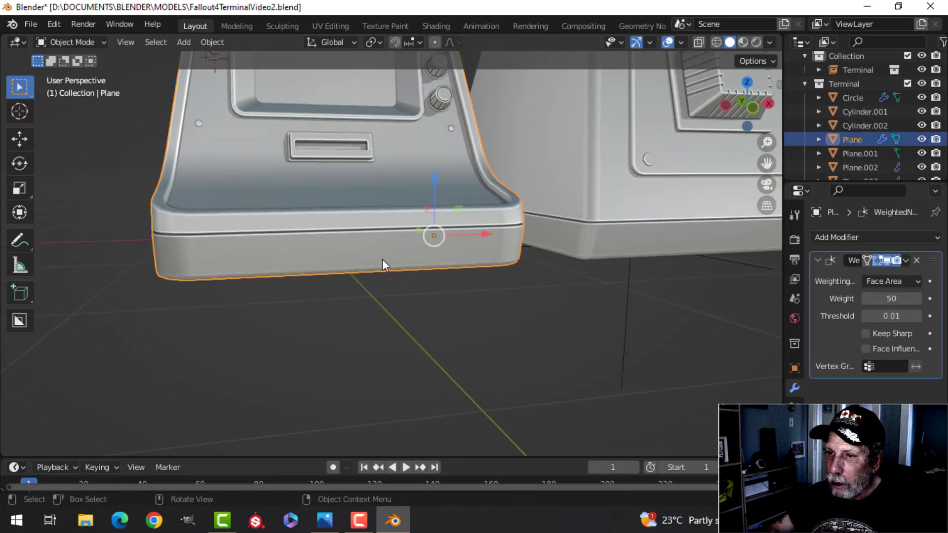
{"action": "key", "text": "Tab"}
{"action": "scroll", "coordinate": [410, 261], "scroll_direction": "up", "scroll_amount": 4}
{"action": "middle_click_drag", "start_coordinate": [425, 258], "coordinate": [490, 268]}
{"action": "key", "text": "2"}
{"action": "key", "text": "shift+d"}
{"action": "right_click", "coordinate": [491, 269]}
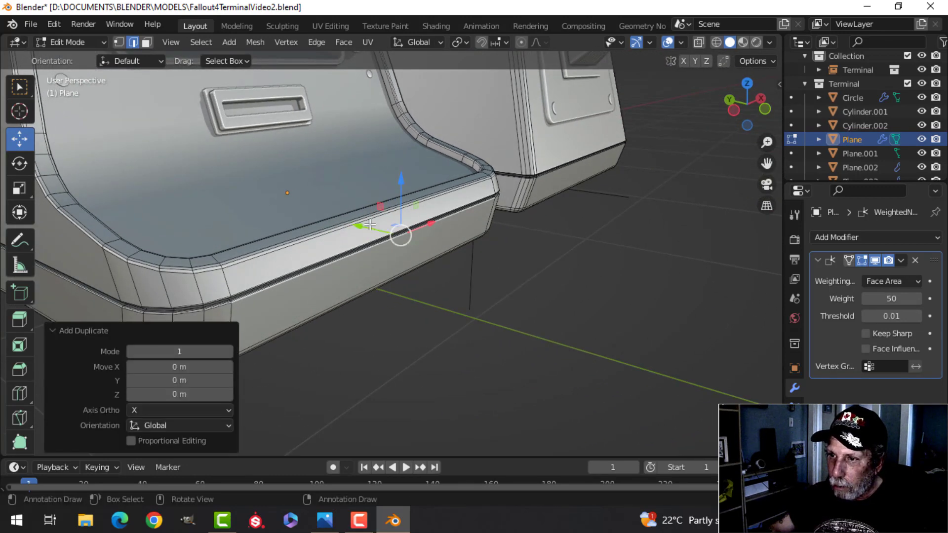
- Pull the duplicated edge forward along Y off the base and scale it down to a shorter length
{"action": "left_click_drag", "start_coordinate": [370, 224], "coordinate": [411, 217]}
{"action": "left_click", "coordinate": [432, 199]}
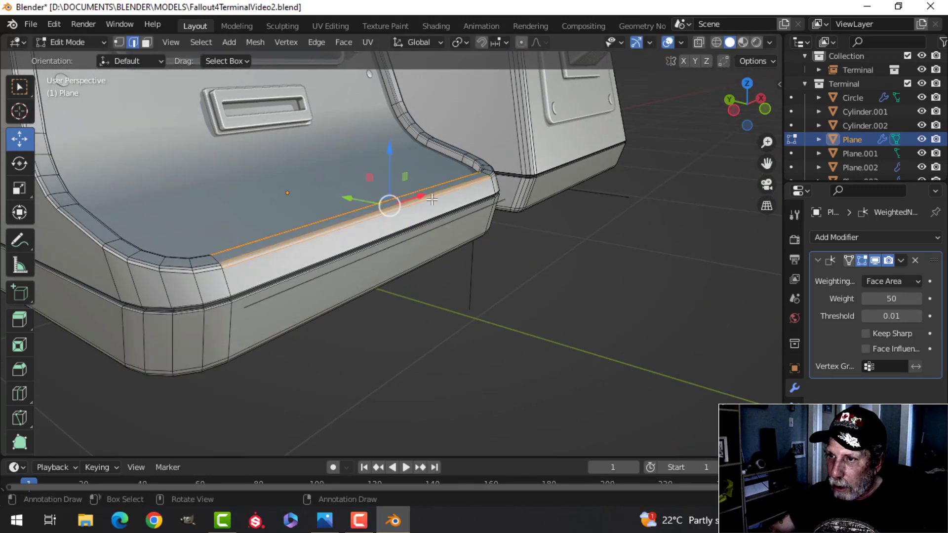
{"action": "middle_click_drag", "start_coordinate": [494, 234], "coordinate": [513, 250]}
{"action": "key", "text": "s"}
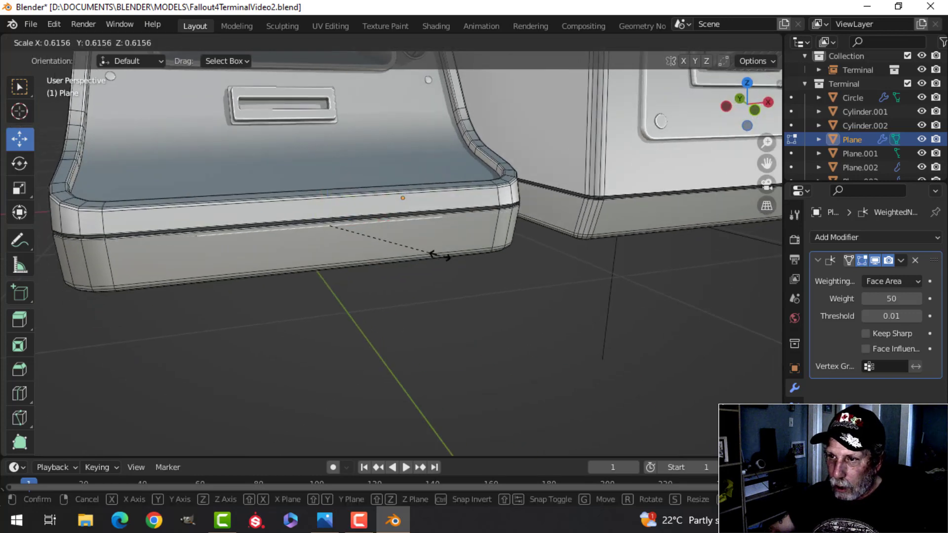
{"action": "left_click", "coordinate": [404, 254]}
- Lower the shortened edge about 0.047 m along Z and separate it into its own object
{"action": "left_click_drag", "start_coordinate": [332, 176], "coordinate": [333, 191]}
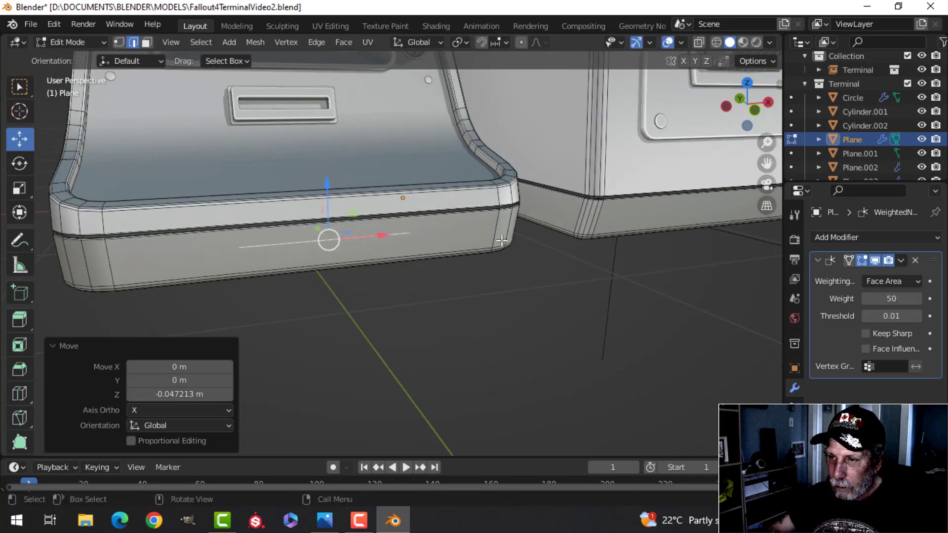
{"action": "key", "text": "p"}
{"action": "left_click", "coordinate": [614, 281]}
- Open the separated edge object for editing and extrude its edge downward along Z into a flat rectangle in front of the base
{"action": "key", "text": "Tab"}
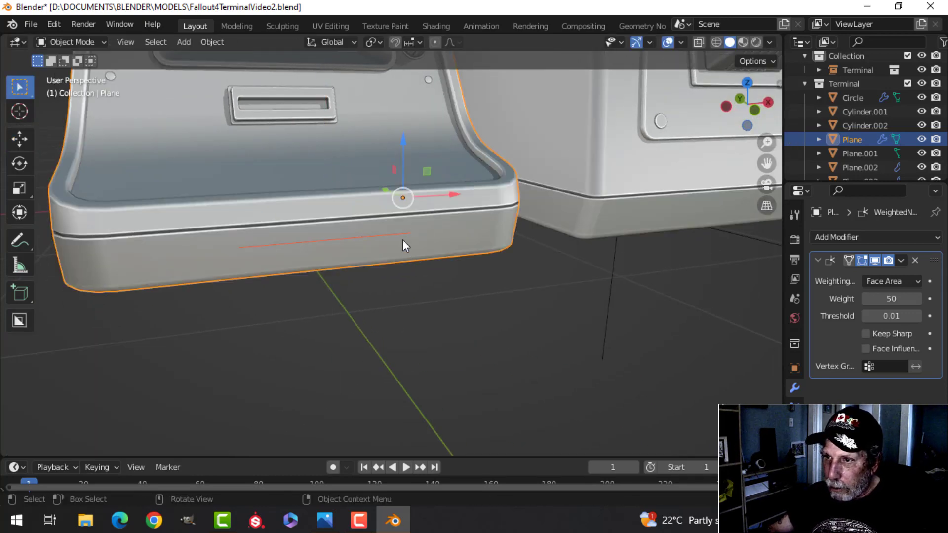
{"action": "left_click", "coordinate": [374, 237]}
{"action": "key", "text": "Tab"}
{"action": "key", "text": "a"}
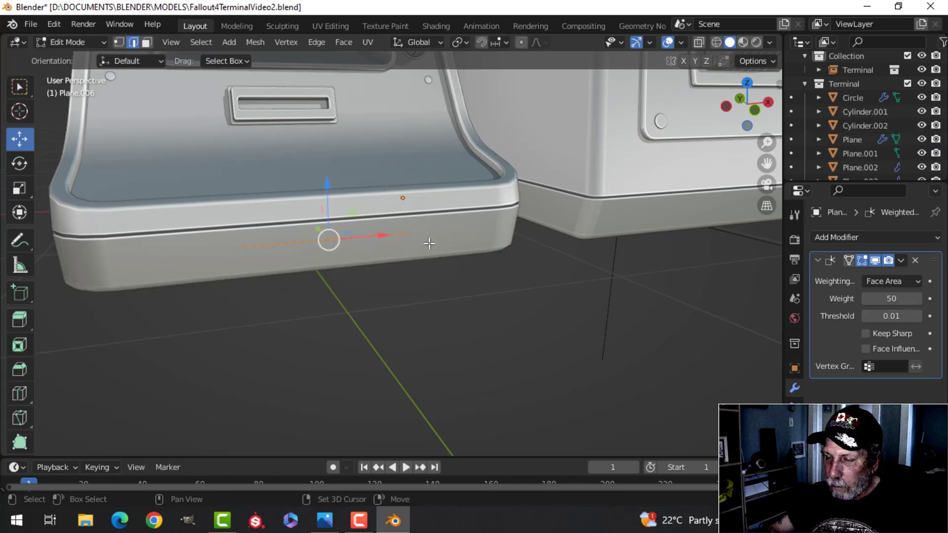
{"action": "key", "text": "KP_Decimal"}
{"action": "right_click", "coordinate": [452, 221]}
{"action": "key", "text": "e"}
{"action": "key", "text": "z"}
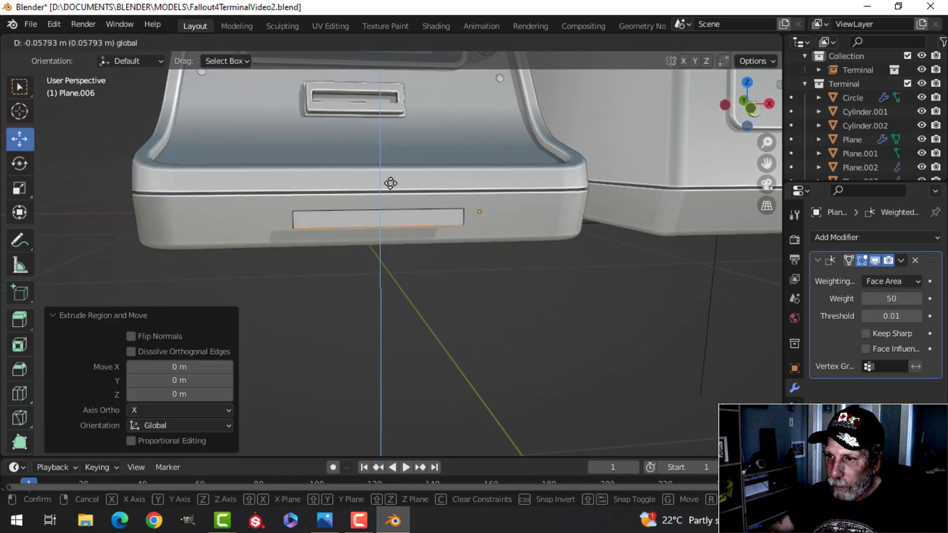
{"action": "left_click", "coordinate": [381, 233]}
- Shorten the rectangle by moving its left edge inward along X, and raise the whole face slightly along Z
{"action": "key", "text": "g"}
{"action": "key", "text": "x"}
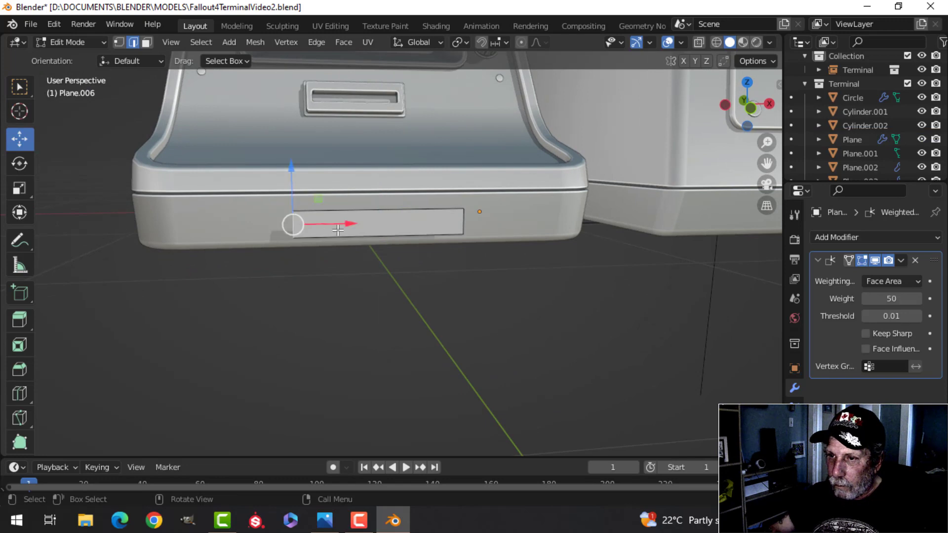
{"action": "left_click", "coordinate": [405, 230]}
{"action": "left_click", "coordinate": [423, 207]}
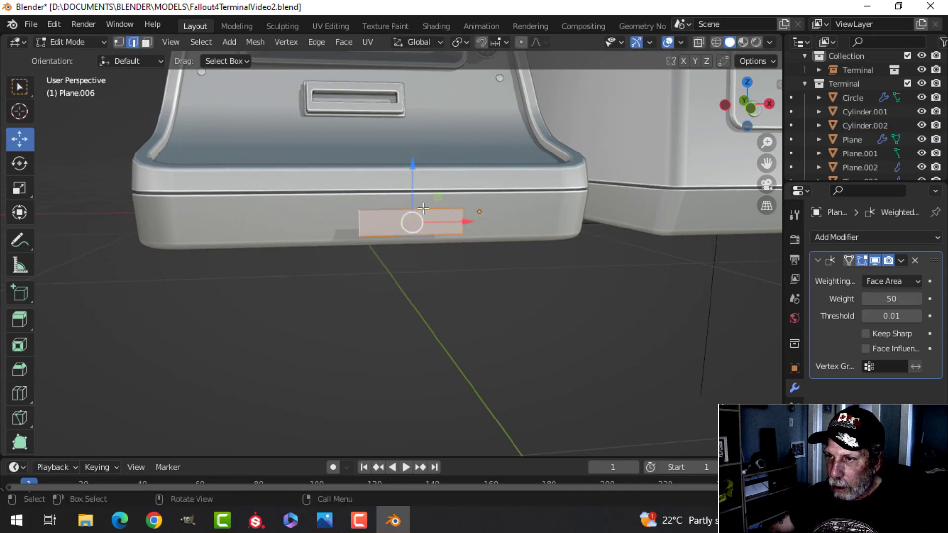
{"action": "left_click_drag", "start_coordinate": [409, 178], "coordinate": [409, 174]}
- Extrude the rectangle along its normal into a thin plate and delete the unneeded back face
{"action": "middle_click_drag", "start_coordinate": [410, 173], "coordinate": [465, 238]}
{"action": "left_click", "coordinate": [544, 236]}
{"action": "key", "text": "x"}
{"action": "left_click", "coordinate": [544, 235]}
{"action": "scroll", "coordinate": [482, 207], "scroll_direction": "up", "scroll_amount": 2}
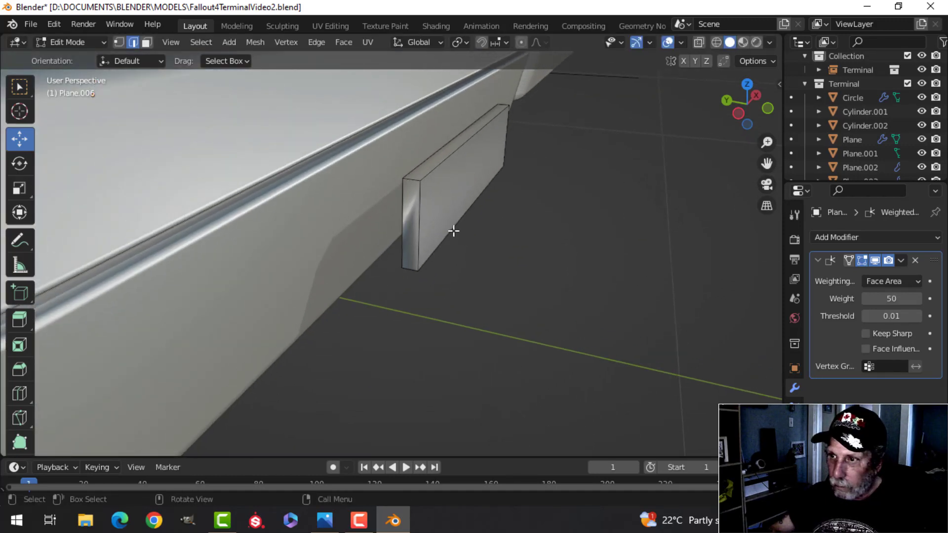
- Bevel the plate's four corner edges with a width of 0.0117 m and 4 segments
{"action": "middle_click_drag", "start_coordinate": [409, 267], "coordinate": [322, 132]}
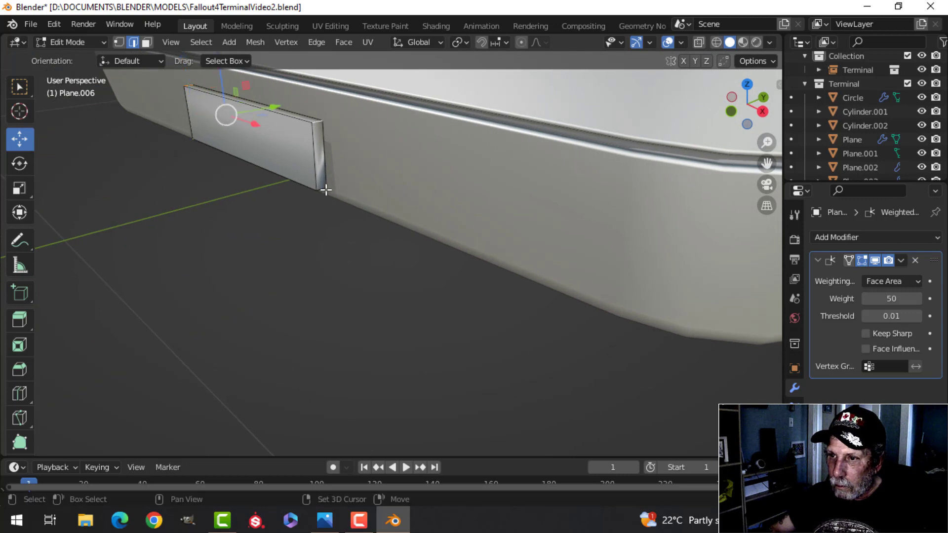
{"action": "left_click", "coordinate": [489, 204]}
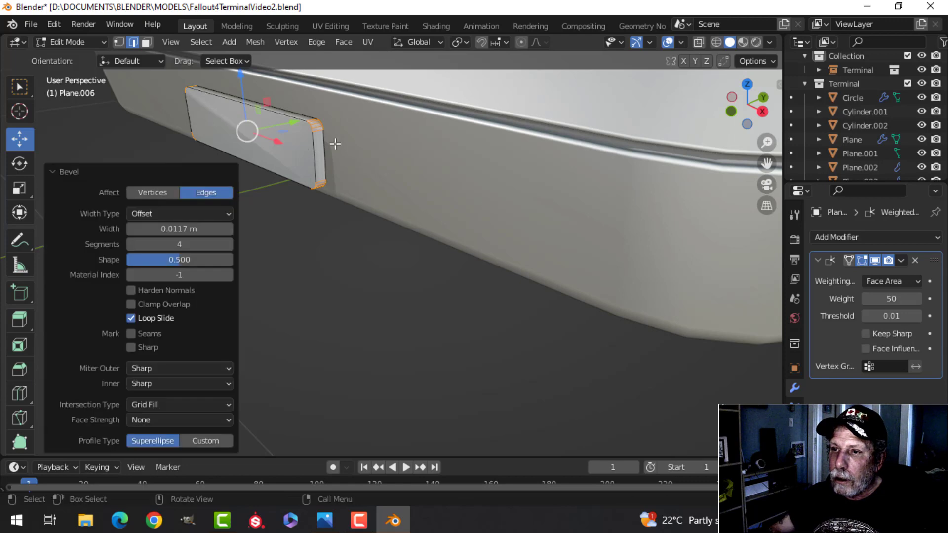
{"action": "left_click", "coordinate": [335, 144]}
- Bevel the edge loop around the plate's front face by about 0.003 m with one segment
{"action": "left_click", "coordinate": [290, 117], "text": "alt"}
{"action": "middle_click_drag", "start_coordinate": [357, 147], "coordinate": [426, 237], "text": "shift"}
{"action": "scroll", "coordinate": [366, 225], "scroll_direction": "up", "scroll_amount": 3}
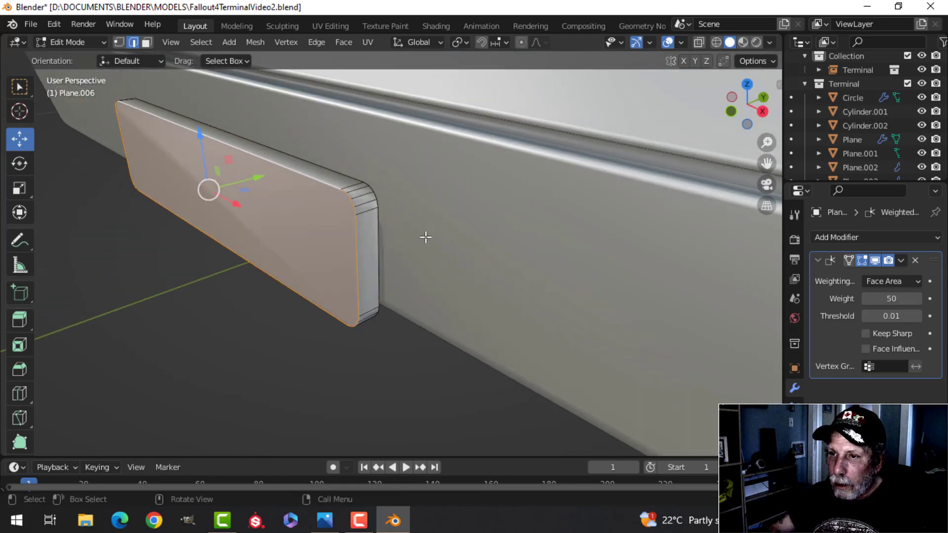
{"action": "key", "text": "ctrl+b"}
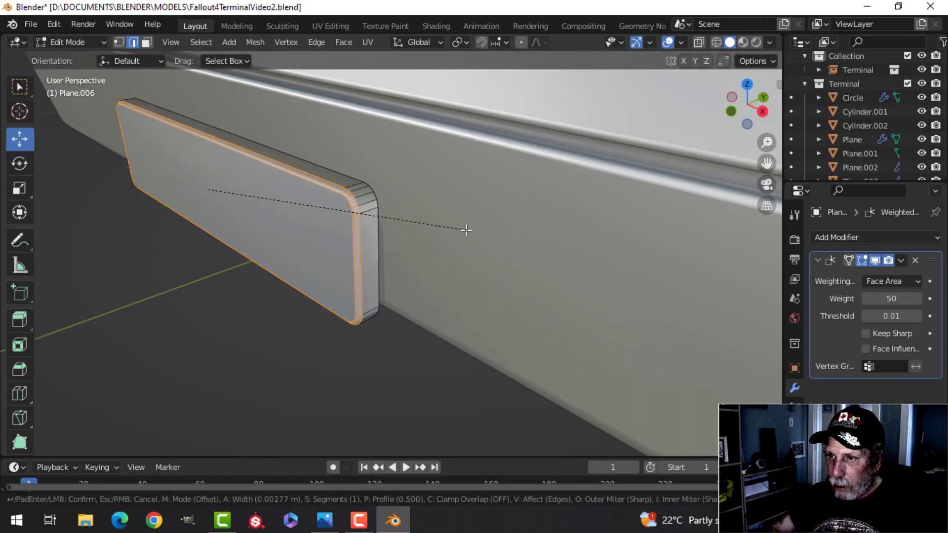
{"action": "left_click", "coordinate": [466, 230]}
- Recalculate the normals of the whole plate to face outside
{"action": "key", "text": "a"}
{"action": "key", "text": "alt+n"}
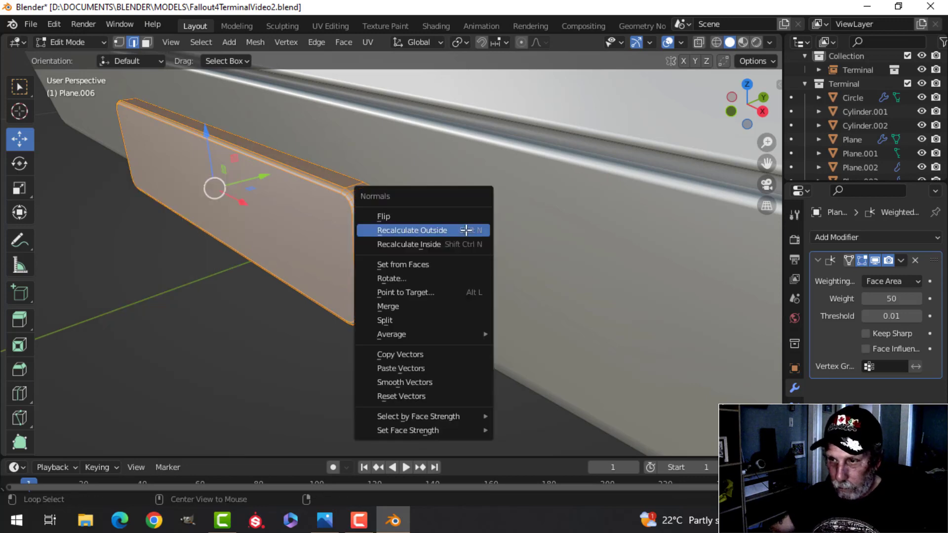
{"action": "left_click", "coordinate": [467, 230]}
{"action": "middle_click_drag", "start_coordinate": [381, 243], "coordinate": [413, 232]}
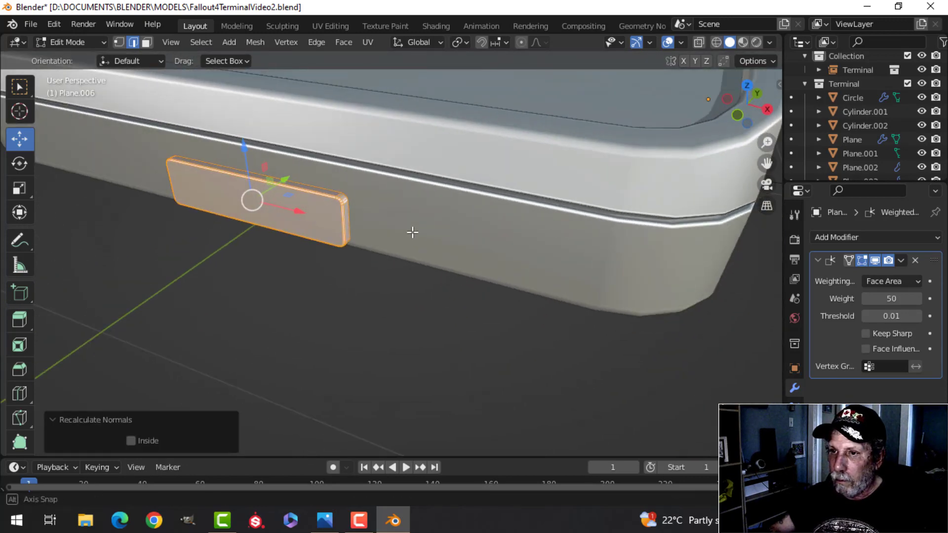
- Move the plate along X toward the base's right end and push it back along Y toward the base
{"action": "left_click_drag", "start_coordinate": [303, 219], "coordinate": [472, 228]}
{"action": "middle_click_drag", "start_coordinate": [473, 228], "coordinate": [476, 179]}
{"action": "left_click_drag", "start_coordinate": [452, 162], "coordinate": [426, 149]}
{"action": "middle_click_drag", "start_coordinate": [542, 190], "coordinate": [434, 114]}
{"action": "scroll", "coordinate": [417, 212], "scroll_direction": "up", "scroll_amount": 3}
- Duplicate the plate's front face, pull the copy forward off the plate, and separate it into its own object
{"action": "key", "text": "alt+a"}
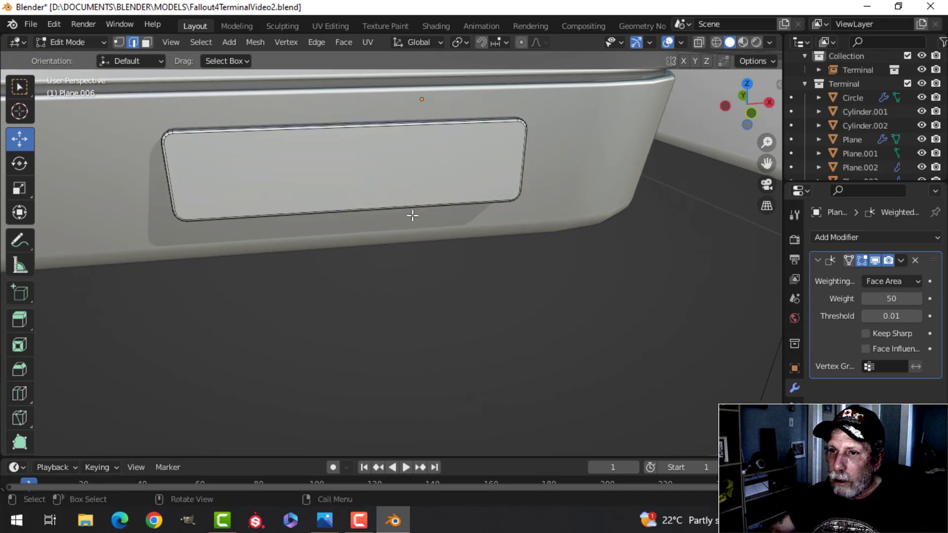
{"action": "middle_click_drag", "start_coordinate": [413, 213], "coordinate": [445, 230]}
{"action": "key", "text": "3"}
{"action": "left_click", "coordinate": [400, 186]}
{"action": "middle_click_drag", "start_coordinate": [379, 246], "coordinate": [447, 171]}
{"action": "key", "text": "shift+d"}
{"action": "right_click", "coordinate": [489, 232]}
{"action": "left_click_drag", "start_coordinate": [388, 143], "coordinate": [593, 169]}
{"action": "key", "text": "p"}
{"action": "left_click", "coordinate": [592, 168]}
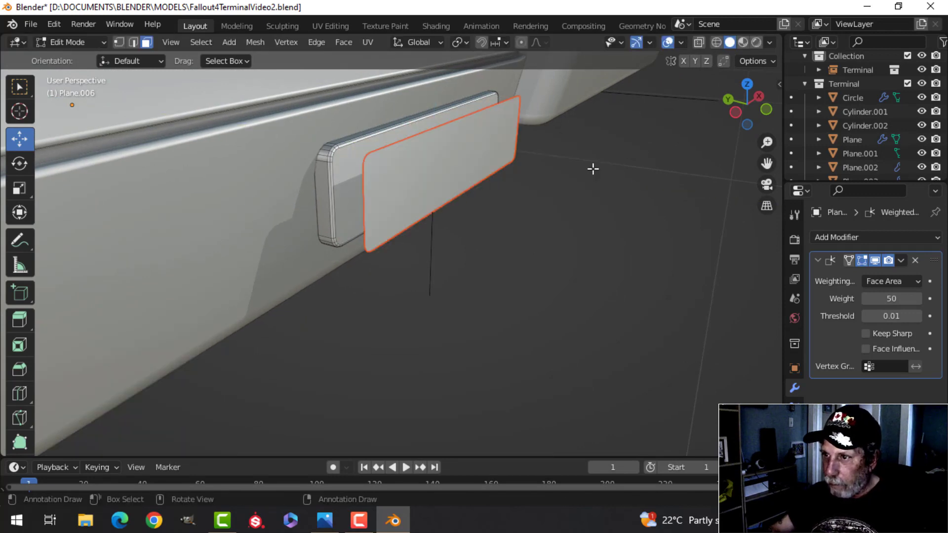
- Edit the separated face in front view and move its left and right end vertices inward along X into a near square
{"action": "key", "text": "Tab"}
{"action": "left_click", "coordinate": [457, 158]}
{"action": "key", "text": "Tab"}
{"action": "middle_click_drag", "start_coordinate": [568, 176], "coordinate": [514, 173]}
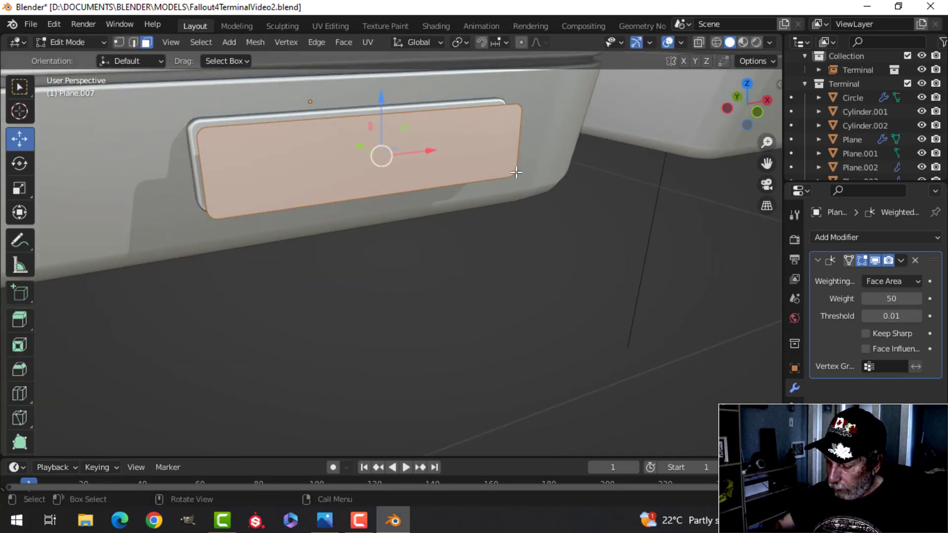
{"action": "key", "text": "KP_1"}
{"action": "middle_click_drag", "start_coordinate": [424, 164], "coordinate": [480, 198], "text": "shift"}
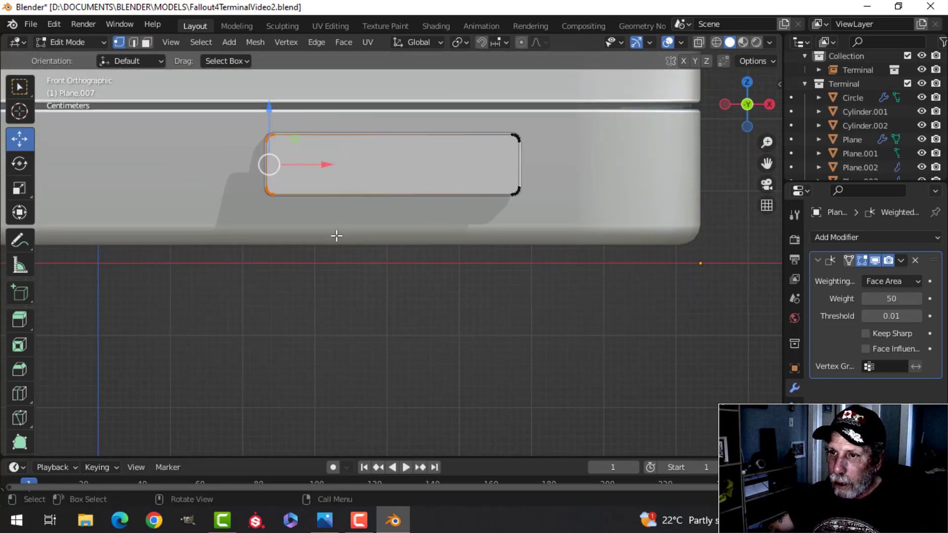
{"action": "left_click_drag", "start_coordinate": [322, 169], "coordinate": [439, 183]}
{"action": "left_click", "coordinate": [509, 127]}
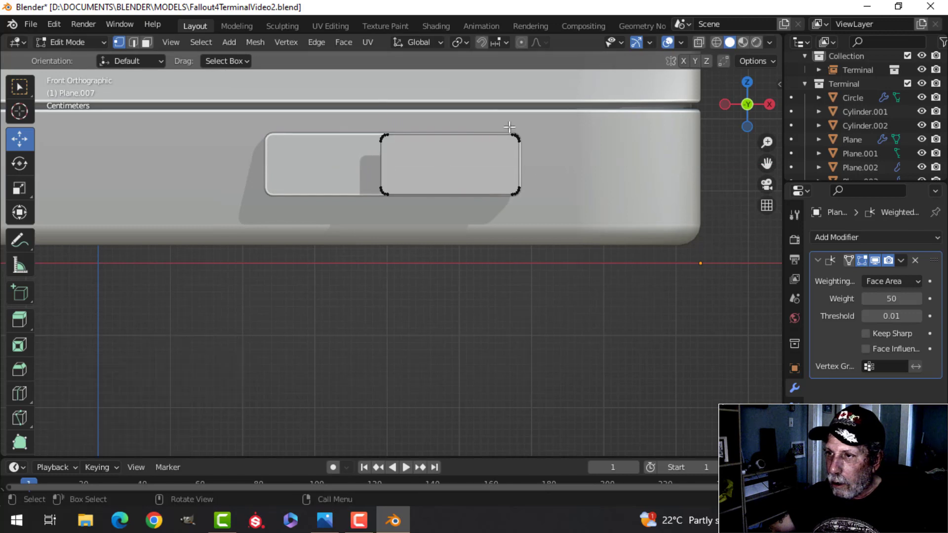
{"action": "left_click_drag", "start_coordinate": [574, 170], "coordinate": [500, 161]}
- Scale the square down to 0.807 and move it about 0.072 m along X toward the plate's right end
{"action": "key", "text": "a"}
{"action": "key", "text": "s"}
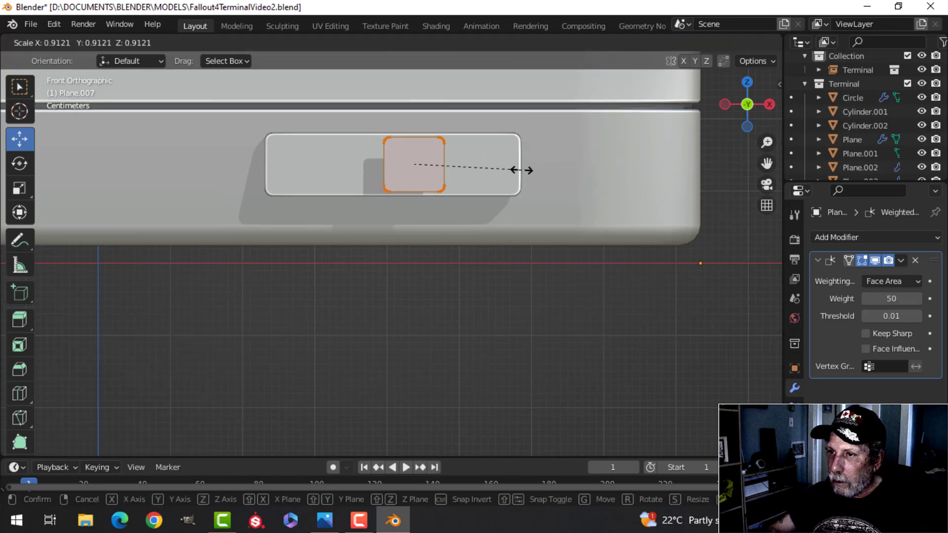
{"action": "left_click", "coordinate": [509, 171]}
{"action": "key", "text": "g"}
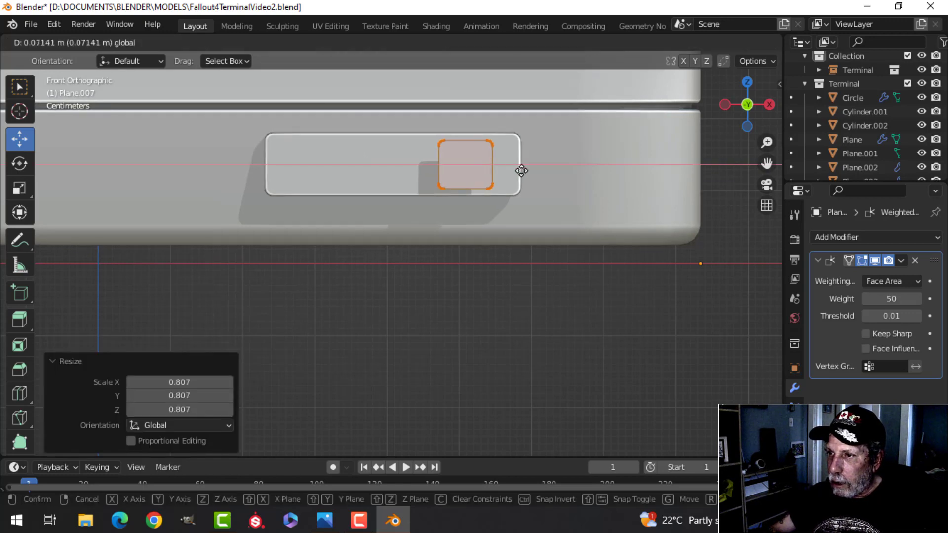
{"action": "left_click", "coordinate": [521, 170]}
- Extrude the square about 0.014 m toward the plate to form a button and delete its back face
{"action": "middle_click_drag", "start_coordinate": [522, 170], "coordinate": [507, 283]}
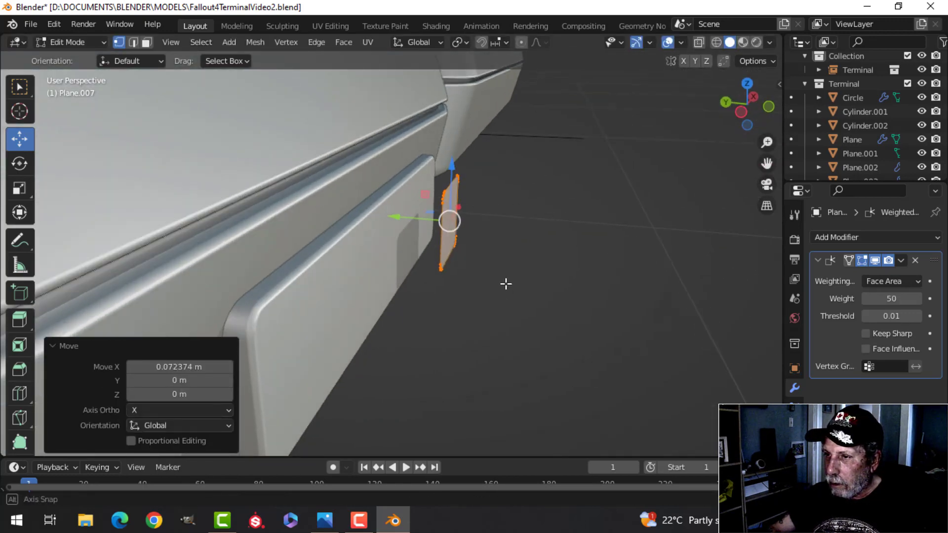
{"action": "left_click", "coordinate": [493, 280]}
{"action": "key", "text": "x"}
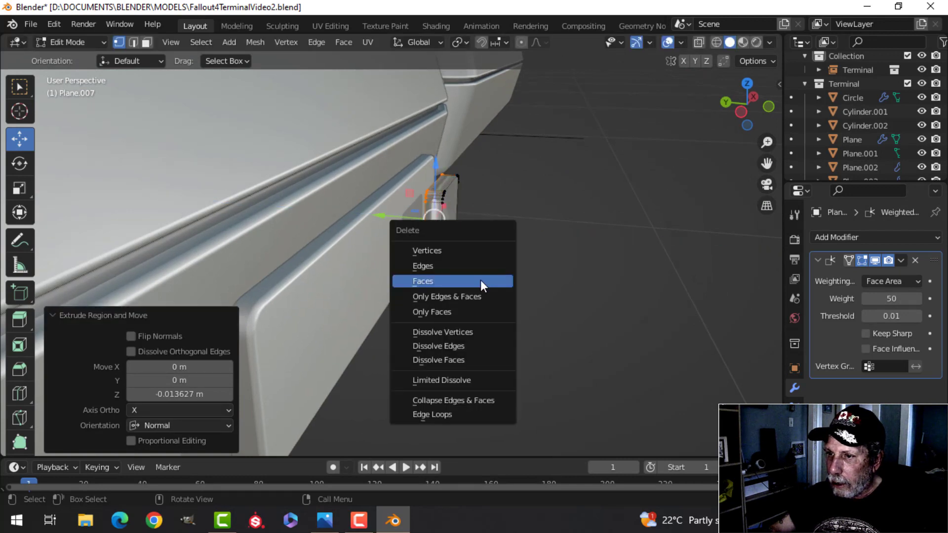
{"action": "left_click", "coordinate": [481, 280]}
{"action": "middle_click_drag", "start_coordinate": [469, 242], "coordinate": [395, 225]}
- Move the square button about 0.018 m along Y so it sits against the plate
{"action": "key", "text": "g"}
{"action": "key", "text": "y"}
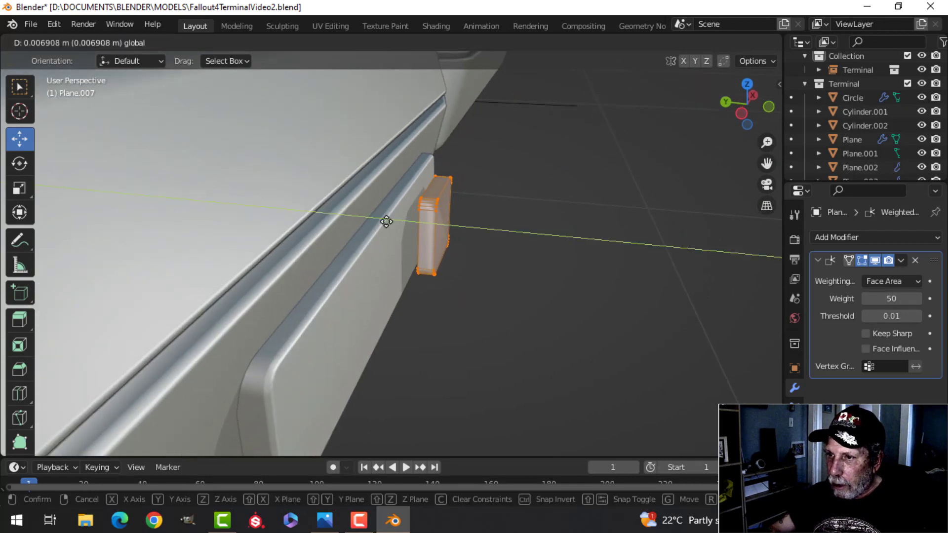
{"action": "left_click", "coordinate": [375, 217]}
{"action": "scroll", "coordinate": [531, 212], "scroll_direction": "up", "scroll_amount": 3}
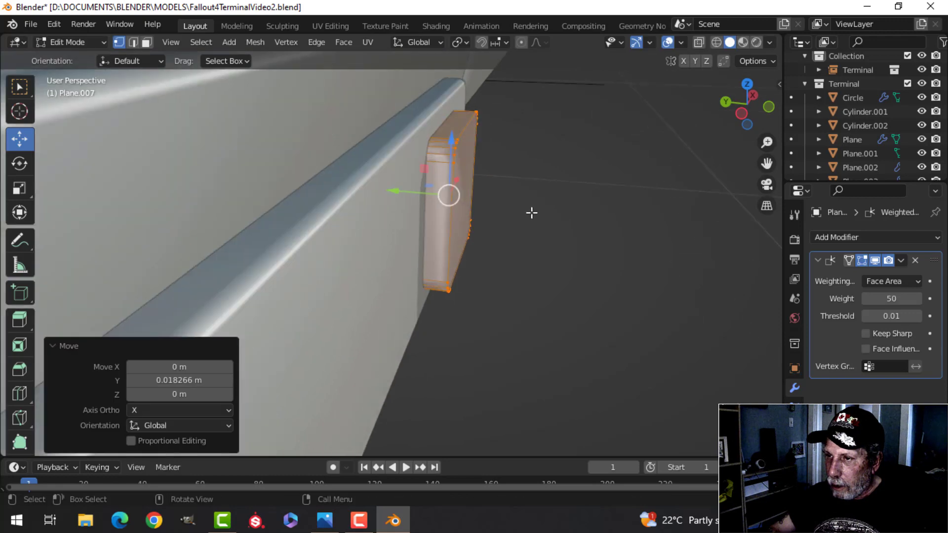
- Bevel the edges around the button's front face with 2 segments
{"action": "middle_click_drag", "start_coordinate": [531, 212], "coordinate": [461, 294]}
{"action": "key", "text": "alt+a"}
{"action": "key", "text": "3"}
{"action": "left_click", "coordinate": [350, 242]}
{"action": "key", "text": "ctrl+b"}
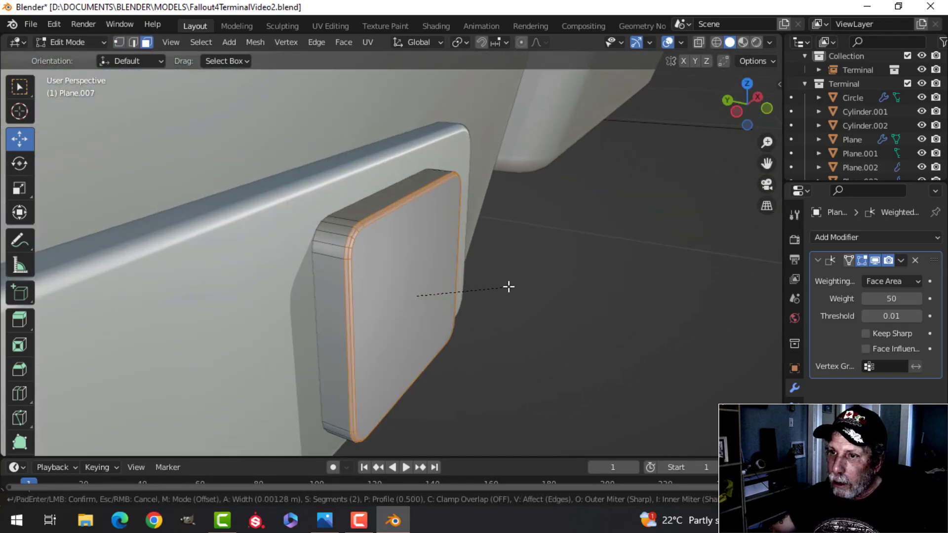
{"action": "left_click", "coordinate": [521, 282]}
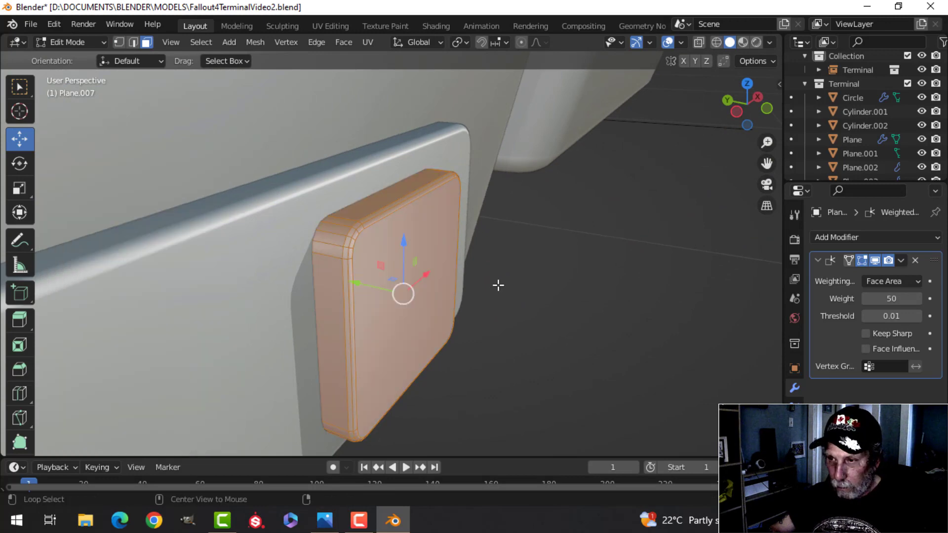
- Recalculate the button's normals to face outside and return to object mode
{"action": "key", "text": "alt+n"}
{"action": "left_click", "coordinate": [497, 285]}
{"action": "key", "text": "Tab"}
{"action": "scroll", "coordinate": [469, 292], "scroll_direction": "down", "scroll_amount": 5}
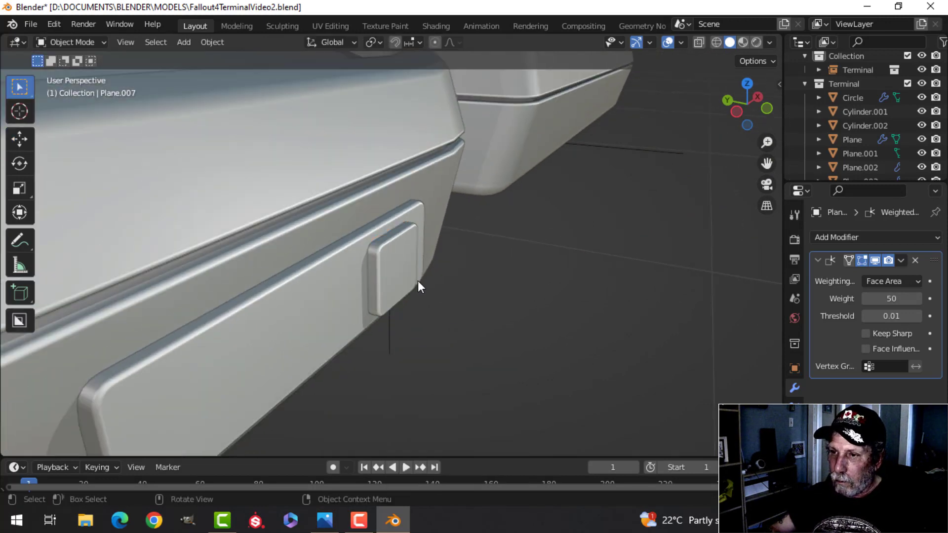
- Shorten the plate by moving its left-end vertices about 0.078 m along X, using wireframe shading in front view
{"action": "middle_click_drag", "start_coordinate": [418, 286], "coordinate": [438, 267]}
{"action": "scroll", "coordinate": [375, 281], "scroll_direction": "down", "scroll_amount": 3}
{"action": "left_click", "coordinate": [437, 266]}
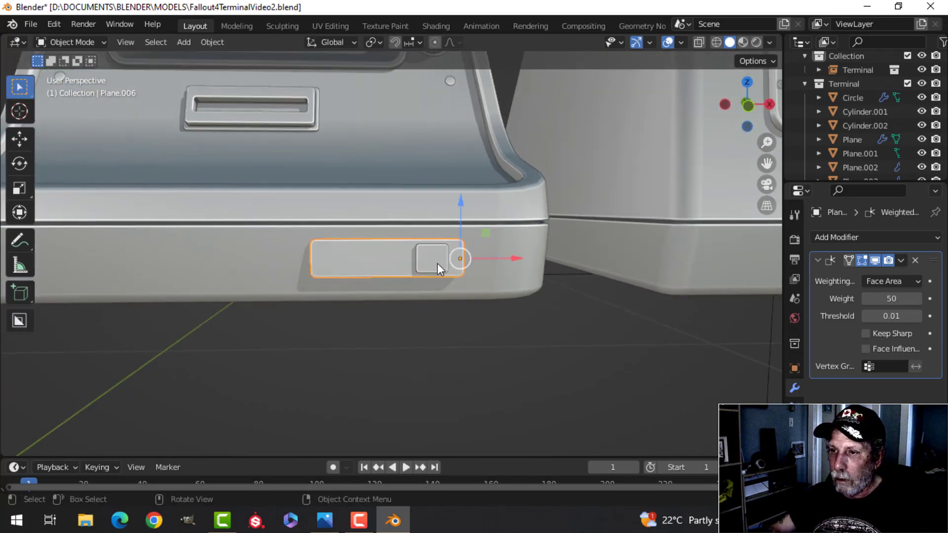
{"action": "key", "text": "KP_1"}
{"action": "key", "text": "Tab"}
{"action": "key", "text": "z"}
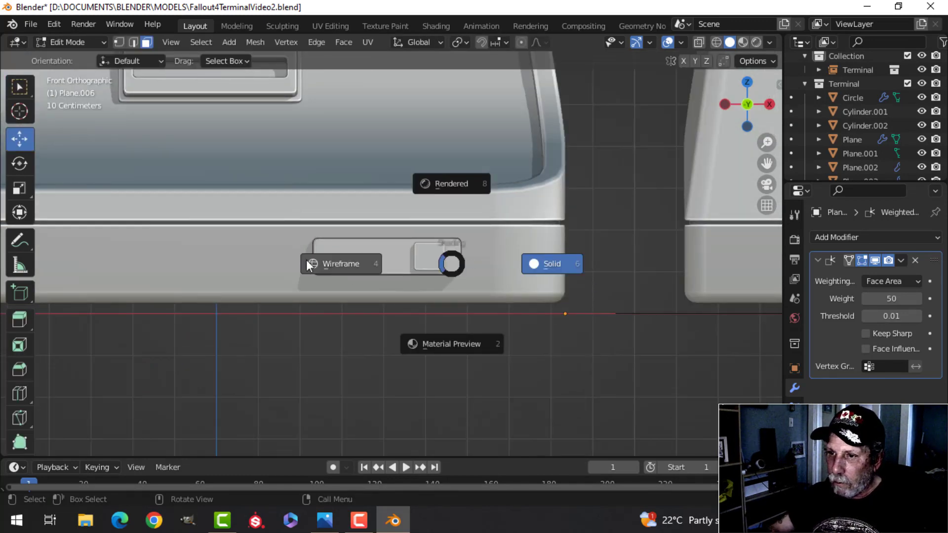
{"action": "left_click", "coordinate": [306, 260]}
{"action": "key", "text": "b"}
{"action": "left_click_drag", "start_coordinate": [287, 199], "coordinate": [327, 320]}
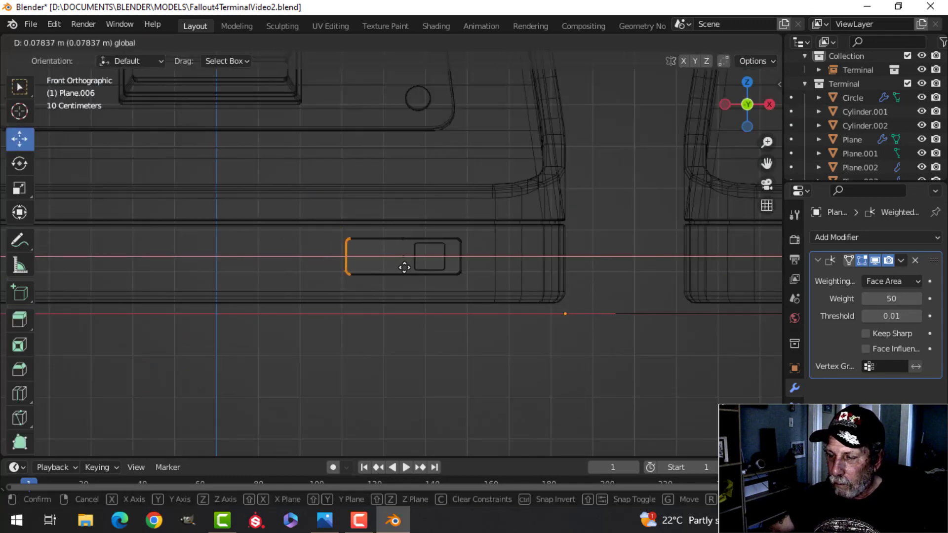
{"action": "left_click", "coordinate": [404, 267]}
{"action": "left_click", "coordinate": [486, 286]}
{"action": "left_click", "coordinate": [584, 287]}
{"action": "key", "text": "Tab"}
- Join the plate and the square button into one object and open it for editing with all its geometry selected
{"action": "mouse_move", "coordinate": [432, 300]}
{"action": "middle_mouse_down"}
{"action": "mouse_move", "coordinate": [536, 336]}
{"action": "mouse_move", "coordinate": [473, 265]}
{"action": "middle_mouse_up"}
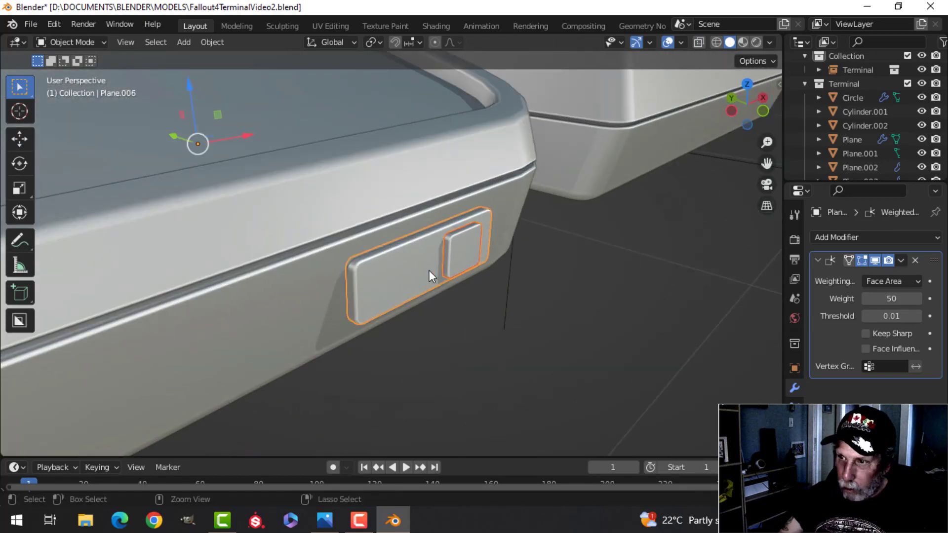
{"action": "key", "text": "Tab"}
{"action": "key", "text": "m"}
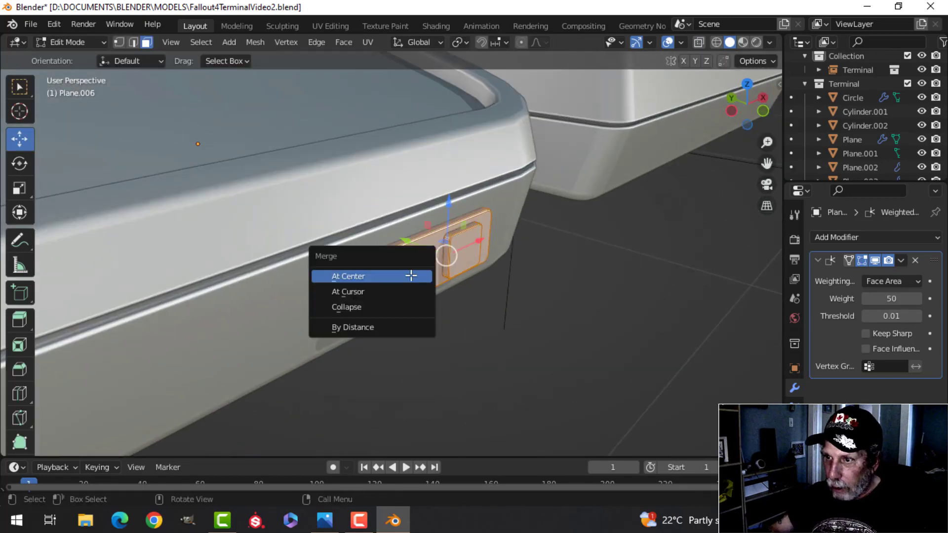
{"action": "key", "text": "Escape"}
{"action": "middle_click_drag", "start_coordinate": [485, 280], "coordinate": [389, 250]}
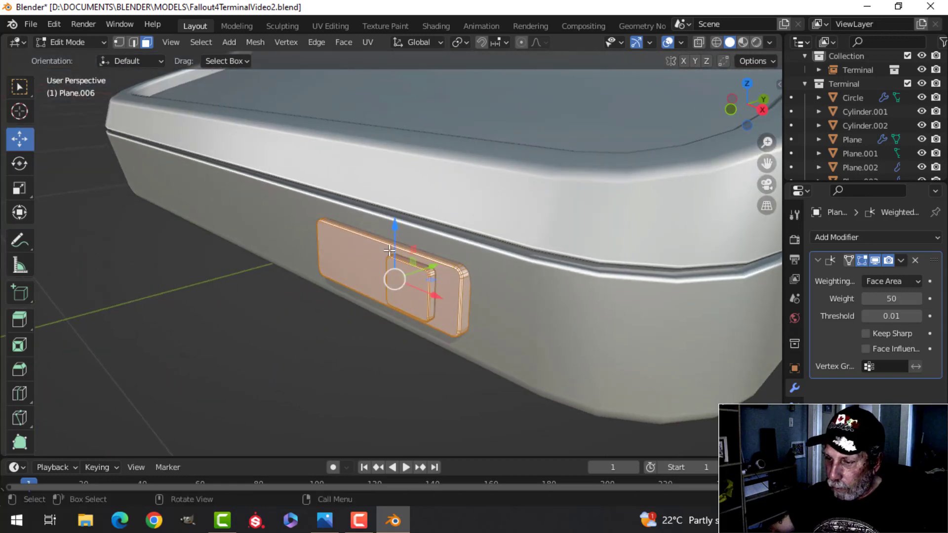
- Rotate the plate and button about 14° in left side view, fit them against the base's sloped front and fine-tune the tilt by -0.74°
{"action": "key", "text": "ctrl+KP_3"}
{"action": "left_click", "coordinate": [384, 250]}
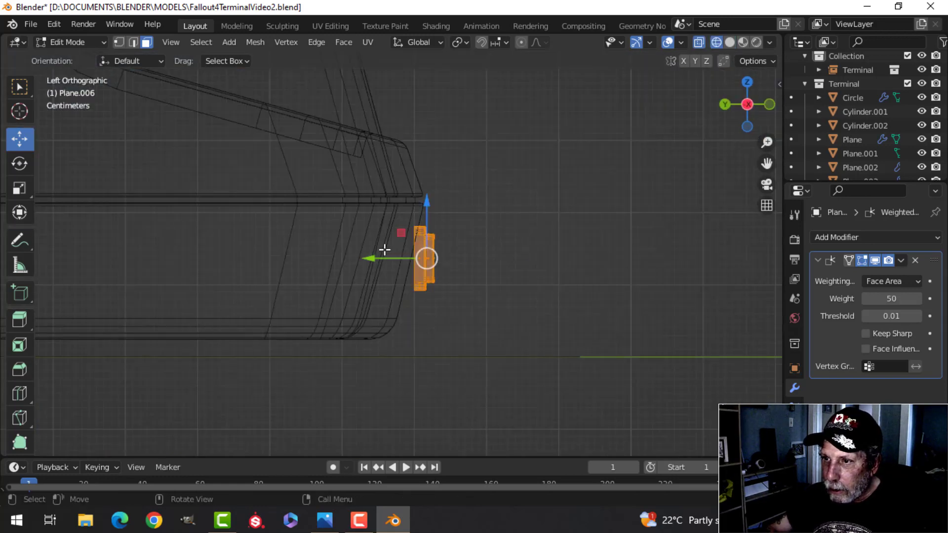
{"action": "key", "text": "r"}
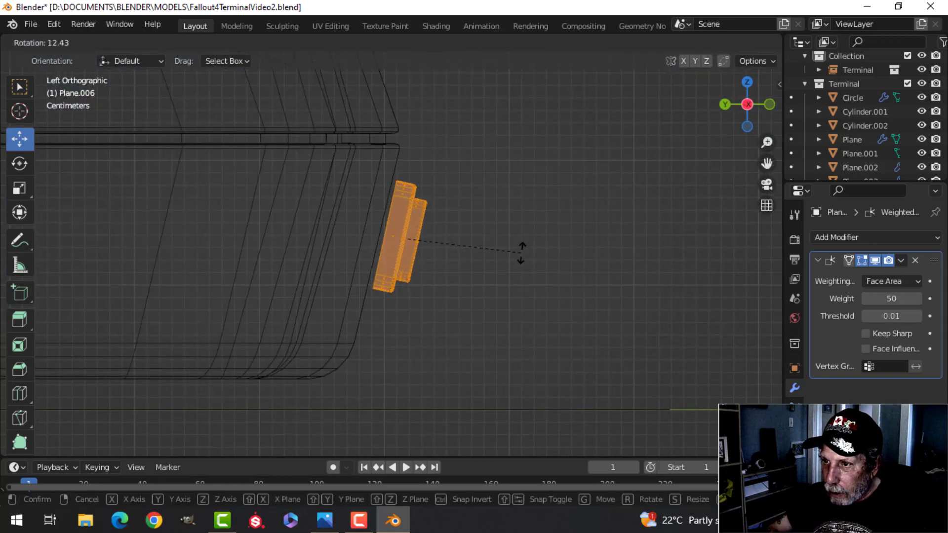
{"action": "left_click", "coordinate": [514, 254]}
{"action": "key", "text": "g"}
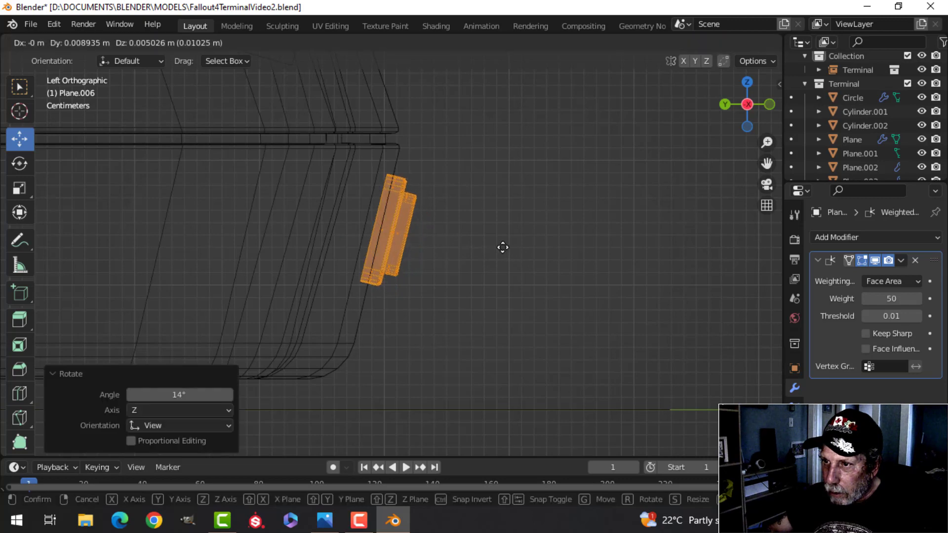
{"action": "left_click", "coordinate": [505, 247]}
{"action": "left_click", "coordinate": [505, 245]}
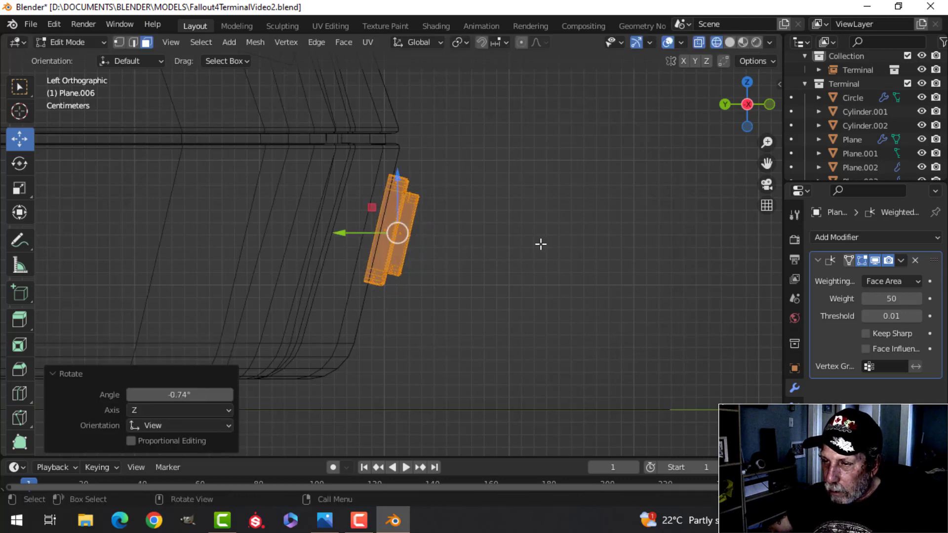
{"action": "key", "text": "Tab"}
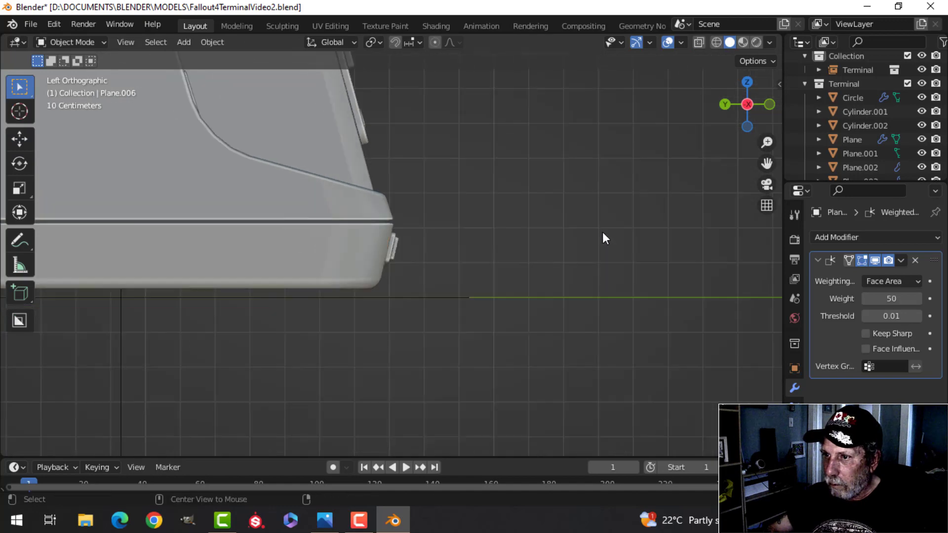
- Reopen the joined plate and button for editing and shift them slightly down along Z on the base's front
{"action": "middle_click_drag", "start_coordinate": [603, 235], "coordinate": [493, 280]}
{"action": "scroll", "coordinate": [493, 275], "scroll_direction": "up", "scroll_amount": 4}
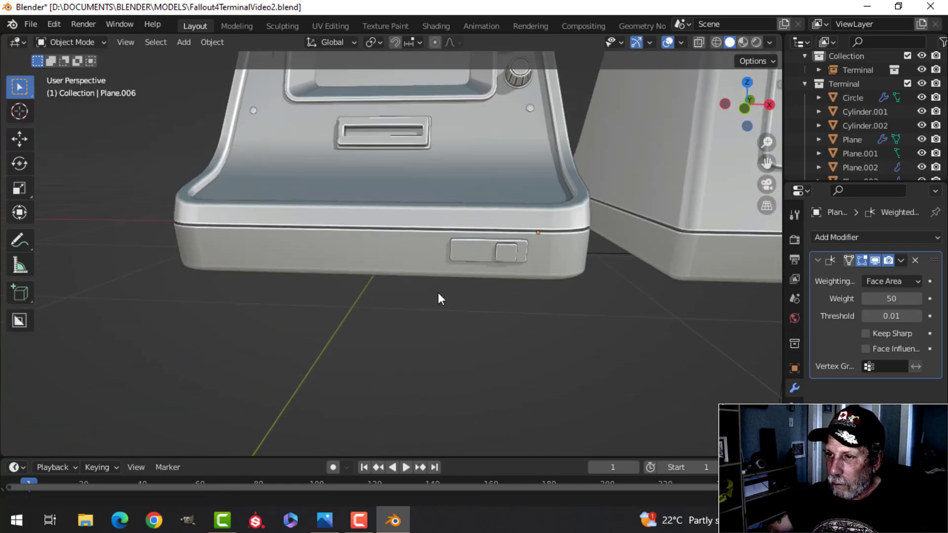
{"action": "middle_click_drag", "start_coordinate": [438, 292], "coordinate": [477, 272]}
{"action": "scroll", "coordinate": [420, 284], "scroll_direction": "up", "scroll_amount": 2}
{"action": "middle_click_drag", "start_coordinate": [409, 287], "coordinate": [493, 252], "text": "shift"}
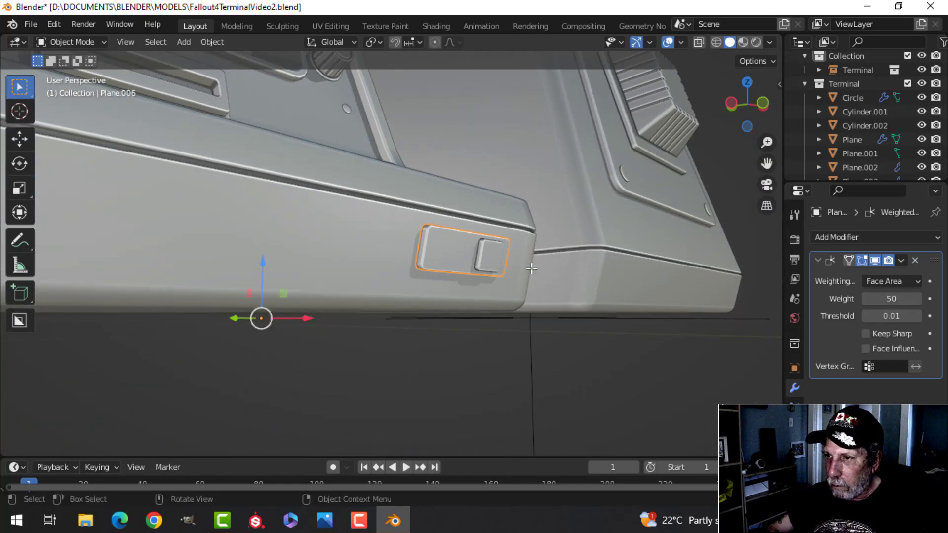
{"action": "key", "text": "Tab"}
{"action": "middle_click_drag", "start_coordinate": [550, 271], "coordinate": [479, 216]}
{"action": "left_click_drag", "start_coordinate": [467, 204], "coordinate": [467, 212]}
{"action": "middle_click_drag", "start_coordinate": [444, 277], "coordinate": [487, 286]}
{"action": "key", "text": "Tab"}
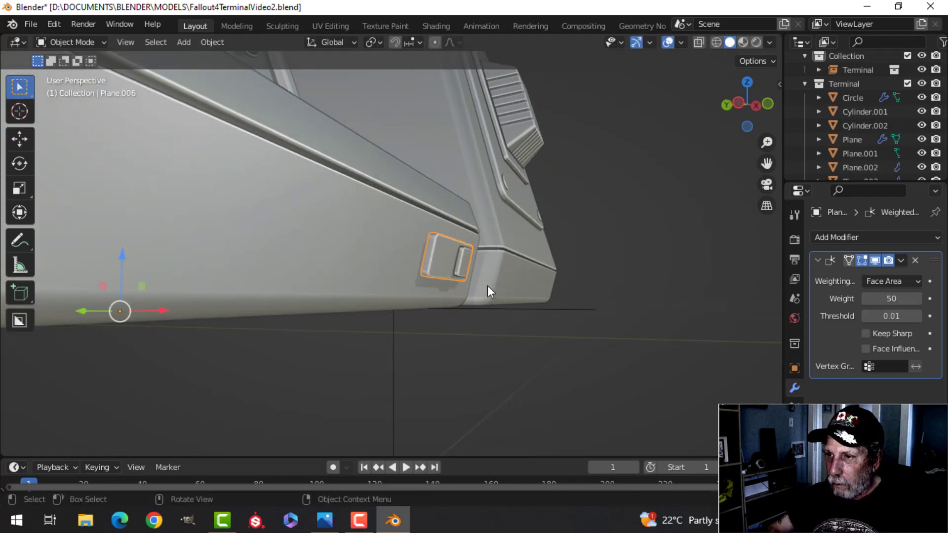
- Nudge the plate and button about 0.0023 m along Y into the base in left side view and rotate them about -0.28°
{"action": "scroll", "coordinate": [489, 282], "scroll_direction": "down", "scroll_amount": 4}
{"action": "left_click", "coordinate": [539, 256]}
{"action": "middle_click_drag", "start_coordinate": [539, 256], "coordinate": [506, 291]}
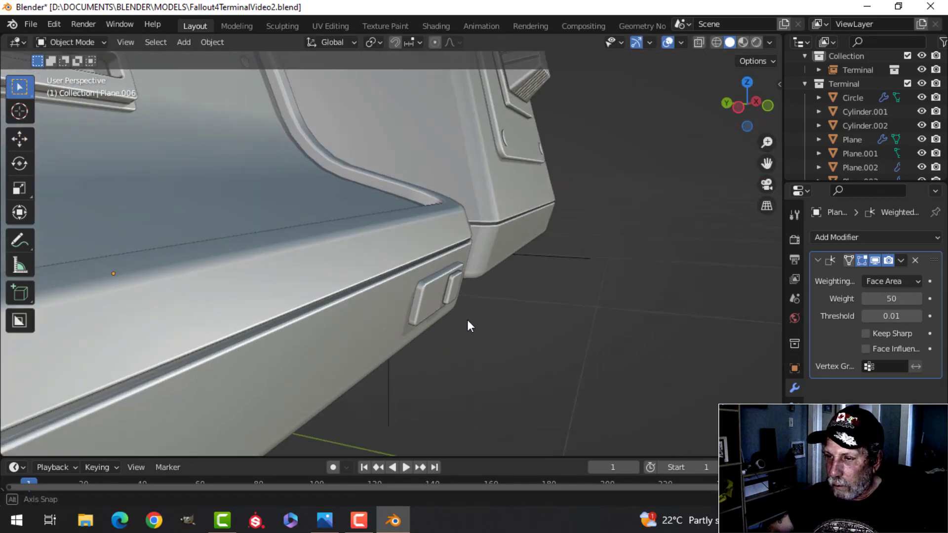
{"action": "left_click_drag", "start_coordinate": [443, 300], "coordinate": [443, 299]}
{"action": "middle_click_drag", "start_coordinate": [478, 336], "coordinate": [517, 318]}
{"action": "key", "text": "ctrl+KP_3"}
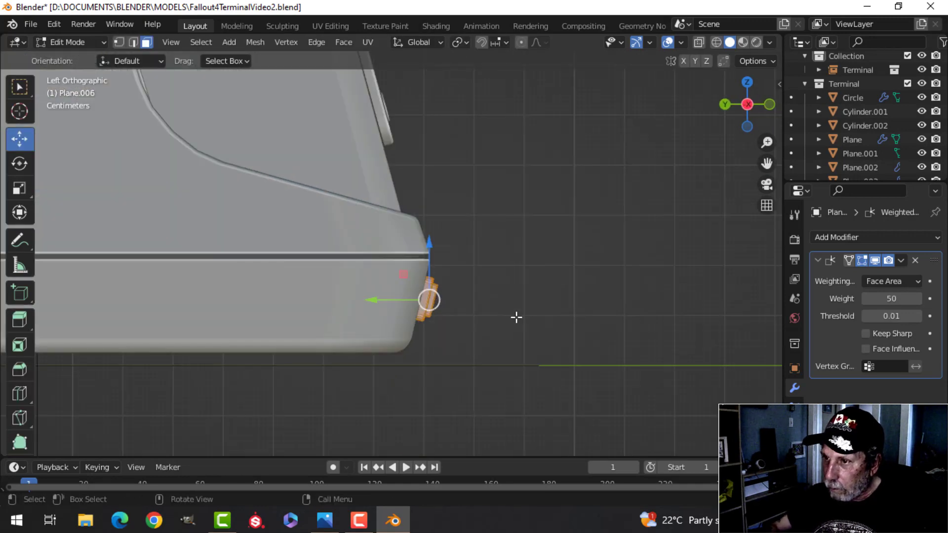
{"action": "scroll", "coordinate": [515, 319], "scroll_direction": "up", "scroll_amount": 5}
{"action": "middle_click_drag", "start_coordinate": [500, 271], "coordinate": [437, 250], "text": "shift"}
{"action": "scroll", "coordinate": [454, 272], "scroll_direction": "up", "scroll_amount": 2}
{"action": "key", "text": "g"}
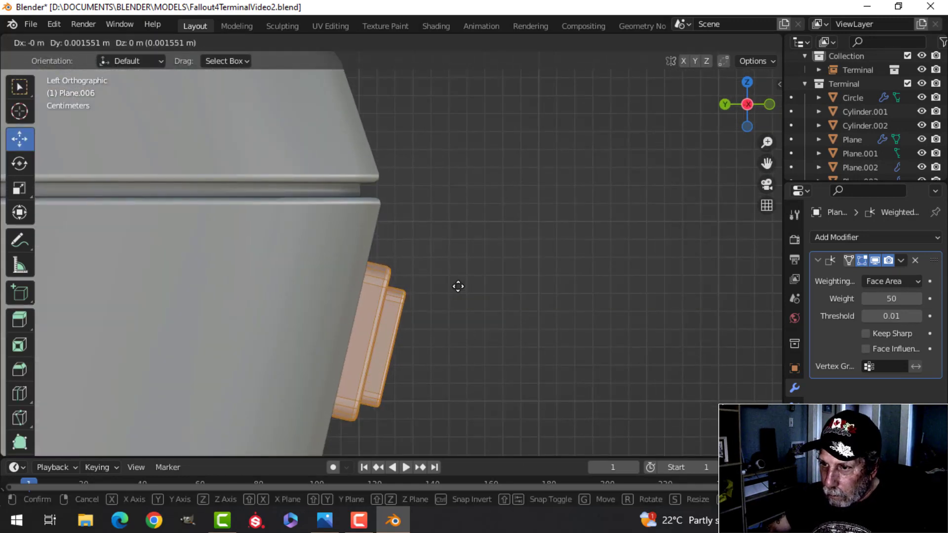
{"action": "left_click", "coordinate": [457, 285]}
{"action": "key", "text": "r"}
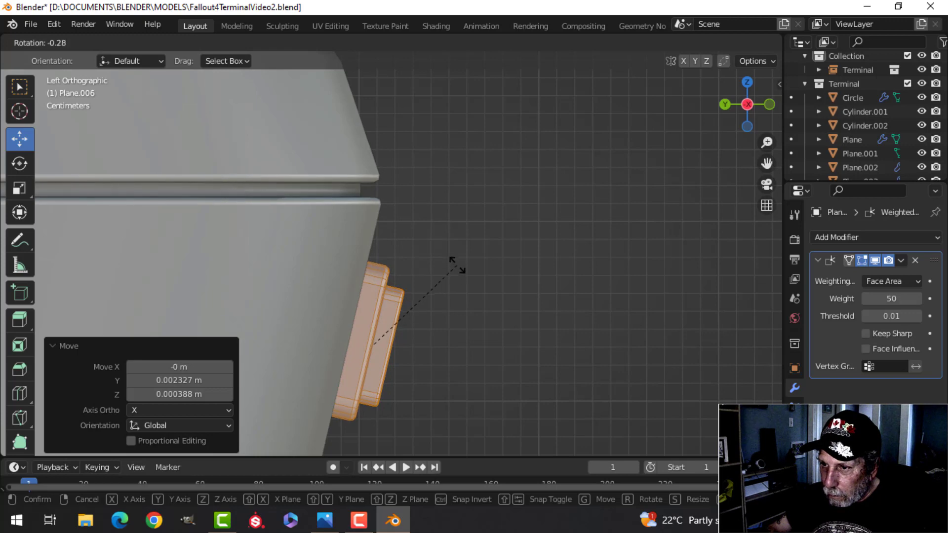
{"action": "left_click", "coordinate": [458, 265]}
{"action": "key", "text": "Tab"}
- Examine the fitted plate and button from several angles alongside the front and rear of both terminals
{"action": "scroll", "coordinate": [460, 271], "scroll_direction": "down", "scroll_amount": 4}
{"action": "middle_click_drag", "start_coordinate": [460, 271], "coordinate": [661, 314]}
{"action": "scroll", "coordinate": [286, 327], "scroll_direction": "down", "scroll_amount": 6}
{"action": "middle_click_drag", "start_coordinate": [285, 328], "coordinate": [521, 307]}
{"action": "scroll", "coordinate": [389, 301], "scroll_direction": "up", "scroll_amount": 5}
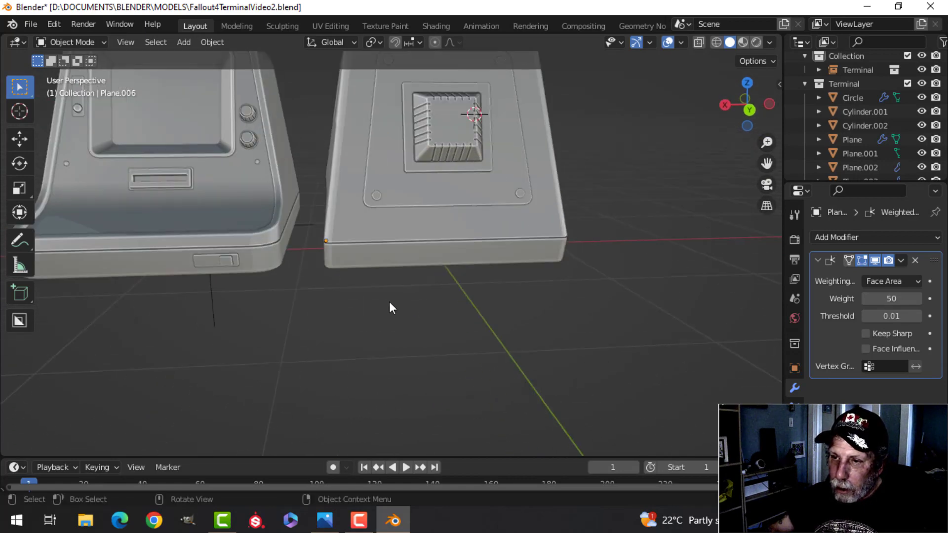
{"action": "scroll", "coordinate": [415, 298], "scroll_direction": "down", "scroll_amount": 5}
{"action": "middle_click_drag", "start_coordinate": [414, 271], "coordinate": [363, 265]}
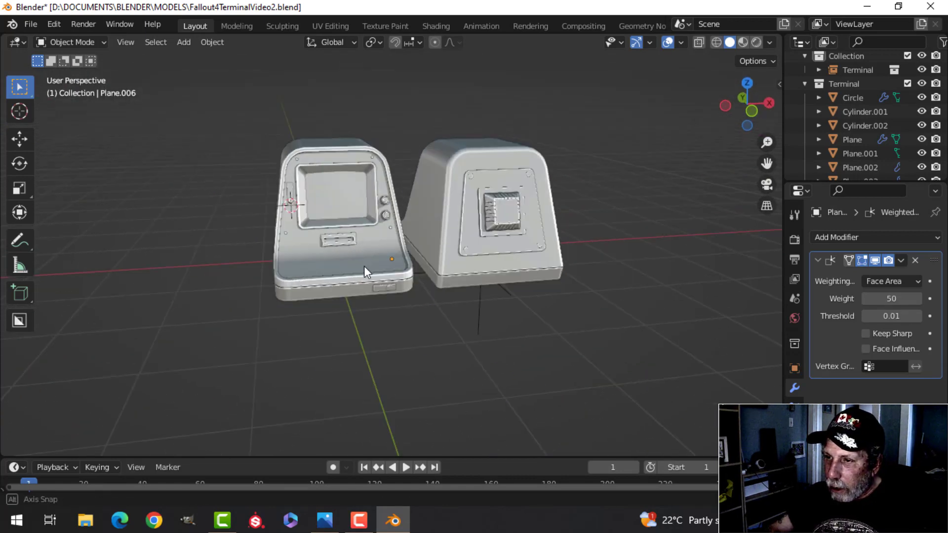
{"action": "scroll", "coordinate": [366, 265], "scroll_direction": "up", "scroll_amount": 5}
{"action": "middle_click_drag", "start_coordinate": [385, 236], "coordinate": [369, 301]}
- Save the terminal file
{"action": "key", "text": "ctrl+s"}
{"action": "scroll", "coordinate": [398, 238], "scroll_direction": "down", "scroll_amount": 4}
{"action": "scroll", "coordinate": [370, 299], "scroll_direction": "up", "scroll_amount": 4}
{"action": "middle_click_drag", "start_coordinate": [397, 247], "coordinate": [407, 254]}
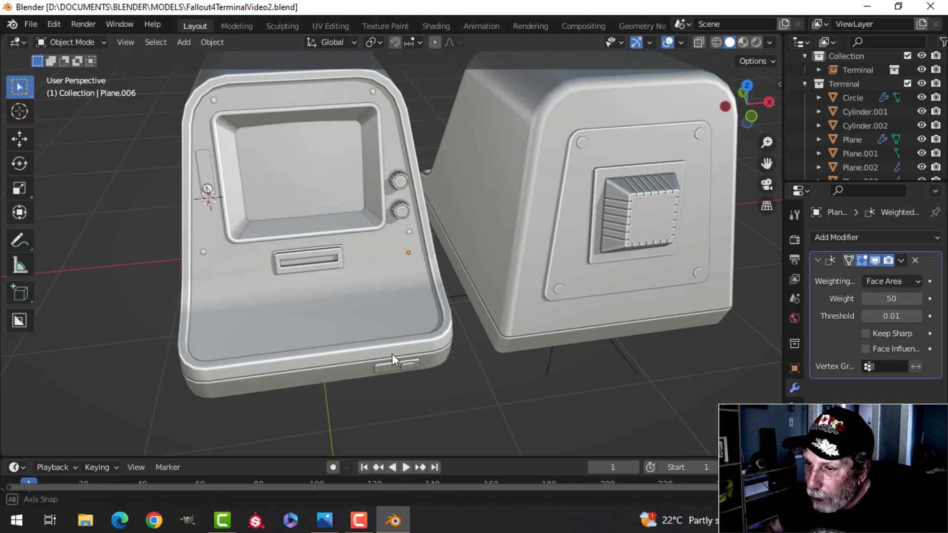
- Duplicate the bottom edge of the rear terminal's large back panel and lower the copy about 0.075 m along Z
{"action": "middle_click_drag", "start_coordinate": [392, 354], "coordinate": [612, 318]}
{"action": "middle_click_drag", "start_coordinate": [516, 284], "coordinate": [472, 352], "text": "shift"}
{"action": "scroll", "coordinate": [460, 330], "scroll_direction": "up", "scroll_amount": 2}
{"action": "left_click", "coordinate": [383, 301]}
{"action": "key", "text": "Tab"}
{"action": "key", "text": "alt+a"}
{"action": "key", "text": "2"}
{"action": "left_click", "coordinate": [391, 283]}
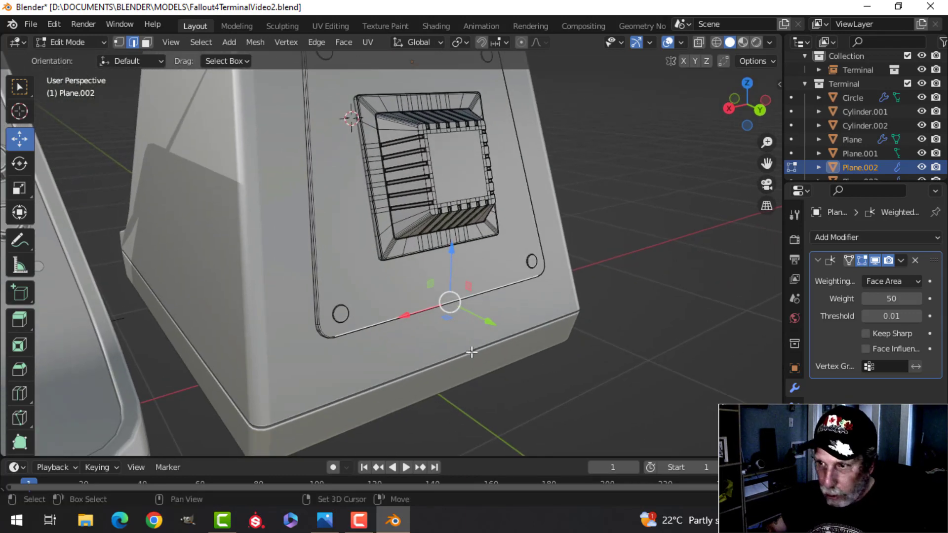
{"action": "key", "text": "shift+d"}
{"action": "right_click", "coordinate": [471, 352]}
{"action": "left_click_drag", "start_coordinate": [453, 261], "coordinate": [452, 284]}
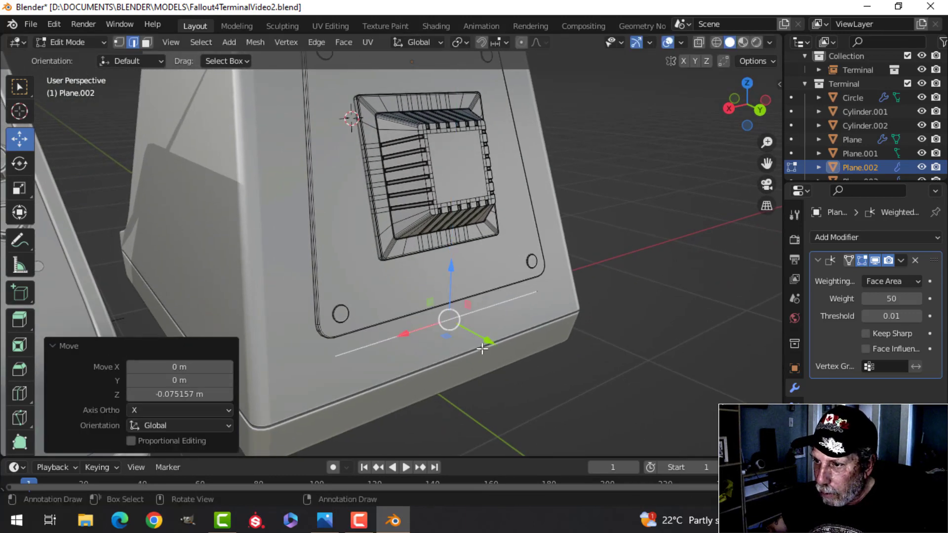
- Move the copied edge about 0.031 m along Y, scale it to about 0.32 and separate it into its own object
{"action": "key", "text": "g"}
{"action": "key", "text": "s"}
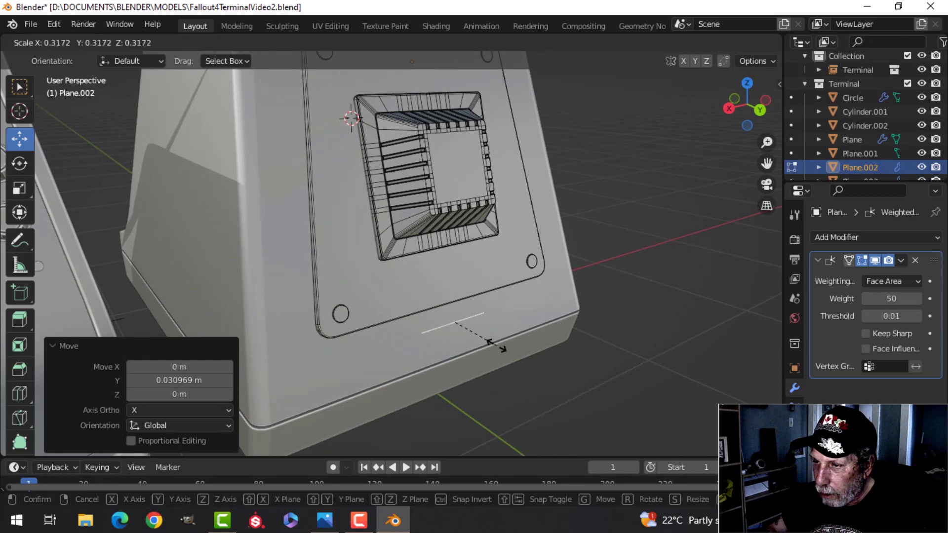
{"action": "left_click", "coordinate": [496, 344]}
{"action": "key", "text": "Tab"}
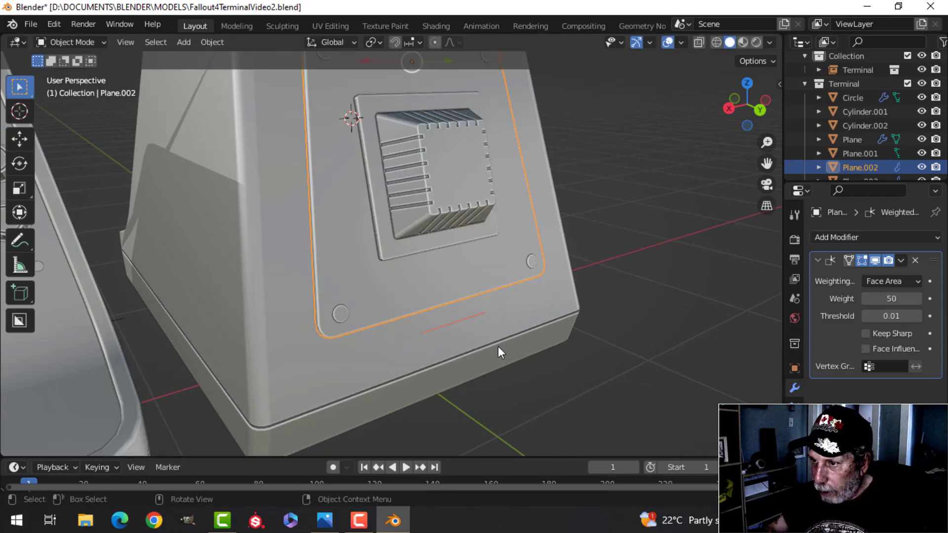
- Open the separated edge for editing with everything selected and raise it slightly along Z in back view
{"action": "left_click", "coordinate": [461, 327]}
{"action": "key", "text": "Tab"}
{"action": "key", "text": "a"}
{"action": "middle_click_drag", "start_coordinate": [493, 339], "coordinate": [470, 338]}
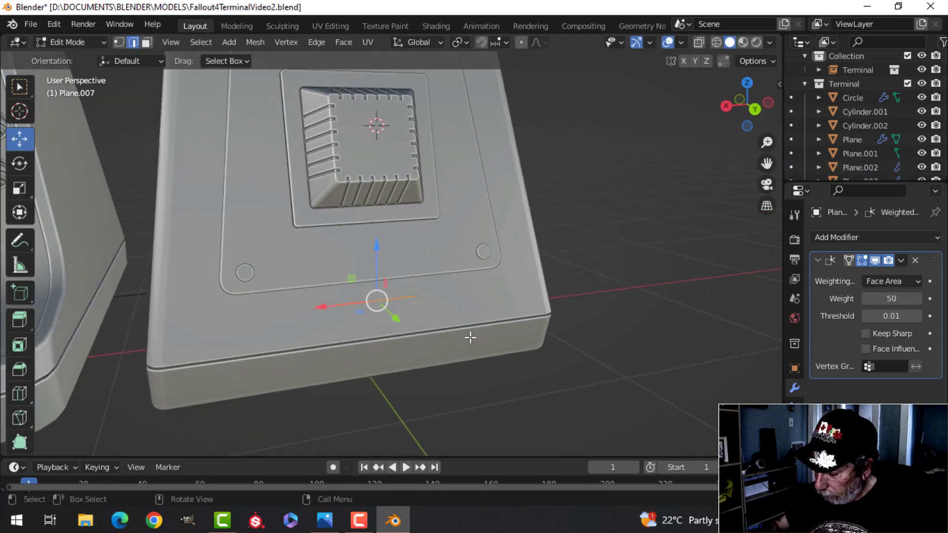
{"action": "key", "text": "ctrl+KP_1"}
{"action": "scroll", "coordinate": [466, 334], "scroll_direction": "up", "scroll_amount": 3}
{"action": "middle_click_drag", "start_coordinate": [408, 330], "coordinate": [527, 368], "text": "shift"}
{"action": "scroll", "coordinate": [487, 344], "scroll_direction": "up", "scroll_amount": 4}
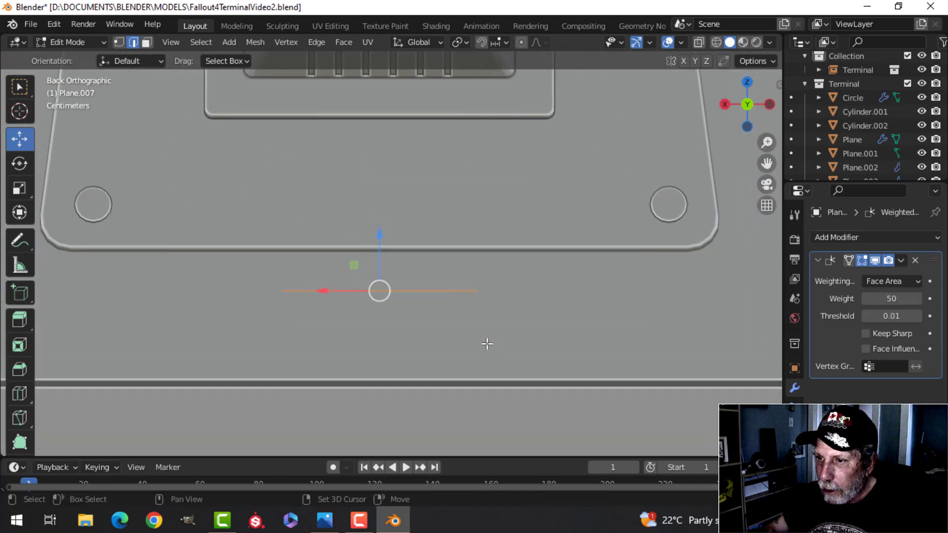
{"action": "middle_click_drag", "start_coordinate": [487, 344], "coordinate": [482, 352], "text": "shift"}
{"action": "left_click_drag", "start_coordinate": [376, 260], "coordinate": [378, 248]}
- Extrude the edge along Z to form a flat rectangular plate below the back panel
{"action": "key", "text": "e"}
{"action": "right_click", "coordinate": [395, 261]}
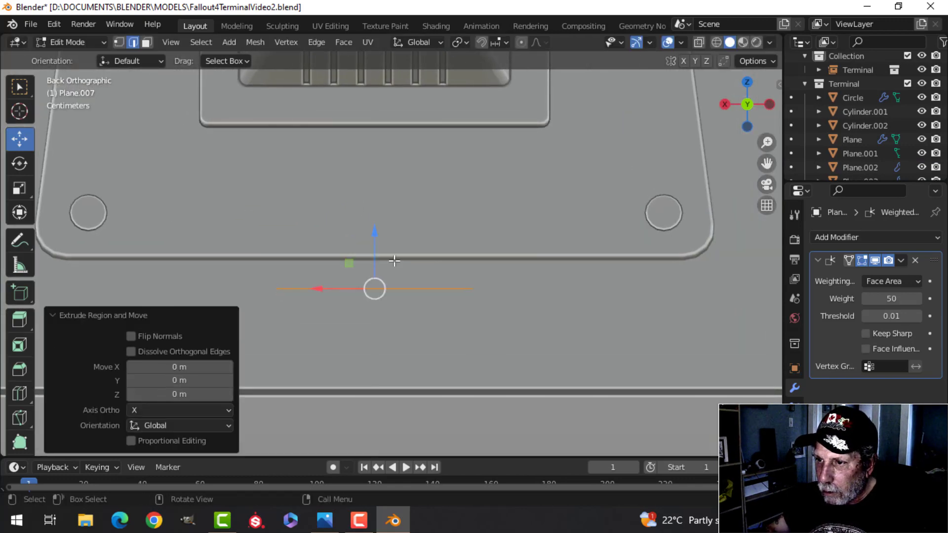
{"action": "key", "text": "g"}
{"action": "key", "text": "z"}
{"action": "left_click", "coordinate": [391, 291]}
- Extrude the rectangular plate about 0.0086 m along its normal for thickness and delete the newly extruded back face
{"action": "middle_click_drag", "start_coordinate": [391, 291], "coordinate": [561, 381]}
{"action": "key", "text": "KP_Decimal"}
{"action": "scroll", "coordinate": [465, 364], "scroll_direction": "down", "scroll_amount": 3}
{"action": "scroll", "coordinate": [501, 363], "scroll_direction": "up", "scroll_amount": 3}
{"action": "middle_click_drag", "start_coordinate": [502, 363], "coordinate": [470, 377]}
{"action": "key", "text": "e"}
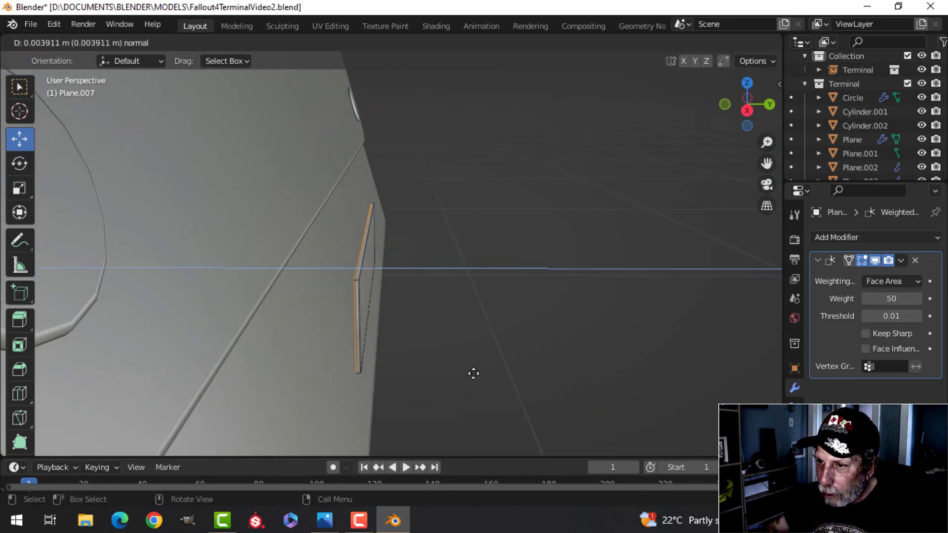
{"action": "left_click", "coordinate": [469, 374]}
{"action": "key", "text": "x"}
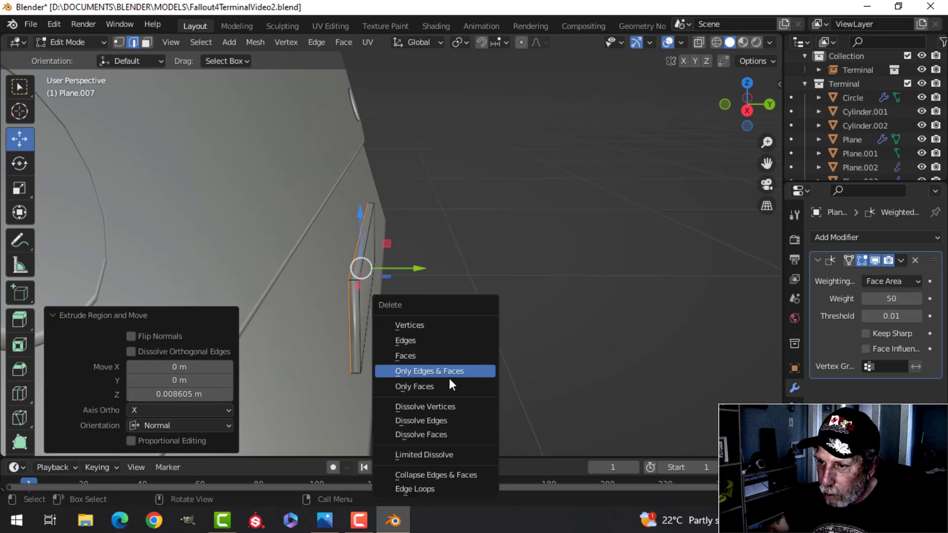
{"action": "left_click", "coordinate": [432, 355]}
- Select the plate's four short corner edges and bevel them about 0.0055 m with 3 segments
{"action": "middle_click_drag", "start_coordinate": [367, 300], "coordinate": [429, 325], "text": "shift"}
{"action": "scroll", "coordinate": [394, 342], "scroll_direction": "up", "scroll_amount": 2}
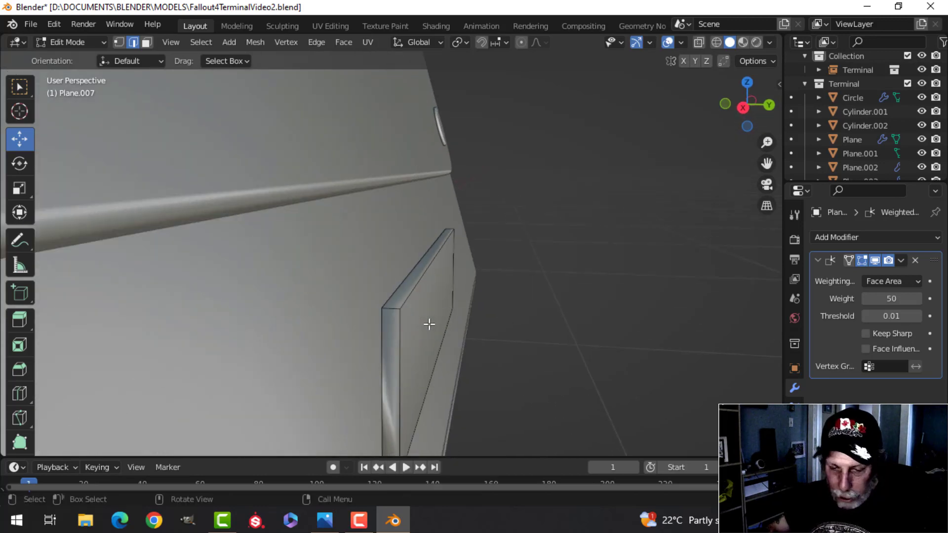
{"action": "middle_click_drag", "start_coordinate": [465, 380], "coordinate": [411, 267]}
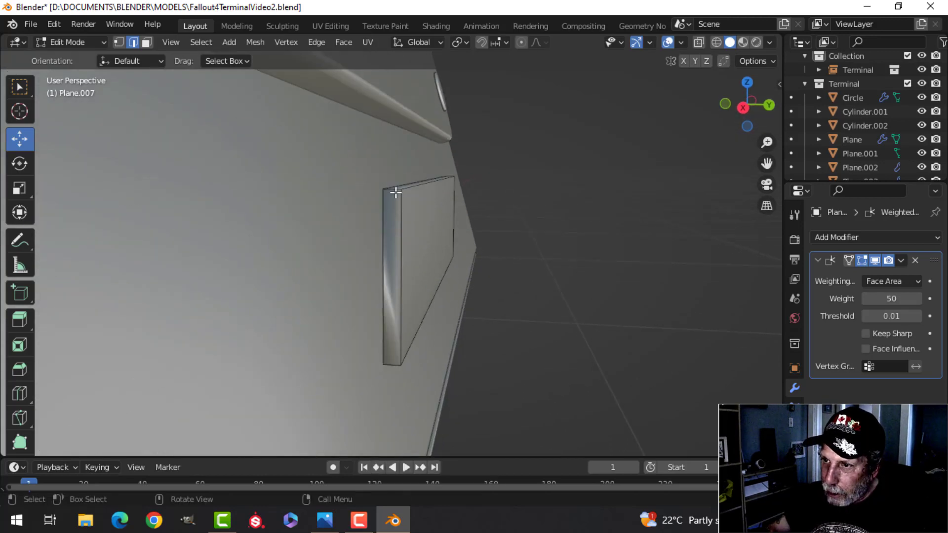
{"action": "middle_click_drag", "start_coordinate": [430, 344], "coordinate": [388, 287]}
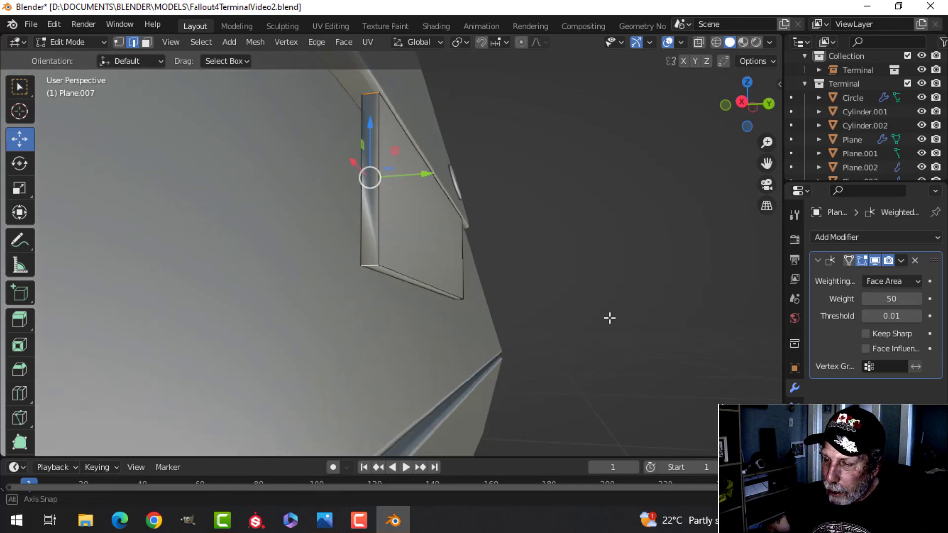
{"action": "middle_click_drag", "start_coordinate": [610, 318], "coordinate": [381, 343]}
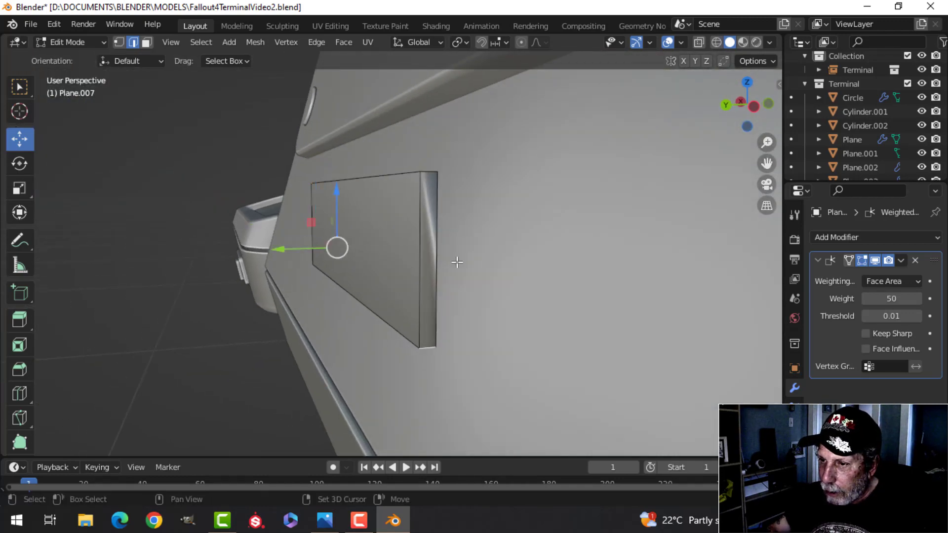
{"action": "middle_click_drag", "start_coordinate": [426, 171], "coordinate": [484, 286]}
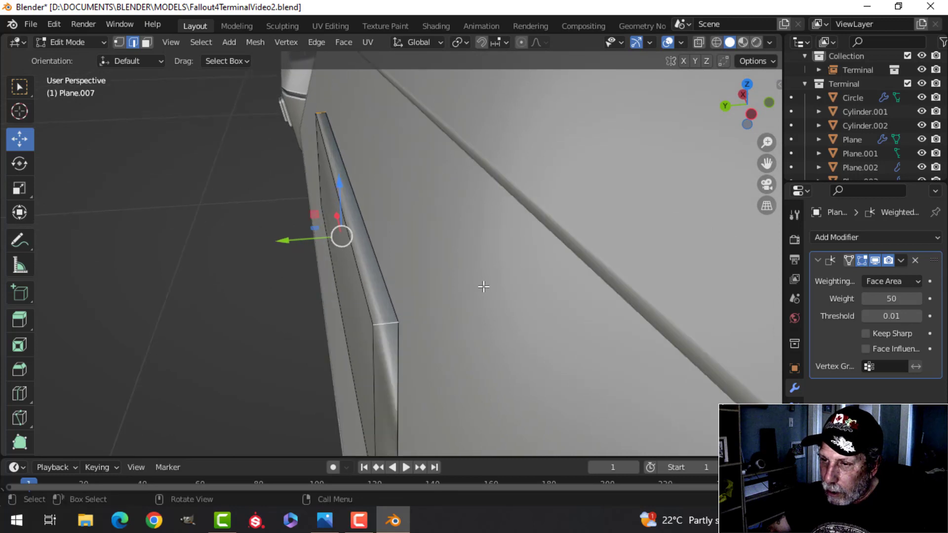
{"action": "key", "text": "ctrl+b"}
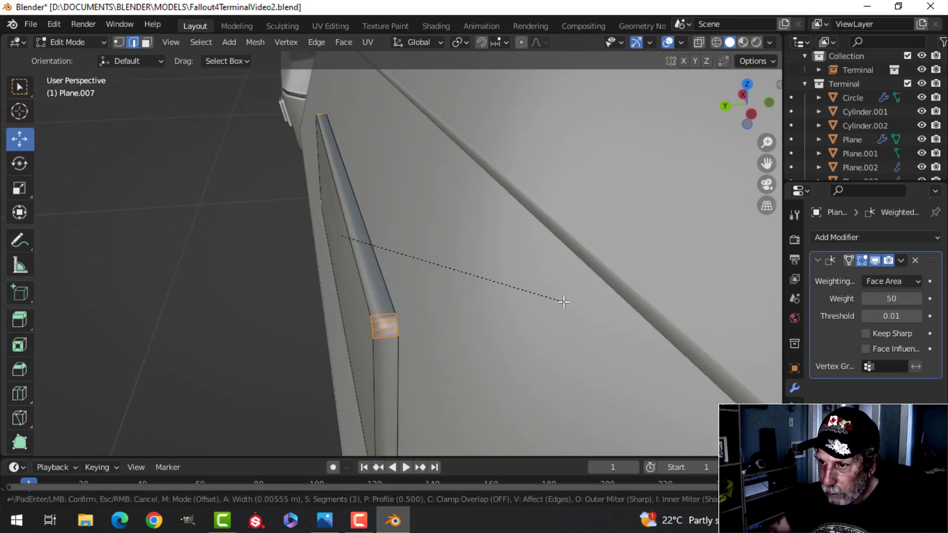
{"action": "left_click", "coordinate": [565, 306]}
- Bevel the edge loop around the rear plate's outer face by about 0.0012 m
{"action": "key", "text": "alt+a"}
{"action": "left_click", "coordinate": [363, 279], "text": "alt"}
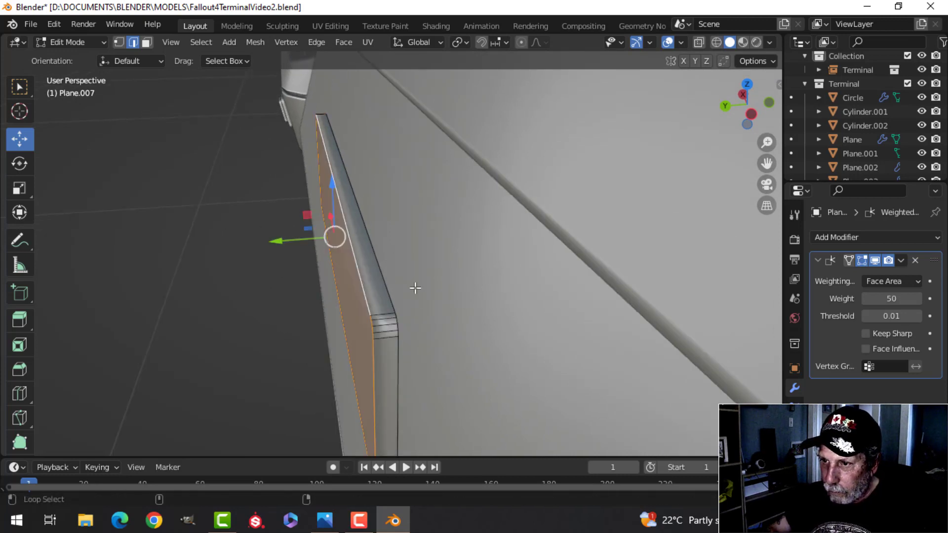
{"action": "key", "text": "ctrl+b"}
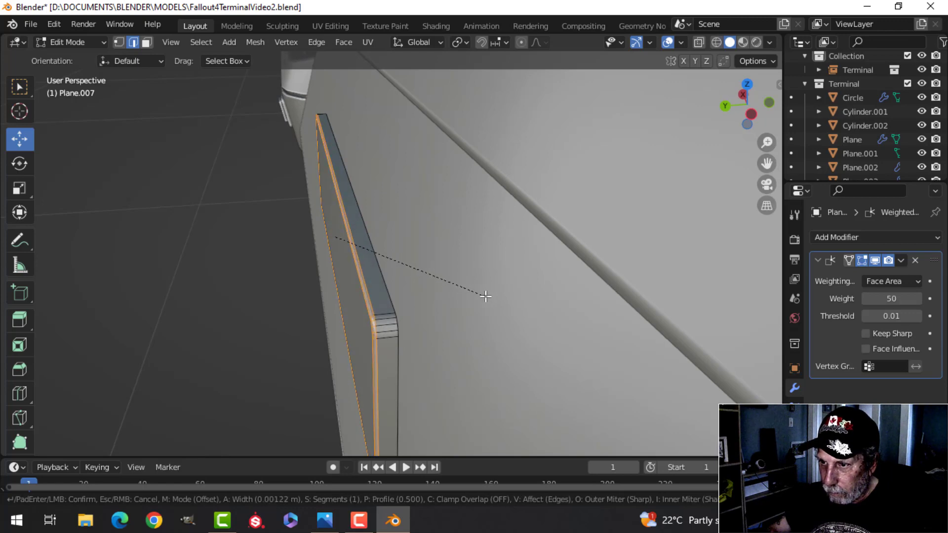
{"action": "left_click", "coordinate": [485, 296]}
- Recalculate the normals of the whole rear plate to face outside and show it in left side view
{"action": "key", "text": "alt+n"}
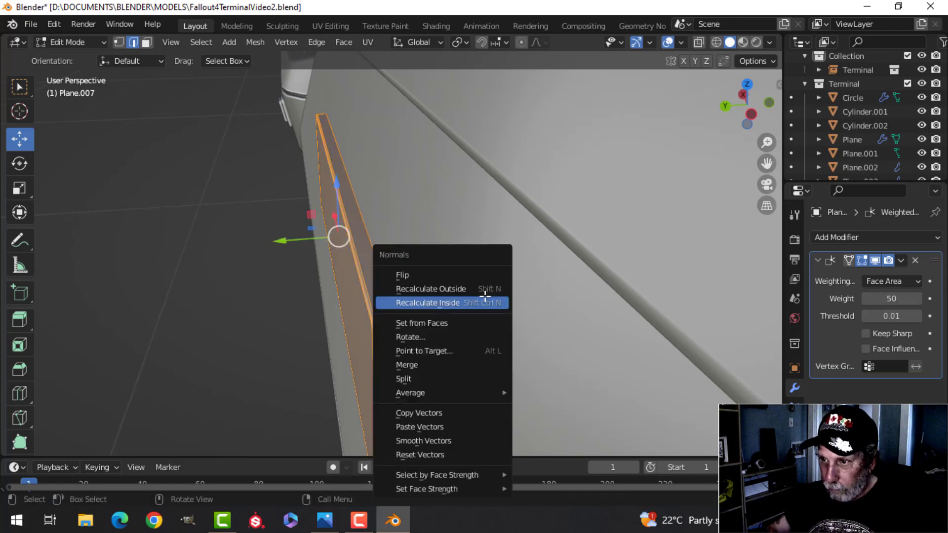
{"action": "left_click", "coordinate": [460, 289]}
{"action": "middle_click_drag", "start_coordinate": [459, 290], "coordinate": [597, 326]}
{"action": "scroll", "coordinate": [597, 326], "scroll_direction": "down", "scroll_amount": 2}
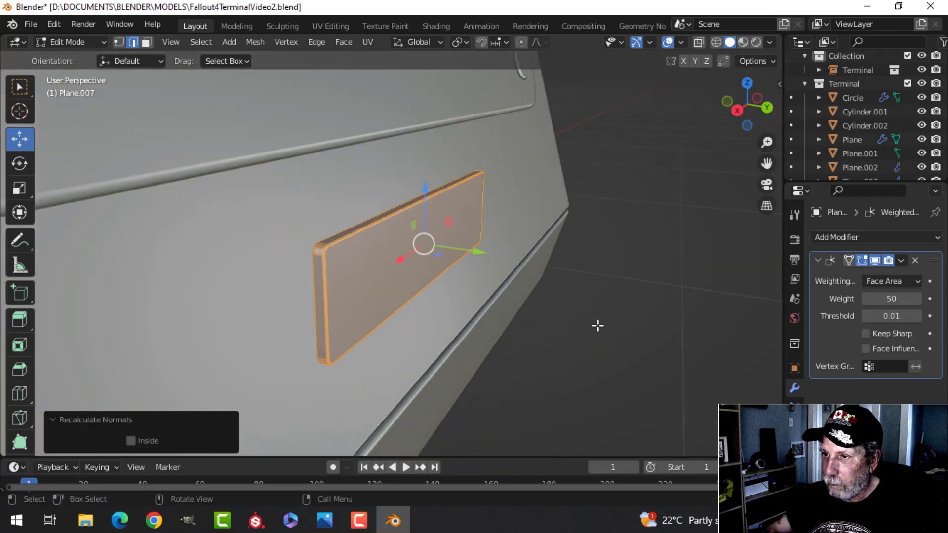
{"action": "key", "text": "ctrl+KP_3"}
{"action": "scroll", "coordinate": [446, 275], "scroll_direction": "up", "scroll_amount": 3}
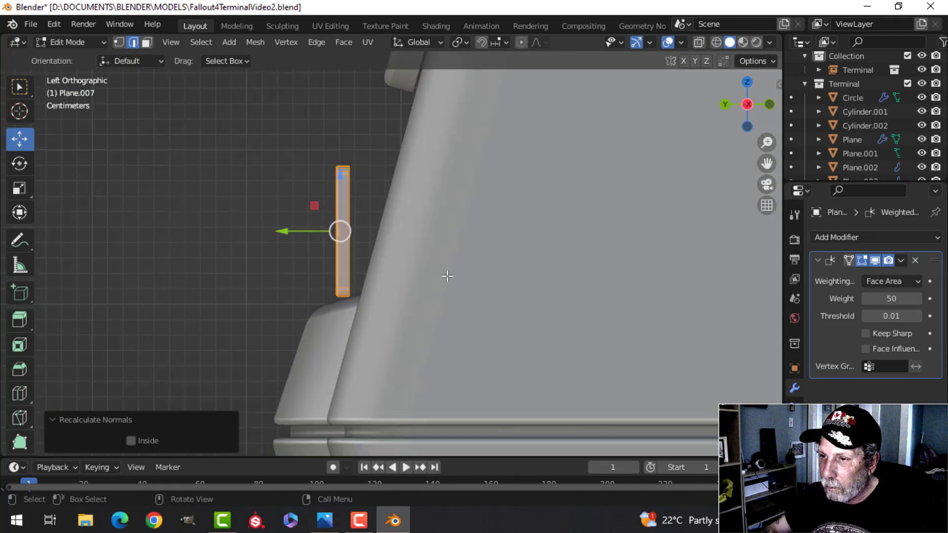
- Move the small rear plate against the terminal's sloped back and tilt it about 17.5° to lie flush with the surface
{"action": "middle_click_drag", "start_coordinate": [451, 290], "coordinate": [475, 325], "text": "shift"}
{"action": "key", "text": "g"}
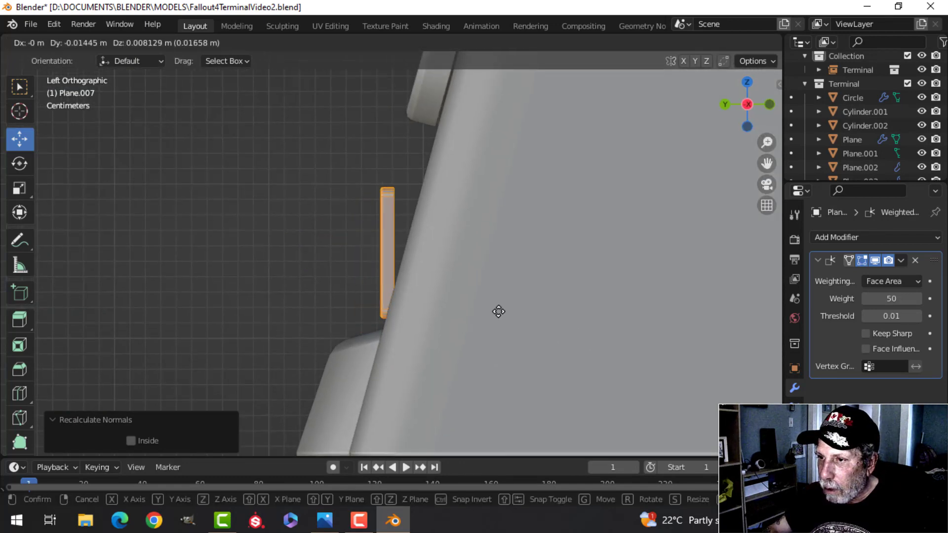
{"action": "left_click", "coordinate": [497, 311]}
{"action": "key", "text": "r"}
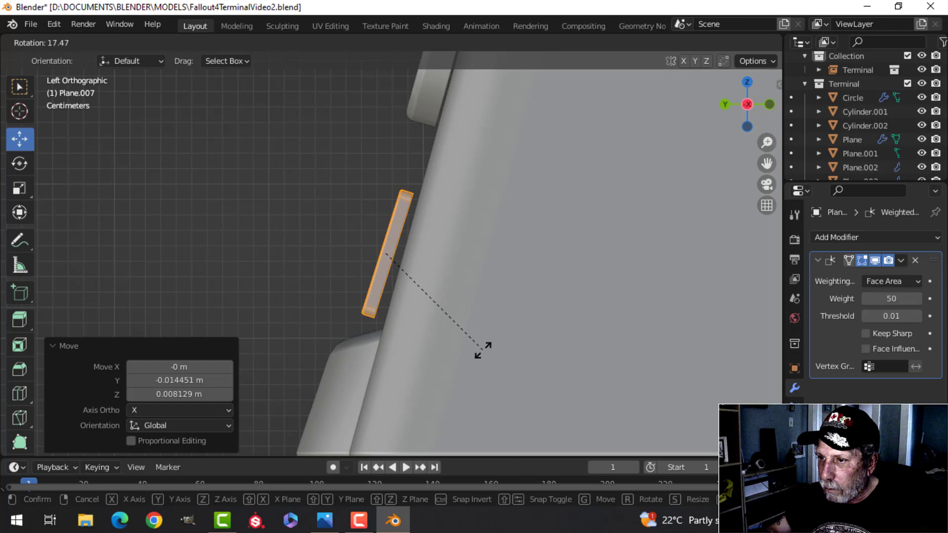
{"action": "left_click", "coordinate": [483, 350]}
{"action": "key", "text": "g"}
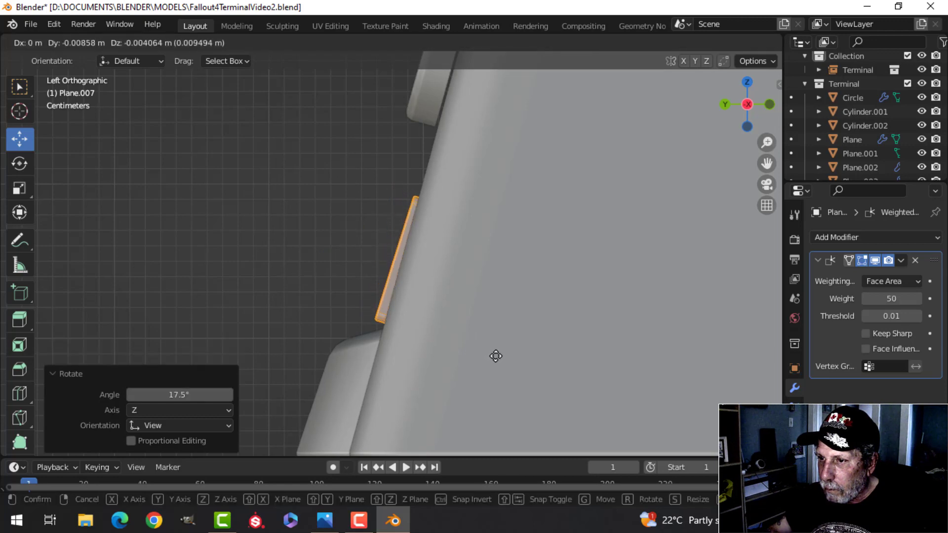
{"action": "left_click", "coordinate": [496, 356]}
{"action": "key", "text": "r"}
{"action": "left_click", "coordinate": [482, 349]}
{"action": "key", "text": "Tab"}
{"action": "scroll", "coordinate": [345, 312], "scroll_direction": "down", "scroll_amount": 5}
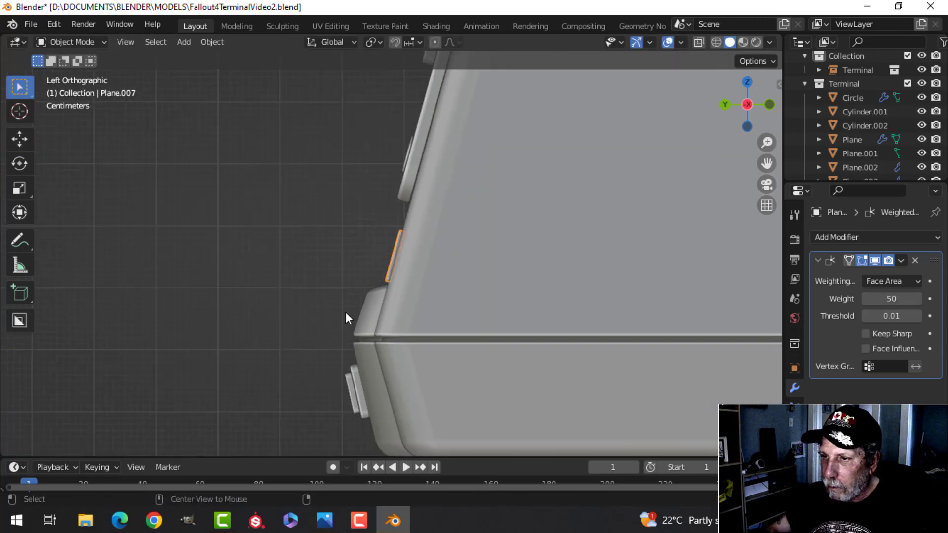
- Deselect the rear plate and save the file
{"action": "key", "text": "alt+a"}
{"action": "middle_click_drag", "start_coordinate": [346, 312], "coordinate": [525, 336]}
{"action": "scroll", "coordinate": [487, 346], "scroll_direction": "down", "scroll_amount": 7}
{"action": "middle_click_drag", "start_coordinate": [422, 361], "coordinate": [402, 298]}
{"action": "scroll", "coordinate": [576, 335], "scroll_direction": "up", "scroll_amount": 3}
{"action": "scroll", "coordinate": [576, 336], "scroll_direction": "down", "scroll_amount": 3}
{"action": "scroll", "coordinate": [367, 333], "scroll_direction": "up", "scroll_amount": 2}
{"action": "key", "text": "ctrl+s"}
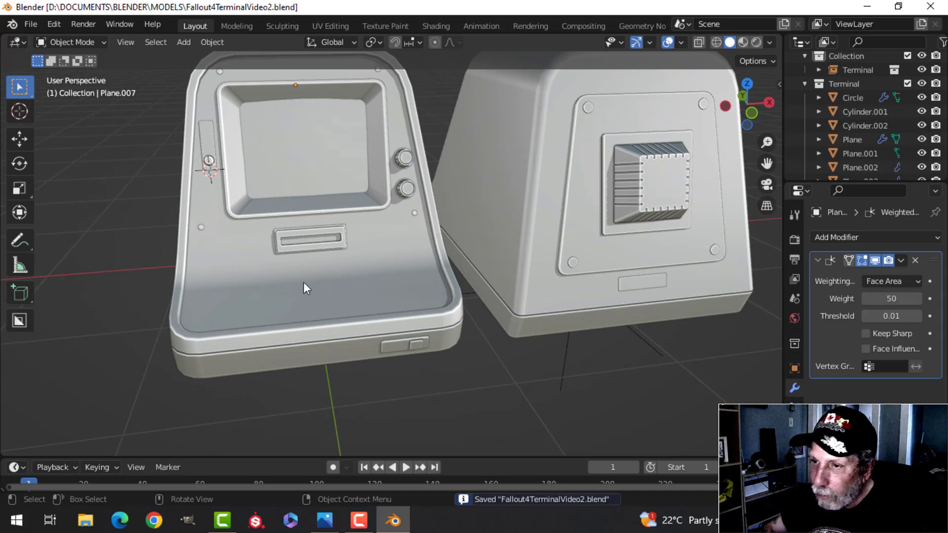
- Snap the 3D cursor to the flat ledge face at the front of the terminal's recessed front panel
{"action": "scroll", "coordinate": [303, 282], "scroll_direction": "down", "scroll_amount": 3}
{"action": "middle_click_drag", "start_coordinate": [330, 248], "coordinate": [506, 283]}
{"action": "scroll", "coordinate": [367, 299], "scroll_direction": "up", "scroll_amount": 2}
{"action": "scroll", "coordinate": [426, 286], "scroll_direction": "up", "scroll_amount": 3}
{"action": "left_click", "coordinate": [425, 284]}
{"action": "key", "text": "Tab"}
{"action": "key", "text": "3"}
{"action": "left_click", "coordinate": [447, 289]}
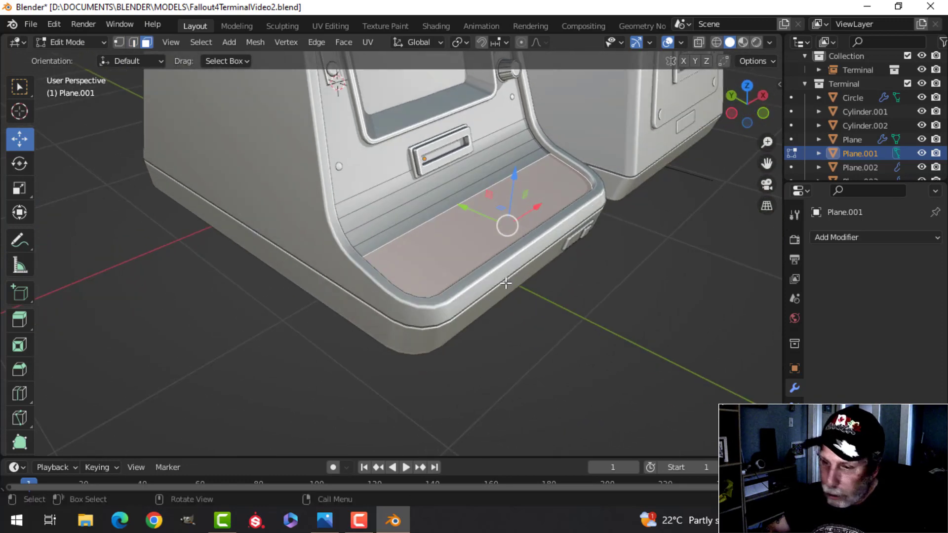
{"action": "key", "text": "shift+s"}
{"action": "left_click", "coordinate": [508, 361]}
{"action": "key", "text": "Tab"}
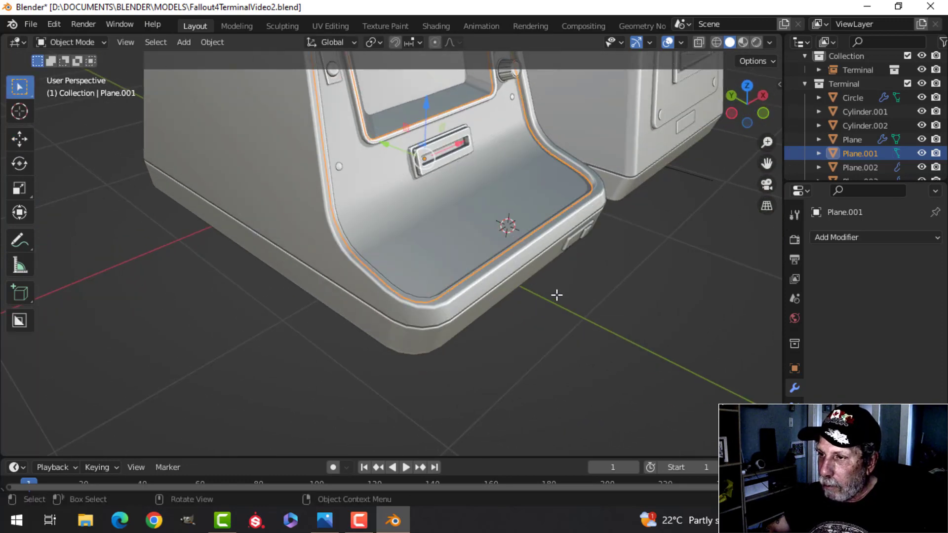
- Add a plane at the 3D cursor and scale its mesh uniformly by about 0.49
{"action": "key", "text": "shift+a"}
{"action": "mouse_move", "coordinate": [523, 208]}
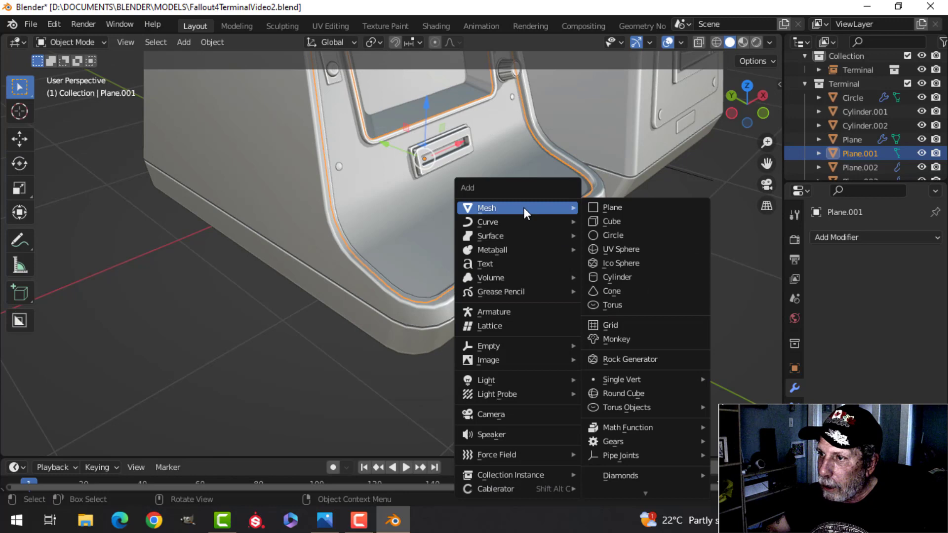
{"action": "left_click", "coordinate": [618, 209]}
{"action": "key", "text": "Tab"}
{"action": "scroll", "coordinate": [622, 234], "scroll_direction": "down", "scroll_amount": 5}
{"action": "key", "text": "s"}
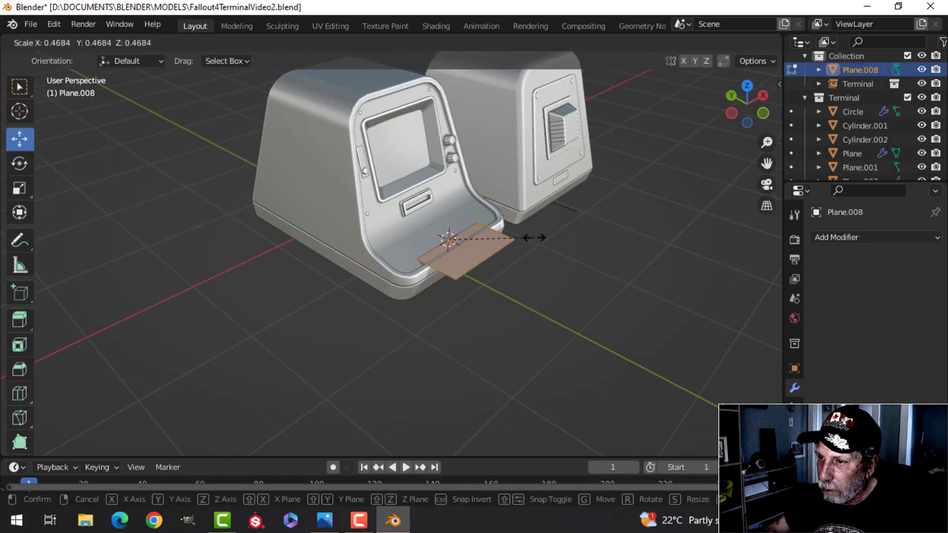
{"action": "left_click", "coordinate": [538, 238]}
- Raise the plane about 0.22 m along Z and scale it by about 0.40 along Y
{"action": "middle_click_drag", "start_coordinate": [531, 238], "coordinate": [449, 231]}
{"action": "left_click_drag", "start_coordinate": [404, 208], "coordinate": [403, 181]}
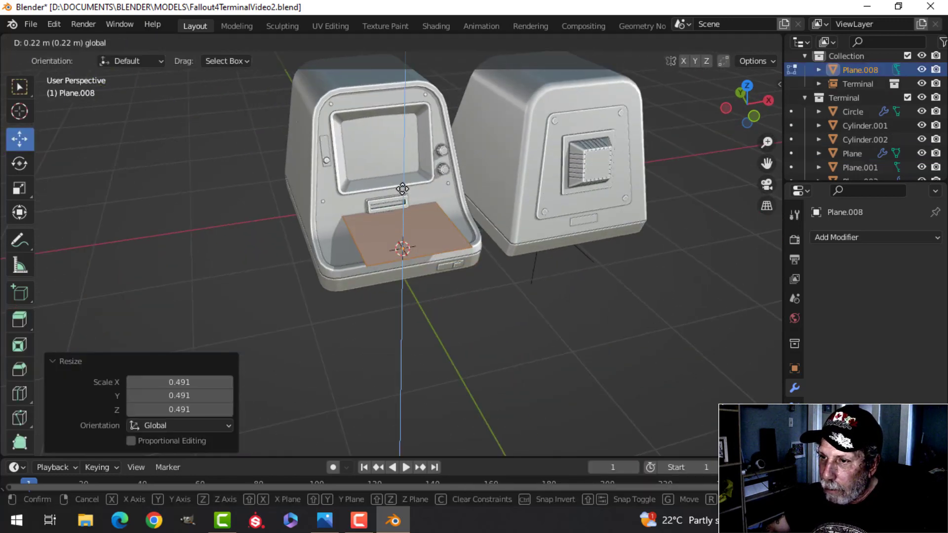
{"action": "middle_click_drag", "start_coordinate": [427, 220], "coordinate": [501, 233]}
{"action": "key", "text": "s"}
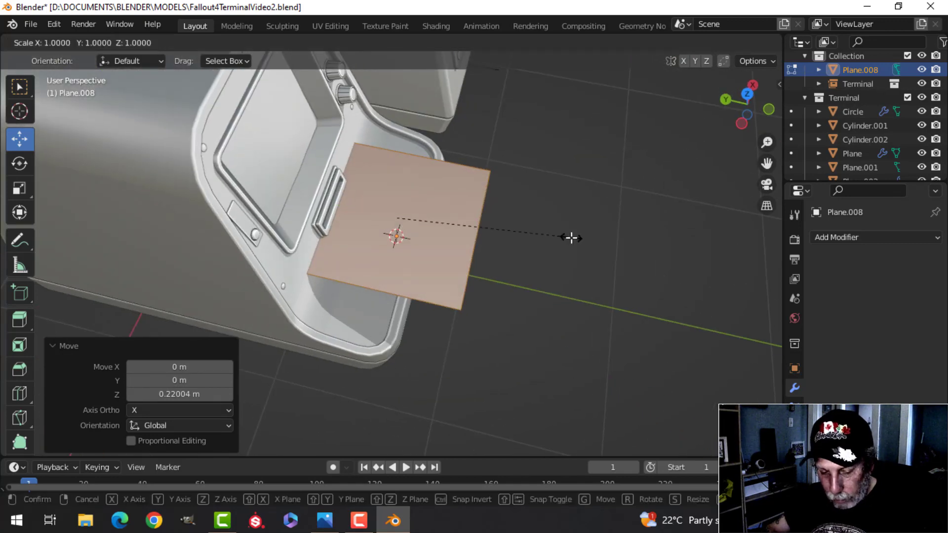
{"action": "key", "text": "y"}
{"action": "left_click", "coordinate": [465, 237]}
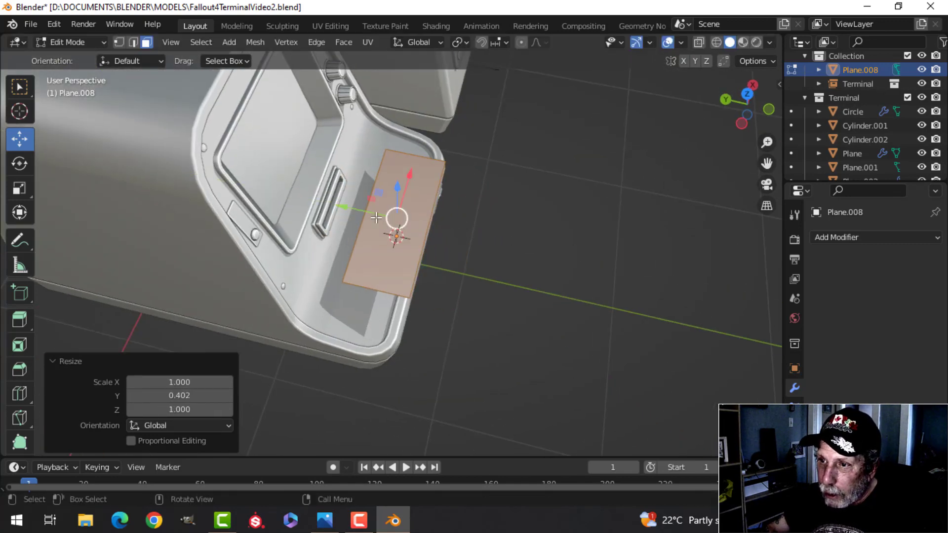
- Move the plane about 0.081 m along Y over the ledge and lower it about 0.142 m along Z
{"action": "left_click_drag", "start_coordinate": [355, 208], "coordinate": [398, 229]}
{"action": "middle_click_drag", "start_coordinate": [398, 228], "coordinate": [454, 241]}
{"action": "scroll", "coordinate": [365, 219], "scroll_direction": "up", "scroll_amount": 5}
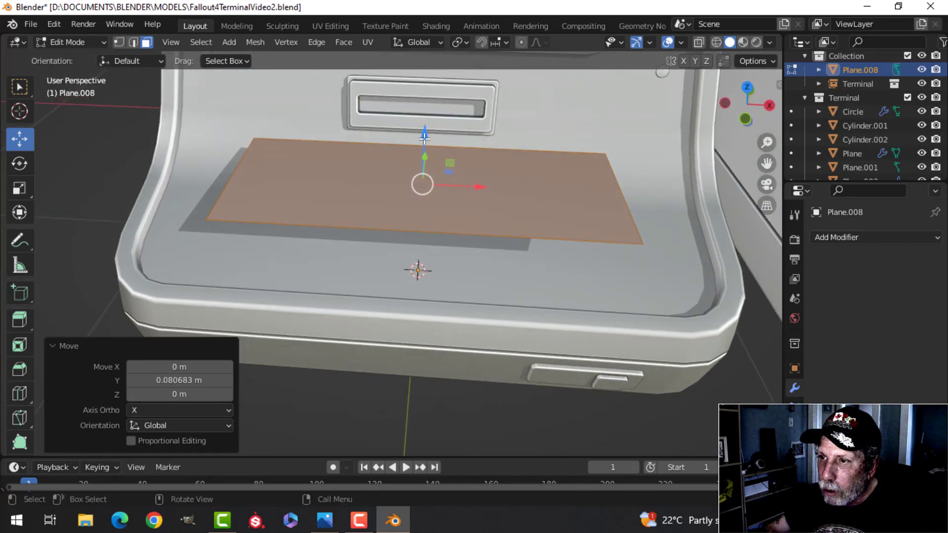
{"action": "left_click_drag", "start_coordinate": [424, 141], "coordinate": [437, 192]}
- Widen the plane along X by a factor of about 1.25 to span most of the ledge
{"action": "middle_click_drag", "start_coordinate": [483, 256], "coordinate": [477, 272]}
{"action": "key", "text": "s"}
{"action": "key", "text": "x"}
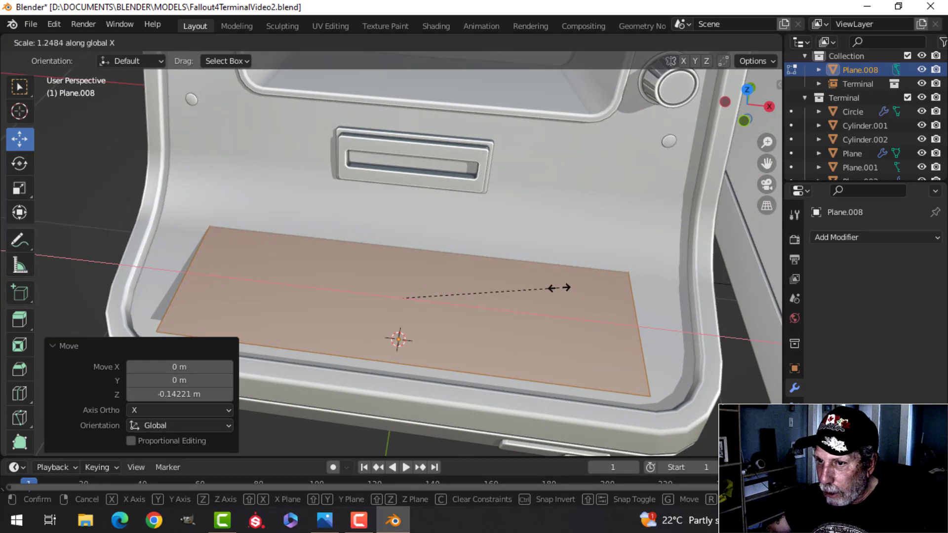
{"action": "left_click", "coordinate": [560, 288]}
- Add one crosswise loop cut to the plane and slide it close to the end on the button-plate side
{"action": "middle_click_drag", "start_coordinate": [517, 287], "coordinate": [429, 269]}
{"action": "scroll", "coordinate": [457, 230], "scroll_direction": "up", "scroll_amount": 3}
{"action": "middle_click_drag", "start_coordinate": [429, 269], "coordinate": [421, 291]}
{"action": "key", "text": "ctrl+r"}
{"action": "left_click", "coordinate": [410, 286]}
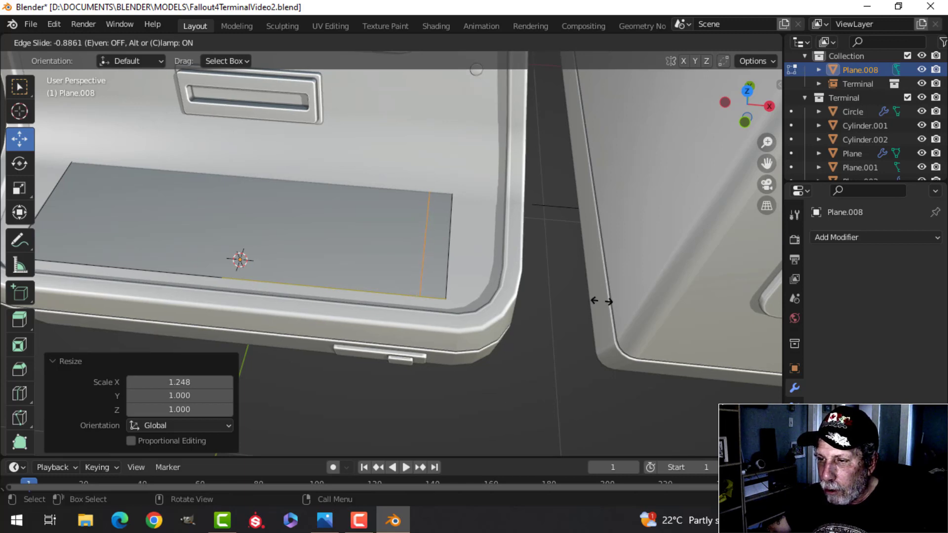
{"action": "left_click", "coordinate": [605, 301]}
{"action": "left_click", "coordinate": [555, 289]}
- Add four evenly spaced lengthwise loop cuts to the plane, dividing it into five rows
{"action": "middle_click_drag", "start_coordinate": [555, 290], "coordinate": [557, 224]}
{"action": "scroll", "coordinate": [597, 309], "scroll_direction": "up", "scroll_amount": 4}
{"action": "scroll", "coordinate": [557, 224], "scroll_direction": "down", "scroll_amount": 5}
{"action": "middle_click_drag", "start_coordinate": [514, 261], "coordinate": [543, 268]}
{"action": "key", "text": "ctrl+r"}
{"action": "scroll", "coordinate": [350, 286], "scroll_direction": "up", "scroll_amount": 2}
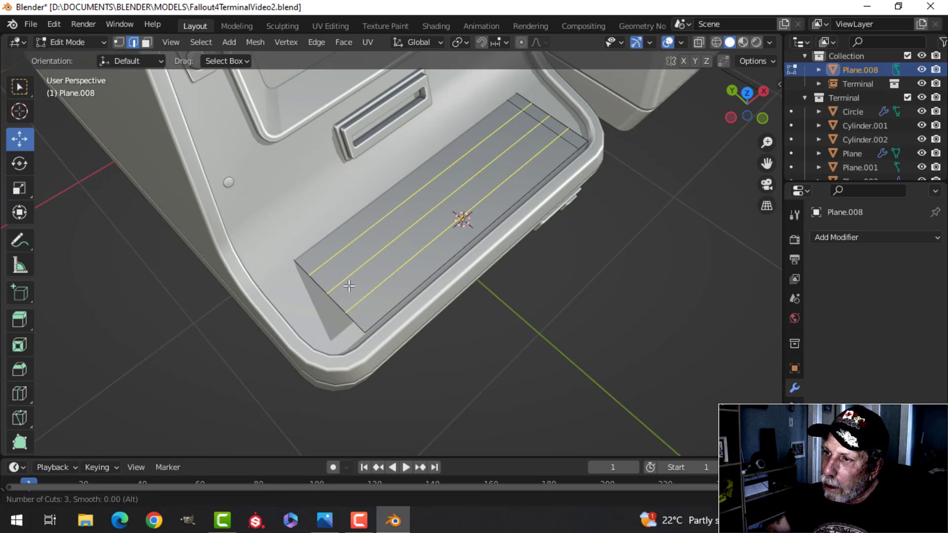
{"action": "scroll", "coordinate": [350, 285], "scroll_direction": "up", "scroll_amount": 1}
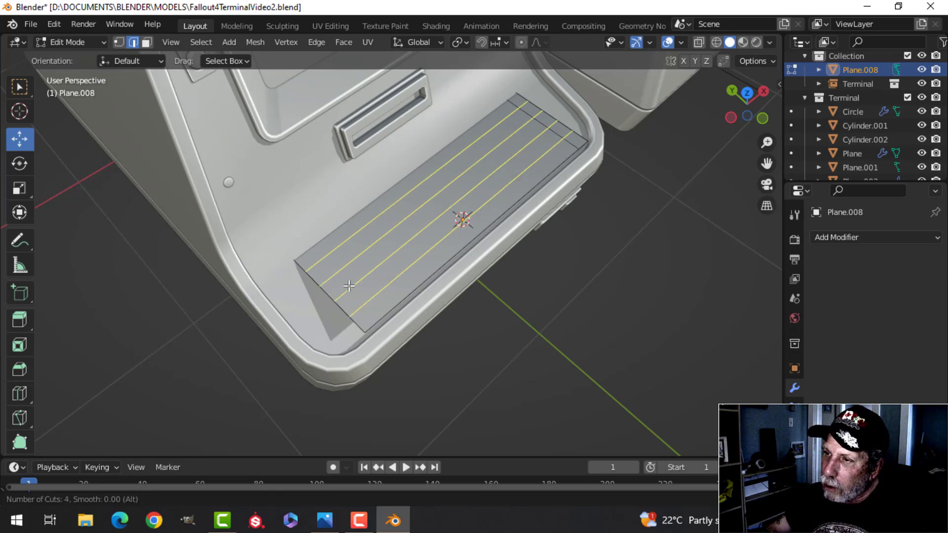
{"action": "scroll", "coordinate": [350, 286], "scroll_direction": "up", "scroll_amount": 1}
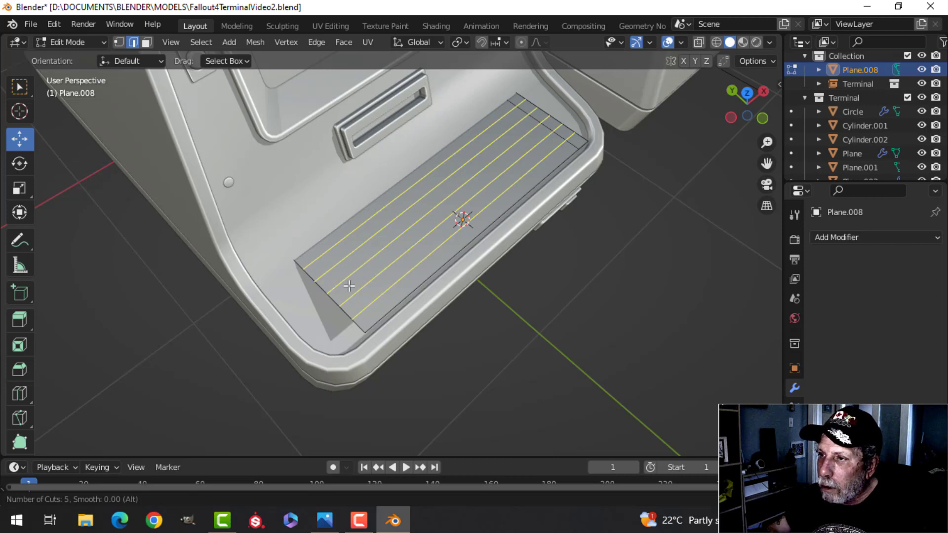
{"action": "scroll", "coordinate": [349, 286], "scroll_direction": "down", "scroll_amount": 2}
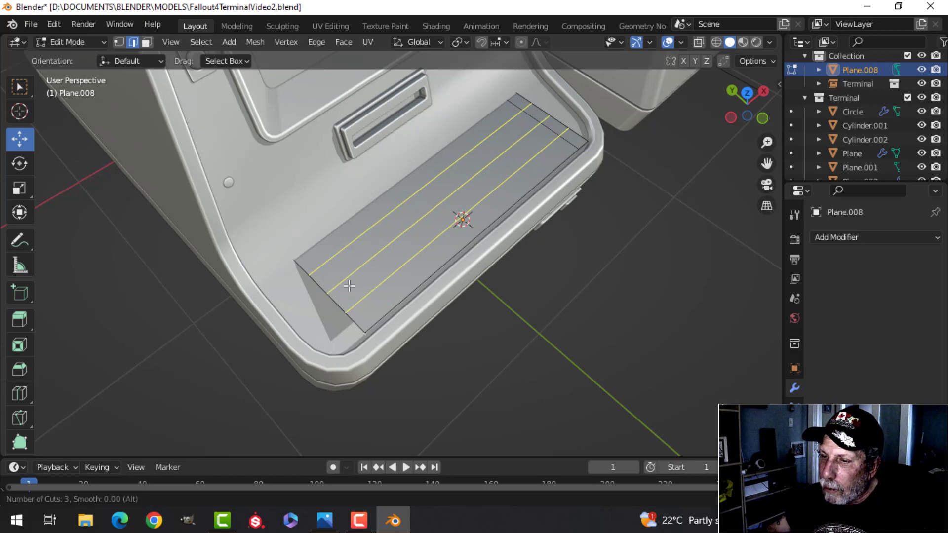
{"action": "scroll", "coordinate": [349, 286], "scroll_direction": "up", "scroll_amount": 1}
{"action": "left_click", "coordinate": [349, 285]}
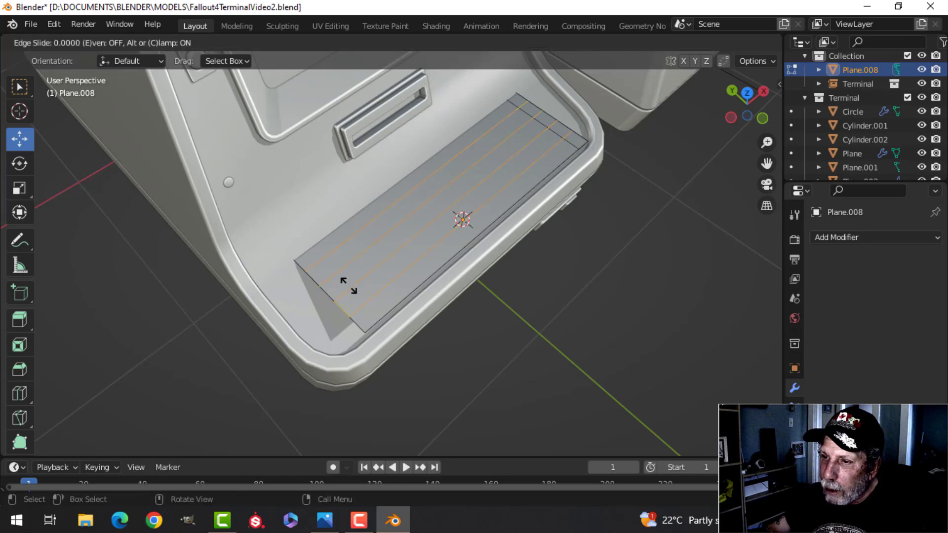
{"action": "right_click", "coordinate": [349, 286]}
- Add another crosswise loop cut and slide it next to the existing end cut, leaving a narrow strip between them
{"action": "middle_click_drag", "start_coordinate": [571, 262], "coordinate": [349, 159]}
{"action": "scroll", "coordinate": [488, 271], "scroll_direction": "up", "scroll_amount": 3}
{"action": "key", "text": "ctrl+r"}
{"action": "left_click", "coordinate": [453, 210]}
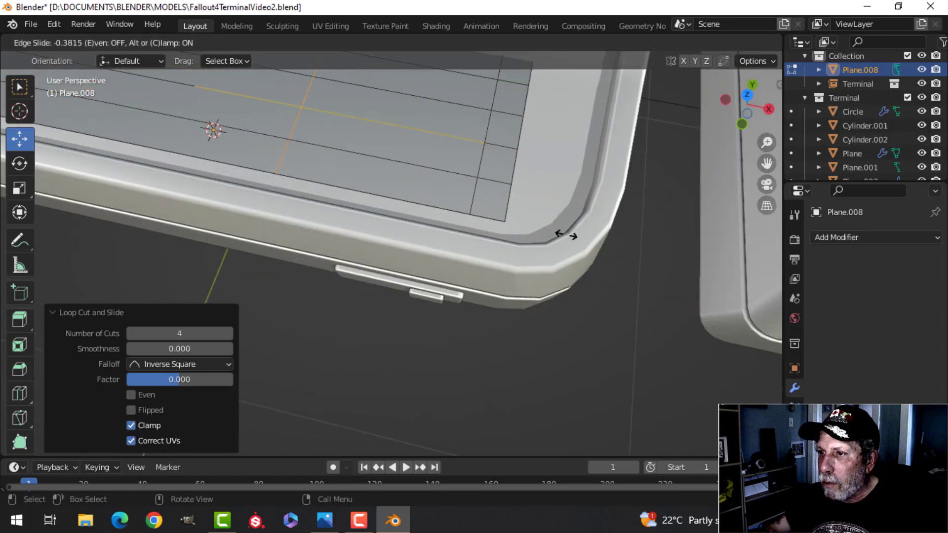
{"action": "left_click", "coordinate": [735, 258]}
- Select the five narrow faces between the two crosswise cuts and delete them to separate the end column
{"action": "key", "text": "alt+a"}
{"action": "middle_click_drag", "start_coordinate": [551, 172], "coordinate": [549, 218], "text": "shift"}
{"action": "key", "text": "3"}
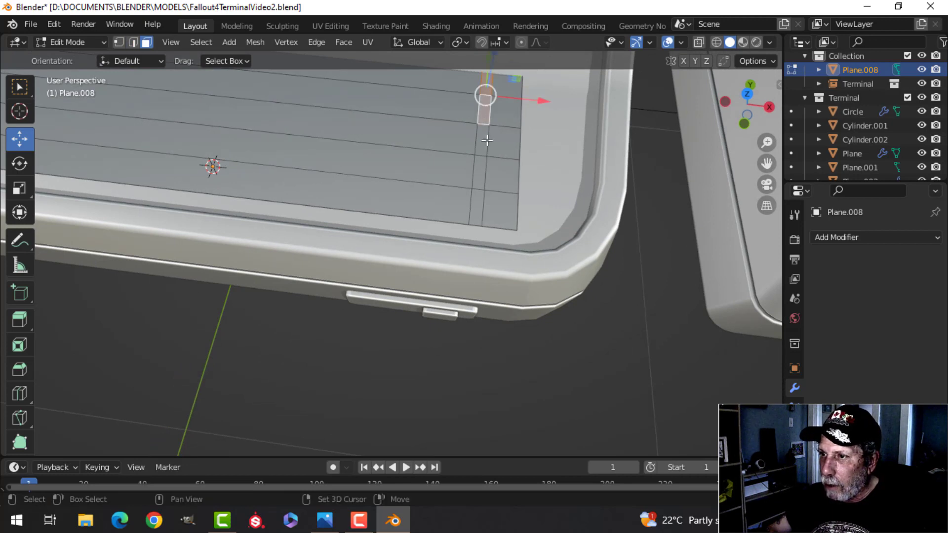
{"action": "left_click", "coordinate": [481, 173], "text": "shift"}
{"action": "left_click", "coordinate": [481, 199], "text": "shift"}
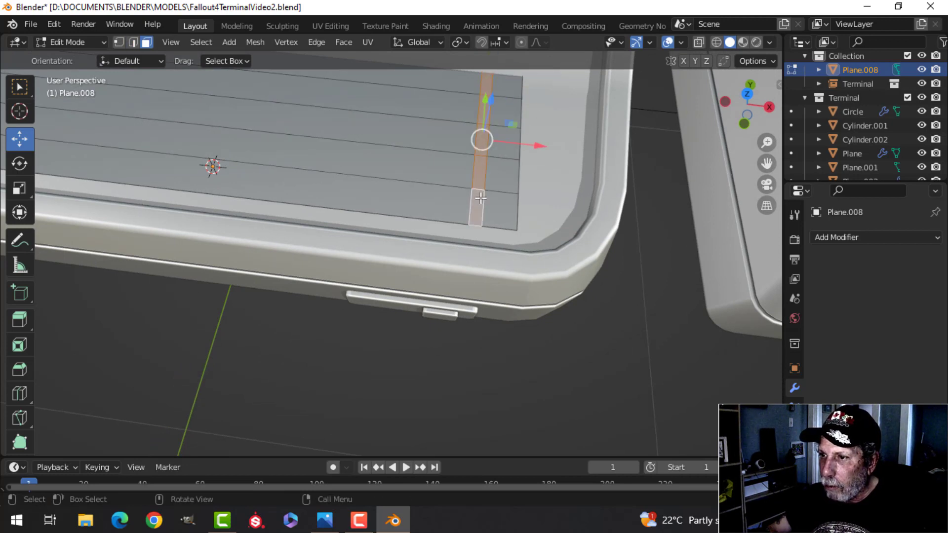
{"action": "key", "text": "x"}
{"action": "left_click", "coordinate": [482, 199]}
- Add 13 evenly spaced crosswise loop cuts to the plane's main section to form a key grid
{"action": "middle_click_drag", "start_coordinate": [531, 194], "coordinate": [424, 213], "text": "shift"}
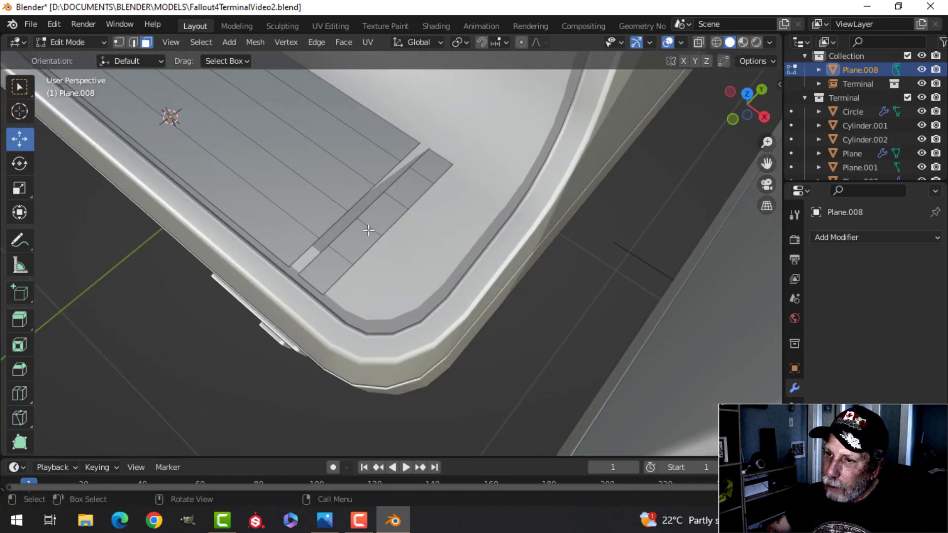
{"action": "scroll", "coordinate": [368, 230], "scroll_direction": "down", "scroll_amount": 3}
{"action": "middle_click_drag", "start_coordinate": [355, 247], "coordinate": [418, 288], "text": "shift"}
{"action": "key", "text": "ctrl+r"}
{"action": "scroll", "coordinate": [350, 237], "scroll_direction": "up", "scroll_amount": 4}
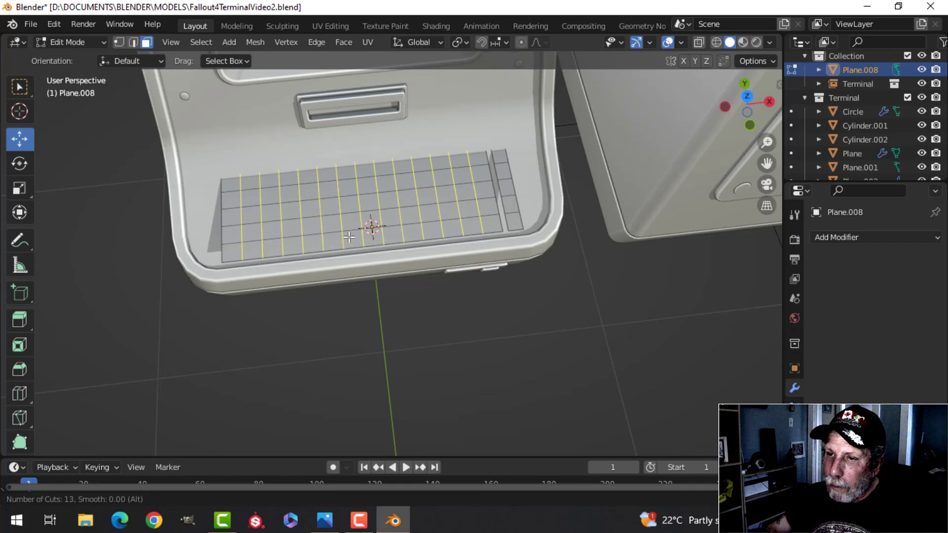
{"action": "left_click", "coordinate": [350, 238]}
{"action": "right_click", "coordinate": [349, 237]}
- Dissolve the edge between the two frontmost cells of the separate end column to merge them into one long key
{"action": "middle_click_drag", "start_coordinate": [349, 238], "coordinate": [436, 233]}
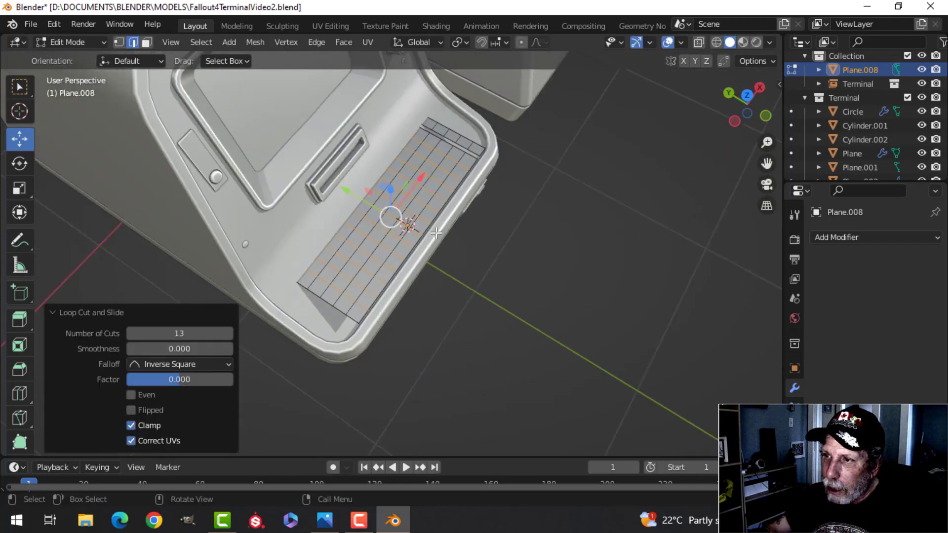
{"action": "key", "text": "alt+a"}
{"action": "middle_click_drag", "start_coordinate": [521, 218], "coordinate": [409, 227]}
{"action": "scroll", "coordinate": [474, 229], "scroll_direction": "up", "scroll_amount": 3}
{"action": "scroll", "coordinate": [443, 239], "scroll_direction": "down", "scroll_amount": 2}
{"action": "scroll", "coordinate": [420, 251], "scroll_direction": "up", "scroll_amount": 5}
{"action": "middle_click_drag", "start_coordinate": [408, 228], "coordinate": [446, 233]}
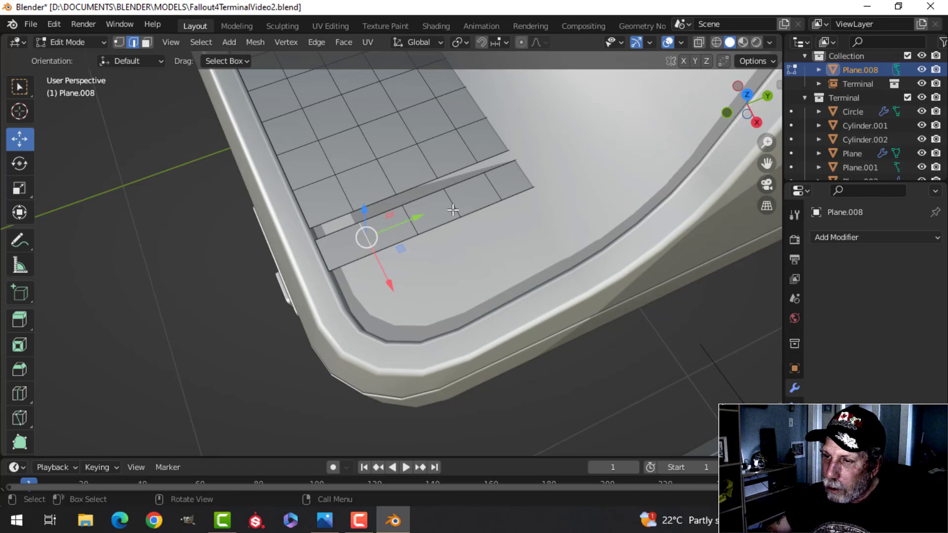
{"action": "key", "text": "x"}
{"action": "left_click", "coordinate": [420, 270]}
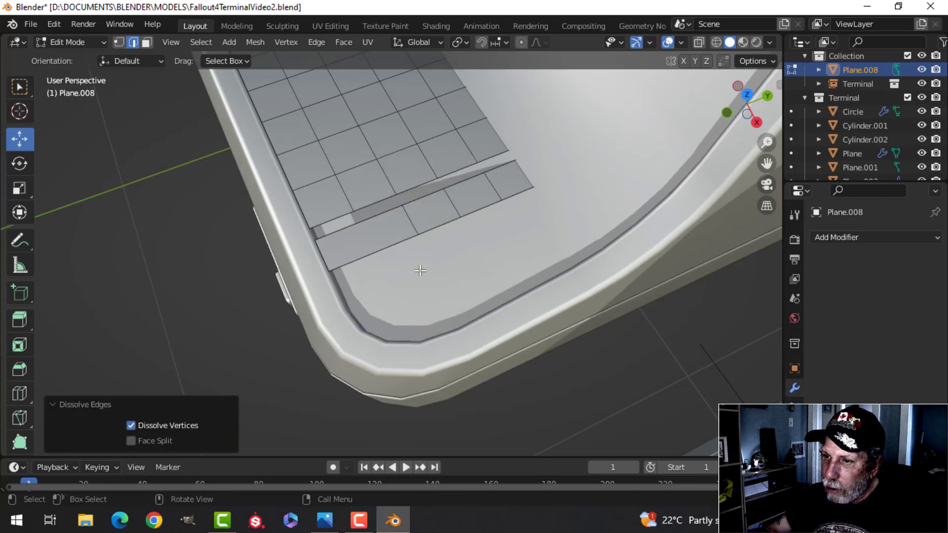
- Delete the middle face of the end column and the edge dividing the two cells behind it
{"action": "key", "text": "3"}
{"action": "left_click", "coordinate": [439, 215]}
{"action": "key", "text": "x"}
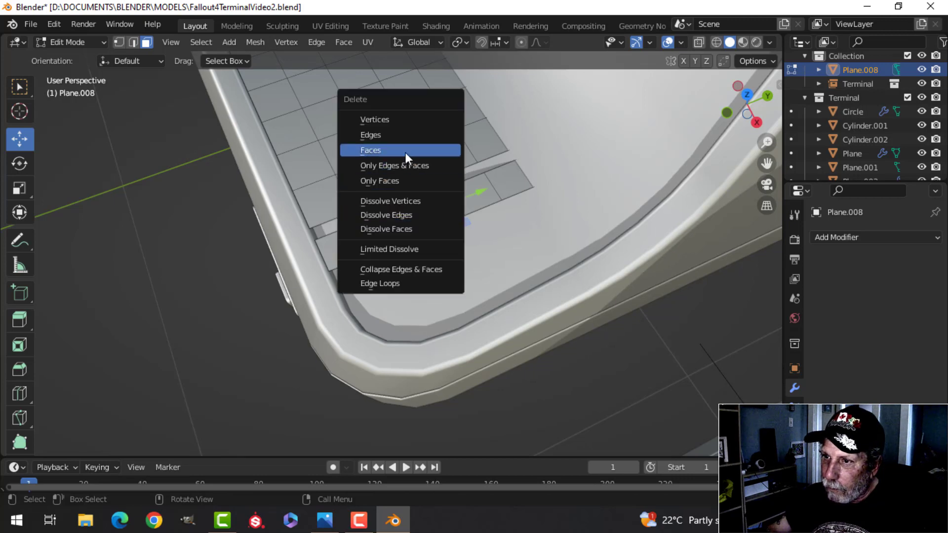
{"action": "left_click", "coordinate": [405, 151]}
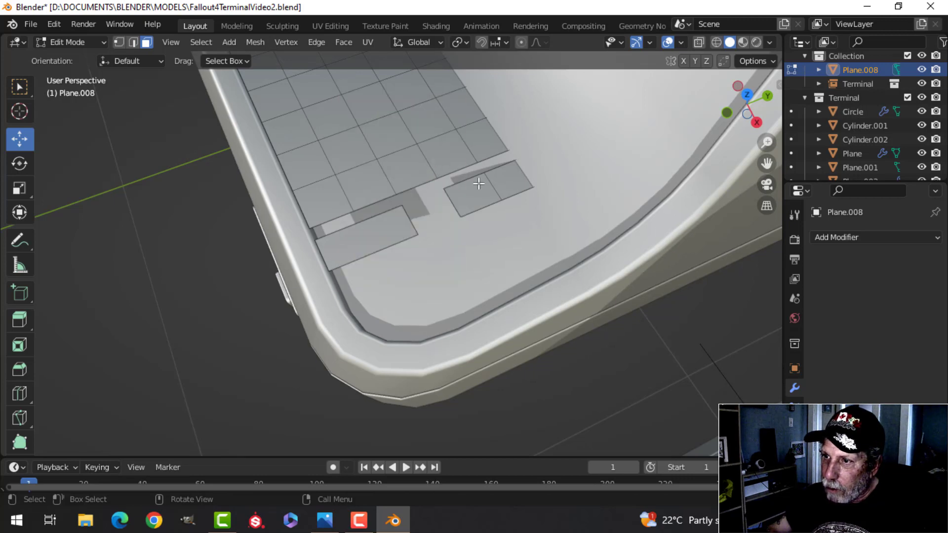
{"action": "left_click", "coordinate": [492, 188]}
{"action": "key", "text": "x"}
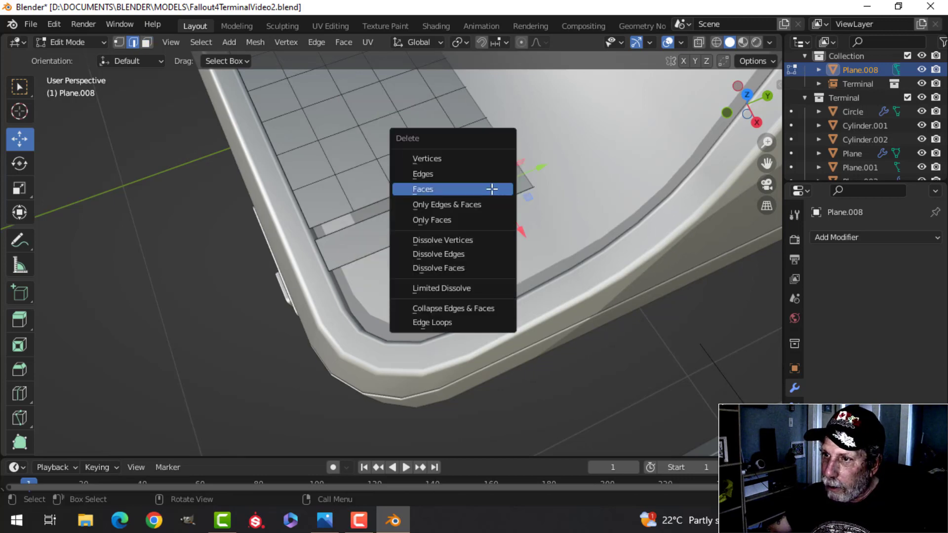
{"action": "left_click", "coordinate": [465, 173]}
- Move the whole key grid about 0.033 m forward along negative Y and raise it slightly along Z
{"action": "middle_click_drag", "start_coordinate": [514, 216], "coordinate": [525, 281]}
{"action": "mouse_move", "coordinate": [525, 280]}
{"action": "middle_mouse_down"}
{"action": "mouse_move", "coordinate": [519, 291]}
{"action": "mouse_move", "coordinate": [516, 273]}
{"action": "middle_mouse_up"}
{"action": "left_click_drag", "start_coordinate": [488, 138], "coordinate": [487, 155]}
{"action": "key", "text": "z"}
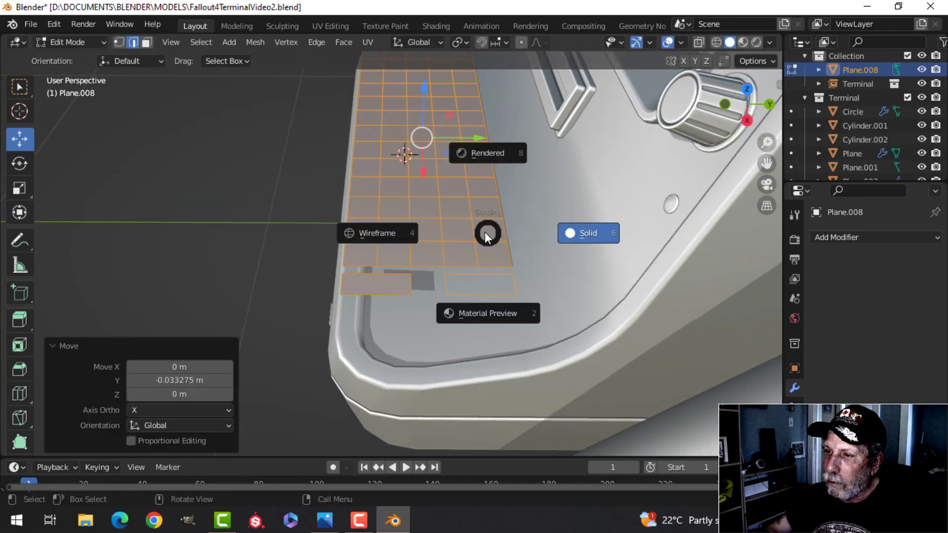
{"action": "key", "text": "Escape"}
{"action": "left_click_drag", "start_coordinate": [427, 90], "coordinate": [428, 79]}
{"action": "middle_click_drag", "start_coordinate": [444, 148], "coordinate": [504, 224]}
{"action": "key", "text": "Tab"}
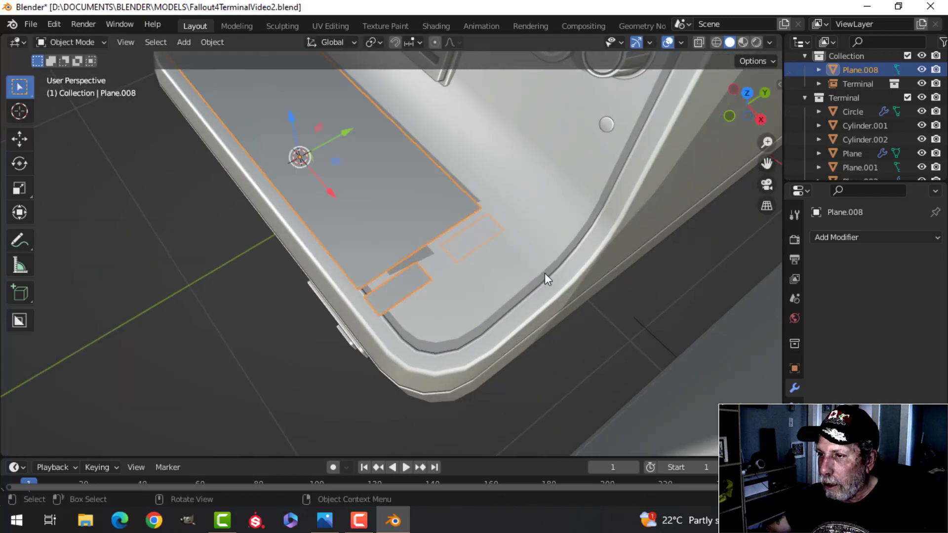
{"action": "scroll", "coordinate": [544, 273], "scroll_direction": "up", "scroll_amount": 3}
{"action": "left_click", "coordinate": [518, 229]}
{"action": "key", "text": "Tab"}
{"action": "scroll", "coordinate": [530, 230], "scroll_direction": "down", "scroll_amount": 3}
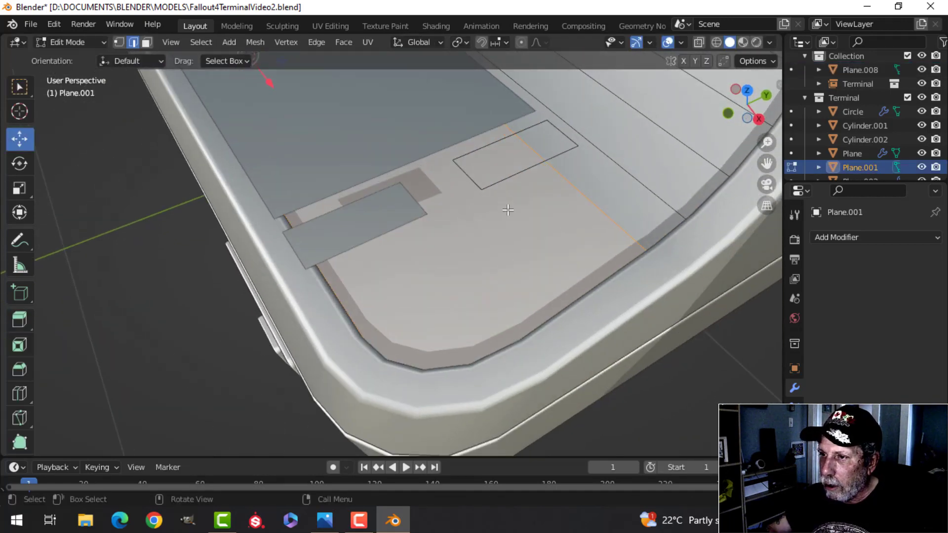
{"action": "key", "text": "Tab"}
{"action": "left_click", "coordinate": [502, 139]}
{"action": "key", "text": "Tab"}
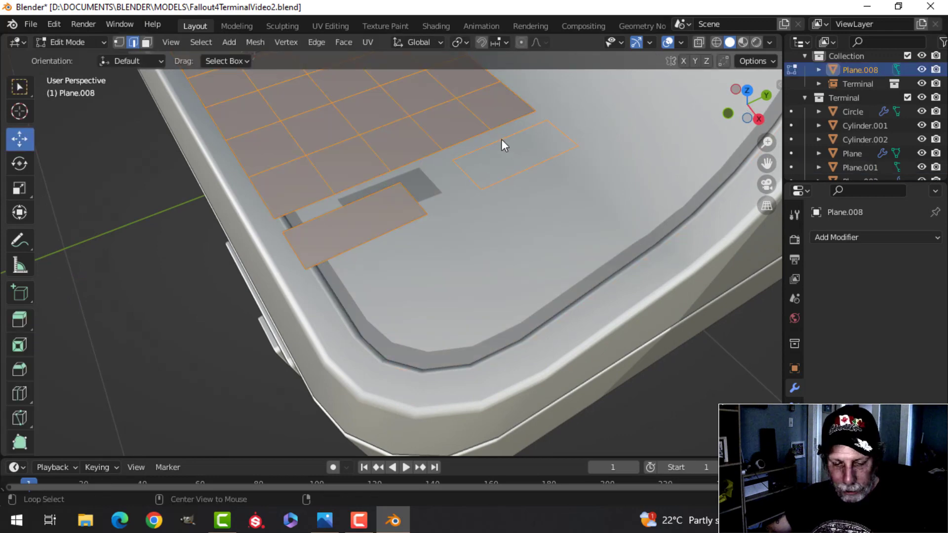
- Fill the empty outline of the rear long key in the separate end column with a face
{"action": "key", "text": "alt+a"}
{"action": "key", "text": "f"}
{"action": "key", "text": "alt+a"}
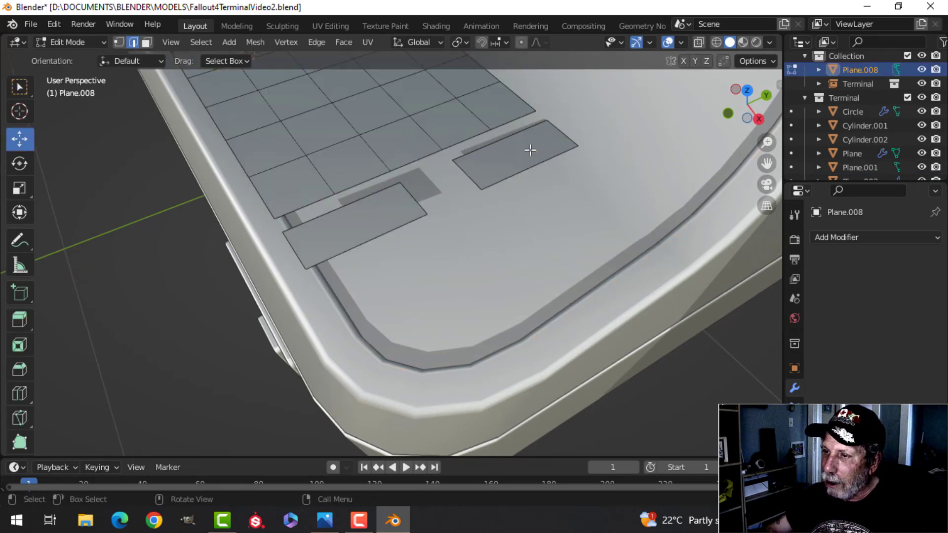
{"action": "scroll", "coordinate": [530, 150], "scroll_direction": "down", "scroll_amount": 5}
{"action": "middle_click_drag", "start_coordinate": [430, 214], "coordinate": [504, 233]}
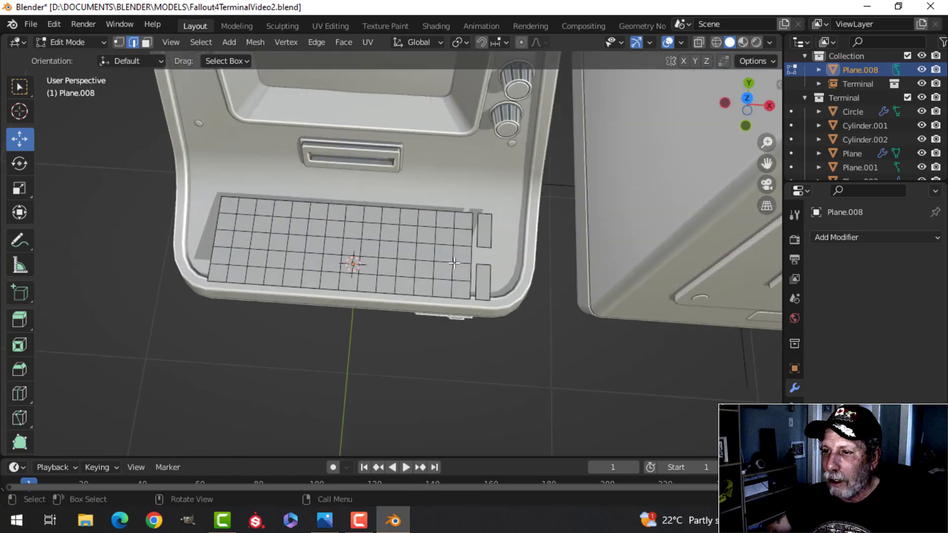
- Inset all faces of the key grid individually by about 0.007 m
{"action": "scroll", "coordinate": [364, 316], "scroll_direction": "up", "scroll_amount": 2}
{"action": "key", "text": "a"}
{"action": "middle_click_drag", "start_coordinate": [367, 277], "coordinate": [405, 290]}
{"action": "scroll", "coordinate": [459, 203], "scroll_direction": "up", "scroll_amount": 3}
{"action": "scroll", "coordinate": [405, 290], "scroll_direction": "down", "scroll_amount": 2}
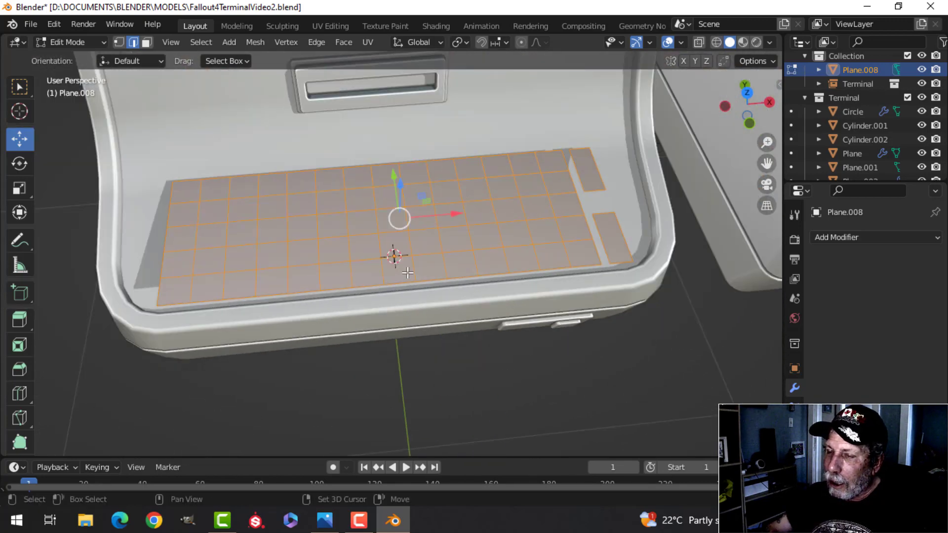
{"action": "mouse_move", "coordinate": [483, 259]}
{"action": "middle_mouse_down"}
{"action": "mouse_move", "coordinate": [478, 273]}
{"action": "mouse_move", "coordinate": [473, 262]}
{"action": "middle_mouse_up"}
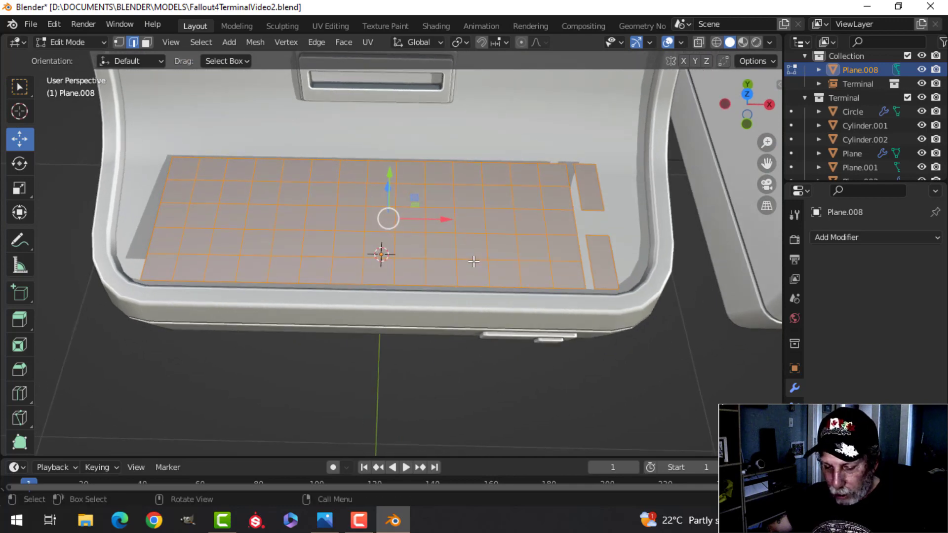
{"action": "key", "text": "i"}
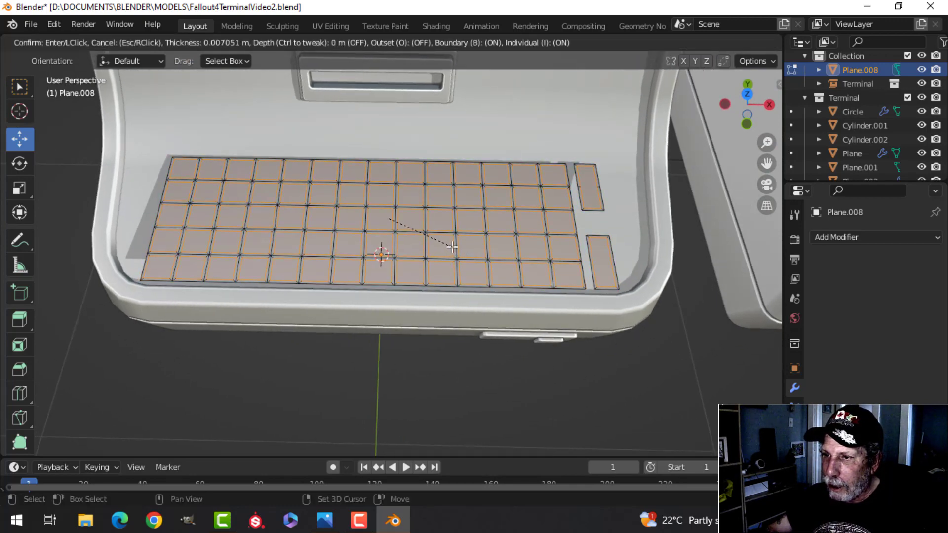
{"action": "left_click", "coordinate": [453, 246]}
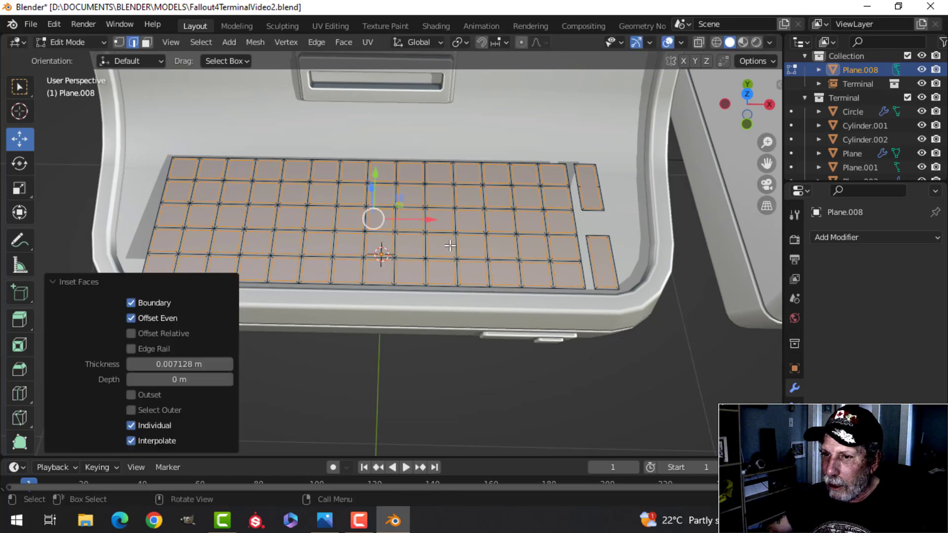
- Extrude the inset key faces upward about 0.046 m and taper their tops around individual origins to a scale of about 0.902
{"action": "middle_click_drag", "start_coordinate": [452, 246], "coordinate": [508, 258], "text": "shift"}
{"action": "key", "text": "e"}
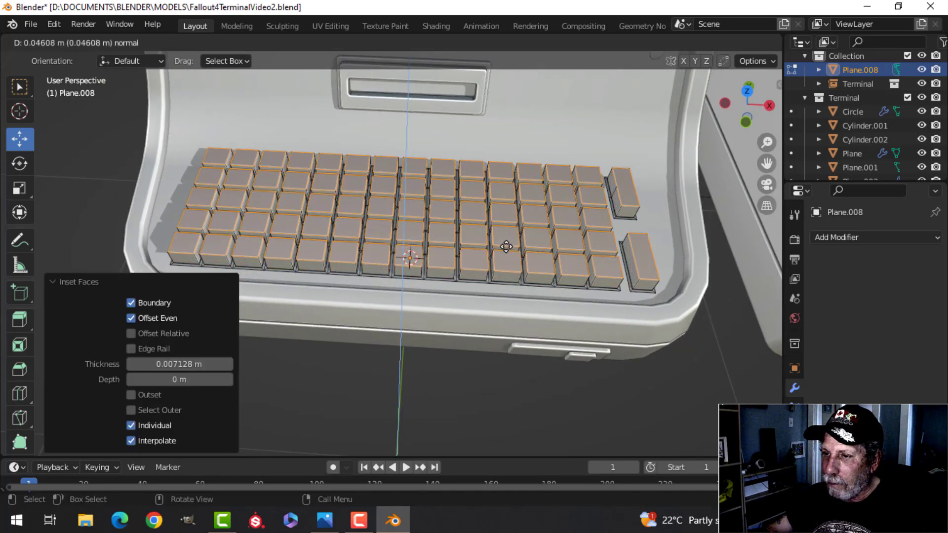
{"action": "left_click", "coordinate": [506, 246]}
{"action": "left_click", "coordinate": [457, 42]}
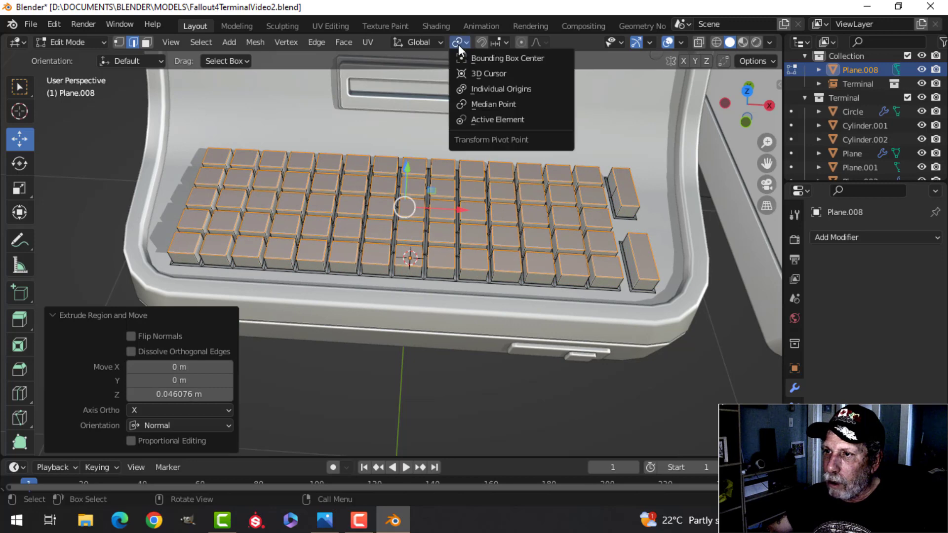
{"action": "left_click", "coordinate": [487, 84]}
{"action": "middle_click_drag", "start_coordinate": [444, 208], "coordinate": [523, 187]}
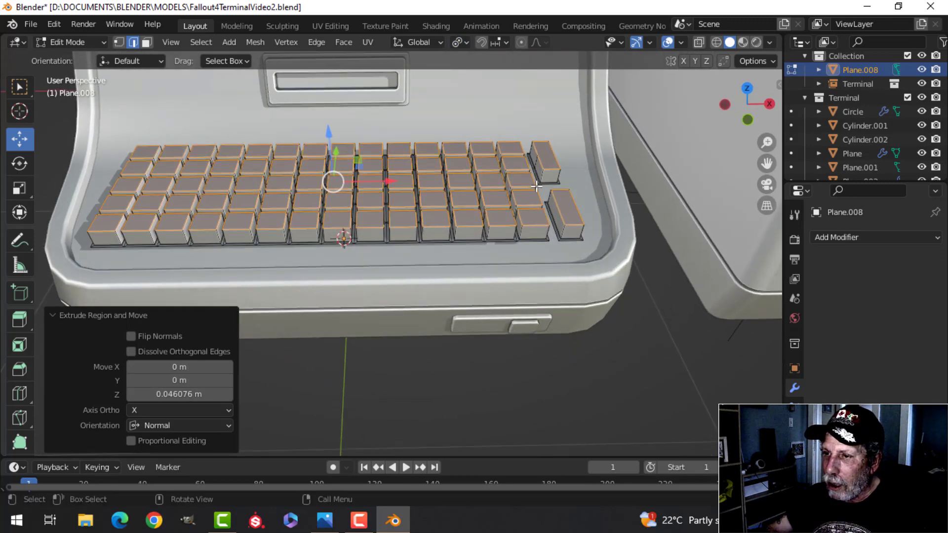
{"action": "key", "text": "s"}
{"action": "left_click", "coordinate": [511, 190]}
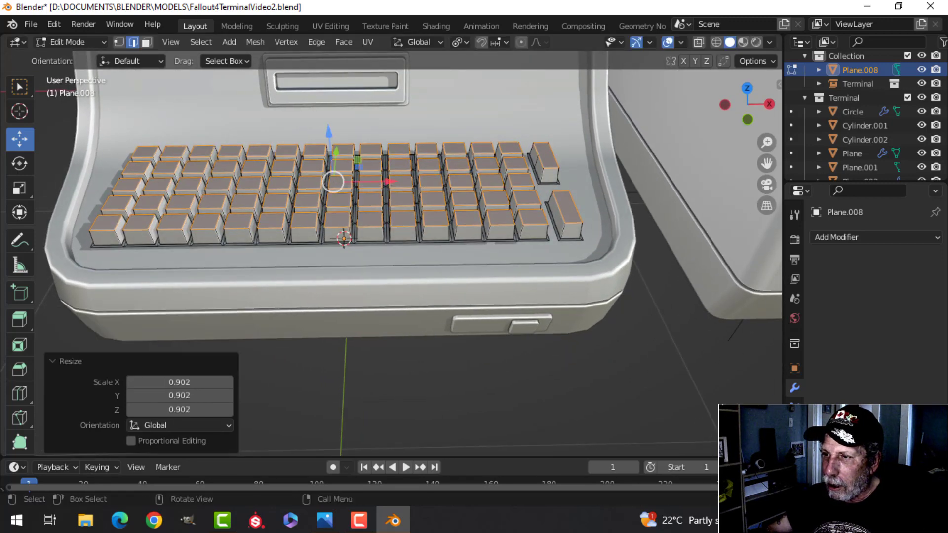
- Grow the selection to include the key sides, invert it, and delete the flat border faces between the keys
{"action": "left_click_drag", "start_coordinate": [338, 144], "coordinate": [372, 182]}
{"action": "middle_click_drag", "start_coordinate": [372, 182], "coordinate": [407, 237]}
{"action": "key", "text": "3"}
{"action": "scroll", "coordinate": [428, 218], "scroll_direction": "up", "scroll_amount": 5}
{"action": "key", "text": "ctrl+KP_Add"}
{"action": "scroll", "coordinate": [430, 207], "scroll_direction": "down", "scroll_amount": 6}
{"action": "scroll", "coordinate": [392, 227], "scroll_direction": "up", "scroll_amount": 4}
{"action": "middle_click_drag", "start_coordinate": [409, 272], "coordinate": [454, 267]}
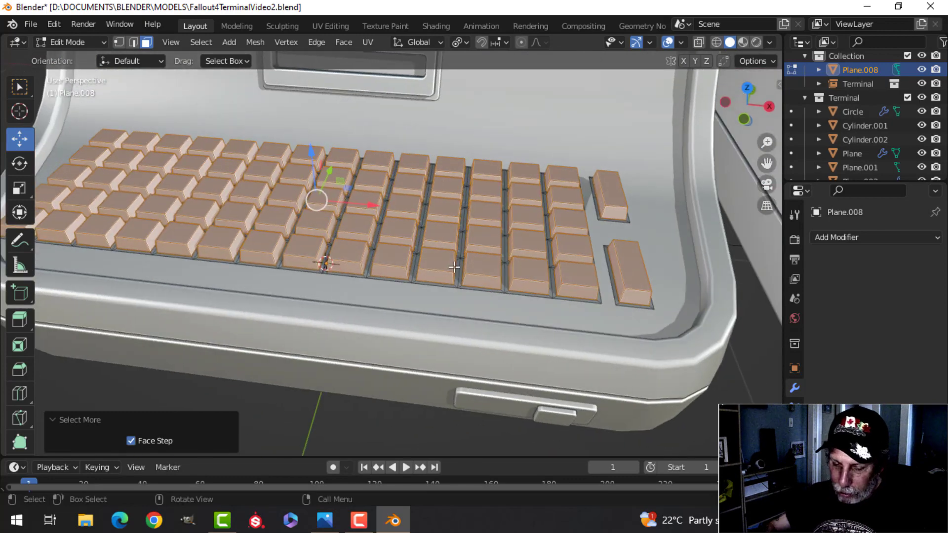
{"action": "key", "text": "ctrl+i"}
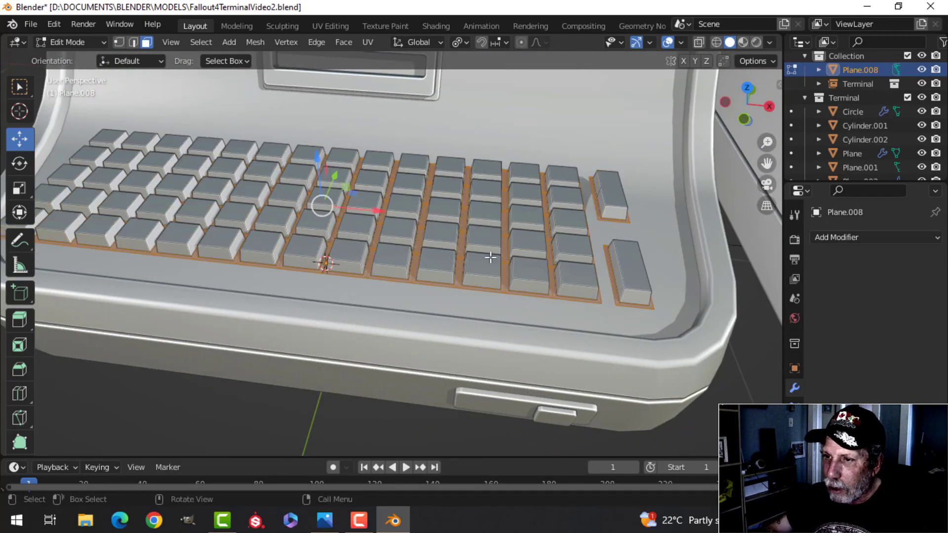
{"action": "key", "text": "x"}
{"action": "left_click", "coordinate": [435, 252]}
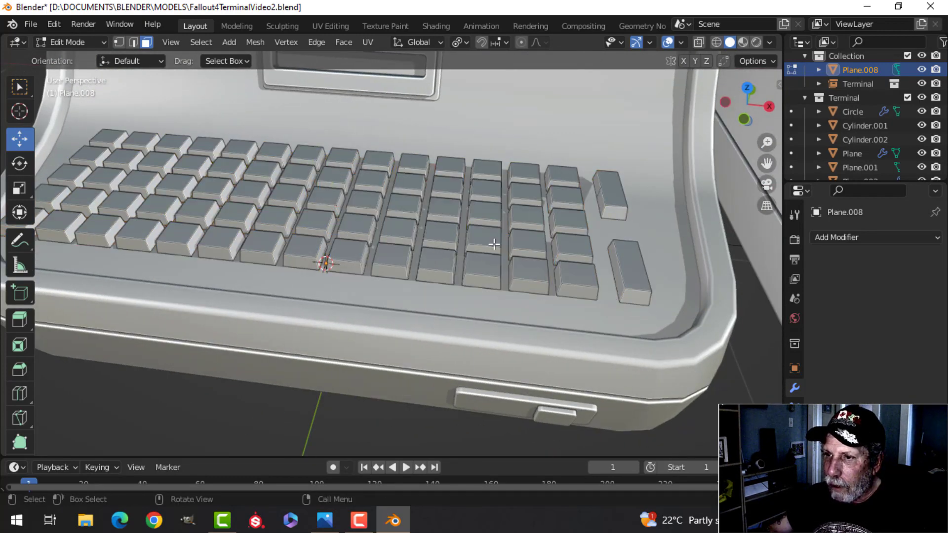
- Recalculate the normals of all key blocks to face outside
{"action": "key", "text": "a"}
{"action": "middle_click_drag", "start_coordinate": [494, 247], "coordinate": [488, 225]}
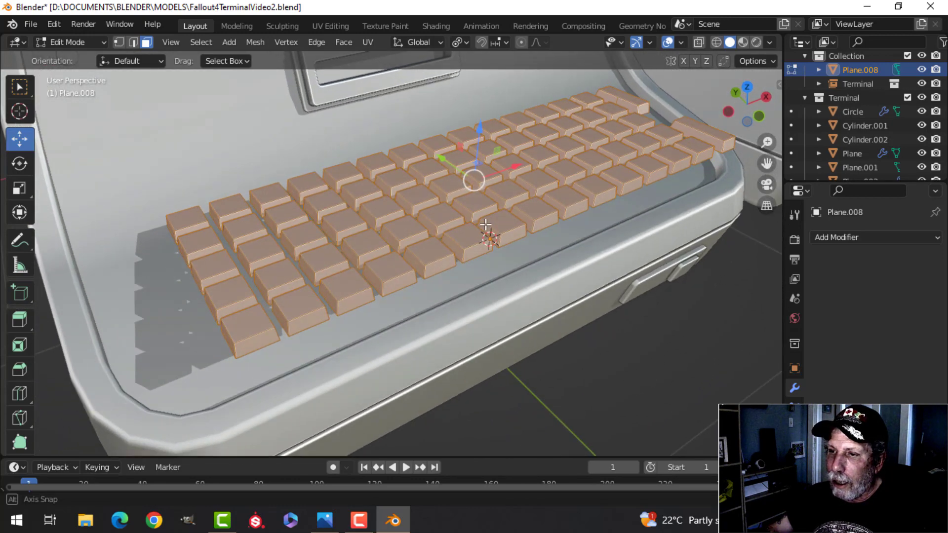
{"action": "key", "text": "alt+n"}
{"action": "left_click", "coordinate": [488, 224]}
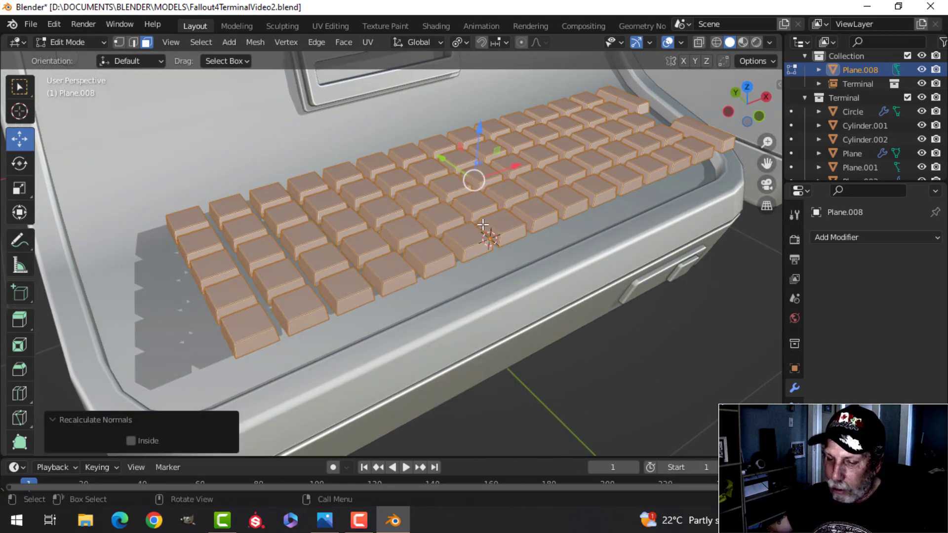
- Clear the selection and examine the separated key blocks from several angles and distances
{"action": "middle_click_drag", "start_coordinate": [400, 248], "coordinate": [415, 197], "text": "shift"}
{"action": "key", "text": "alt+a"}
{"action": "scroll", "coordinate": [472, 235], "scroll_direction": "up", "scroll_amount": 5}
{"action": "scroll", "coordinate": [472, 235], "scroll_direction": "down", "scroll_amount": 6}
{"action": "scroll", "coordinate": [472, 213], "scroll_direction": "up", "scroll_amount": 3}
{"action": "mouse_move", "coordinate": [492, 202]}
{"action": "middle_mouse_down"}
{"action": "mouse_move", "coordinate": [454, 208]}
{"action": "mouse_move", "coordinate": [506, 209]}
{"action": "middle_mouse_up"}
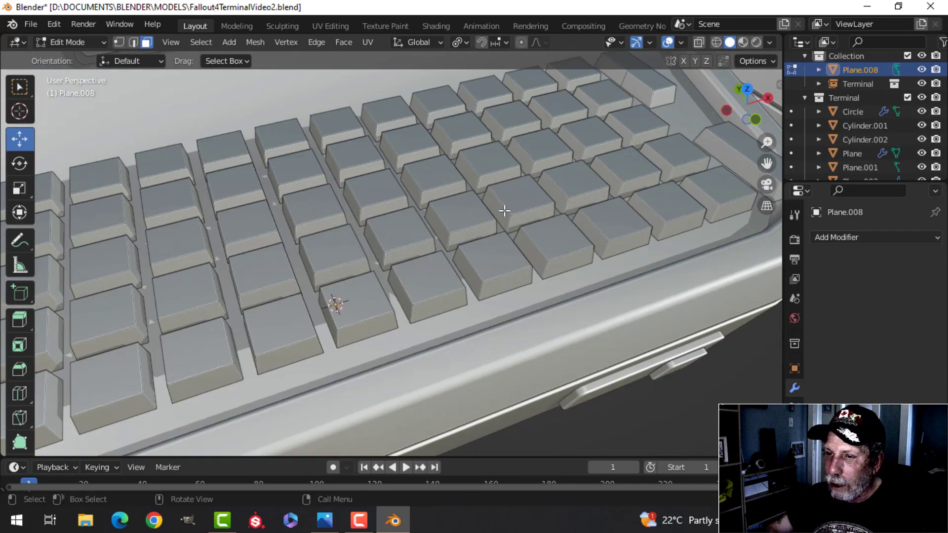
{"action": "middle_click_drag", "start_coordinate": [363, 263], "coordinate": [523, 217], "text": "shift"}
{"action": "scroll", "coordinate": [511, 183], "scroll_direction": "down", "scroll_amount": 3}
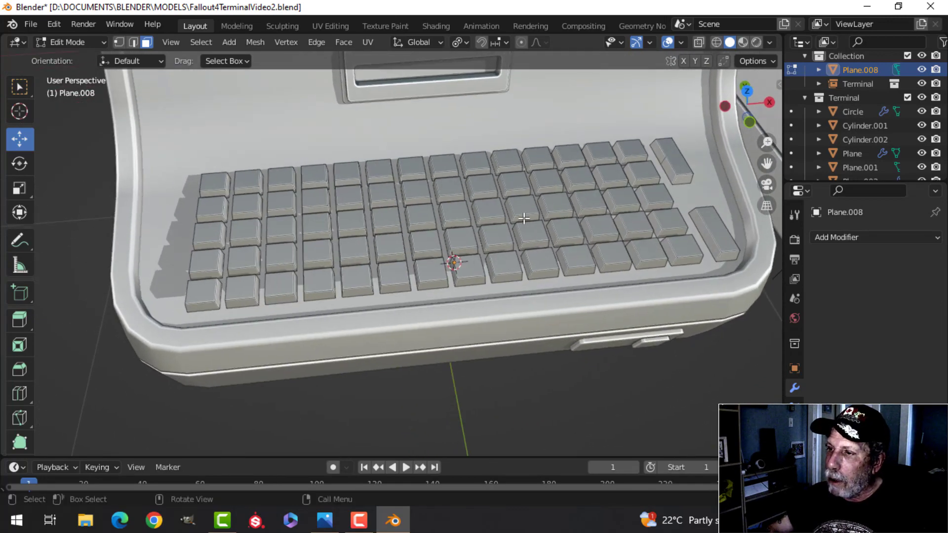
{"action": "scroll", "coordinate": [447, 182], "scroll_direction": "up", "scroll_amount": 4}
{"action": "scroll", "coordinate": [442, 183], "scroll_direction": "up", "scroll_amount": 2}
{"action": "scroll", "coordinate": [472, 195], "scroll_direction": "down", "scroll_amount": 4}
{"action": "middle_click_drag", "start_coordinate": [438, 197], "coordinate": [499, 210], "text": "shift"}
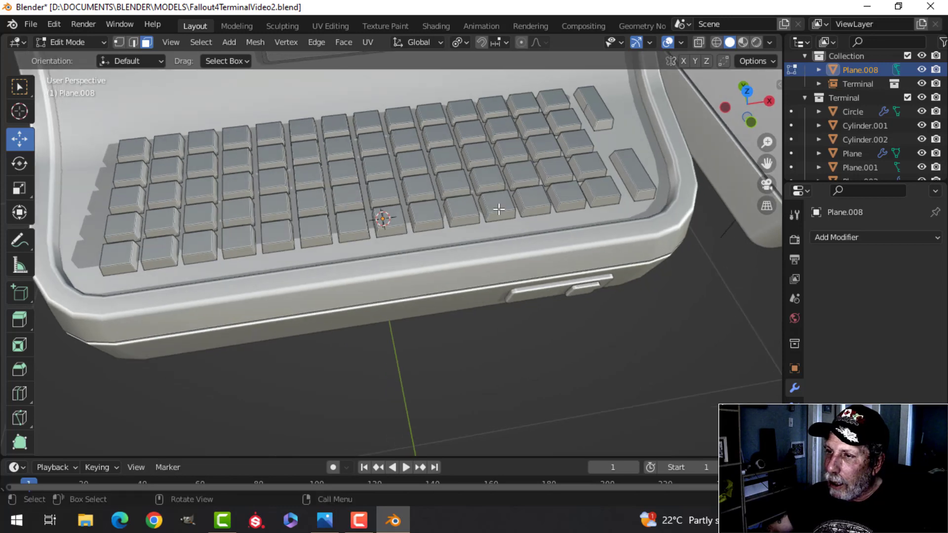
- Delete the front row's fourth key from the right and third key from the left in the main block
{"action": "key", "text": "ctrl+l"}
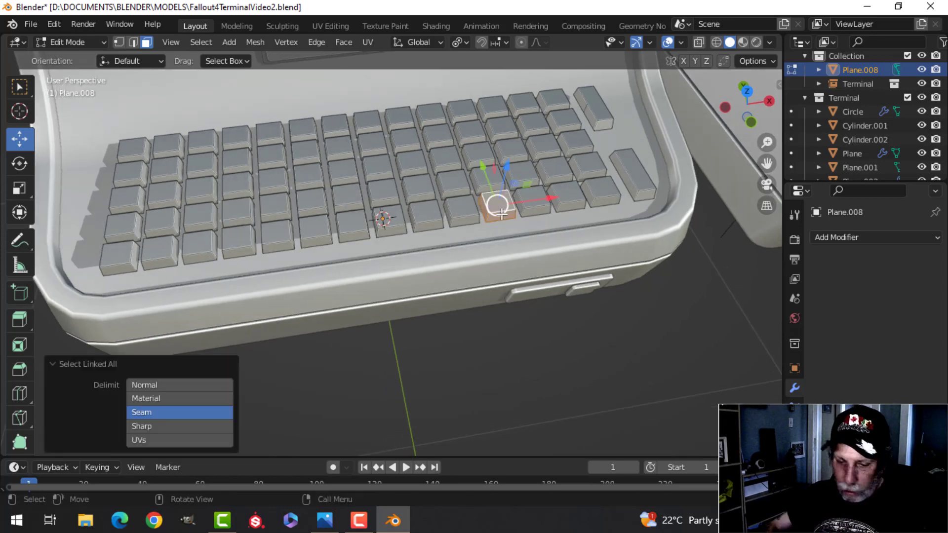
{"action": "key", "text": "x"}
{"action": "left_click", "coordinate": [499, 212]}
{"action": "middle_click_drag", "start_coordinate": [499, 212], "coordinate": [386, 232]}
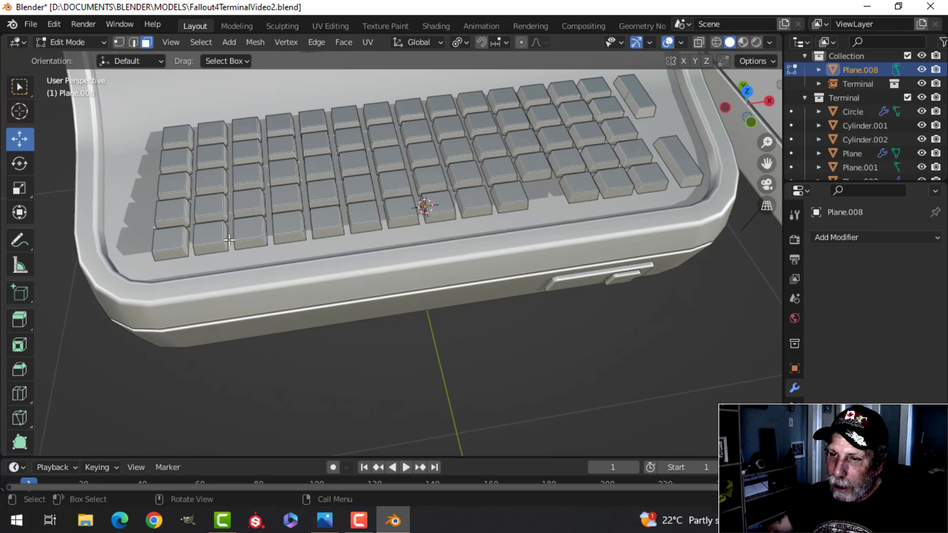
{"action": "key", "text": "ctrl+l"}
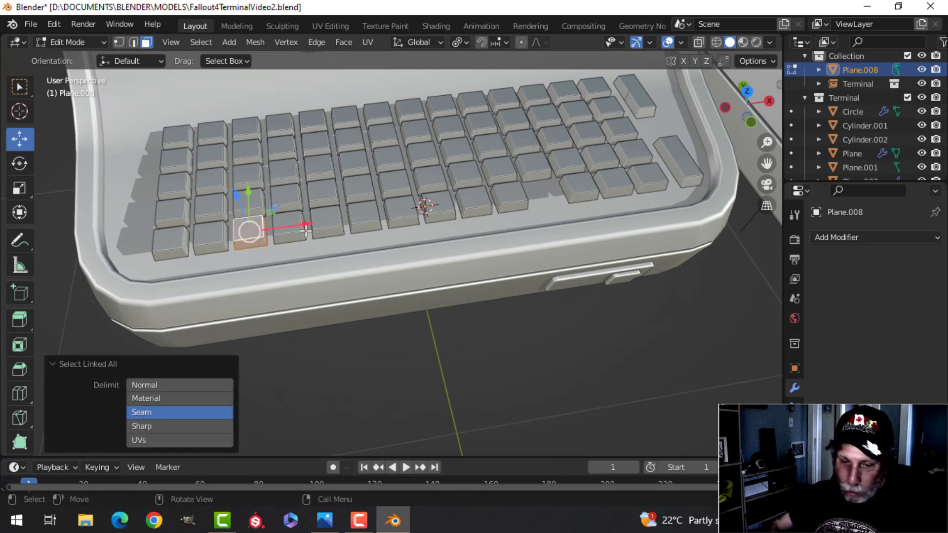
{"action": "key", "text": "x"}
{"action": "left_click", "coordinate": [296, 235]}
- Bridge the facing sides of the two leftmost keys in the front row
{"action": "middle_click_drag", "start_coordinate": [296, 235], "coordinate": [496, 230]}
{"action": "scroll", "coordinate": [463, 262], "scroll_direction": "up", "scroll_amount": 2}
{"action": "scroll", "coordinate": [451, 250], "scroll_direction": "up", "scroll_amount": 6}
{"action": "middle_click_drag", "start_coordinate": [497, 230], "coordinate": [396, 243]}
{"action": "scroll", "coordinate": [416, 249], "scroll_direction": "down", "scroll_amount": 5}
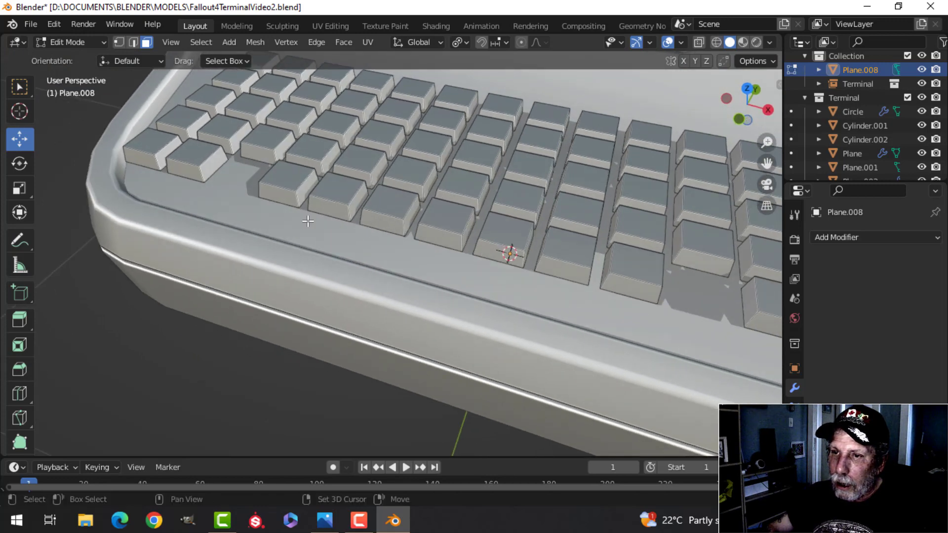
{"action": "scroll", "coordinate": [308, 222], "scroll_direction": "down", "scroll_amount": 3}
{"action": "scroll", "coordinate": [429, 260], "scroll_direction": "up", "scroll_amount": 8}
{"action": "left_click", "coordinate": [427, 245]}
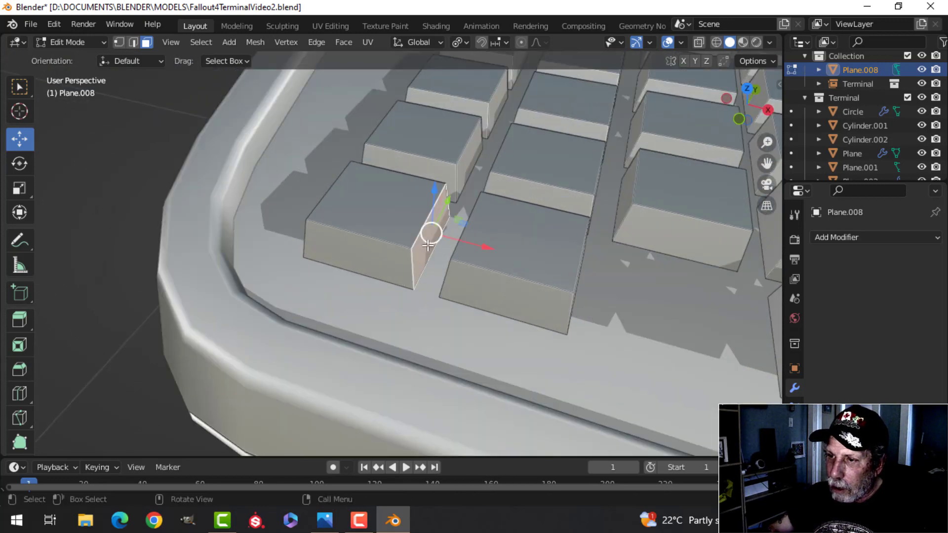
{"action": "mouse_move", "coordinate": [428, 245]}
{"action": "middle_mouse_down"}
{"action": "mouse_move", "coordinate": [464, 258]}
{"action": "mouse_move", "coordinate": [422, 263]}
{"action": "middle_mouse_up"}
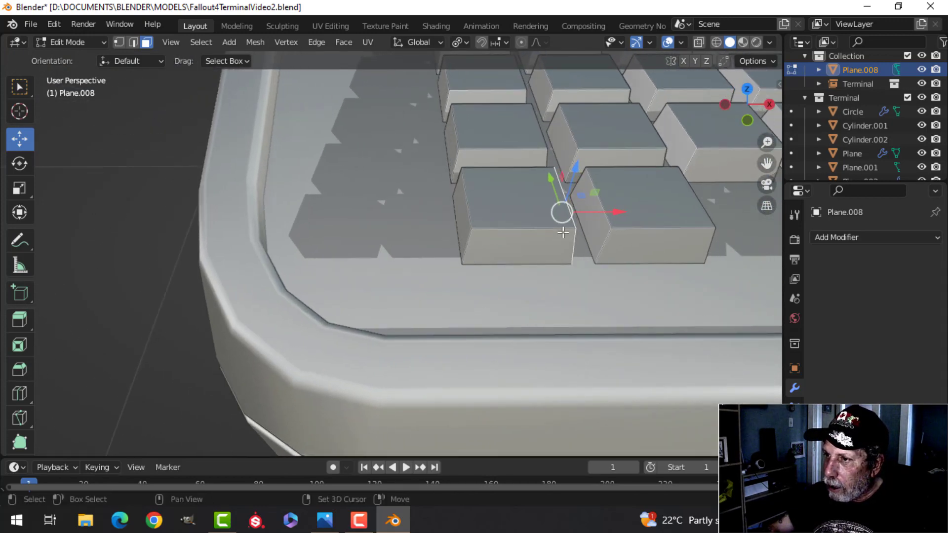
{"action": "left_click", "coordinate": [592, 223], "text": "shift"}
{"action": "key", "text": "ctrl+e"}
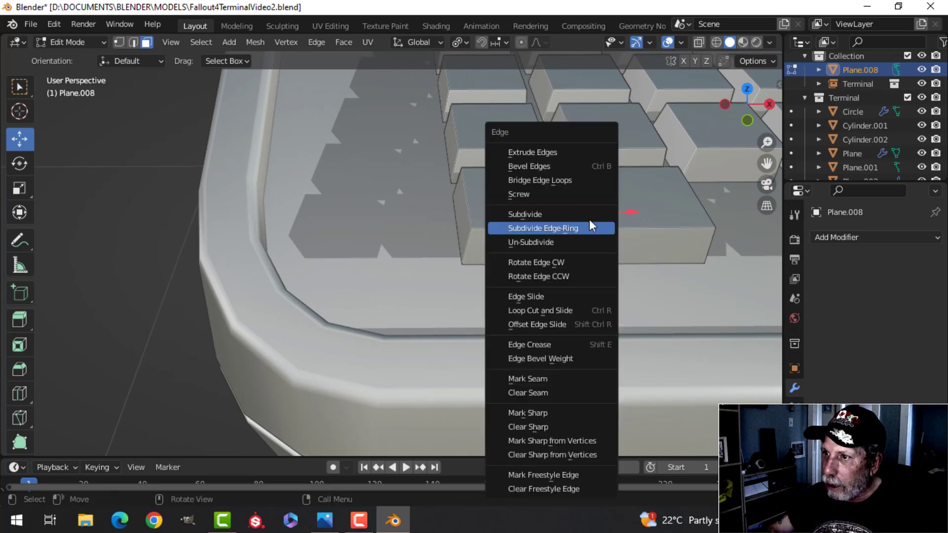
{"action": "left_click", "coordinate": [574, 180]}
- Dissolve the seam edges around the bridge to leave one clean wide key at the front row's left end
{"action": "key", "text": "alt+a"}
{"action": "key", "text": "2"}
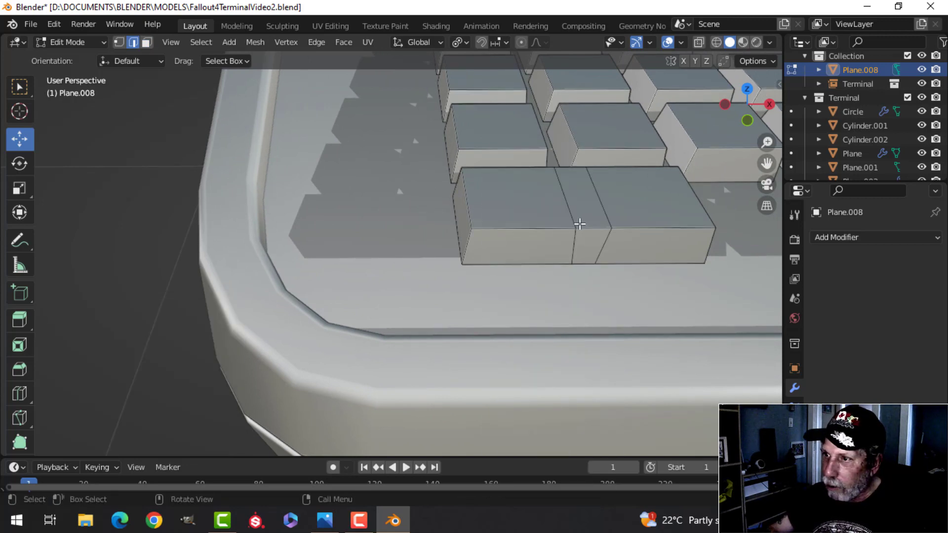
{"action": "left_click", "coordinate": [570, 211], "text": "alt"}
{"action": "key", "text": "x"}
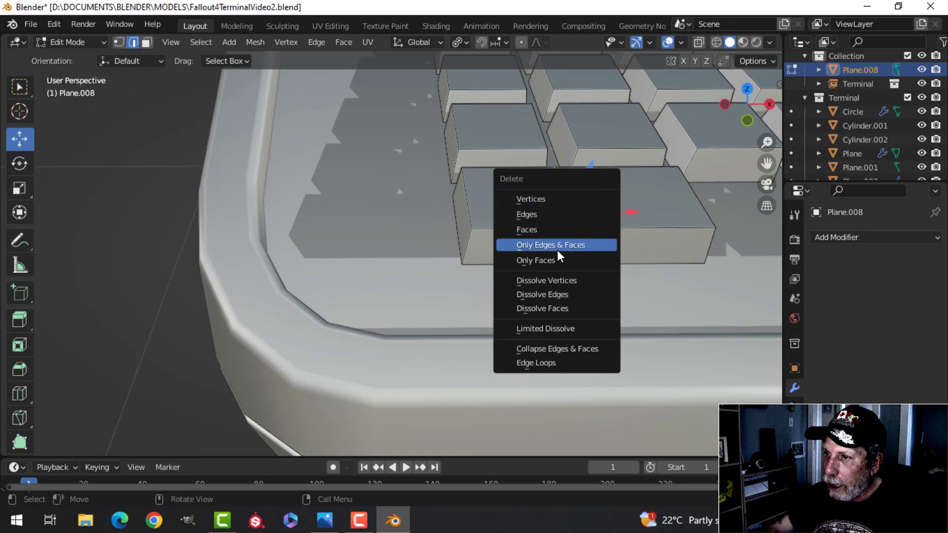
{"action": "left_click", "coordinate": [558, 291]}
{"action": "scroll", "coordinate": [563, 266], "scroll_direction": "down", "scroll_amount": 5}
- Return to Object Mode, isolate the keyboard in local view and deselect it
{"action": "key", "text": "Tab"}
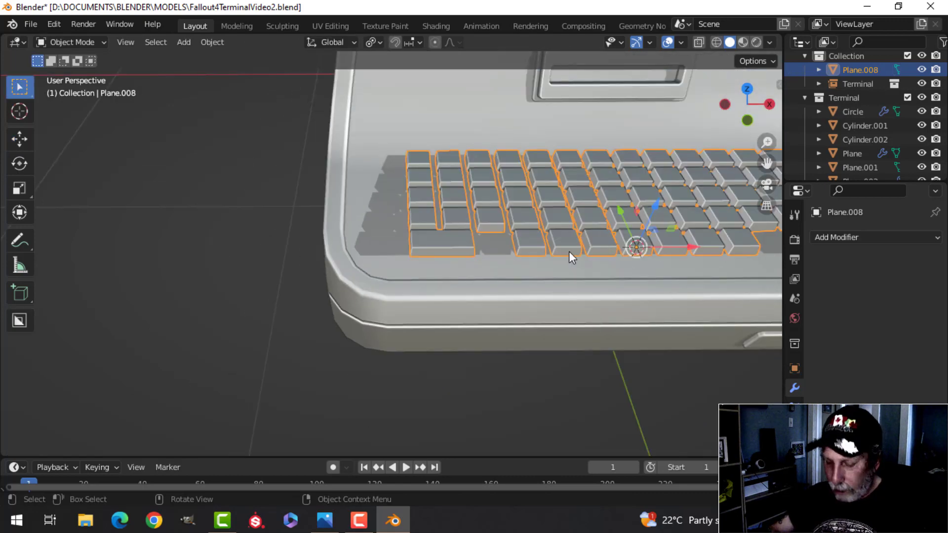
{"action": "key", "text": "KP_Divide"}
{"action": "key", "text": "alt+a"}
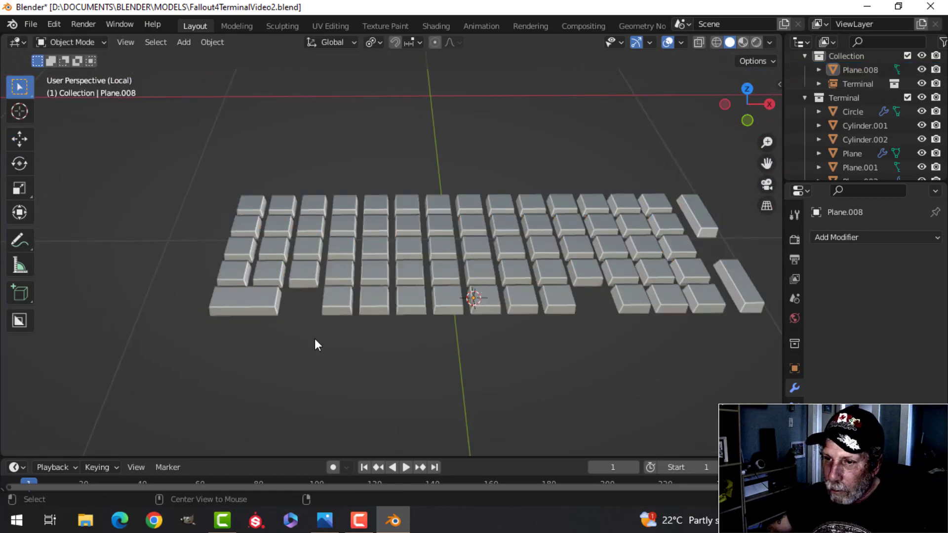
{"action": "middle_click_drag", "start_coordinate": [347, 326], "coordinate": [385, 310], "text": "shift"}
{"action": "scroll", "coordinate": [384, 309], "scroll_direction": "up", "scroll_amount": 3}
{"action": "scroll", "coordinate": [402, 317], "scroll_direction": "down", "scroll_amount": 3}
{"action": "middle_click_drag", "start_coordinate": [457, 315], "coordinate": [426, 268], "text": "shift"}
{"action": "scroll", "coordinate": [395, 277], "scroll_direction": "up", "scroll_amount": 3}
{"action": "middle_click_drag", "start_coordinate": [368, 285], "coordinate": [438, 292], "text": "shift"}
{"action": "scroll", "coordinate": [409, 272], "scroll_direction": "down", "scroll_amount": 4}
- Delete the front-row key immediately right of the gap beside the wide key
{"action": "left_click", "coordinate": [348, 267]}
{"action": "key", "text": "Tab"}
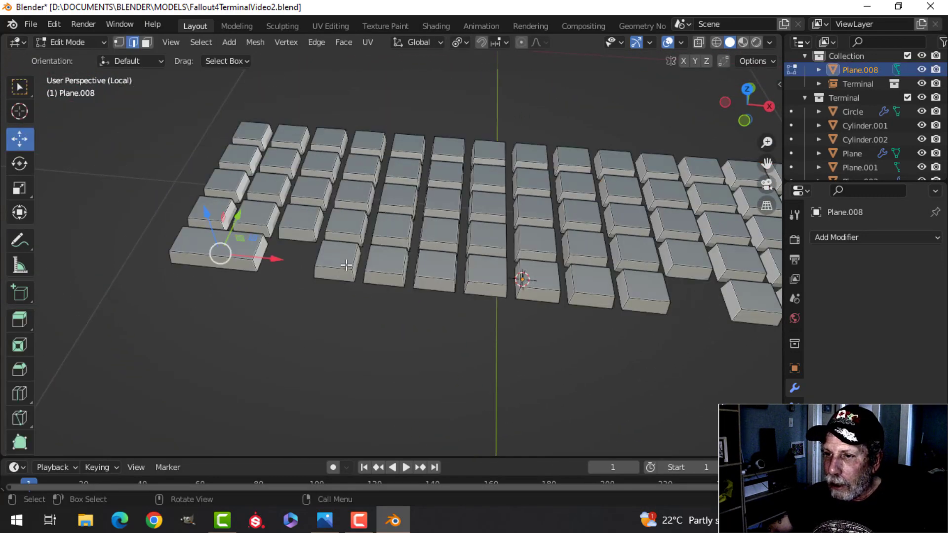
{"action": "left_click", "coordinate": [347, 265]}
{"action": "key", "text": "ctrl+l"}
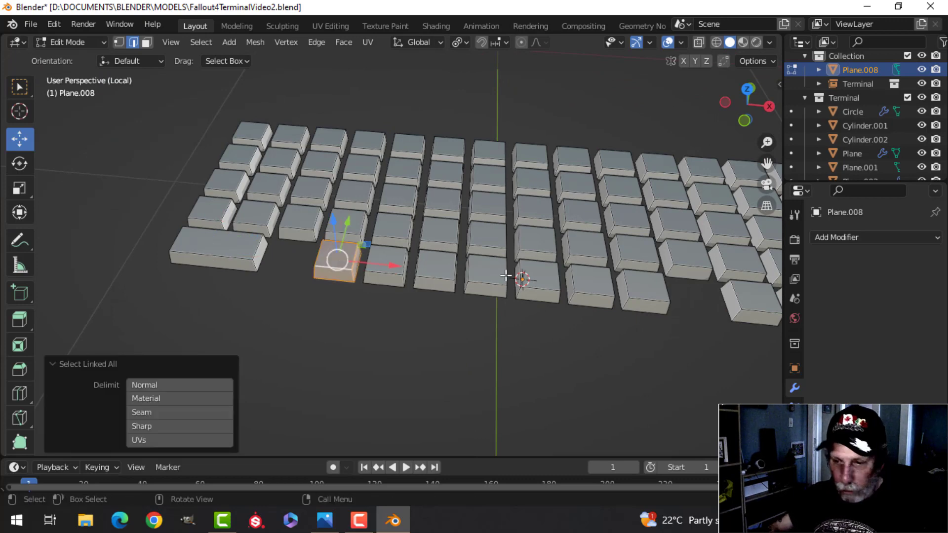
{"action": "key", "text": "x"}
{"action": "left_click", "coordinate": [451, 180]}
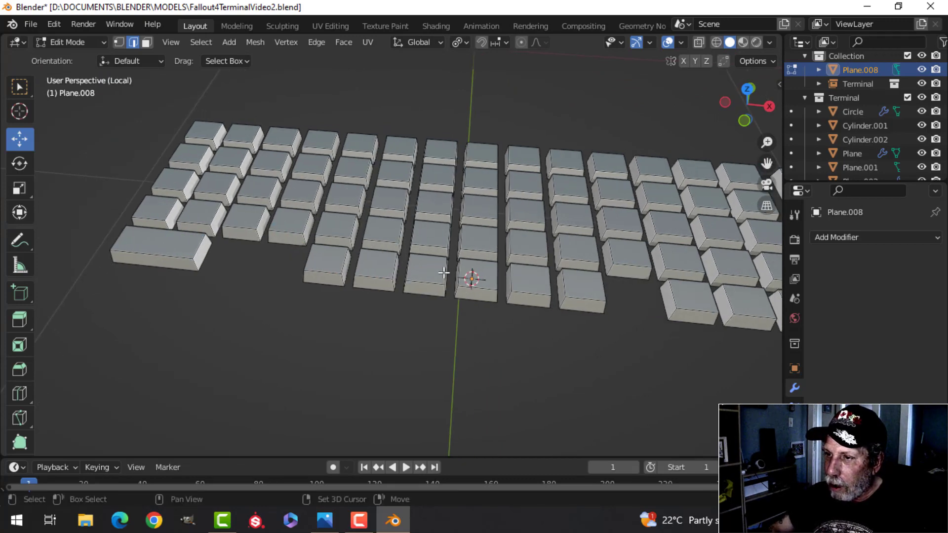
- Bridge the facing sides of the first two keys in the front row's middle group, right of the widened gap
{"action": "middle_click_drag", "start_coordinate": [466, 275], "coordinate": [425, 282]}
{"action": "scroll", "coordinate": [425, 282], "scroll_direction": "up", "scroll_amount": 3}
{"action": "key", "text": "3"}
{"action": "scroll", "coordinate": [470, 268], "scroll_direction": "up", "scroll_amount": 3}
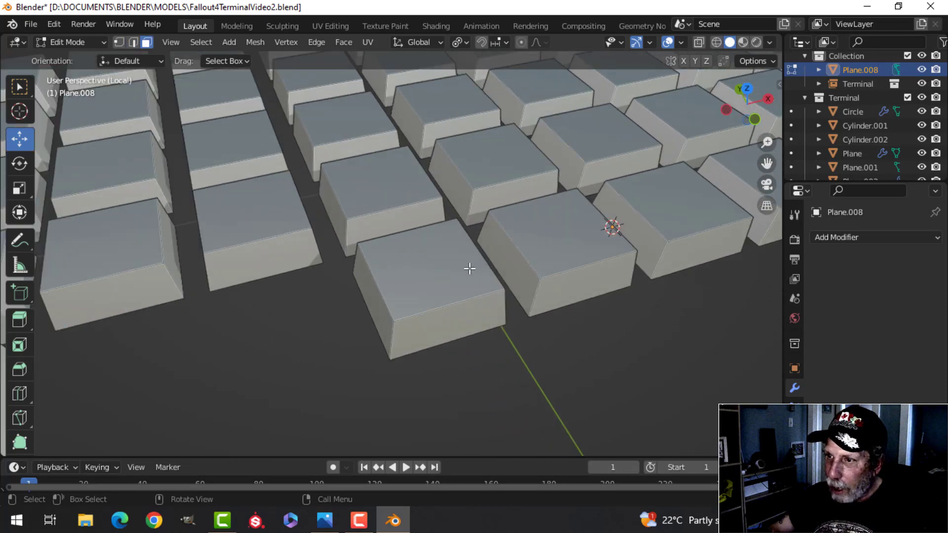
{"action": "left_click", "coordinate": [510, 256]}
{"action": "middle_click_drag", "start_coordinate": [511, 256], "coordinate": [452, 271]}
{"action": "left_click", "coordinate": [327, 231], "text": "shift"}
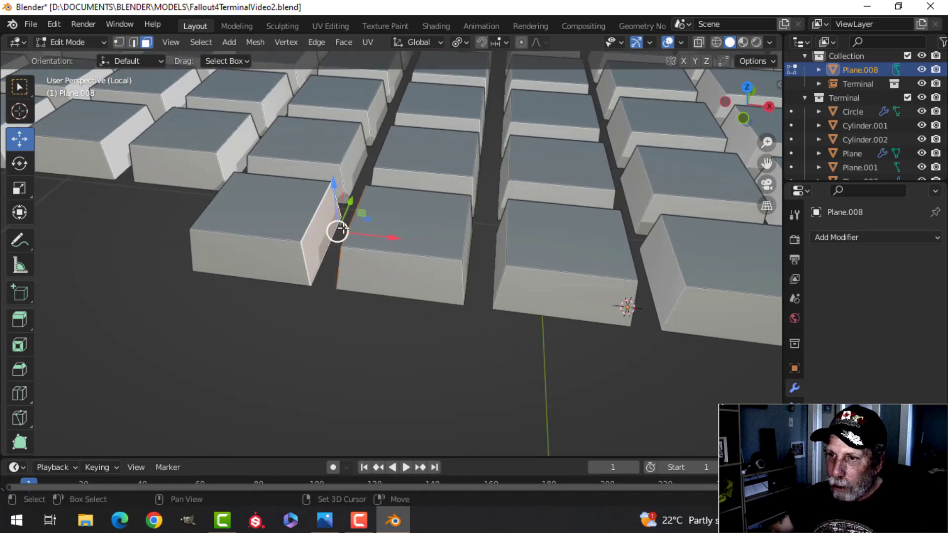
{"action": "key", "text": "ctrl+e"}
{"action": "left_click", "coordinate": [357, 182]}
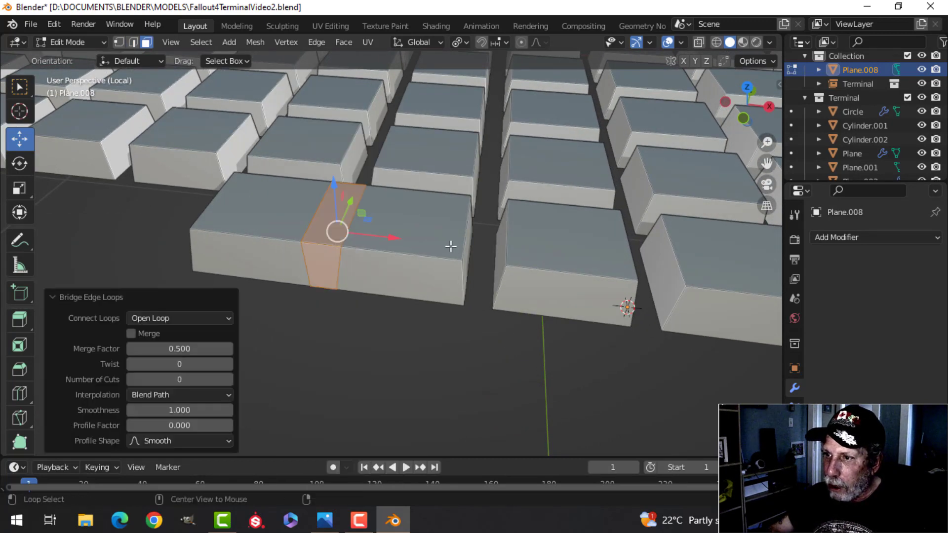
- Bridge the facing sides of the second and third keys in the front row's middle group
{"action": "left_click", "coordinate": [500, 256], "text": "shift"}
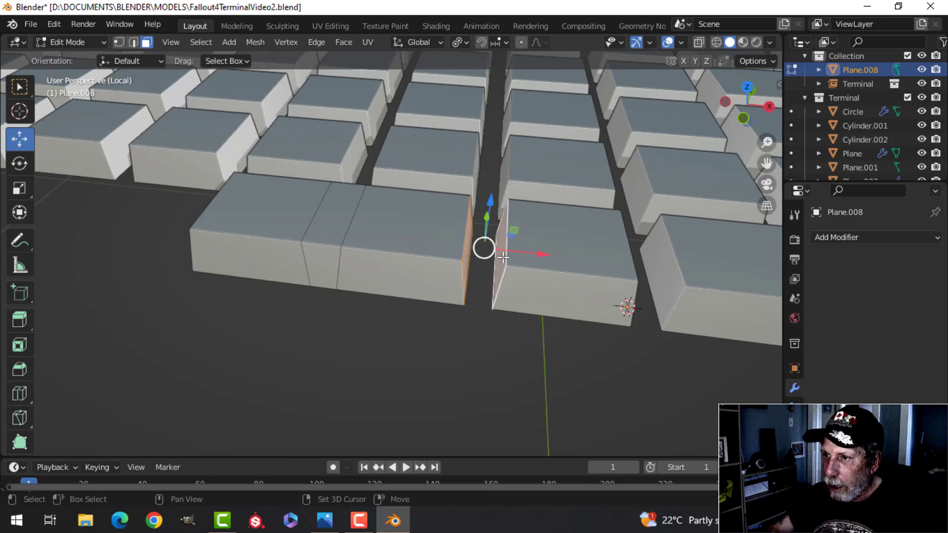
{"action": "key", "text": "ctrl+e"}
{"action": "left_click", "coordinate": [469, 182]}
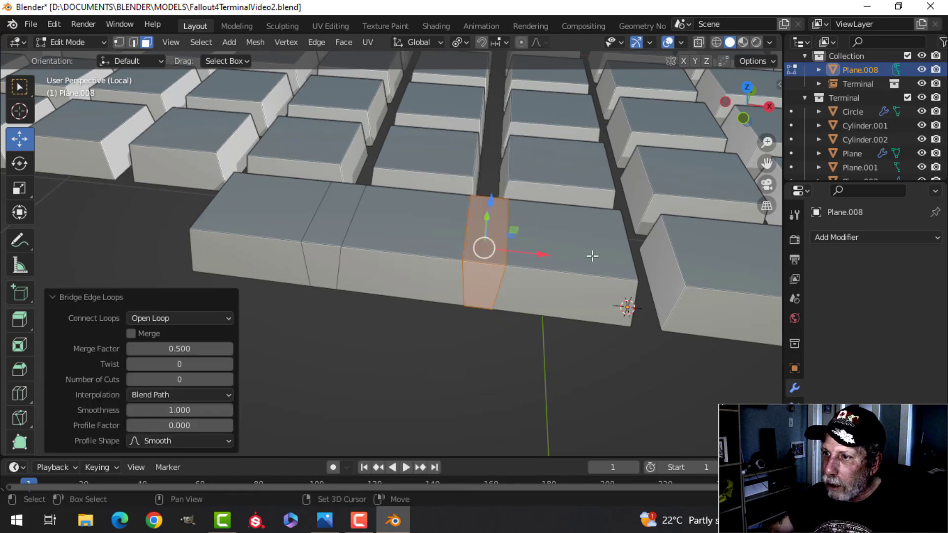
- Extend the joined front-row bar by bridging its third key to the facing side of the fourth key
{"action": "middle_click_drag", "start_coordinate": [662, 262], "coordinate": [489, 256], "text": "shift"}
{"action": "left_click", "coordinate": [448, 238]}
{"action": "left_click", "coordinate": [432, 234]}
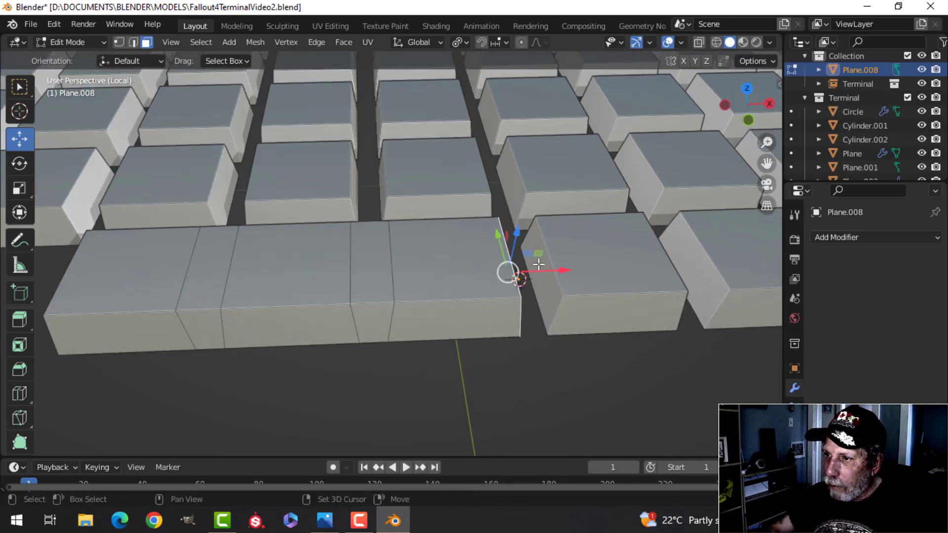
{"action": "left_click", "coordinate": [539, 264], "text": "shift"}
{"action": "key", "text": "ctrl+e"}
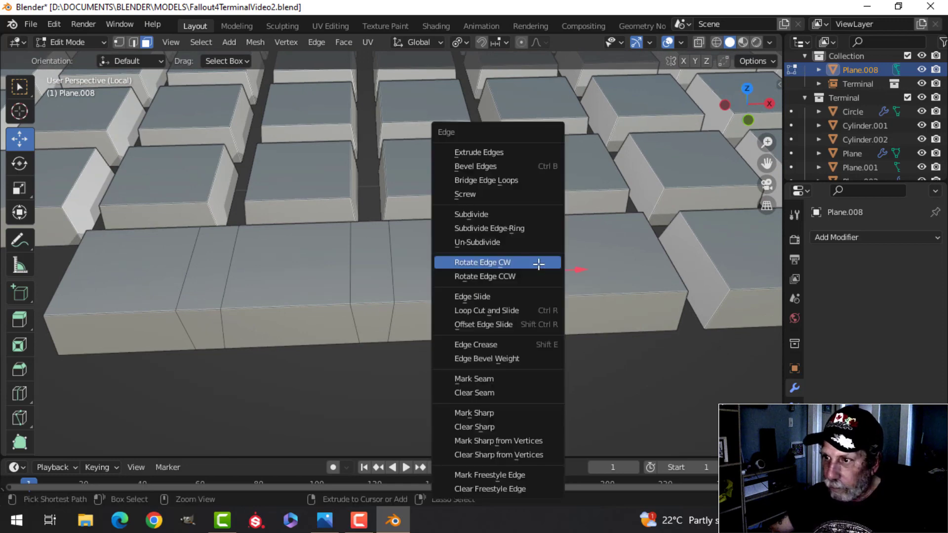
{"action": "left_click", "coordinate": [508, 180]}
- Bridge the front-row bar's right end to the facing side of the fifth key
{"action": "scroll", "coordinate": [516, 262], "scroll_direction": "down", "scroll_amount": 5}
{"action": "scroll", "coordinate": [519, 278], "scroll_direction": "up", "scroll_amount": 4}
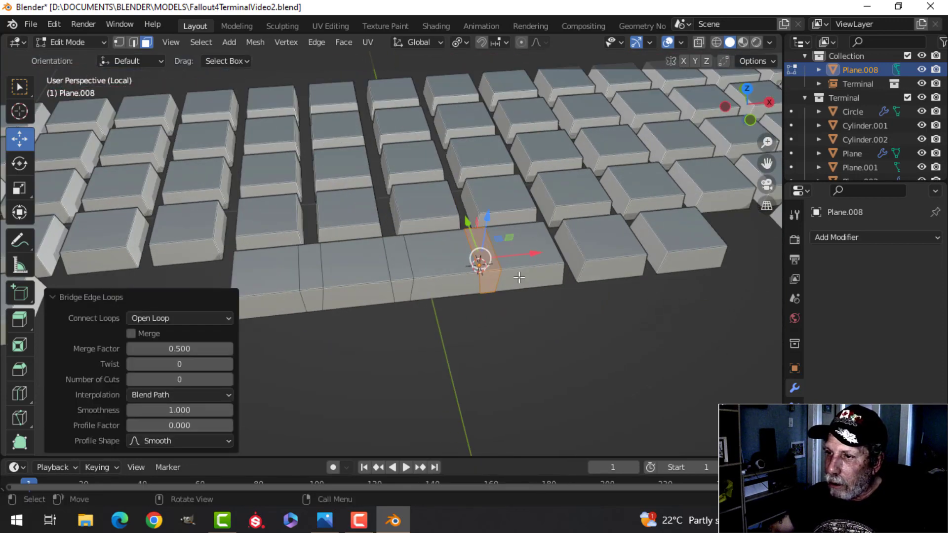
{"action": "middle_click_drag", "start_coordinate": [518, 277], "coordinate": [486, 280]}
{"action": "left_click", "coordinate": [520, 248]}
{"action": "middle_click_drag", "start_coordinate": [520, 248], "coordinate": [449, 256]}
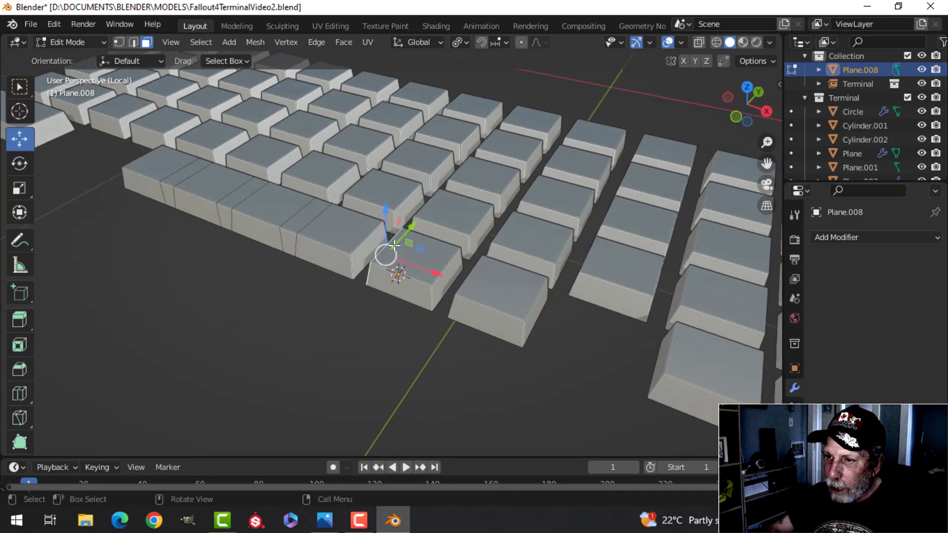
{"action": "left_click", "coordinate": [384, 243], "text": "shift"}
{"action": "key", "text": "ctrl+e"}
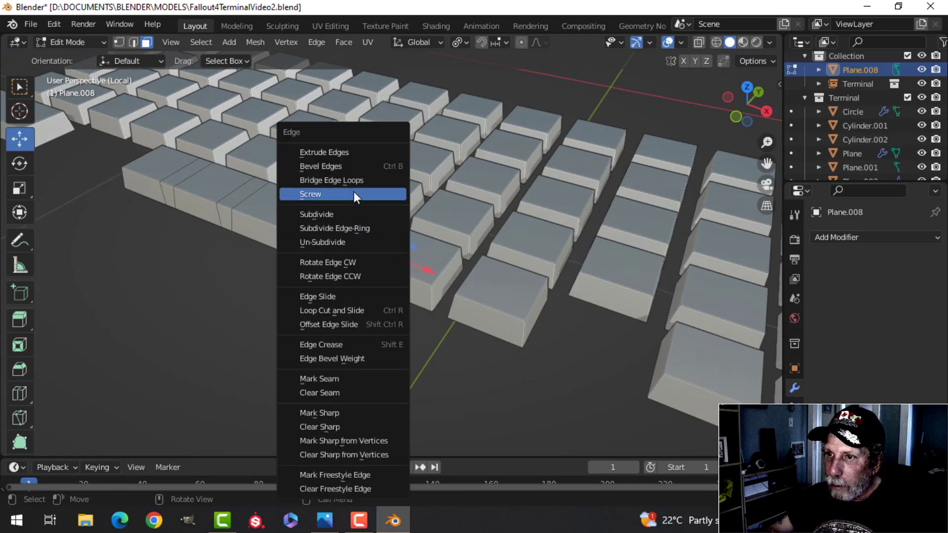
{"action": "left_click", "coordinate": [354, 181]}
- Dissolve all seam edge loops along the five-key bar to form one clean space bar, and deselect the keyboard in Object Mode
{"action": "middle_click_drag", "start_coordinate": [428, 302], "coordinate": [445, 287]}
{"action": "key", "text": "2"}
{"action": "left_click", "coordinate": [402, 246], "text": "alt+shift"}
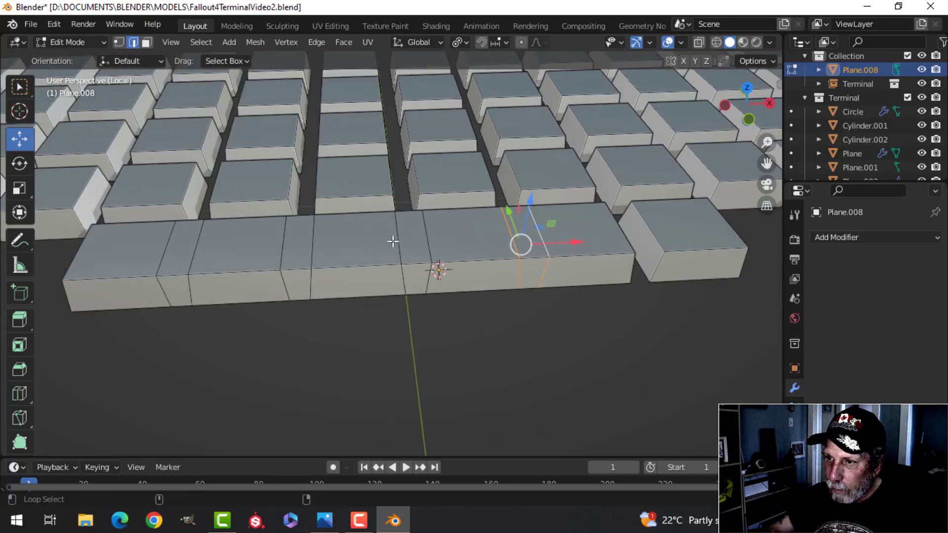
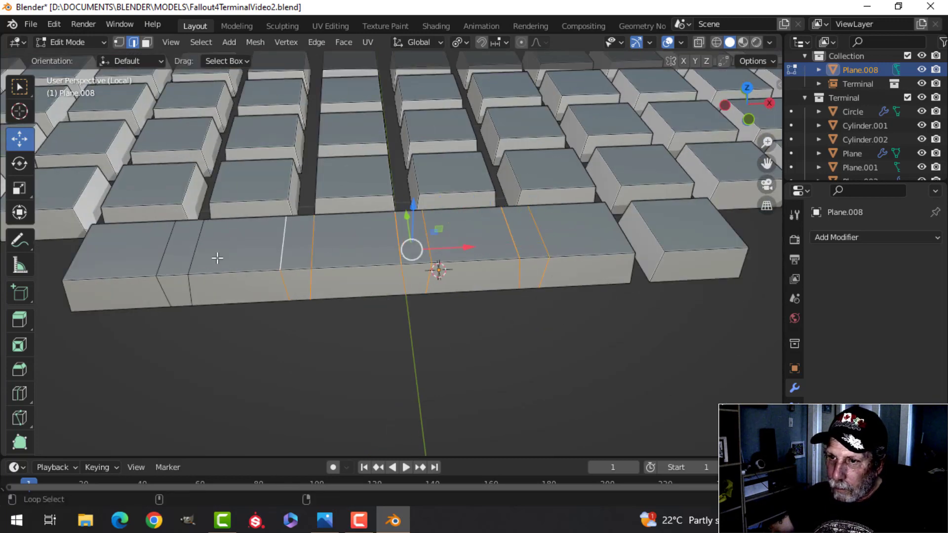
{"action": "key", "text": "x"}
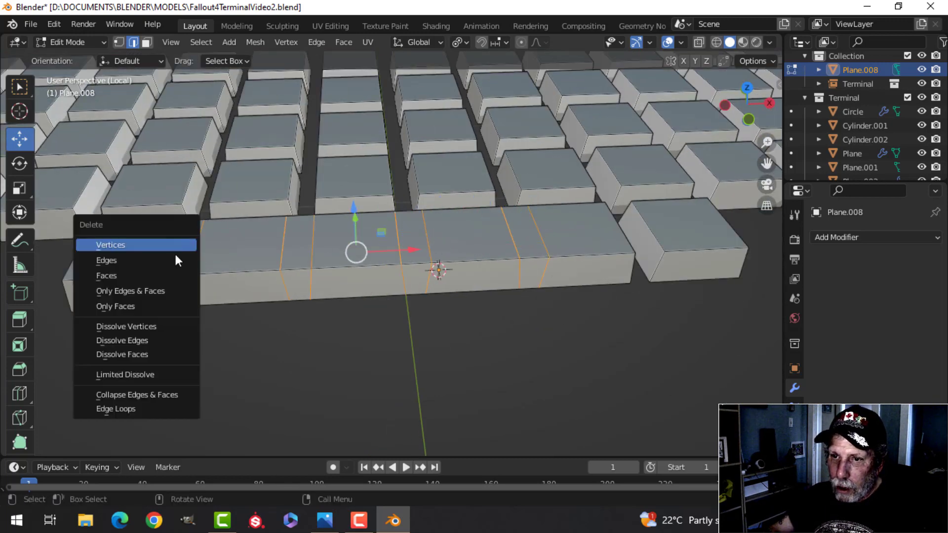
{"action": "left_click", "coordinate": [170, 334]}
{"action": "scroll", "coordinate": [488, 311], "scroll_direction": "down", "scroll_amount": 2}
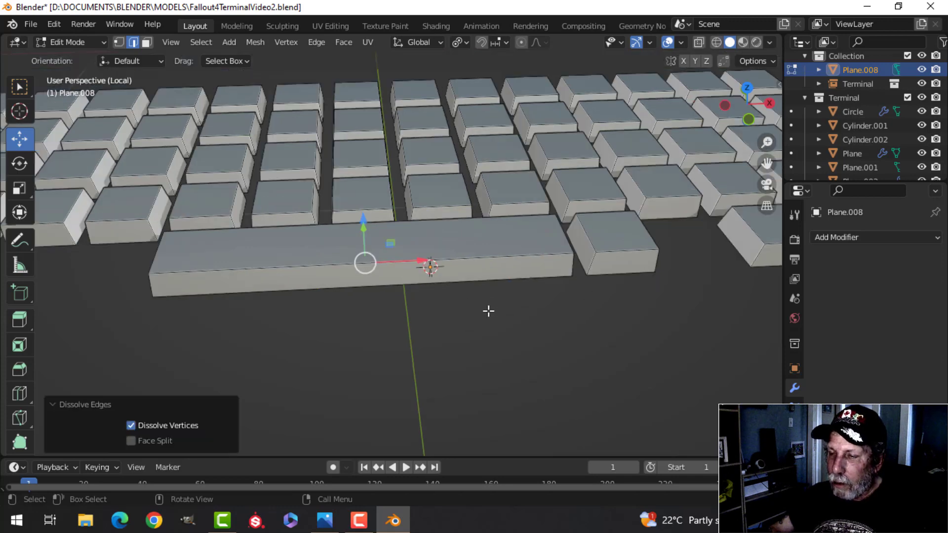
{"action": "scroll", "coordinate": [488, 311], "scroll_direction": "down", "scroll_amount": 3}
{"action": "key", "text": "Tab"}
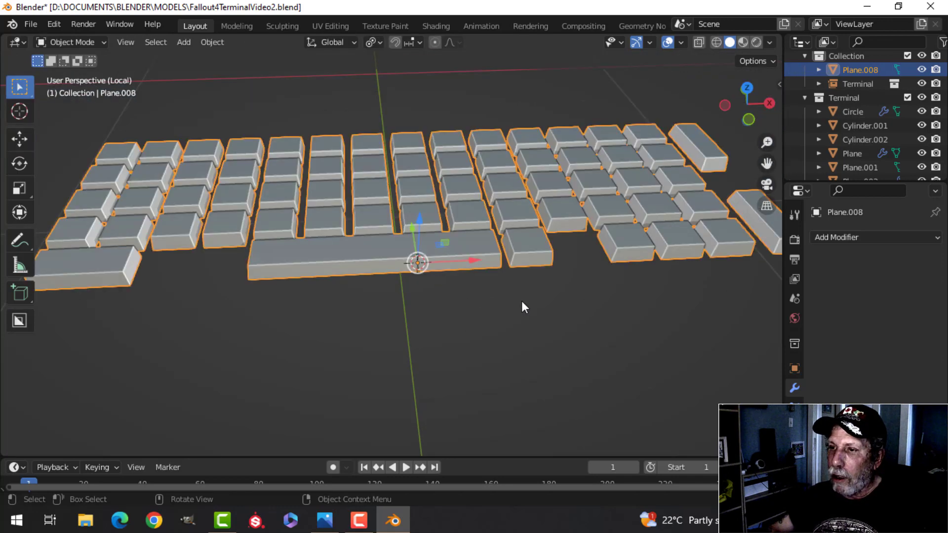
{"action": "left_click", "coordinate": [521, 301]}
- Delete the whole single key immediately right of the space bar and return to Object Mode
{"action": "middle_click_drag", "start_coordinate": [513, 289], "coordinate": [422, 292]}
{"action": "scroll", "coordinate": [488, 319], "scroll_direction": "down", "scroll_amount": 4}
{"action": "scroll", "coordinate": [488, 328], "scroll_direction": "up", "scroll_amount": 1}
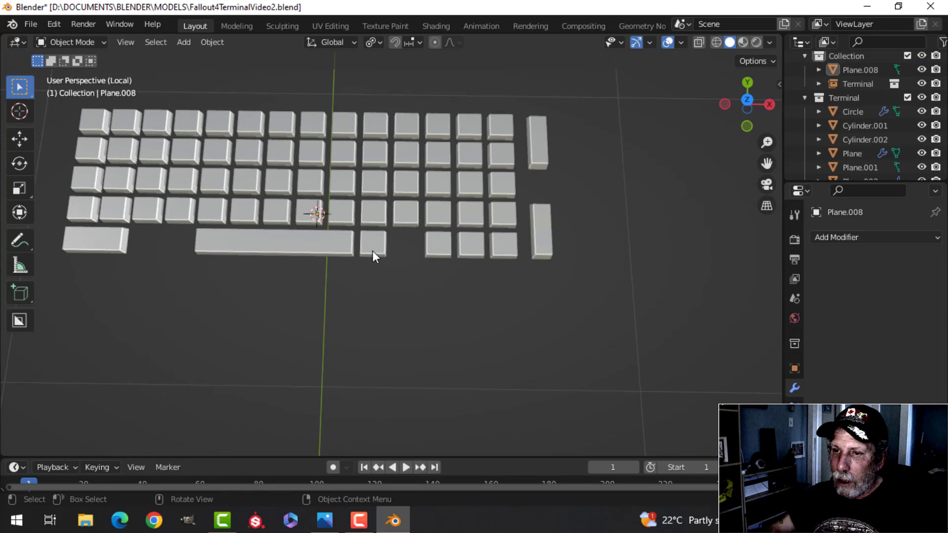
{"action": "middle_click_drag", "start_coordinate": [372, 251], "coordinate": [401, 262]}
{"action": "key", "text": "Tab"}
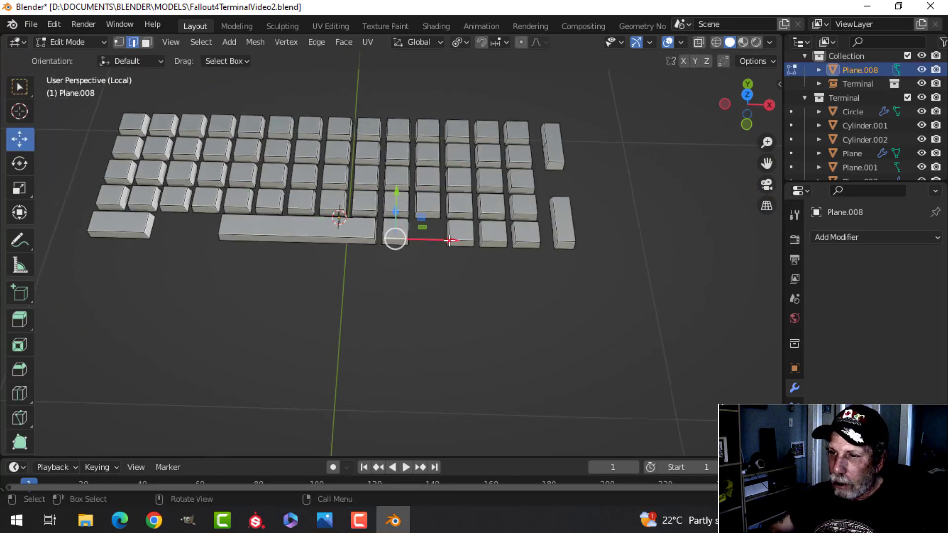
{"action": "key", "text": "ctrl+l"}
{"action": "key", "text": "x"}
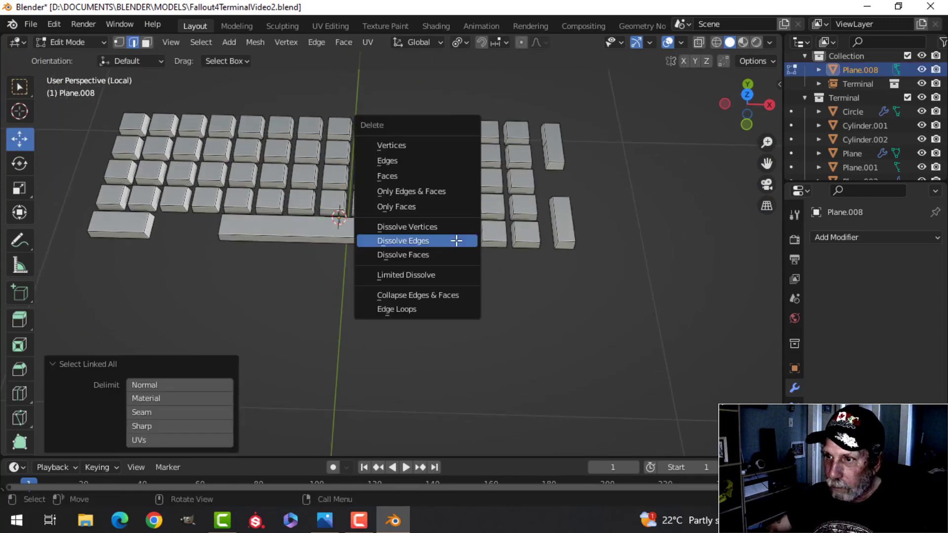
{"action": "left_click", "coordinate": [416, 145]}
{"action": "key", "text": "Tab"}
{"action": "scroll", "coordinate": [514, 283], "scroll_direction": "down", "scroll_amount": 3}
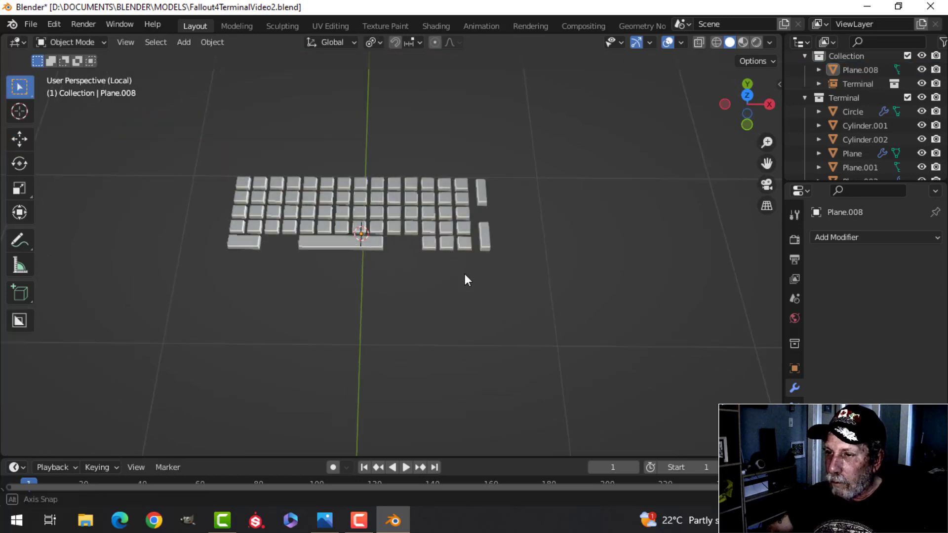
- Delete the rightmost square key in the row directly behind the front row
{"action": "scroll", "coordinate": [464, 279], "scroll_direction": "up", "scroll_amount": 3}
{"action": "middle_click_drag", "start_coordinate": [464, 309], "coordinate": [499, 260]}
{"action": "key", "text": "Tab"}
{"action": "left_click", "coordinate": [497, 258]}
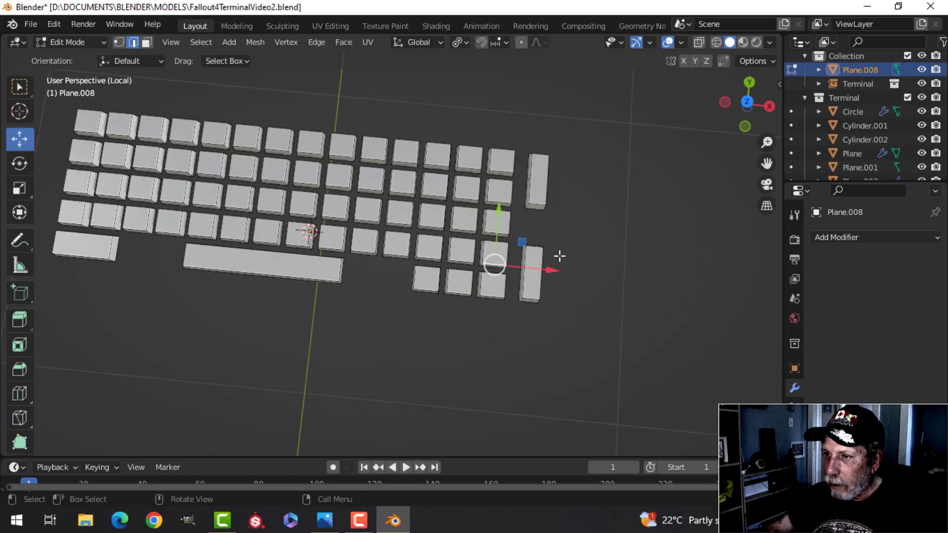
{"action": "key", "text": "ctrl+l"}
{"action": "key", "text": "x"}
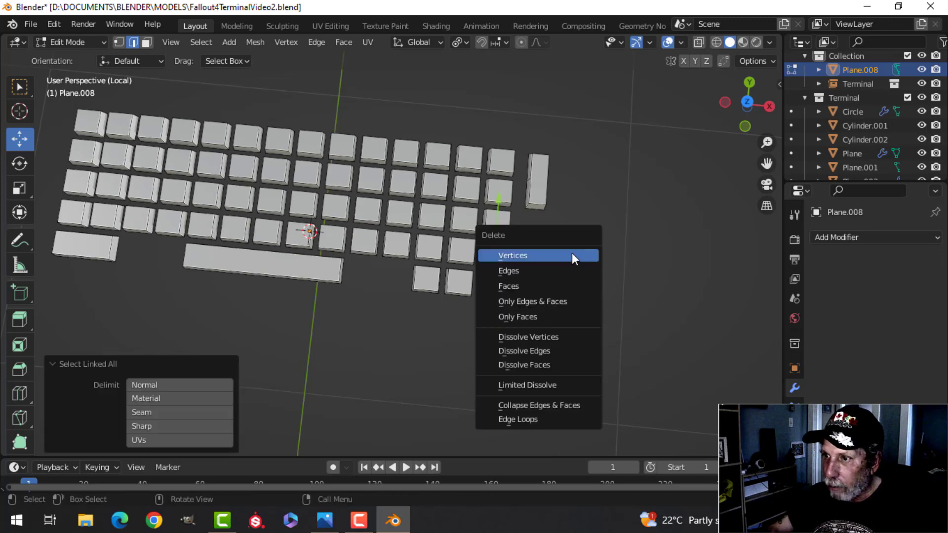
{"action": "key", "text": "Escape"}
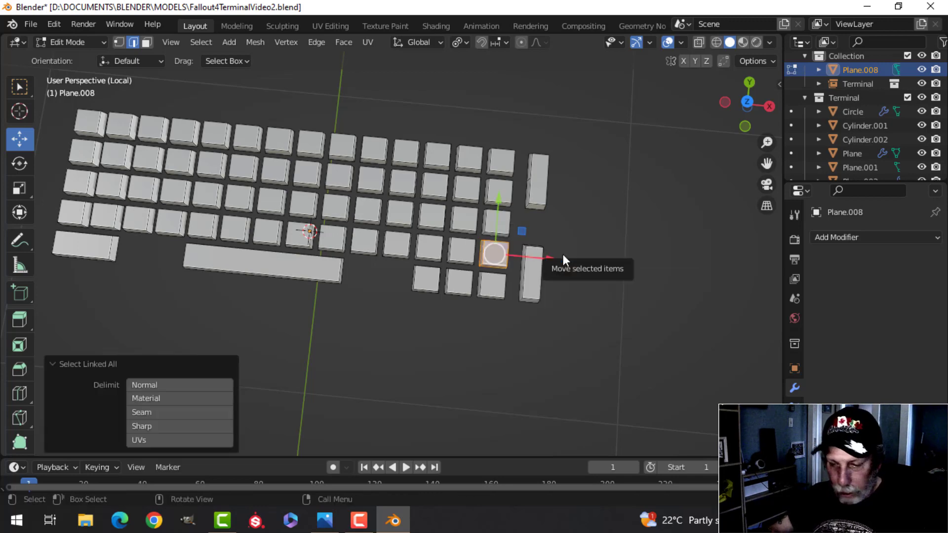
{"action": "key", "text": "x"}
{"action": "left_click", "coordinate": [563, 254]}
{"action": "left_click", "coordinate": [535, 295]}
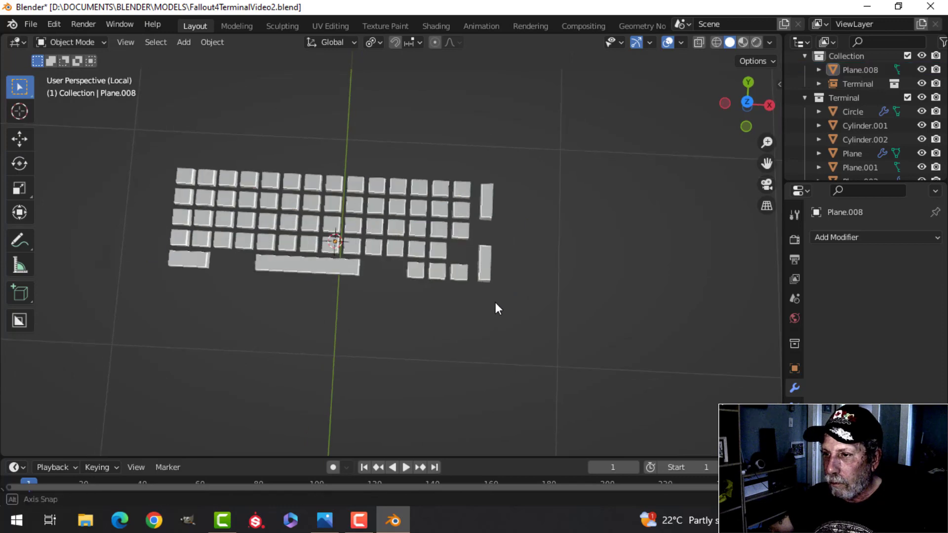
- Bridge the facing sides of the first two keys at the left end of the second row from the back
{"action": "middle_click_drag", "start_coordinate": [495, 309], "coordinate": [553, 255]}
{"action": "left_click", "coordinate": [446, 321]}
{"action": "key", "text": "Tab"}
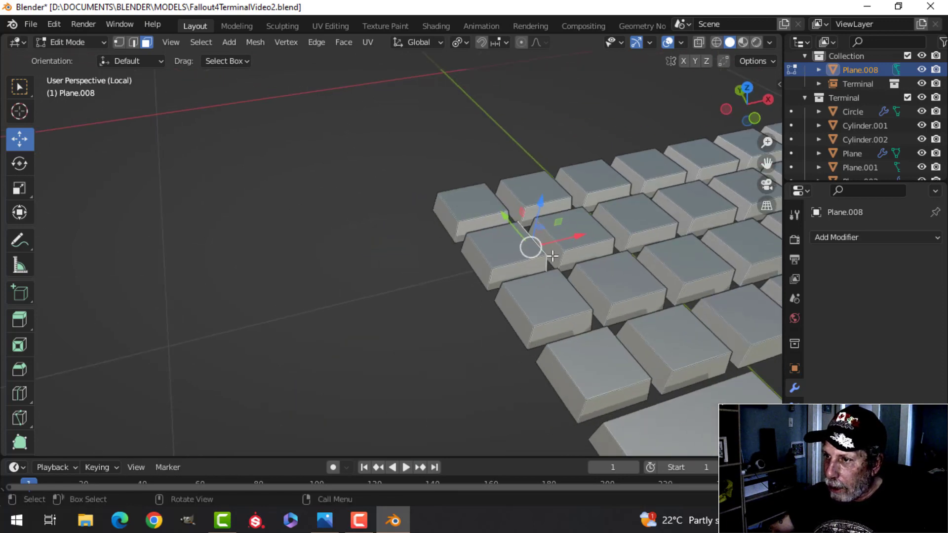
{"action": "key", "text": "x"}
{"action": "key", "text": "Escape"}
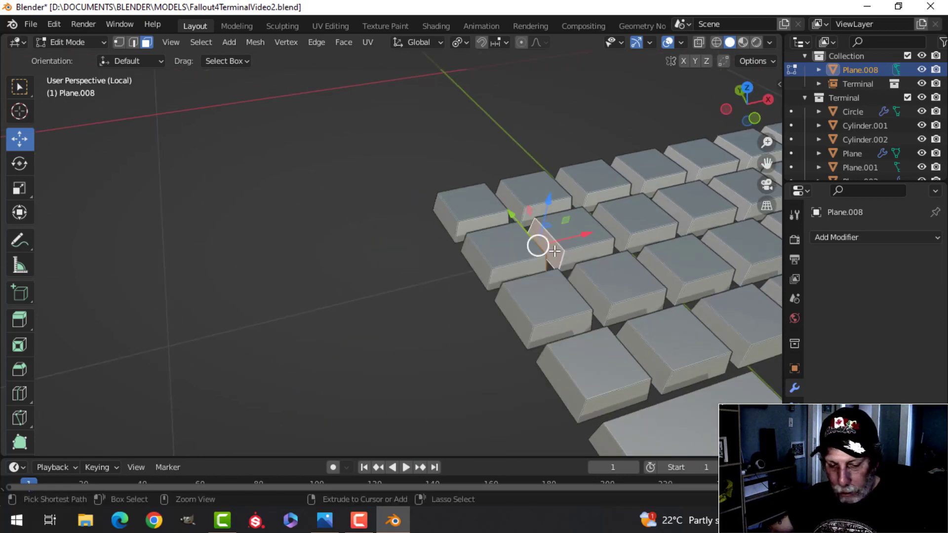
{"action": "key", "text": "ctrl+e"}
{"action": "left_click", "coordinate": [517, 181]}
{"action": "middle_click_drag", "start_coordinate": [516, 185], "coordinate": [464, 272]}
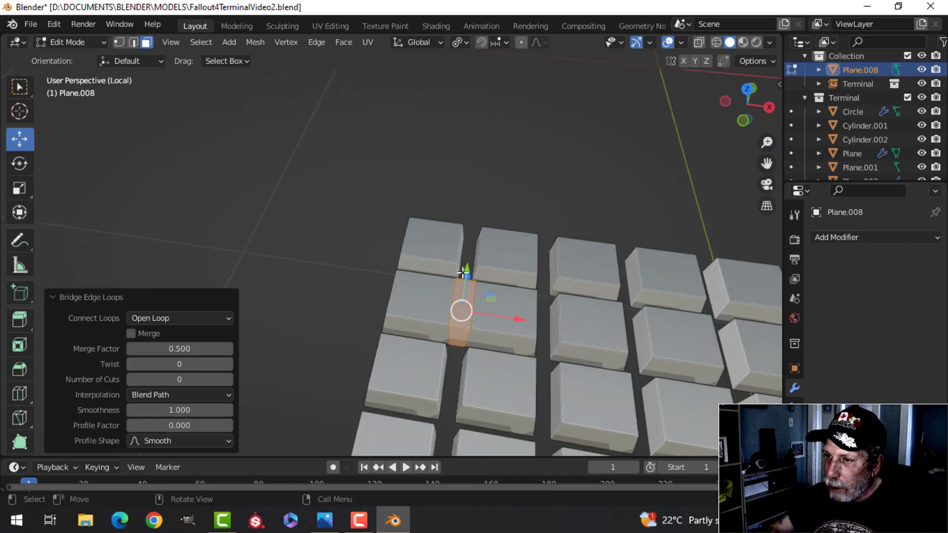
- Dissolve the bridge's seam edges to leave one wide key at that row's left end, and deselect the keyboard in Object Mode
{"action": "scroll", "coordinate": [463, 273], "scroll_direction": "up", "scroll_amount": 1}
{"action": "key", "text": "alt+a"}
{"action": "key", "text": "2"}
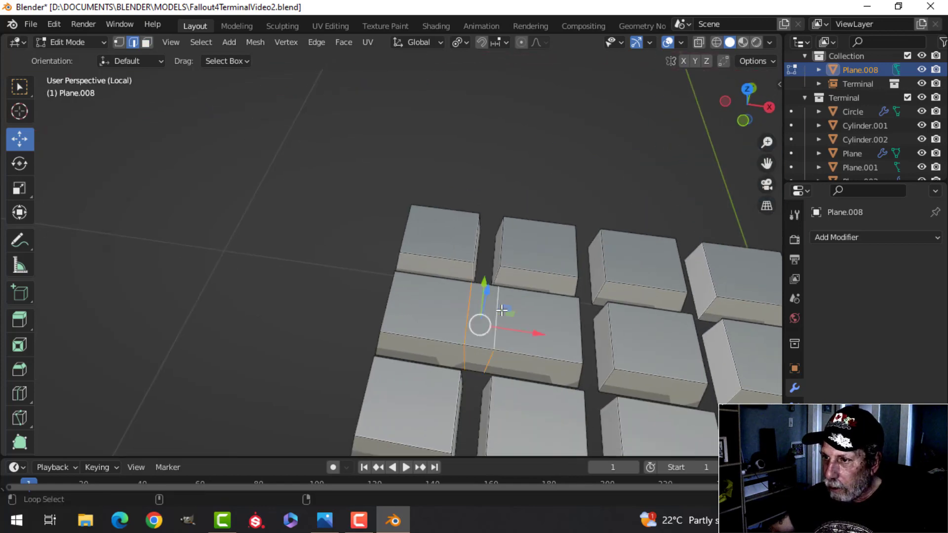
{"action": "key", "text": "x"}
{"action": "left_click", "coordinate": [477, 404]}
{"action": "key", "text": "Tab"}
{"action": "scroll", "coordinate": [535, 383], "scroll_direction": "down", "scroll_amount": 5}
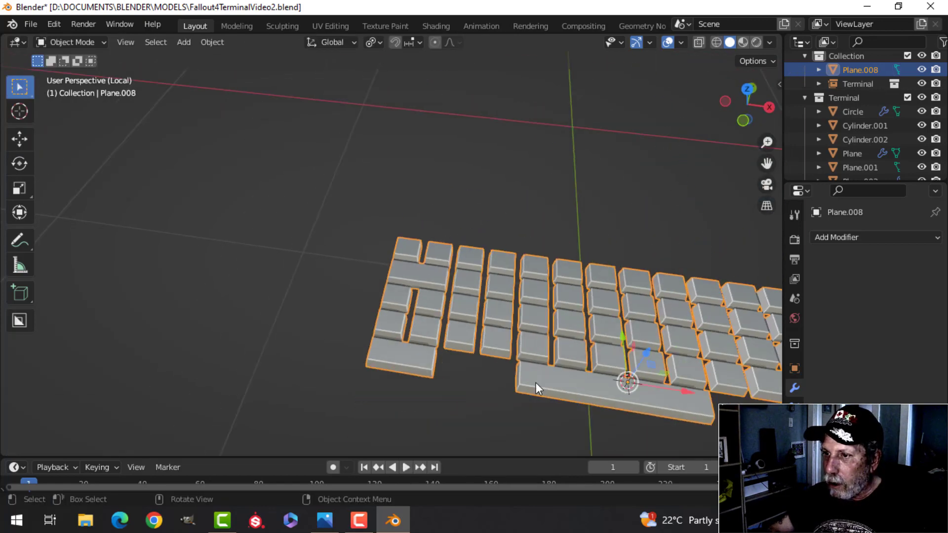
{"action": "key", "text": "alt+a"}
- Delete the rightmost square key of the front row, then return to Object Mode with nothing selected
{"action": "middle_click_drag", "start_coordinate": [535, 383], "coordinate": [488, 354]}
{"action": "scroll", "coordinate": [449, 345], "scroll_direction": "up", "scroll_amount": 3}
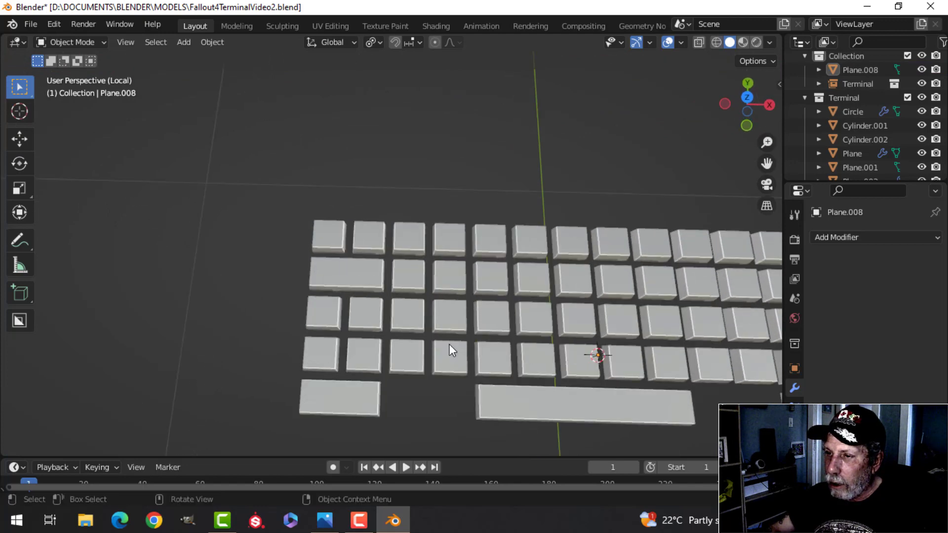
{"action": "scroll", "coordinate": [449, 344], "scroll_direction": "down", "scroll_amount": 5}
{"action": "middle_click_drag", "start_coordinate": [561, 343], "coordinate": [478, 330], "text": "shift"}
{"action": "scroll", "coordinate": [524, 335], "scroll_direction": "up", "scroll_amount": 2}
{"action": "middle_click_drag", "start_coordinate": [610, 341], "coordinate": [503, 302], "text": "shift"}
{"action": "left_click", "coordinate": [496, 301]}
{"action": "key", "text": "Tab"}
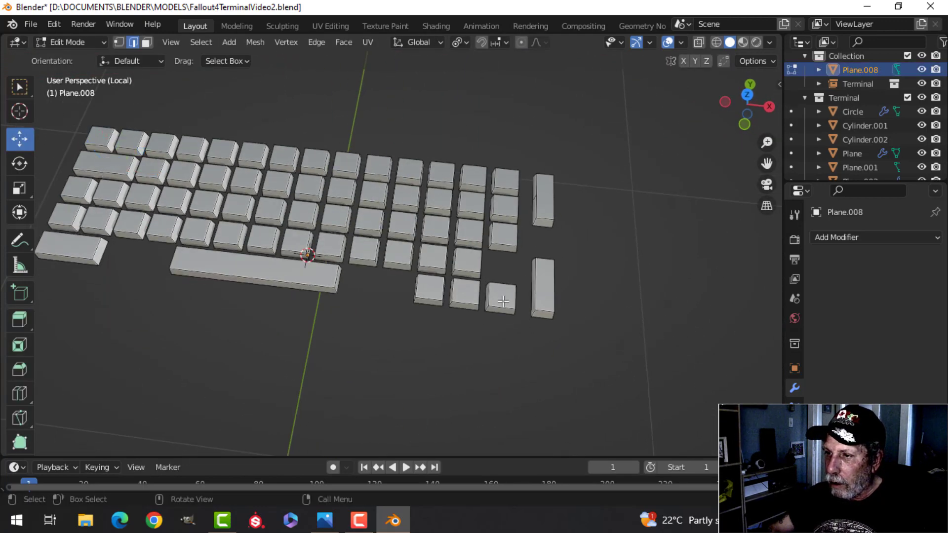
{"action": "key", "text": "ctrl+l"}
{"action": "key", "text": "x"}
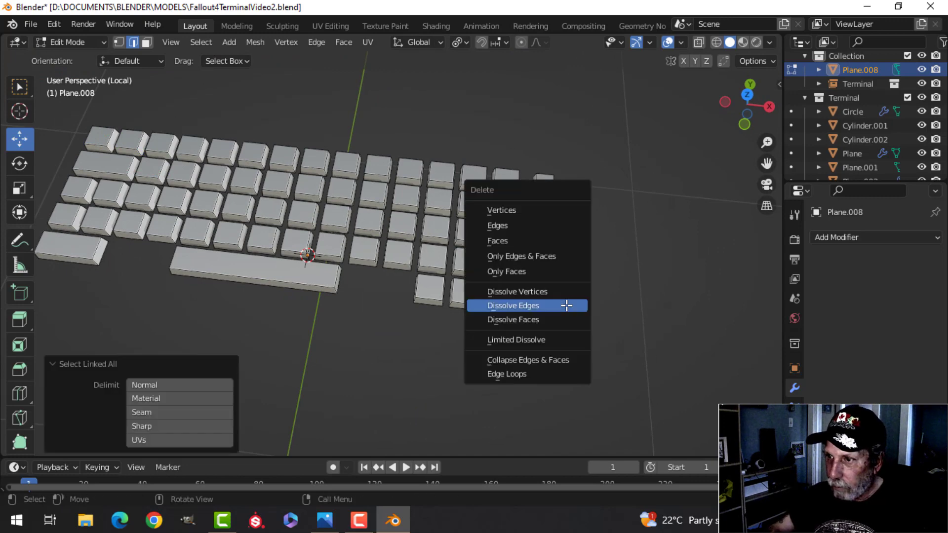
{"action": "left_click", "coordinate": [531, 209]}
{"action": "scroll", "coordinate": [576, 324], "scroll_direction": "down", "scroll_amount": 3}
{"action": "key", "text": "Tab"}
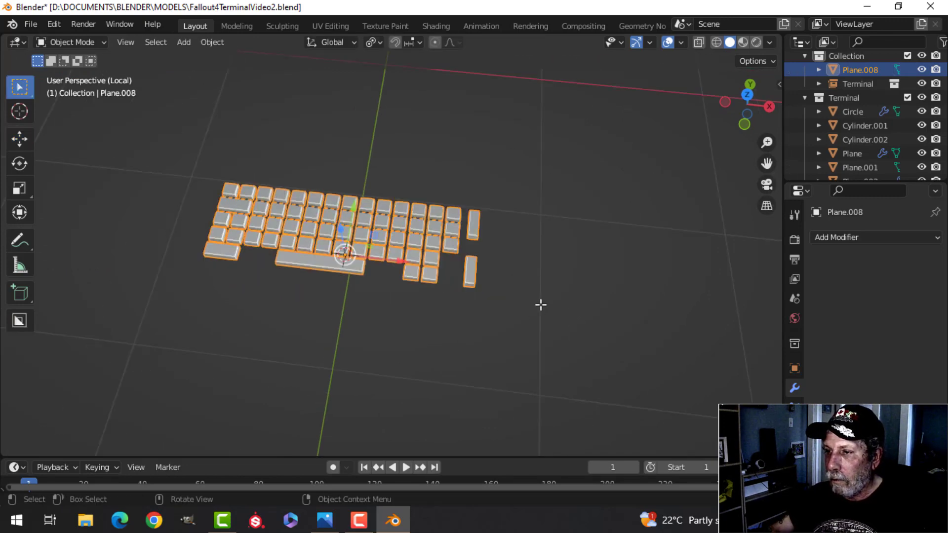
{"action": "scroll", "coordinate": [540, 304], "scroll_direction": "up", "scroll_amount": 3}
{"action": "key", "text": "alt+a"}
- Move the entire long key at the front of the far-right column about 0.076 m along Y towards the rear long key
{"action": "middle_click_drag", "start_coordinate": [632, 326], "coordinate": [527, 389]}
{"action": "left_click", "coordinate": [497, 366]}
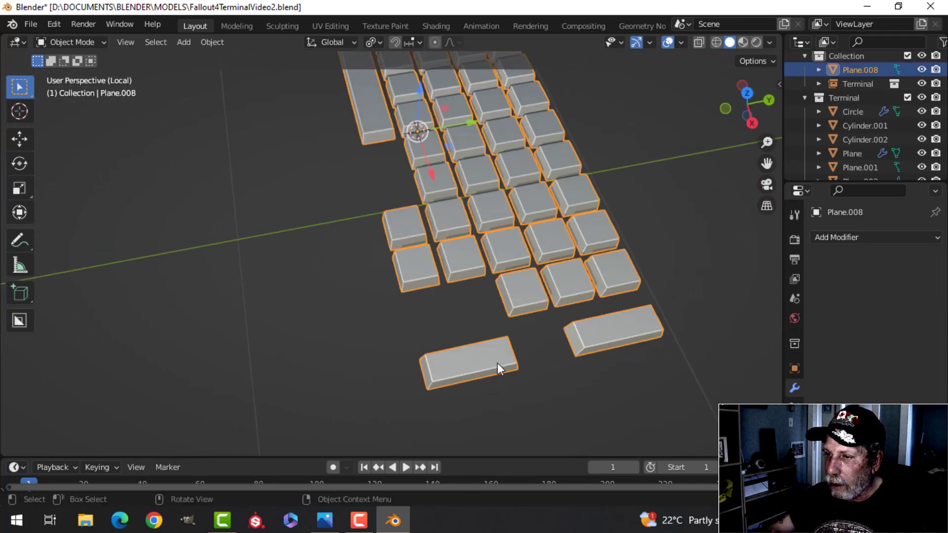
{"action": "key", "text": "Tab"}
{"action": "key", "text": "ctrl+l"}
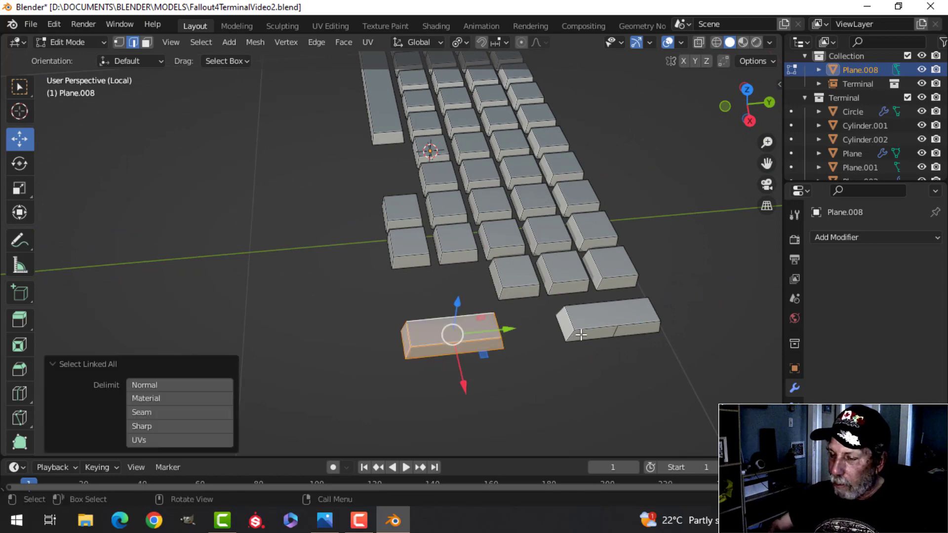
{"action": "left_click_drag", "start_coordinate": [507, 334], "coordinate": [562, 331]}
- Snap the front long key of the far-right column along Y to the edge of the adjacent square-key row, using Vertex snapping
{"action": "key", "text": "KP_7"}
{"action": "scroll", "coordinate": [561, 331], "scroll_direction": "up", "scroll_amount": 4}
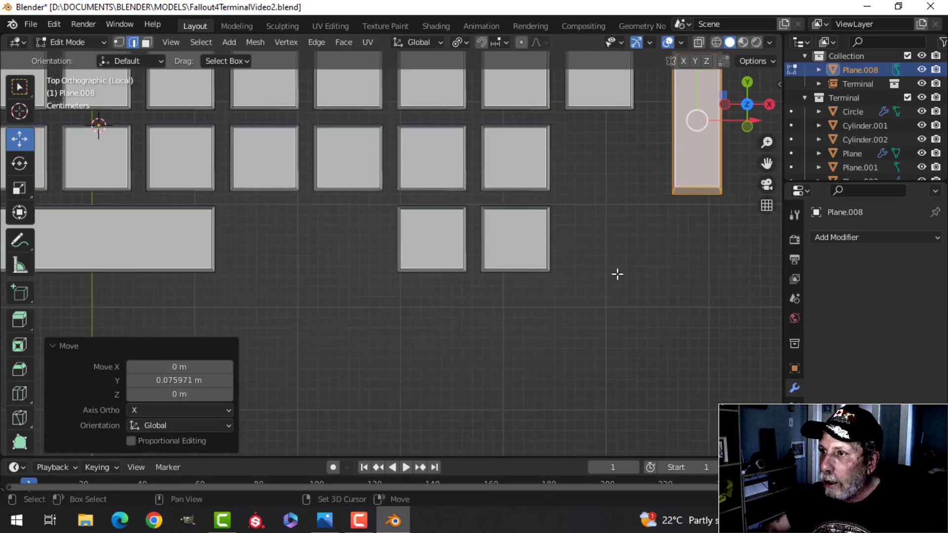
{"action": "middle_click_drag", "start_coordinate": [616, 273], "coordinate": [329, 454], "text": "shift"}
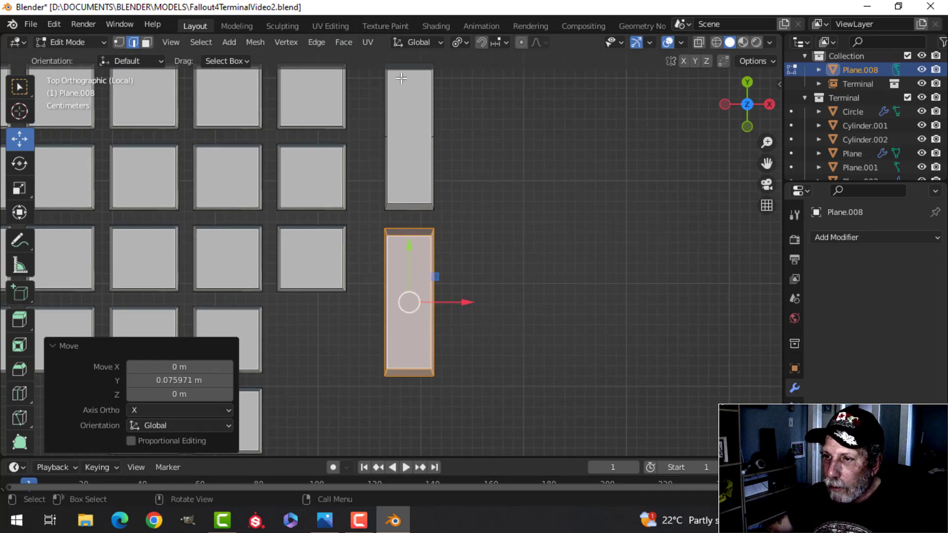
{"action": "left_click", "coordinate": [463, 43]}
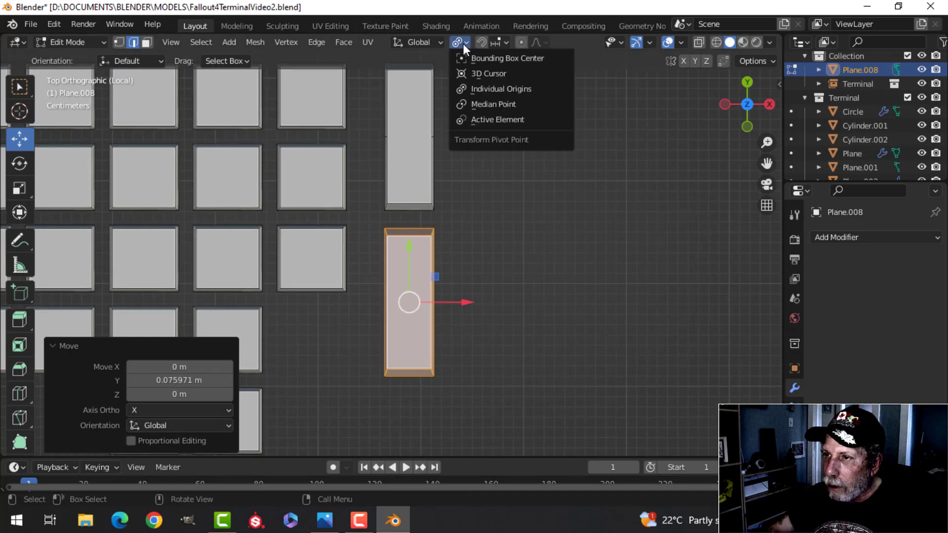
{"action": "left_click", "coordinate": [489, 104]}
{"action": "left_click", "coordinate": [498, 43]}
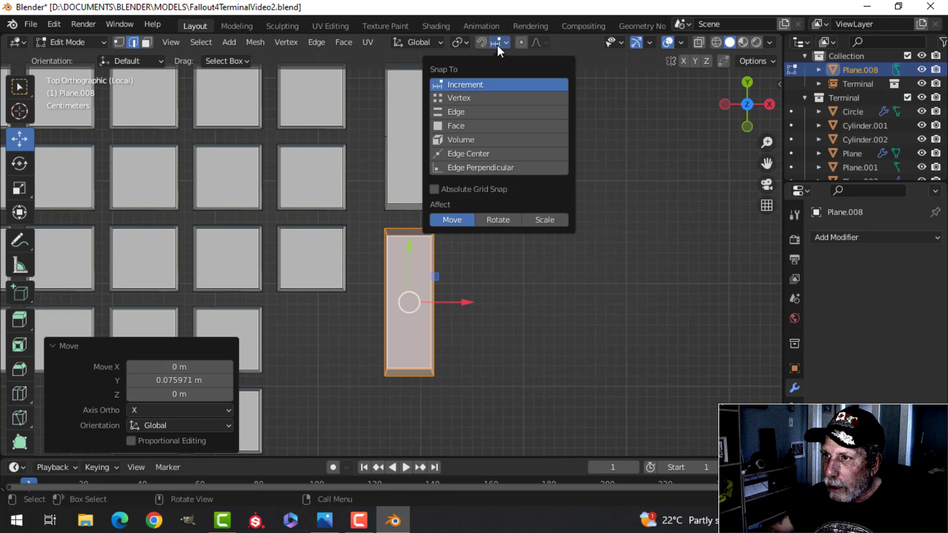
{"action": "left_click", "coordinate": [470, 97]}
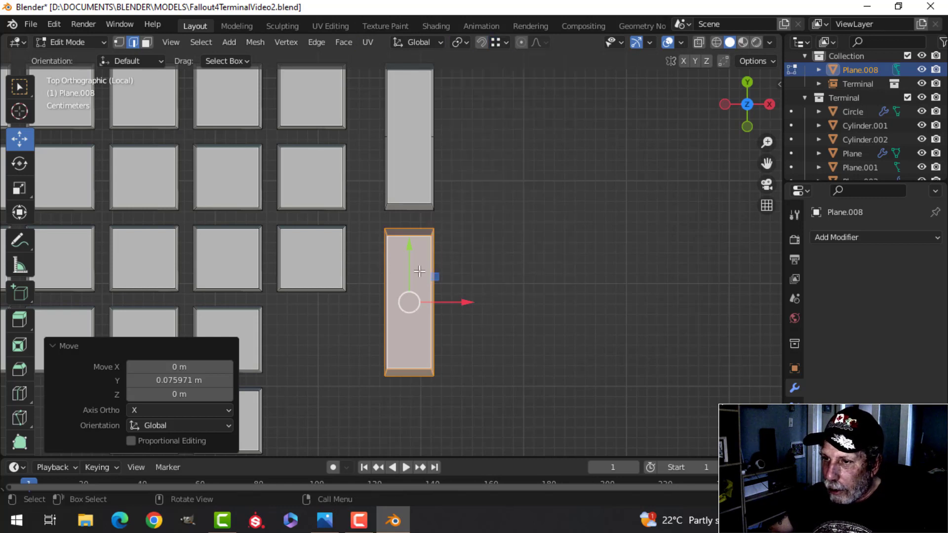
{"action": "left_click_drag", "start_coordinate": [407, 251], "coordinate": [356, 227]}
{"action": "key", "text": "Tab"}
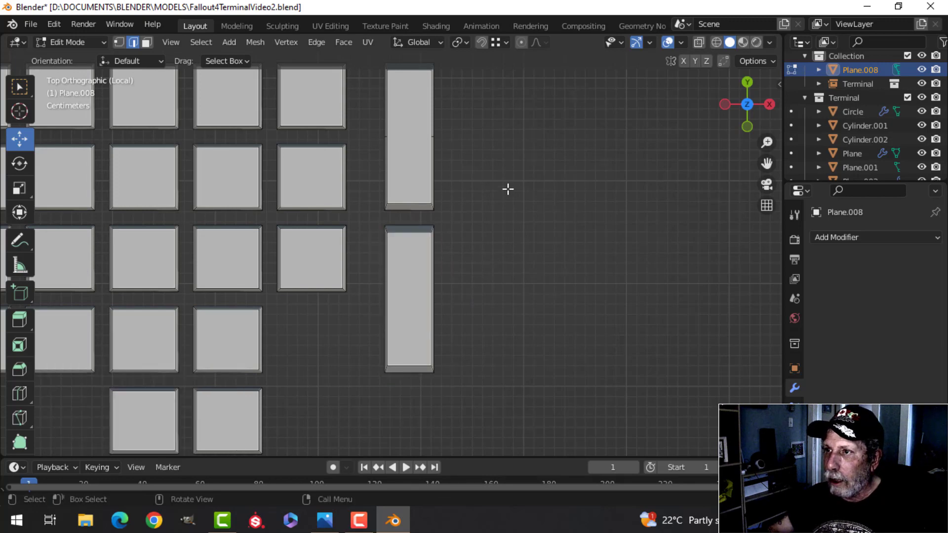
- Return to Object Mode with nothing selected and exit local view to show the keyboard within the whole terminal
{"action": "key", "text": "Tab"}
{"action": "scroll", "coordinate": [506, 230], "scroll_direction": "down", "scroll_amount": 6}
{"action": "left_click", "coordinate": [479, 251]}
{"action": "middle_click_drag", "start_coordinate": [349, 290], "coordinate": [494, 197], "text": "shift"}
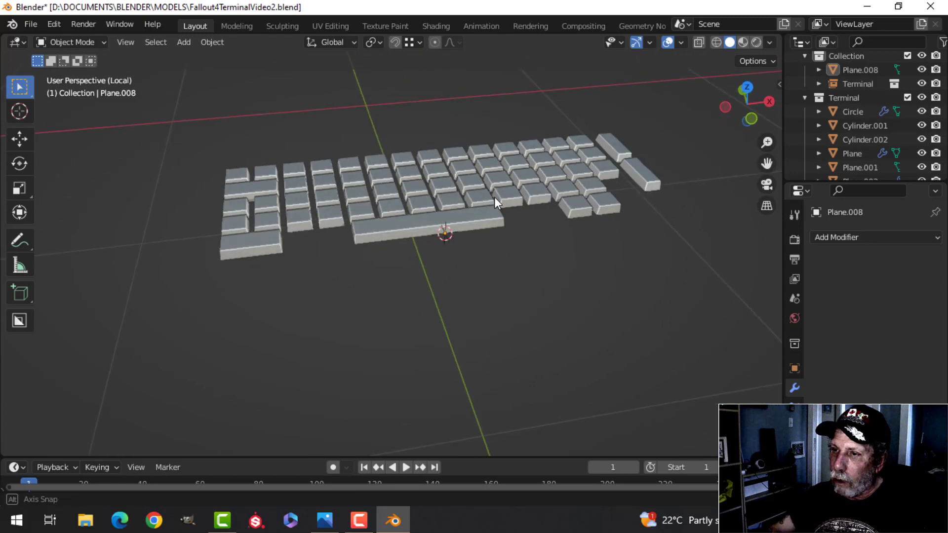
{"action": "key", "text": "KP_Divide"}
- Select all the coplanar top faces of the keys and bevel them about 0.005 m with three segments, finishing in Object Mode
{"action": "key", "text": "Tab"}
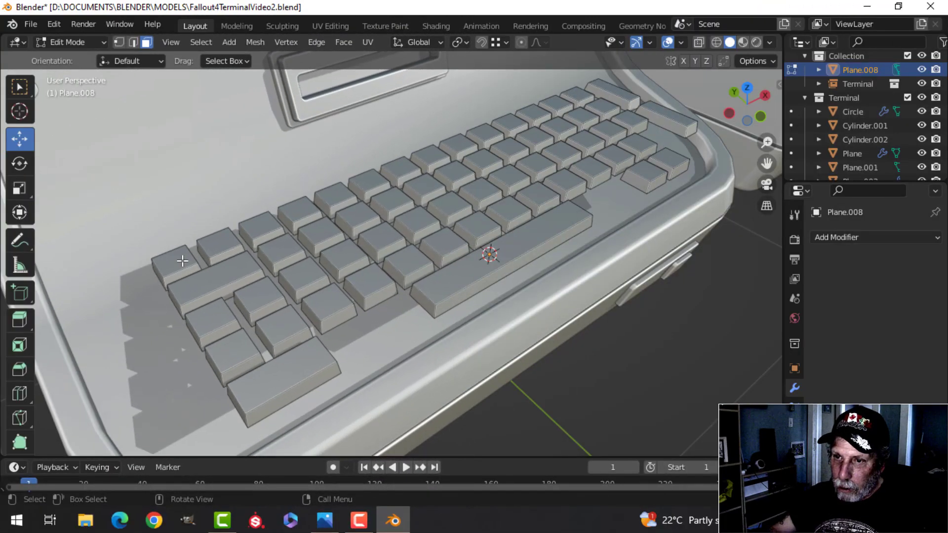
{"action": "left_click", "coordinate": [201, 42]}
{"action": "mouse_move", "coordinate": [238, 207]}
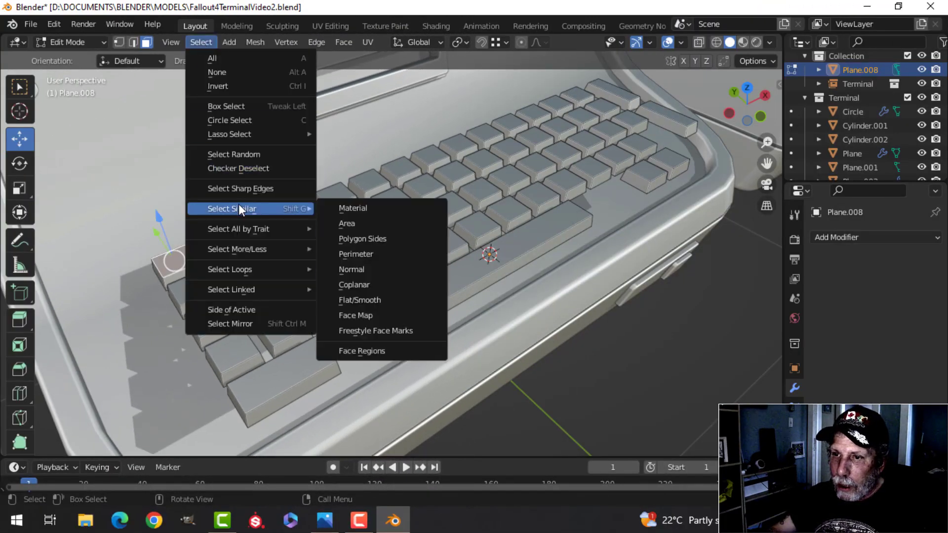
{"action": "left_click", "coordinate": [361, 285]}
{"action": "scroll", "coordinate": [391, 263], "scroll_direction": "up", "scroll_amount": 3}
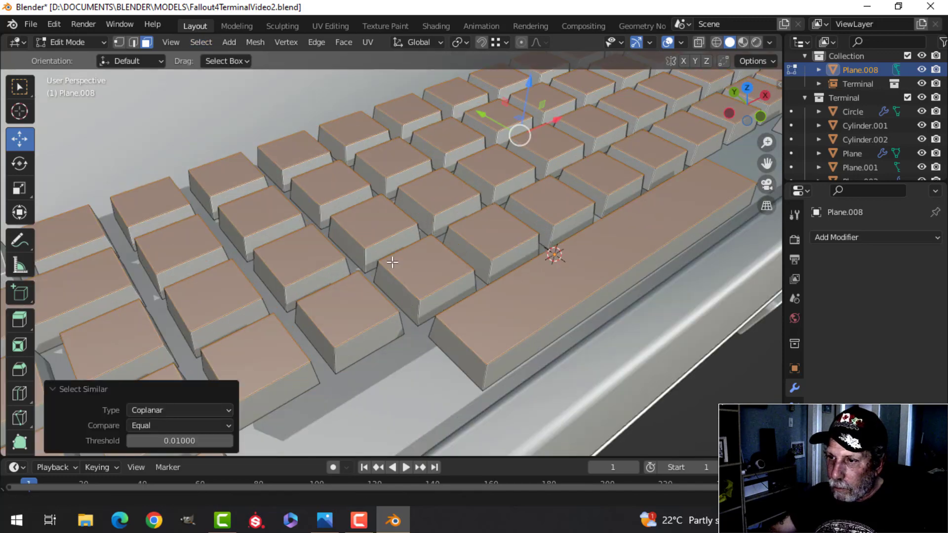
{"action": "middle_click_drag", "start_coordinate": [391, 262], "coordinate": [303, 254]}
{"action": "scroll", "coordinate": [303, 253], "scroll_direction": "up", "scroll_amount": 3}
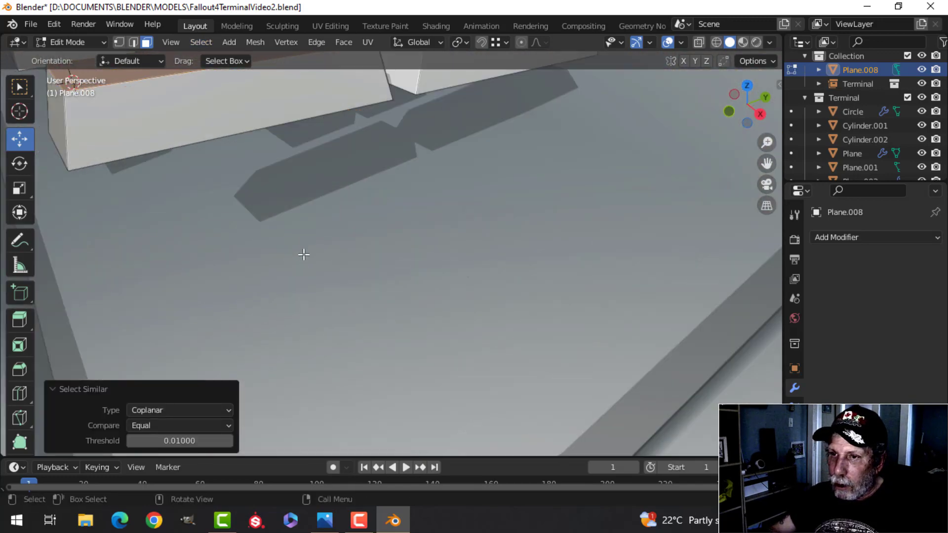
{"action": "middle_click_drag", "start_coordinate": [275, 218], "coordinate": [339, 288], "text": "shift"}
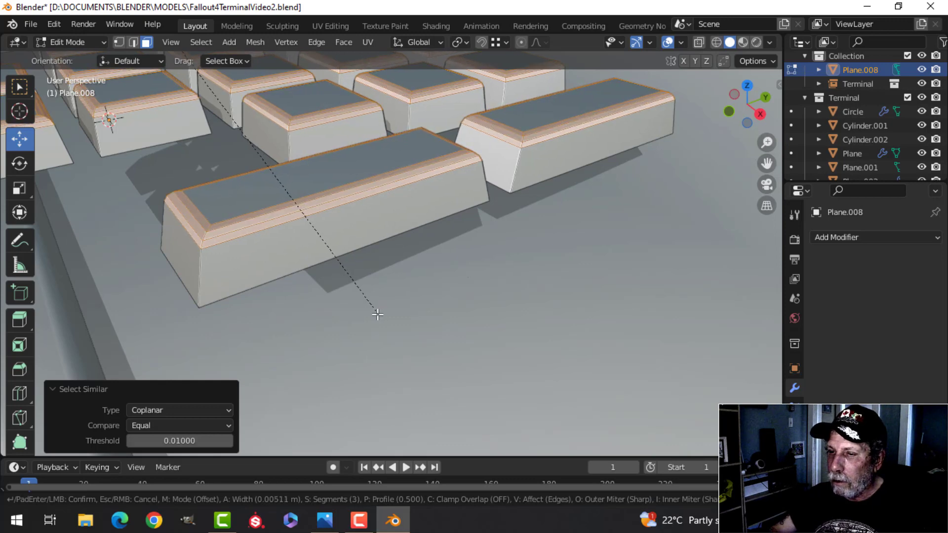
{"action": "left_click", "coordinate": [370, 309]}
{"action": "key", "text": "Tab"}
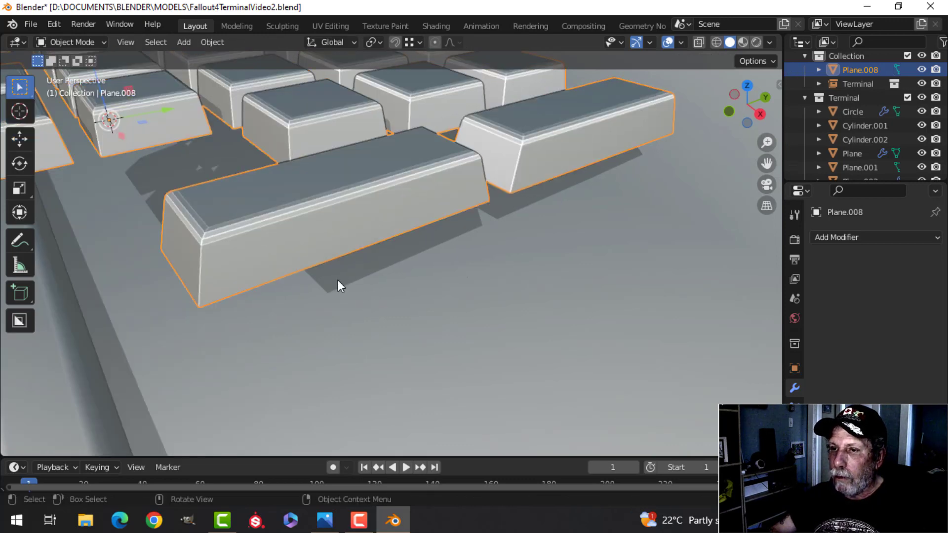
- Apply smooth shading to the keyboard object and deselect it
{"action": "scroll", "coordinate": [338, 280], "scroll_direction": "down", "scroll_amount": 5}
{"action": "middle_click_drag", "start_coordinate": [345, 272], "coordinate": [444, 283]}
{"action": "scroll", "coordinate": [434, 302], "scroll_direction": "up", "scroll_amount": 3}
{"action": "middle_click_drag", "start_coordinate": [444, 283], "coordinate": [477, 244]}
{"action": "middle_click_drag", "start_coordinate": [325, 242], "coordinate": [380, 257], "text": "shift"}
{"action": "left_click", "coordinate": [321, 230]}
{"action": "right_click", "coordinate": [321, 230]}
{"action": "left_click", "coordinate": [321, 229]}
{"action": "key", "text": "alt+a"}
- Add a Weighted Normal modifier to the keyboard and enable Auto Smooth in its normals settings
{"action": "left_click", "coordinate": [380, 262]}
{"action": "left_click", "coordinate": [840, 236]}
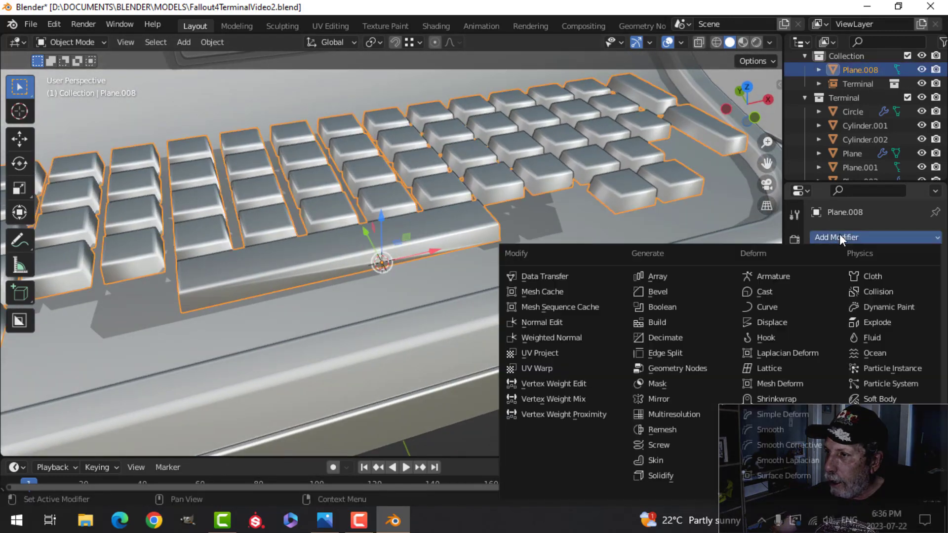
{"action": "left_click", "coordinate": [543, 337]}
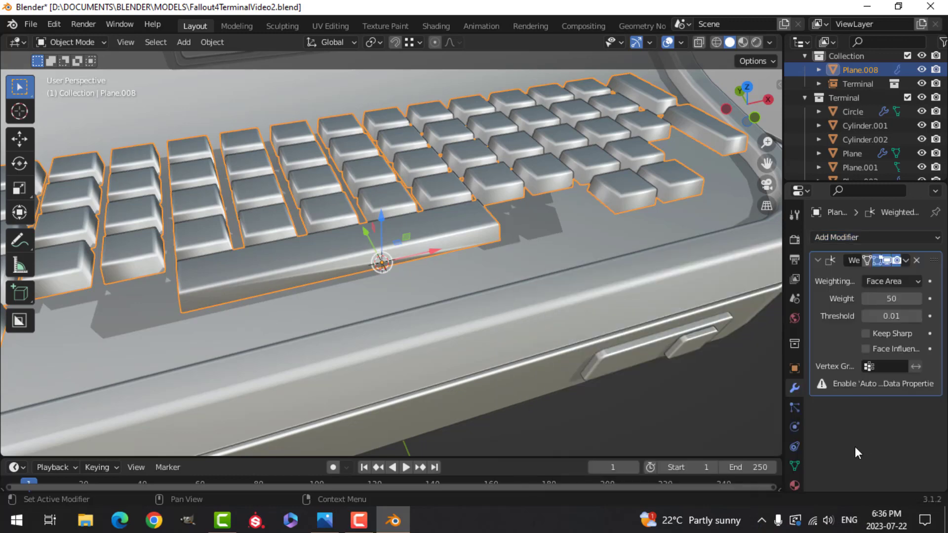
{"action": "left_click", "coordinate": [794, 465]}
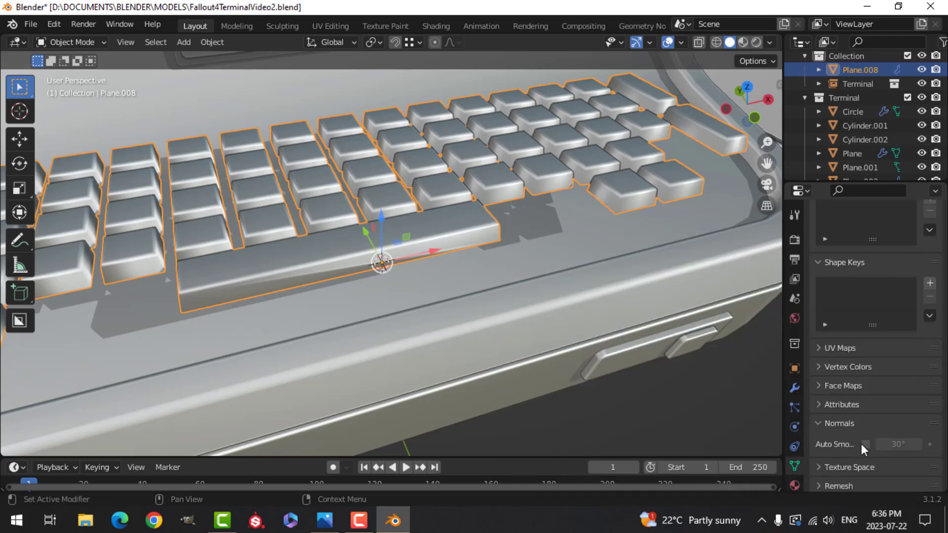
{"action": "left_click", "coordinate": [865, 444]}
{"action": "key", "text": "alt+a"}
- Add a Bevel modifier to the keyboard and place it above the Weighted Normal modifier in the stack
{"action": "middle_click_drag", "start_coordinate": [472, 299], "coordinate": [541, 292]}
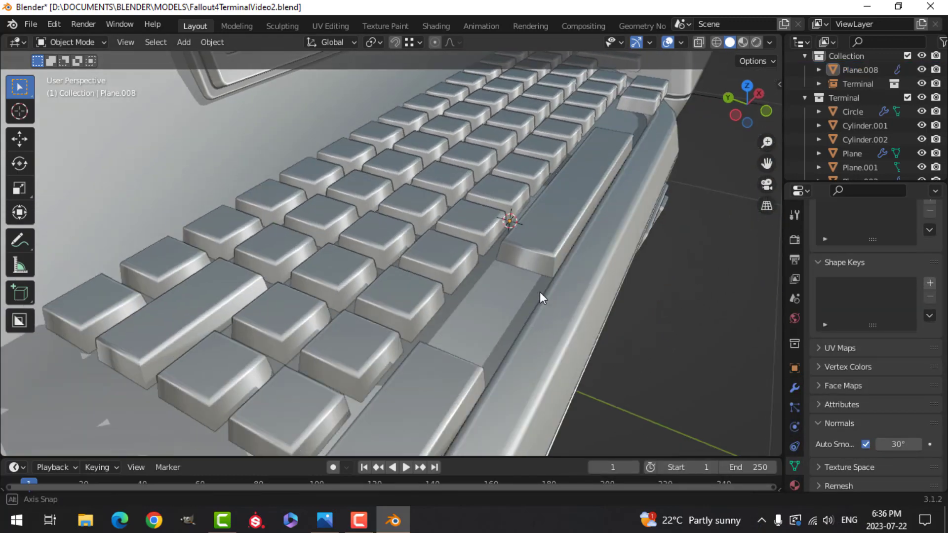
{"action": "left_click", "coordinate": [430, 292]}
{"action": "left_click", "coordinate": [794, 388]}
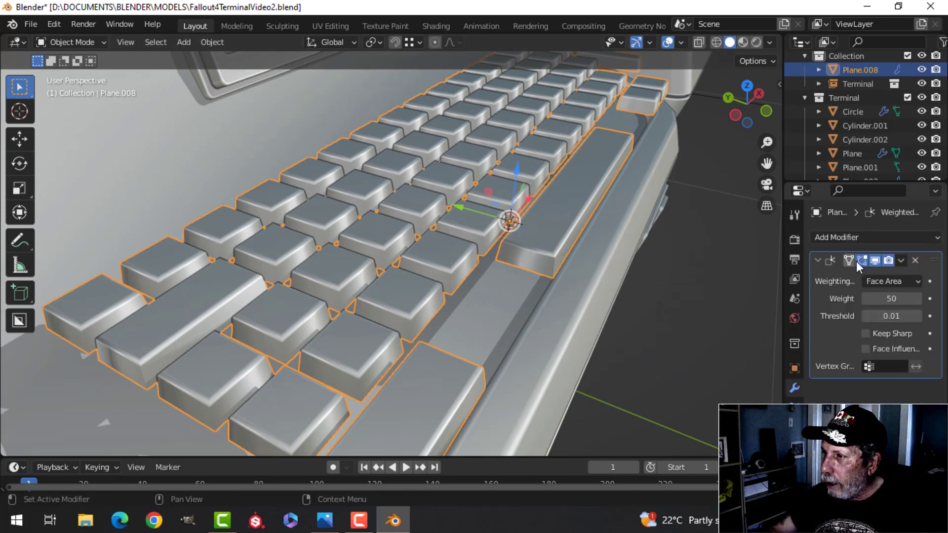
{"action": "left_click", "coordinate": [846, 238]}
{"action": "left_click", "coordinate": [655, 290]}
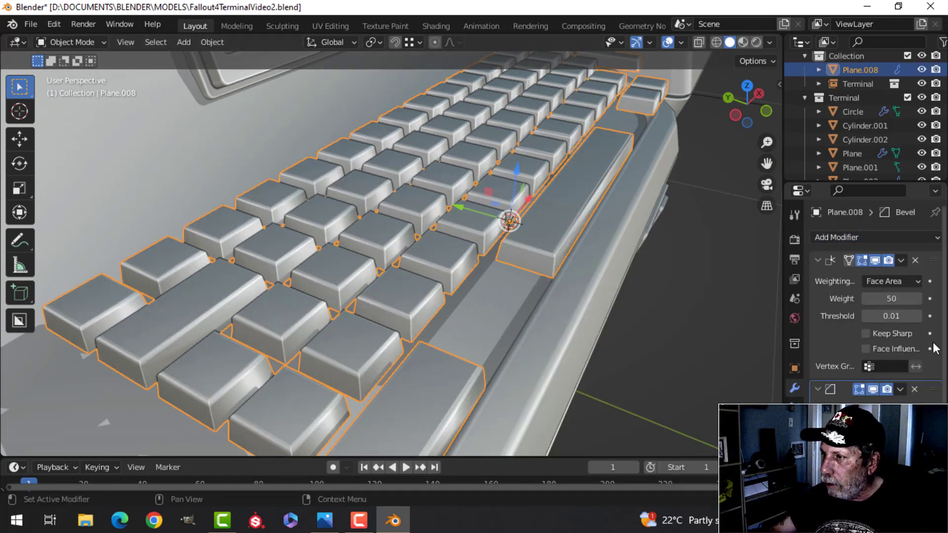
{"action": "left_click_drag", "start_coordinate": [935, 394], "coordinate": [934, 261]}
{"action": "middle_click_drag", "start_coordinate": [693, 266], "coordinate": [433, 265]}
{"action": "key", "text": "alt+a"}
- Select all the keys in Edit Mode and lower them about 0.062 m along Z towards the keyboard tray
{"action": "left_click", "coordinate": [390, 271]}
{"action": "key", "text": "Tab"}
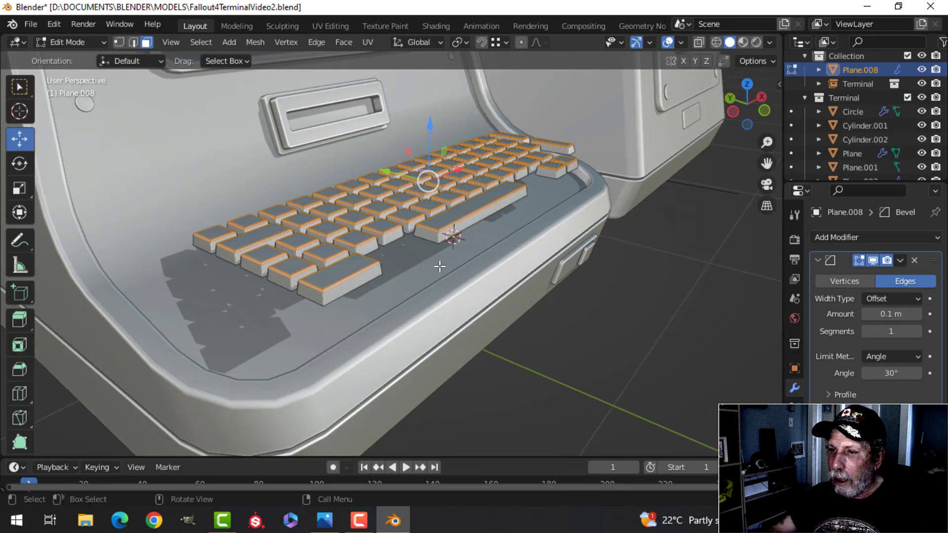
{"action": "middle_click_drag", "start_coordinate": [363, 285], "coordinate": [415, 162]}
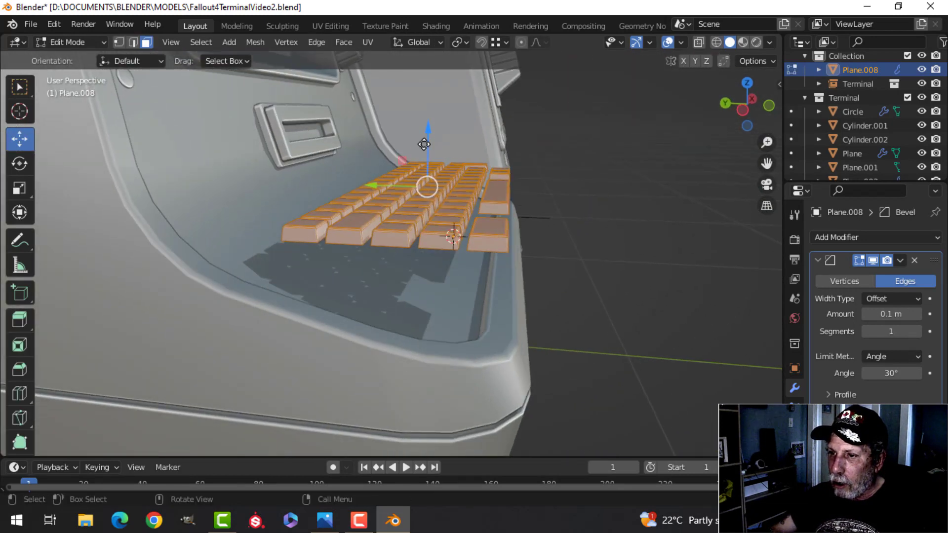
{"action": "left_click_drag", "start_coordinate": [423, 143], "coordinate": [418, 163]}
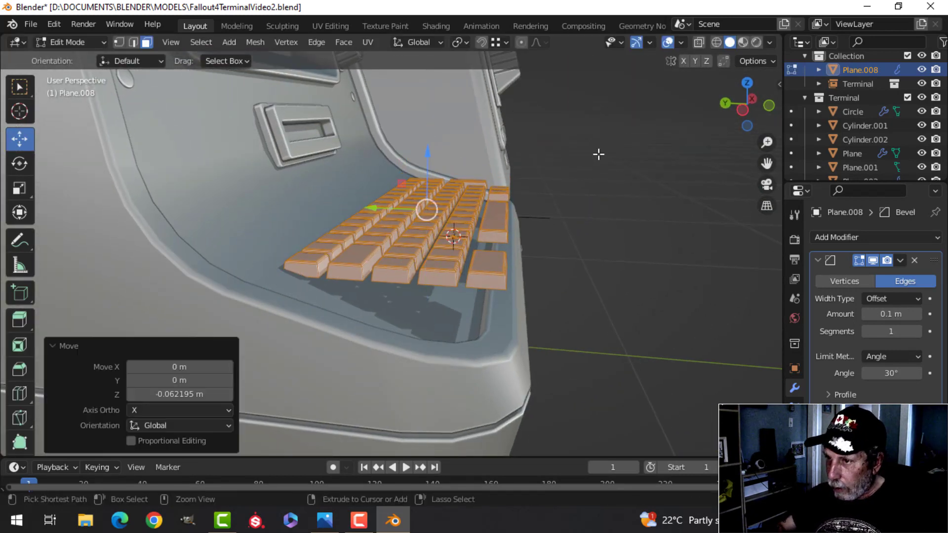
{"action": "key", "text": "ctrl+KP_3"}
{"action": "scroll", "coordinate": [548, 226], "scroll_direction": "up", "scroll_amount": 4}
{"action": "key", "text": "x"}
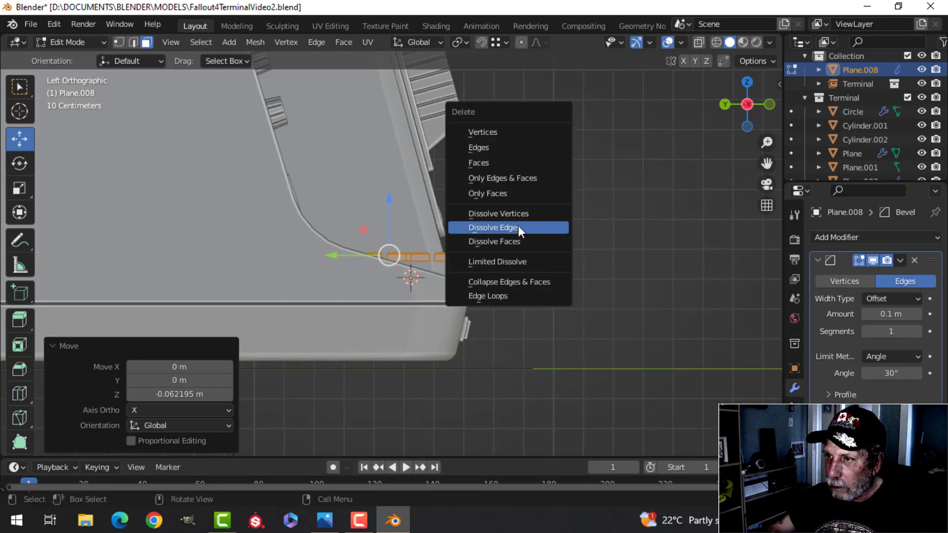
{"action": "key", "text": "Escape"}
{"action": "key", "text": "z"}
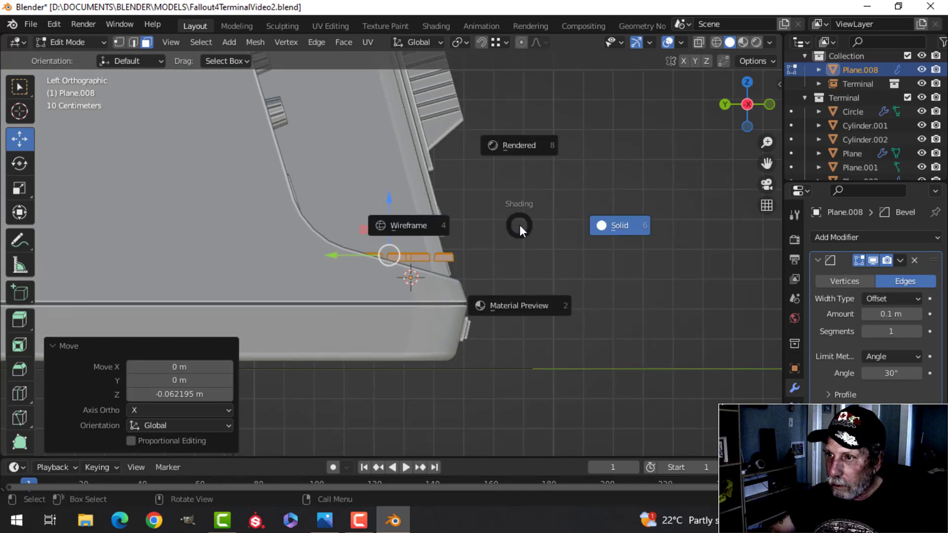
{"action": "left_click", "coordinate": [427, 226]}
{"action": "scroll", "coordinate": [519, 246], "scroll_direction": "up", "scroll_amount": 2}
{"action": "scroll", "coordinate": [516, 246], "scroll_direction": "up", "scroll_amount": 3}
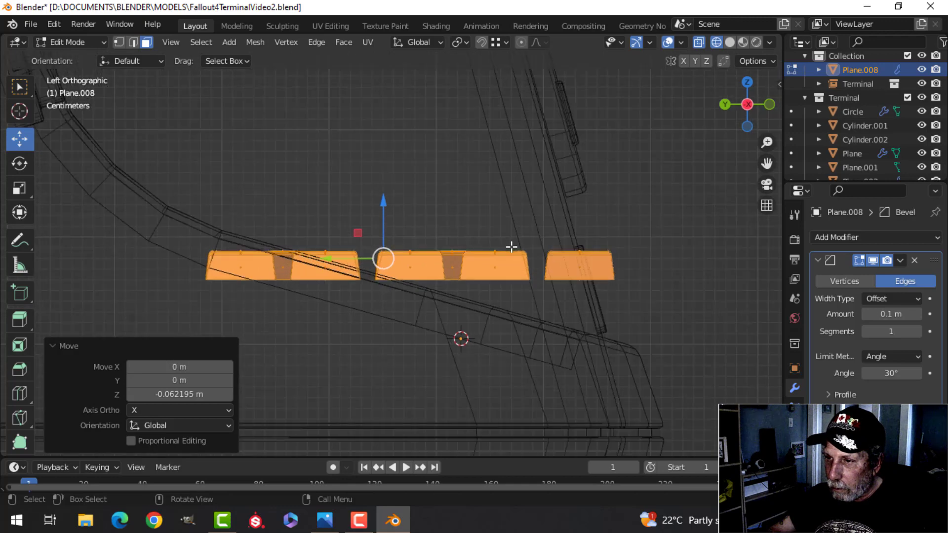
{"action": "left_click", "coordinate": [511, 246]}
{"action": "left_click", "coordinate": [606, 247]}
{"action": "mouse_move", "coordinate": [605, 247]}
{"action": "middle_mouse_down"}
{"action": "mouse_move", "coordinate": [523, 275]}
{"action": "mouse_move", "coordinate": [514, 288]}
{"action": "mouse_move", "coordinate": [541, 197]}
{"action": "mouse_move", "coordinate": [527, 216]}
{"action": "middle_mouse_up"}
{"action": "scroll", "coordinate": [526, 216], "scroll_direction": "down", "scroll_amount": 5}
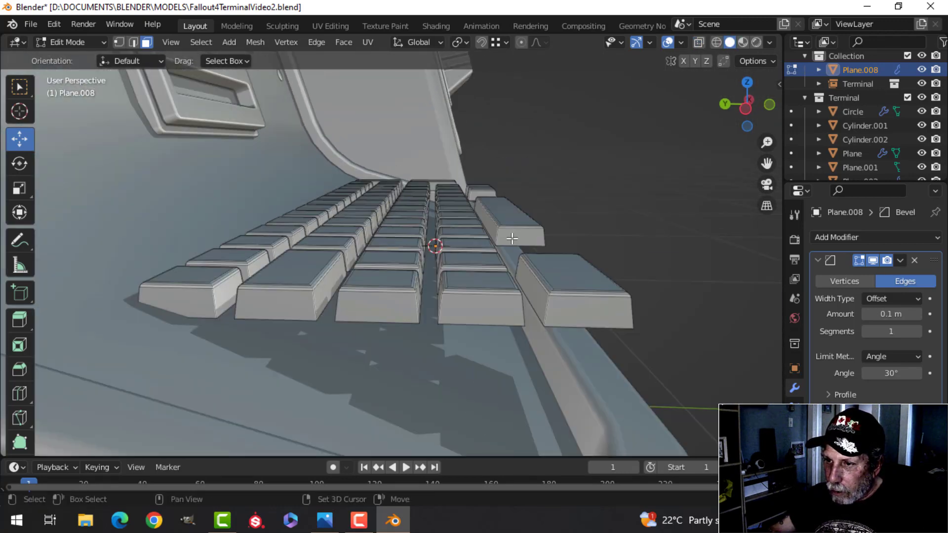
- In a wireframe left view, rotate all the keys 15.4° to match the tray's slope and move them about 0.030 m in Y and -0.026 m in Z
{"action": "key", "text": "a"}
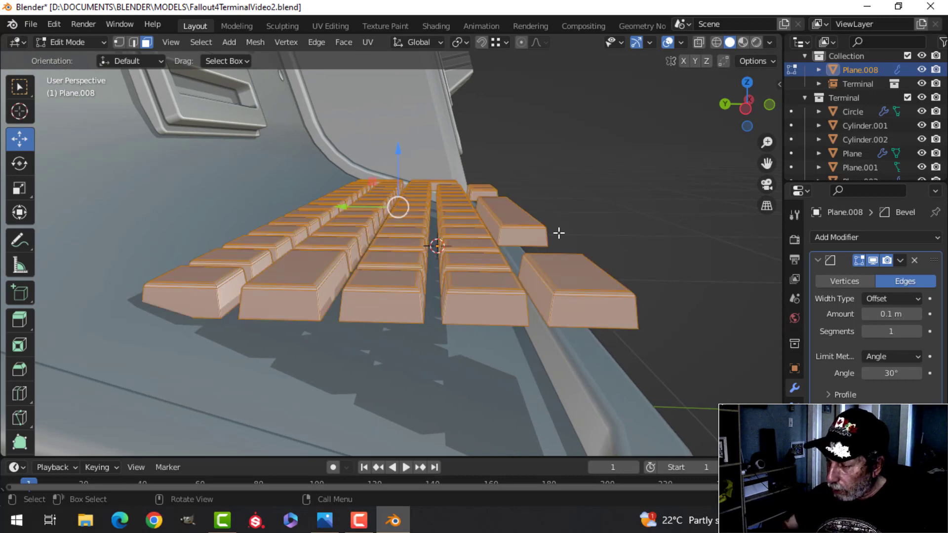
{"action": "key", "text": "ctrl+KP_3"}
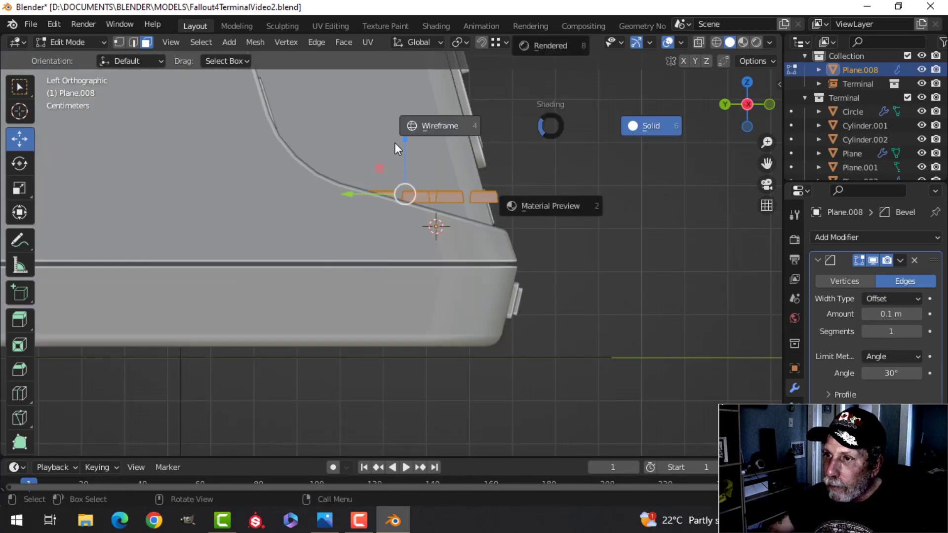
{"action": "left_click", "coordinate": [419, 138]}
{"action": "scroll", "coordinate": [561, 191], "scroll_direction": "up", "scroll_amount": 3}
{"action": "middle_click_drag", "start_coordinate": [561, 191], "coordinate": [523, 197], "text": "shift"}
{"action": "key", "text": "r"}
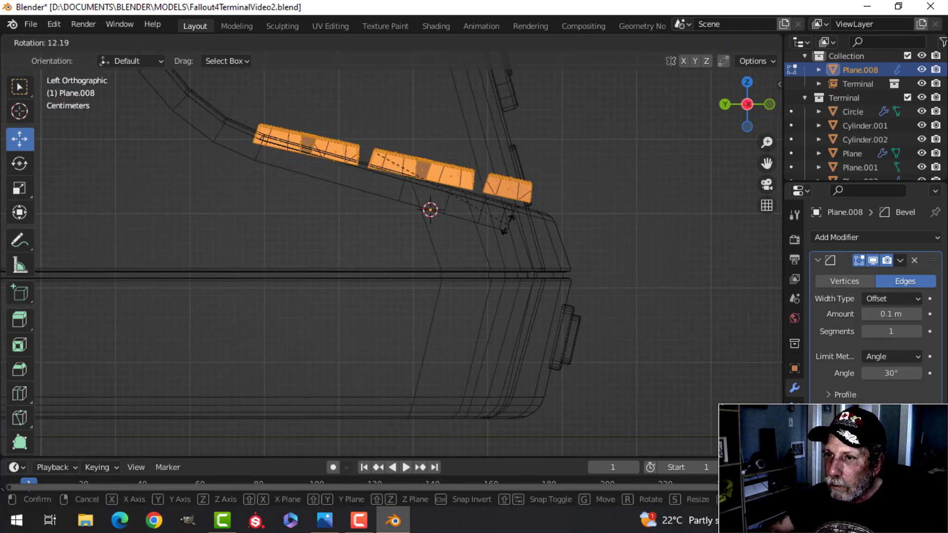
{"action": "left_click", "coordinate": [501, 230]}
{"action": "key", "text": "g"}
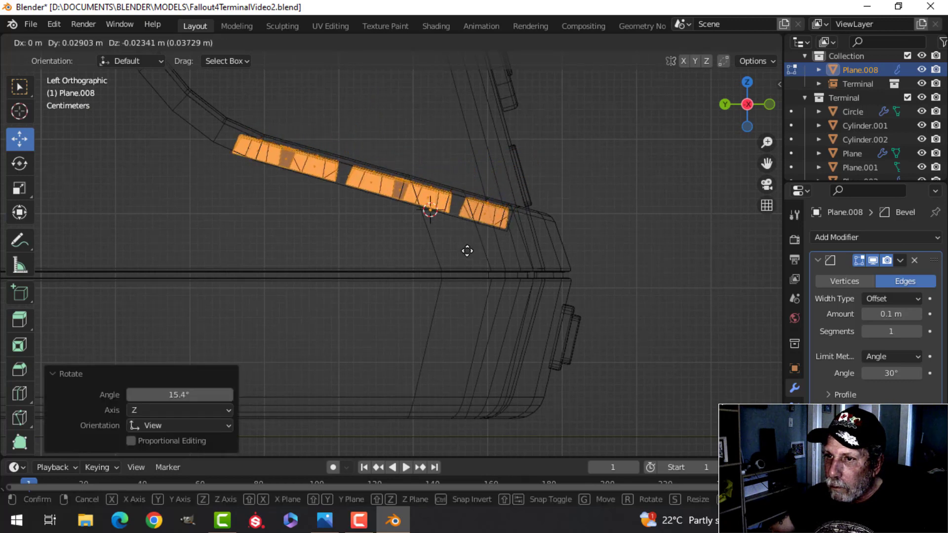
{"action": "left_click", "coordinate": [467, 251]}
- Fine-tune the keys with about 0.9° more rotation and a 0.0028 m shift along Y, ending deselected in solid-shaded Object Mode
{"action": "key", "text": "r"}
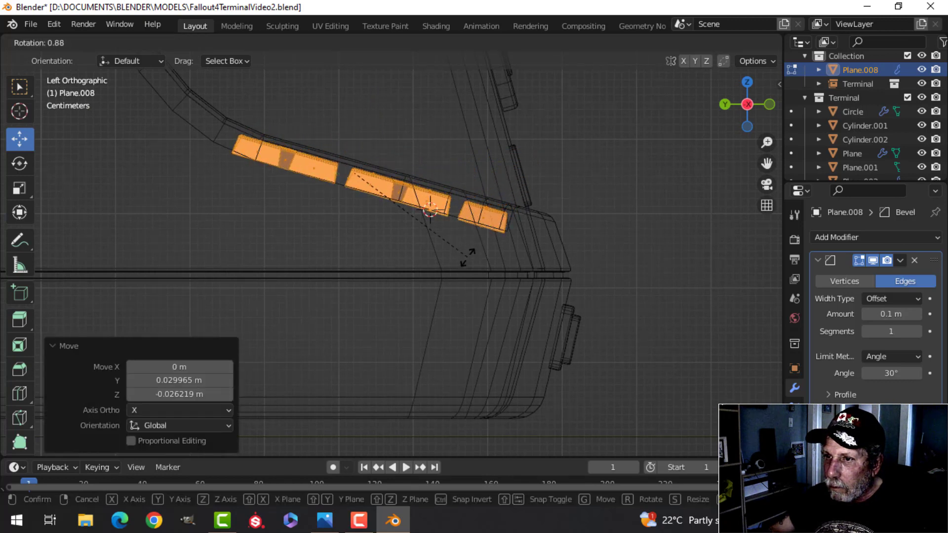
{"action": "left_click", "coordinate": [468, 257]}
{"action": "key", "text": "g"}
{"action": "left_click", "coordinate": [465, 257]}
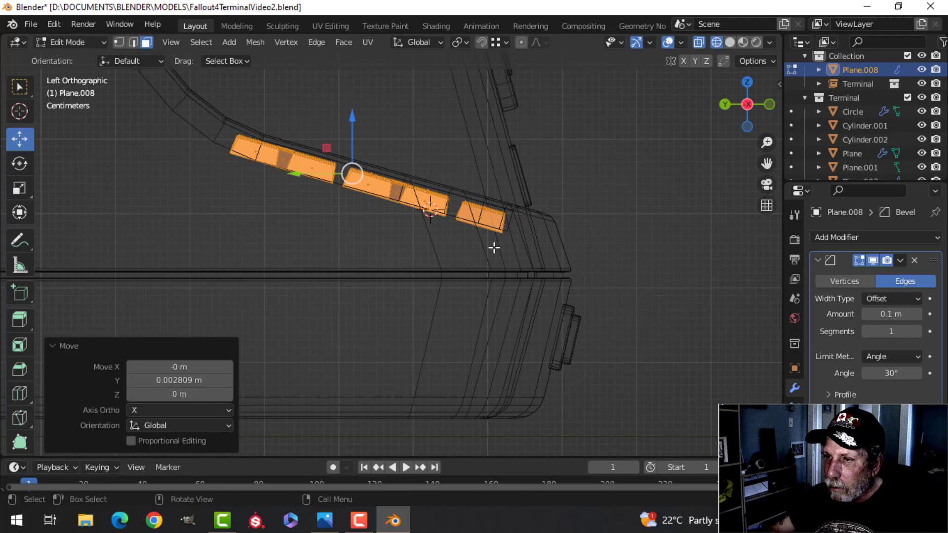
{"action": "left_click", "coordinate": [587, 252]}
{"action": "mouse_move", "coordinate": [553, 238]}
{"action": "middle_mouse_down"}
{"action": "mouse_move", "coordinate": [436, 265]}
{"action": "mouse_move", "coordinate": [529, 227]}
{"action": "middle_mouse_up"}
{"action": "scroll", "coordinate": [436, 264], "scroll_direction": "down", "scroll_amount": 3}
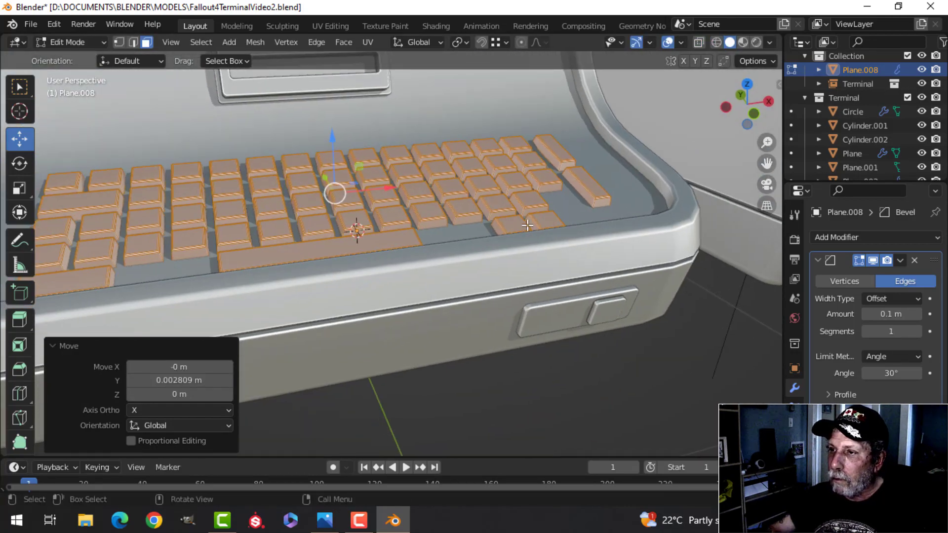
{"action": "key", "text": "Tab"}
{"action": "scroll", "coordinate": [545, 227], "scroll_direction": "down", "scroll_amount": 3}
{"action": "key", "text": "alt+a"}
- Move the entire set of keys about 0.013 m along Y towards the back of the tray in Edit Mode
{"action": "middle_click_drag", "start_coordinate": [462, 238], "coordinate": [537, 270]}
{"action": "scroll", "coordinate": [478, 281], "scroll_direction": "up", "scroll_amount": 2}
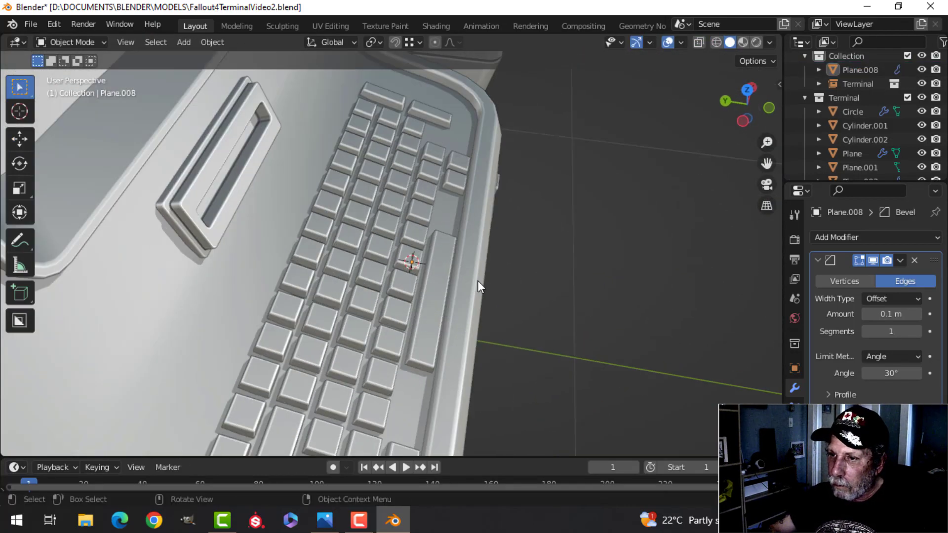
{"action": "middle_click_drag", "start_coordinate": [360, 291], "coordinate": [399, 206], "text": "shift"}
{"action": "left_click", "coordinate": [400, 207]}
{"action": "key", "text": "Tab"}
{"action": "middle_click_drag", "start_coordinate": [527, 252], "coordinate": [555, 197]}
{"action": "middle_click_drag", "start_coordinate": [380, 153], "coordinate": [385, 175], "text": "shift"}
{"action": "left_click_drag", "start_coordinate": [358, 167], "coordinate": [353, 162]}
{"action": "middle_click_drag", "start_coordinate": [499, 170], "coordinate": [480, 192]}
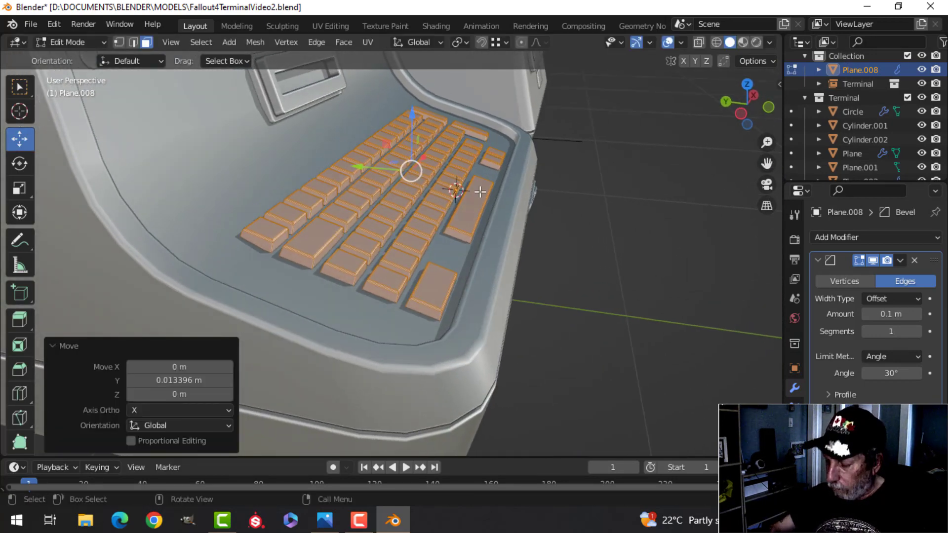
- In a wireframe left view, raise all the selected keys about 0.0023 m along Z
{"action": "key", "text": "ctrl+KP_3"}
{"action": "key", "text": "z"}
{"action": "left_click", "coordinate": [370, 204]}
{"action": "scroll", "coordinate": [385, 212], "scroll_direction": "up", "scroll_amount": 3}
{"action": "middle_click_drag", "start_coordinate": [393, 216], "coordinate": [399, 249], "text": "shift"}
{"action": "scroll", "coordinate": [460, 218], "scroll_direction": "up", "scroll_amount": 2}
{"action": "middle_click_drag", "start_coordinate": [486, 200], "coordinate": [457, 242], "text": "shift"}
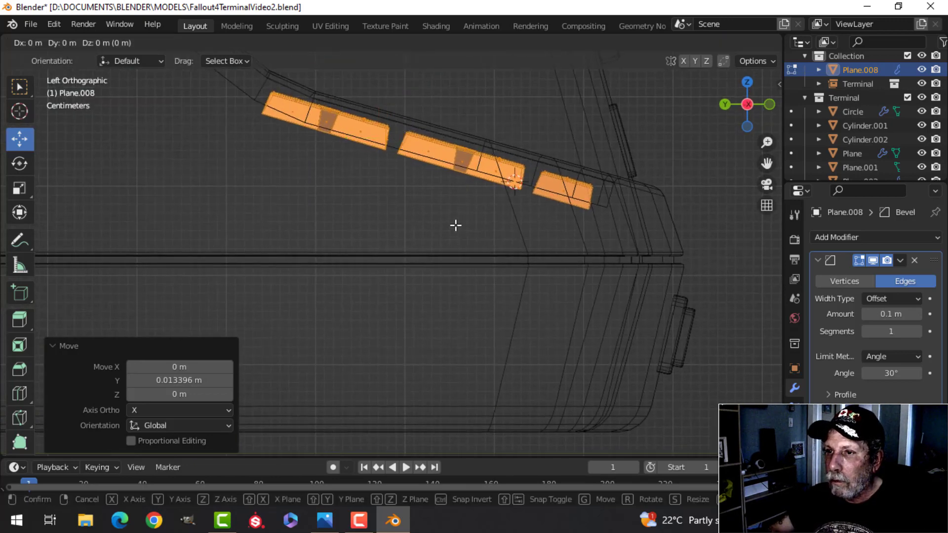
{"action": "left_click", "coordinate": [456, 224]}
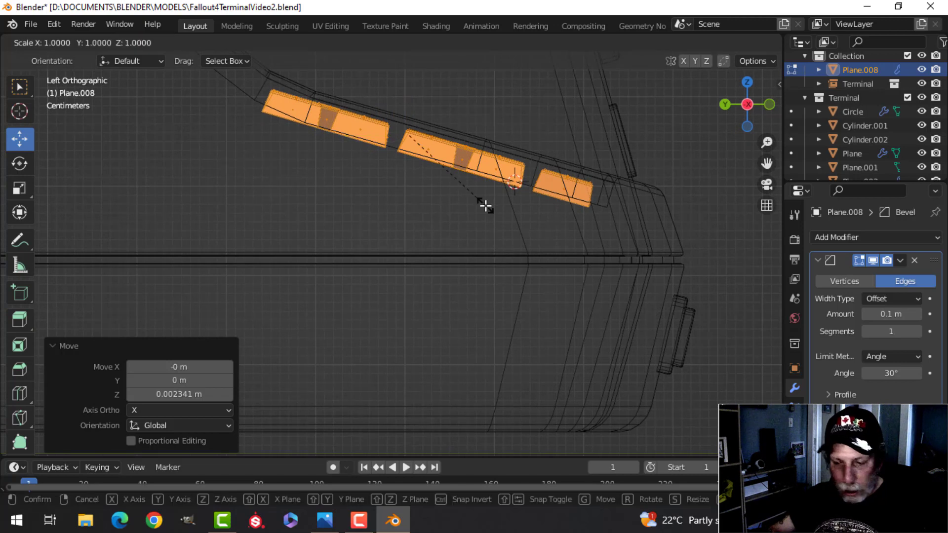
{"action": "key", "text": "Escape"}
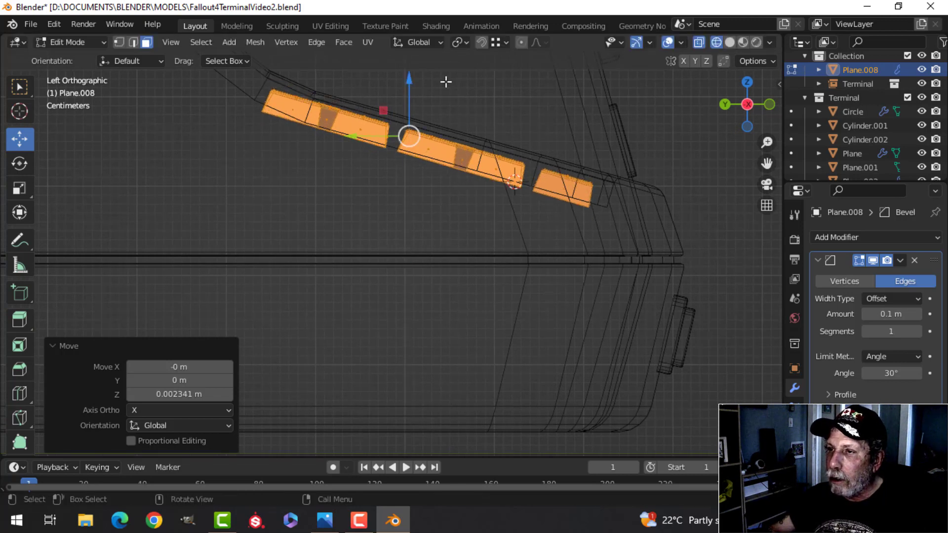
- Using Normal orientation, scale the keys about 1.17 along normal Z, move them about 0.003 m along that axis, and return to Object Mode
{"action": "left_click", "coordinate": [419, 42]}
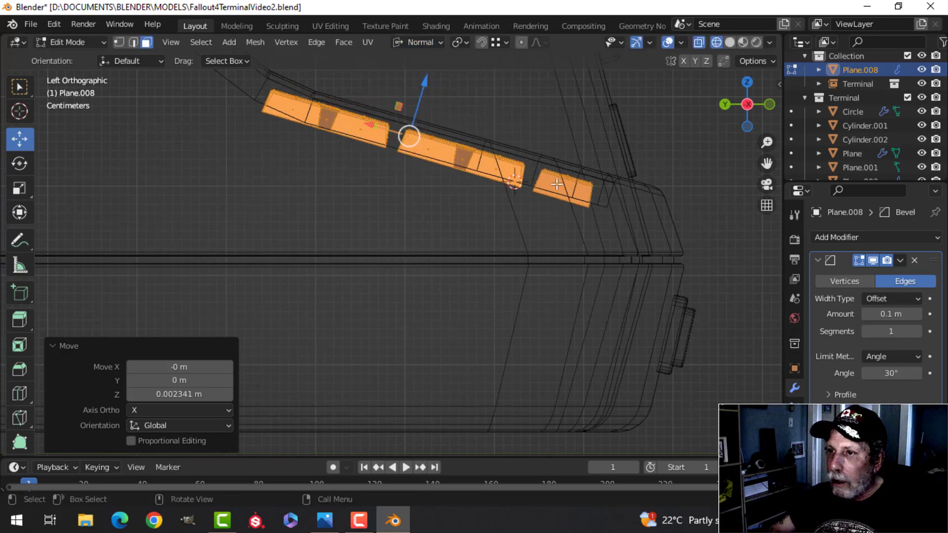
{"action": "key", "text": "s"}
{"action": "key", "text": "z"}
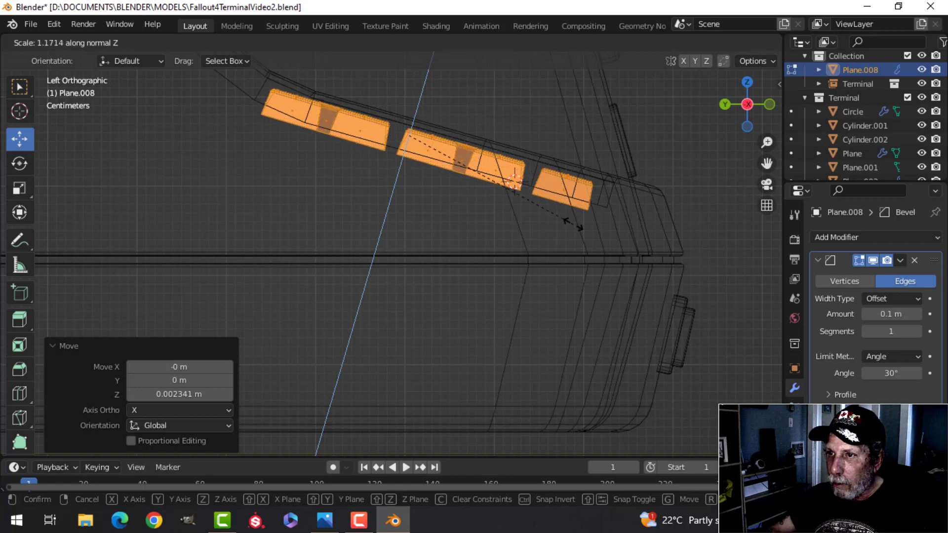
{"action": "left_click", "coordinate": [573, 226]}
{"action": "left_click_drag", "start_coordinate": [428, 86], "coordinate": [429, 83]}
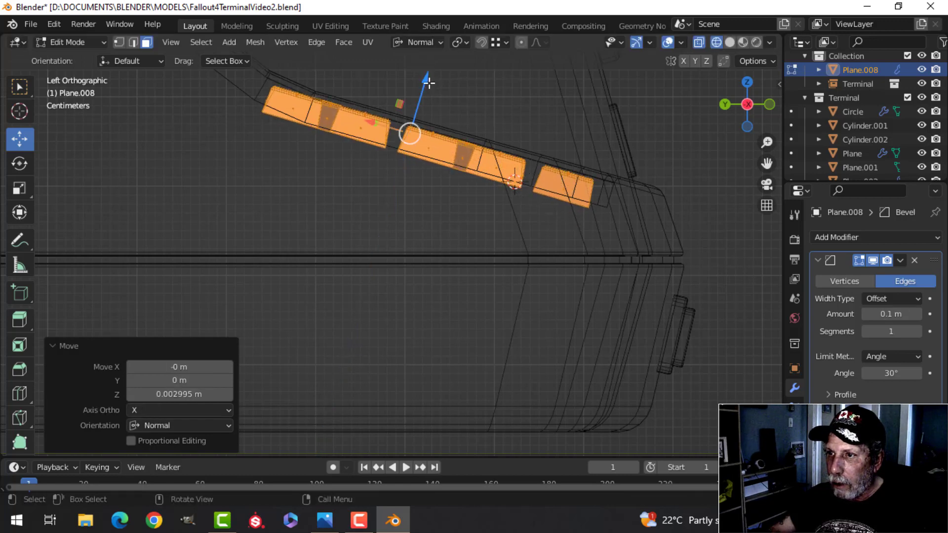
{"action": "left_click", "coordinate": [538, 118]}
{"action": "key", "text": "Tab"}
- Examine the keyboard's fit in the tray and the small round screws on the front panel from several angles
{"action": "mouse_move", "coordinate": [538, 118]}
{"action": "middle_mouse_down"}
{"action": "mouse_move", "coordinate": [490, 153]}
{"action": "mouse_move", "coordinate": [402, 176]}
{"action": "mouse_move", "coordinate": [401, 209]}
{"action": "mouse_move", "coordinate": [280, 203]}
{"action": "mouse_move", "coordinate": [250, 164]}
{"action": "mouse_move", "coordinate": [483, 205]}
{"action": "mouse_move", "coordinate": [443, 217]}
{"action": "mouse_move", "coordinate": [507, 191]}
{"action": "mouse_move", "coordinate": [516, 172]}
{"action": "mouse_move", "coordinate": [440, 242]}
{"action": "mouse_move", "coordinate": [390, 232]}
{"action": "mouse_move", "coordinate": [418, 215]}
{"action": "mouse_move", "coordinate": [397, 236]}
{"action": "mouse_move", "coordinate": [405, 236]}
{"action": "mouse_move", "coordinate": [355, 256]}
{"action": "mouse_move", "coordinate": [476, 221]}
{"action": "mouse_move", "coordinate": [470, 230]}
{"action": "mouse_move", "coordinate": [454, 214]}
{"action": "mouse_move", "coordinate": [457, 194]}
{"action": "mouse_move", "coordinate": [328, 216]}
{"action": "mouse_move", "coordinate": [355, 250]}
{"action": "mouse_move", "coordinate": [353, 279]}
{"action": "mouse_move", "coordinate": [442, 220]}
{"action": "middle_mouse_up"}
{"action": "scroll", "coordinate": [442, 217], "scroll_direction": "down", "scroll_amount": 4}
{"action": "scroll", "coordinate": [353, 279], "scroll_direction": "up", "scroll_amount": 3}
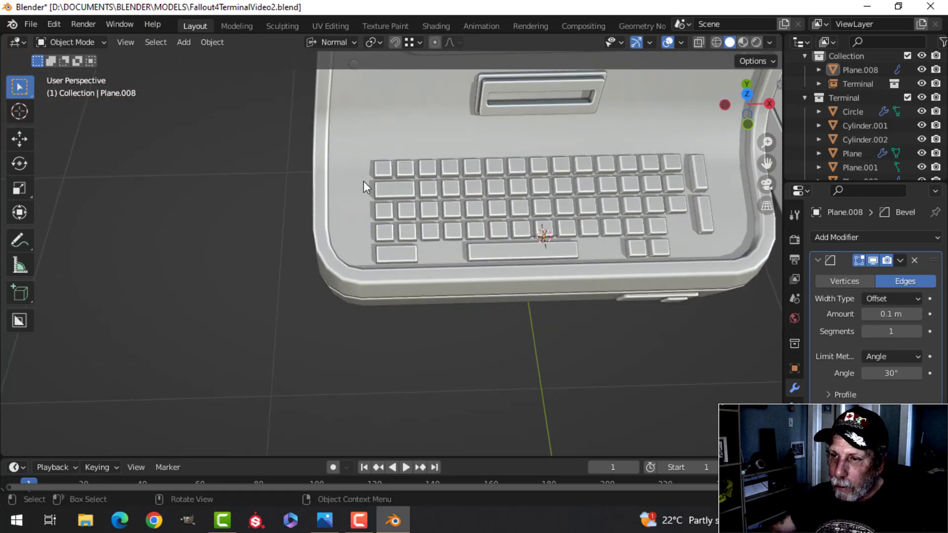
{"action": "scroll", "coordinate": [582, 209], "scroll_direction": "down", "scroll_amount": 2}
{"action": "middle_click_drag", "start_coordinate": [605, 211], "coordinate": [524, 168], "text": "shift"}
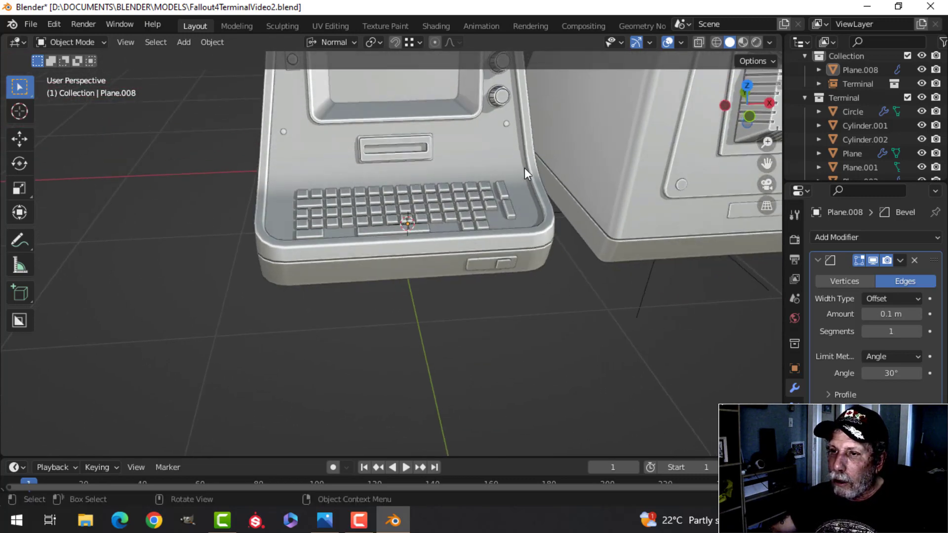
{"action": "scroll", "coordinate": [524, 168], "scroll_direction": "up", "scroll_amount": 2}
{"action": "middle_click_drag", "start_coordinate": [458, 203], "coordinate": [607, 302], "text": "shift"}
{"action": "middle_click_drag", "start_coordinate": [509, 251], "coordinate": [472, 247]}
{"action": "middle_click_drag", "start_coordinate": [456, 239], "coordinate": [439, 185], "text": "shift"}
{"action": "middle_click_drag", "start_coordinate": [439, 195], "coordinate": [438, 236]}
{"action": "middle_click_drag", "start_coordinate": [384, 114], "coordinate": [386, 175], "text": "shift"}
- Duplicate the small round screw on the front panel in Edit Mode and move the copy about 0.261 m along its normal Z
{"action": "left_click", "coordinate": [365, 163]}
{"action": "key", "text": "Tab"}
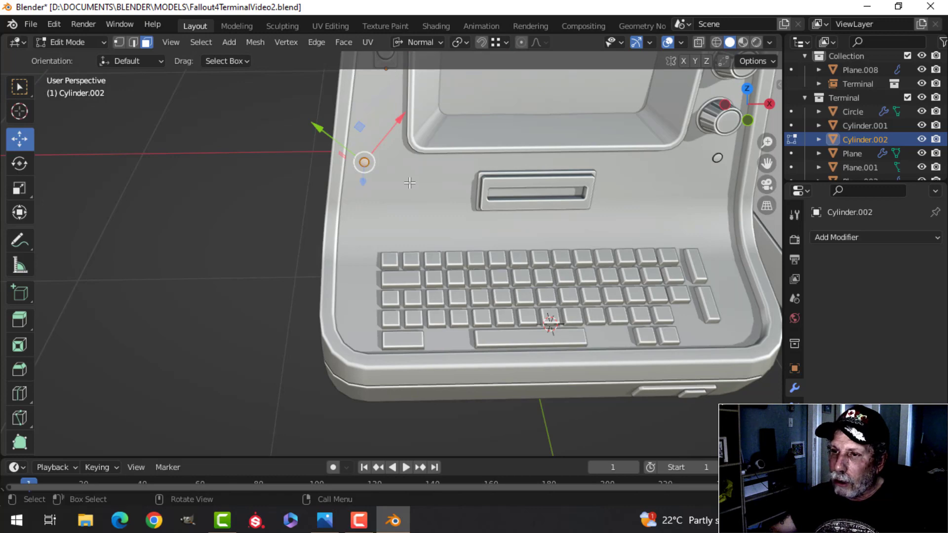
{"action": "key", "text": "ctrl+l"}
{"action": "middle_click_drag", "start_coordinate": [387, 164], "coordinate": [441, 231]}
{"action": "right_click", "coordinate": [464, 229]}
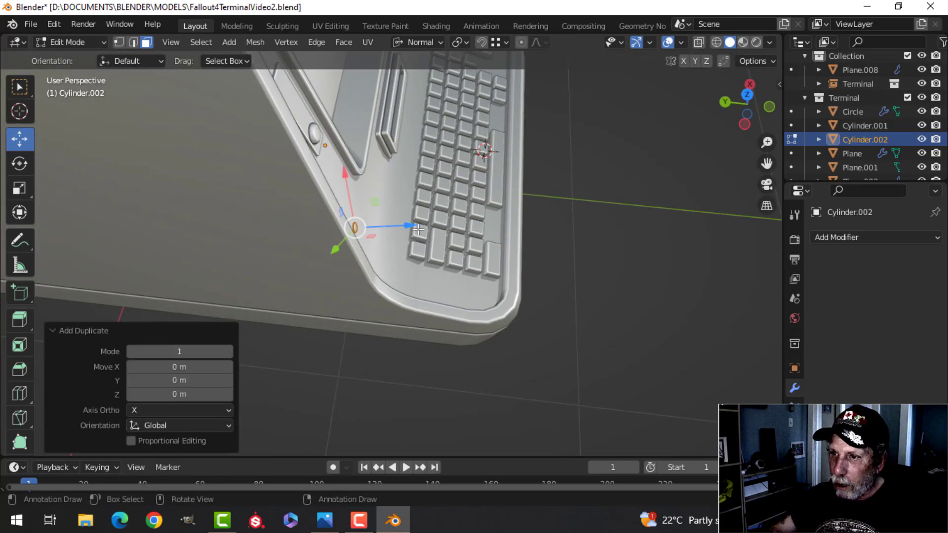
{"action": "left_click_drag", "start_coordinate": [414, 225], "coordinate": [489, 231]}
{"action": "middle_click_drag", "start_coordinate": [545, 277], "coordinate": [537, 264]}
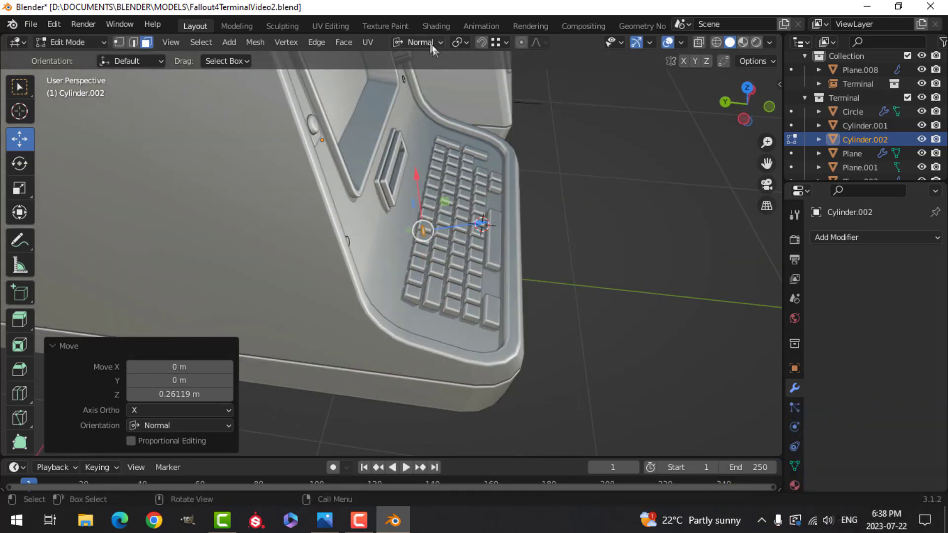
- Separate the duplicated screw into its own object, set the transform orientation to Global, and reopen the screw in Edit Mode
{"action": "key", "text": "p"}
{"action": "left_click", "coordinate": [593, 161]}
{"action": "key", "text": "Tab"}
{"action": "left_click", "coordinate": [345, 43]}
{"action": "left_click", "coordinate": [323, 79]}
{"action": "key", "text": "Tab"}
{"action": "scroll", "coordinate": [678, 322], "scroll_direction": "up", "scroll_amount": 4}
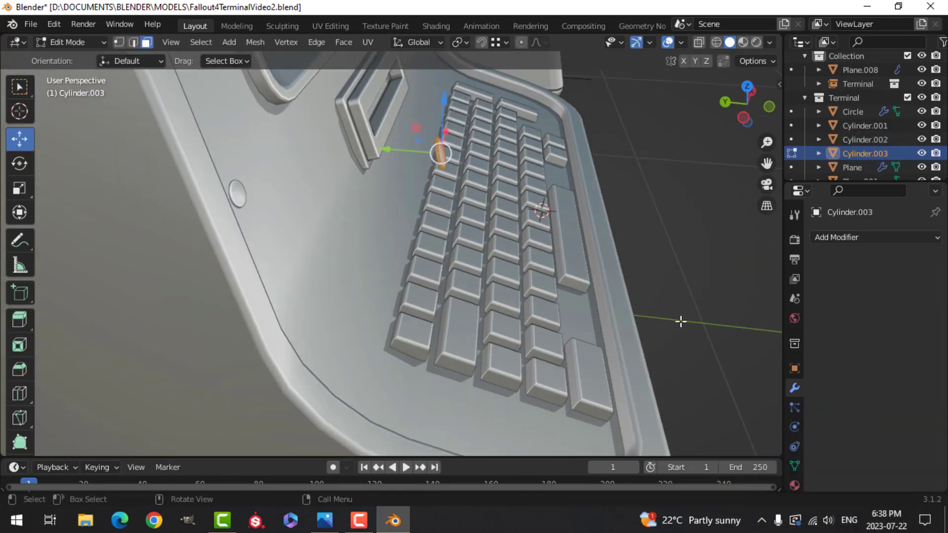
- In left view, rotate the new screw towards the tray's slope, move it near the surface beside the keys, and scale it 1.833 along Z
{"action": "key", "text": "ctrl+KP_3"}
{"action": "key", "text": "r"}
{"action": "left_click", "coordinate": [527, 102]}
{"action": "key", "text": "g"}
{"action": "left_click", "coordinate": [510, 275]}
{"action": "middle_click_drag", "start_coordinate": [513, 315], "coordinate": [518, 294], "text": "shift"}
{"action": "key", "text": "s"}
{"action": "key", "text": "z"}
{"action": "left_click", "coordinate": [555, 387]}
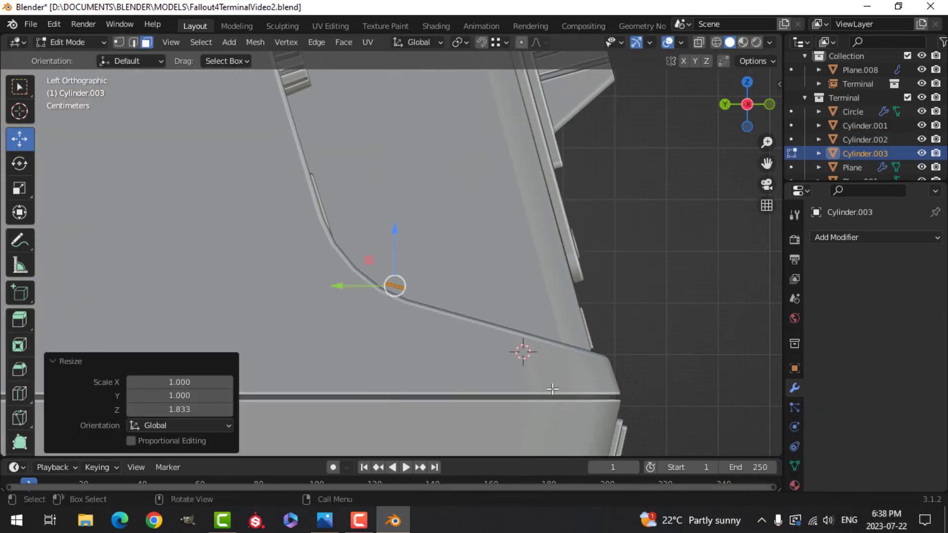
- In wireframe, move and rotate the new screw until it lies on the panel's curved surface behind the keys, and restore solid shading
{"action": "scroll", "coordinate": [427, 334], "scroll_direction": "up", "scroll_amount": 4}
{"action": "key", "text": "z"}
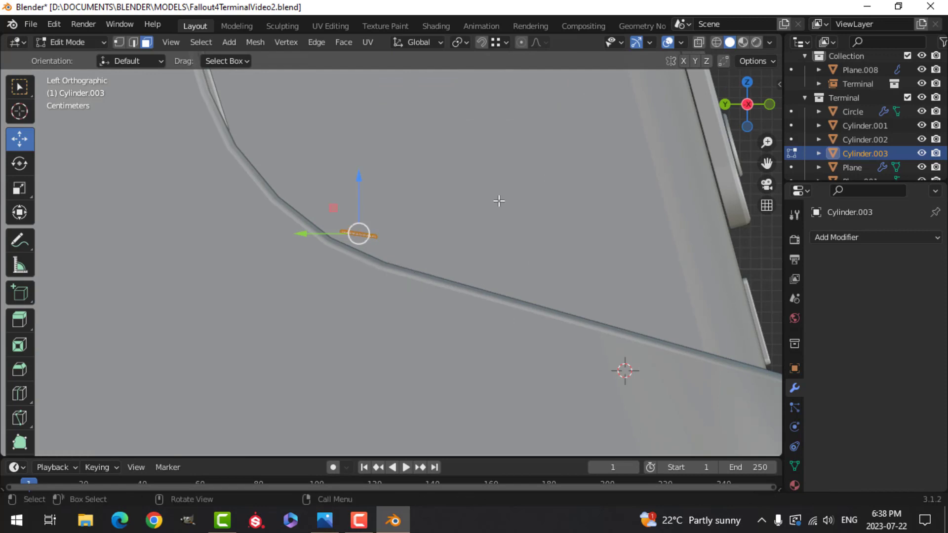
{"action": "key", "text": "z"}
{"action": "key", "text": "g"}
{"action": "left_click", "coordinate": [391, 250]}
{"action": "key", "text": "r"}
{"action": "left_click", "coordinate": [389, 272]}
{"action": "key", "text": "g"}
{"action": "left_click", "coordinate": [385, 278]}
{"action": "key", "text": "r"}
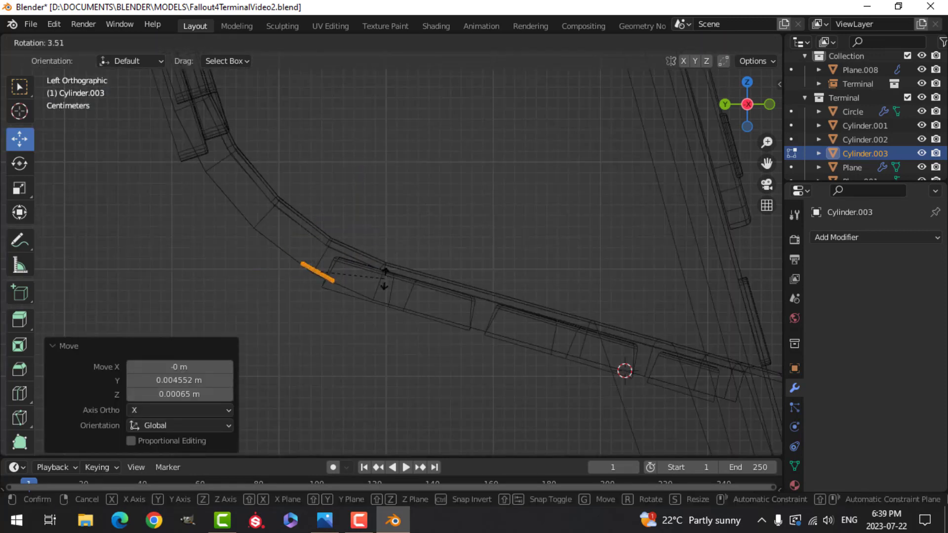
{"action": "left_click", "coordinate": [384, 284]}
{"action": "key", "text": "z"}
{"action": "middle_click_drag", "start_coordinate": [420, 284], "coordinate": [429, 311]}
{"action": "left_click", "coordinate": [431, 269]}
{"action": "key", "text": "Tab"}
- Select the new screw beside the keyboard and adjust its position along X in Edit Mode
{"action": "key", "text": "Tab"}
{"action": "scroll", "coordinate": [338, 245], "scroll_direction": "down", "scroll_amount": 3}
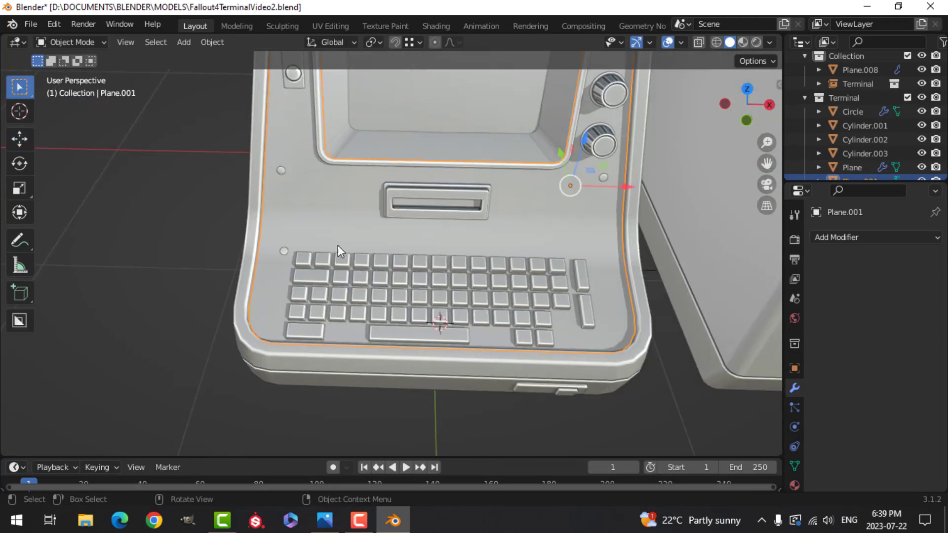
{"action": "scroll", "coordinate": [378, 298], "scroll_direction": "up", "scroll_amount": 3}
{"action": "left_click", "coordinate": [362, 277]}
{"action": "key", "text": "Tab"}
{"action": "key", "text": "g"}
{"action": "key", "text": "x"}
{"action": "left_click_drag", "start_coordinate": [409, 275], "coordinate": [409, 275]}
- Duplicate the keyboard-side screw and move the copy along X to the opposite side of the keyboard
{"action": "scroll", "coordinate": [410, 275], "scroll_direction": "down", "scroll_amount": 3}
{"action": "middle_click_drag", "start_coordinate": [409, 275], "coordinate": [306, 268], "text": "shift"}
{"action": "key", "text": "shift+d"}
{"action": "key", "text": "Escape"}
{"action": "left_click_drag", "start_coordinate": [330, 270], "coordinate": [664, 296]}
{"action": "left_click", "coordinate": [273, 268]}
{"action": "key", "text": "ctrl+l"}
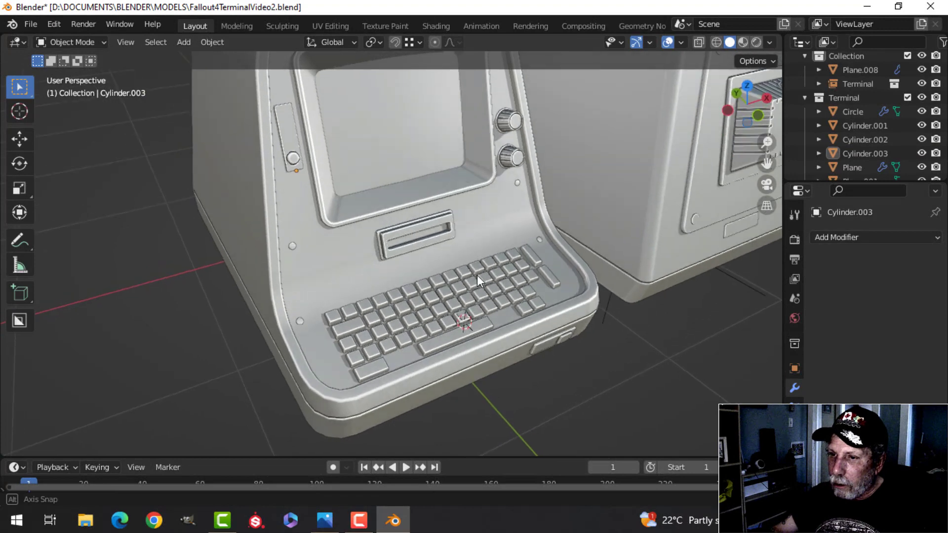
- Examine the finished terminal and its added screws from several angles and distances
{"action": "middle_click_drag", "start_coordinate": [478, 281], "coordinate": [360, 278]}
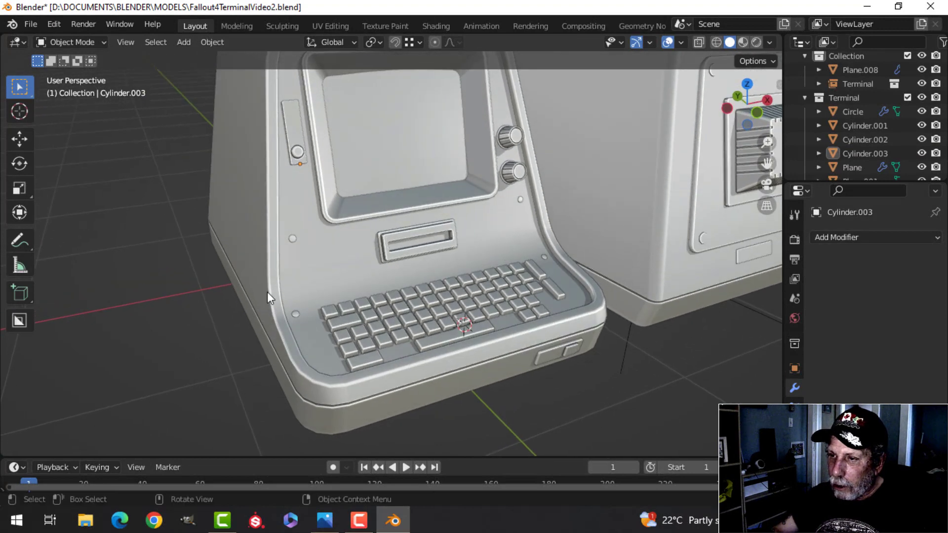
{"action": "scroll", "coordinate": [589, 268], "scroll_direction": "down", "scroll_amount": 3}
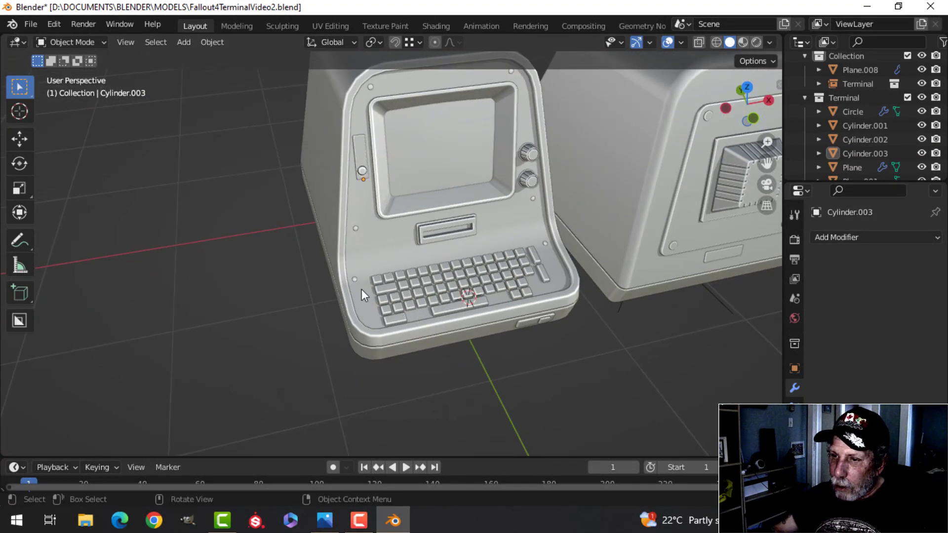
{"action": "scroll", "coordinate": [556, 307], "scroll_direction": "up", "scroll_amount": 3}
{"action": "middle_click_drag", "start_coordinate": [556, 305], "coordinate": [608, 361]}
{"action": "scroll", "coordinate": [511, 274], "scroll_direction": "down", "scroll_amount": 3}
{"action": "middle_click_drag", "start_coordinate": [488, 215], "coordinate": [324, 236]}
{"action": "scroll", "coordinate": [437, 262], "scroll_direction": "up", "scroll_amount": 3}
{"action": "scroll", "coordinate": [360, 193], "scroll_direction": "down", "scroll_amount": 1}
{"action": "middle_click_drag", "start_coordinate": [361, 194], "coordinate": [341, 262]}
{"action": "scroll", "coordinate": [449, 216], "scroll_direction": "up", "scroll_amount": 2}
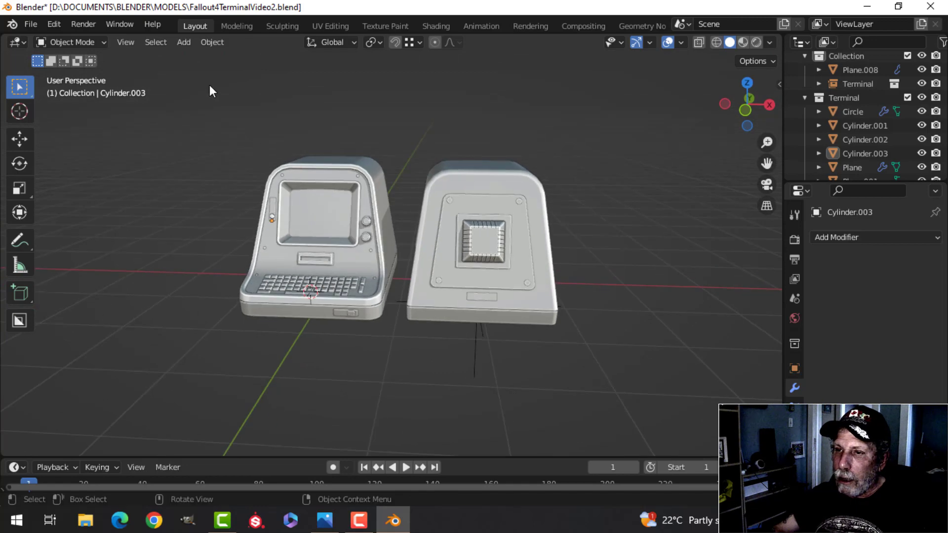
- Hide the rear-facing Terminal instance and move all the remaining terminal parts into the Terminal collection
{"action": "left_click_drag", "start_coordinate": [209, 85], "coordinate": [402, 360]}
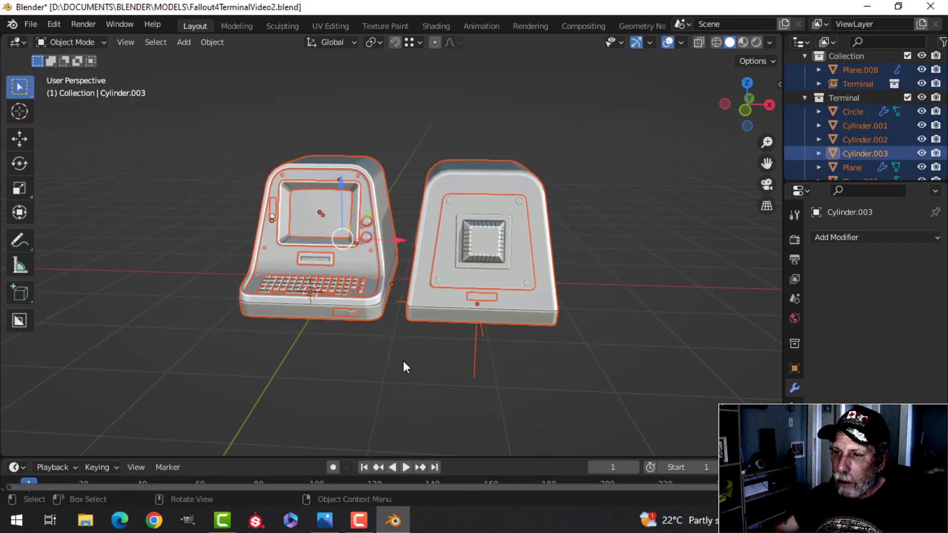
{"action": "left_click", "coordinate": [442, 319]}
{"action": "key", "text": "h"}
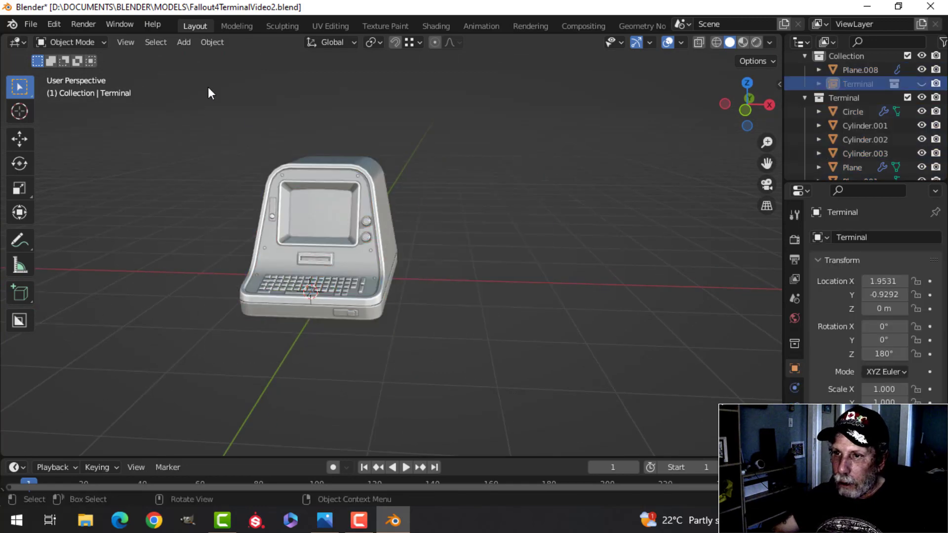
{"action": "left_click_drag", "start_coordinate": [208, 88], "coordinate": [502, 432]}
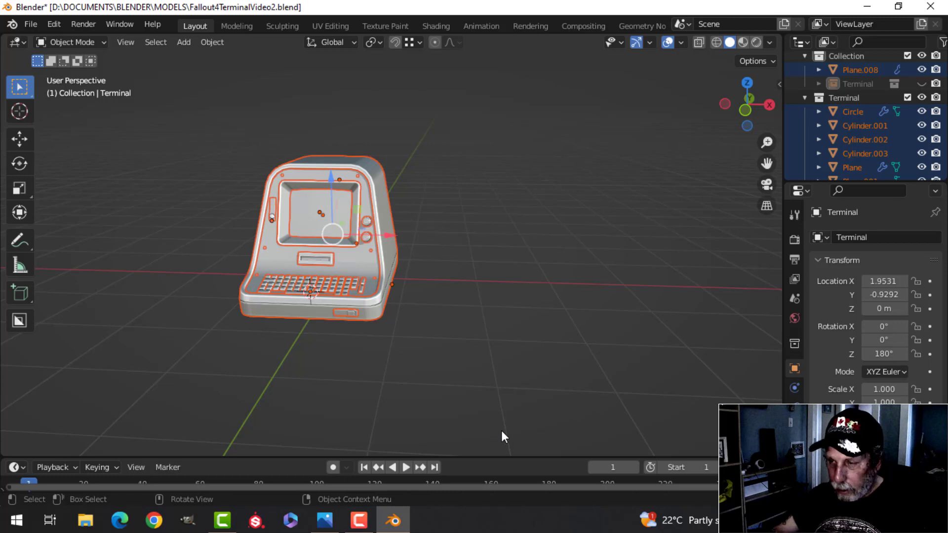
{"action": "key", "text": "m"}
{"action": "left_click", "coordinate": [501, 430]}
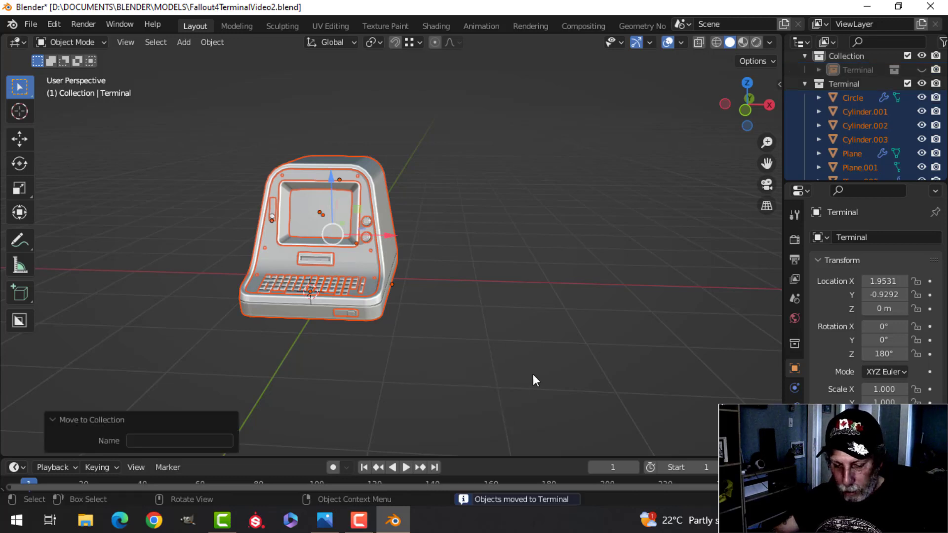
- Isolate the terminal parts briefly in local view, exit it, unhide the rear-facing instance, and deselect everything
{"action": "key", "text": "KP_Divide"}
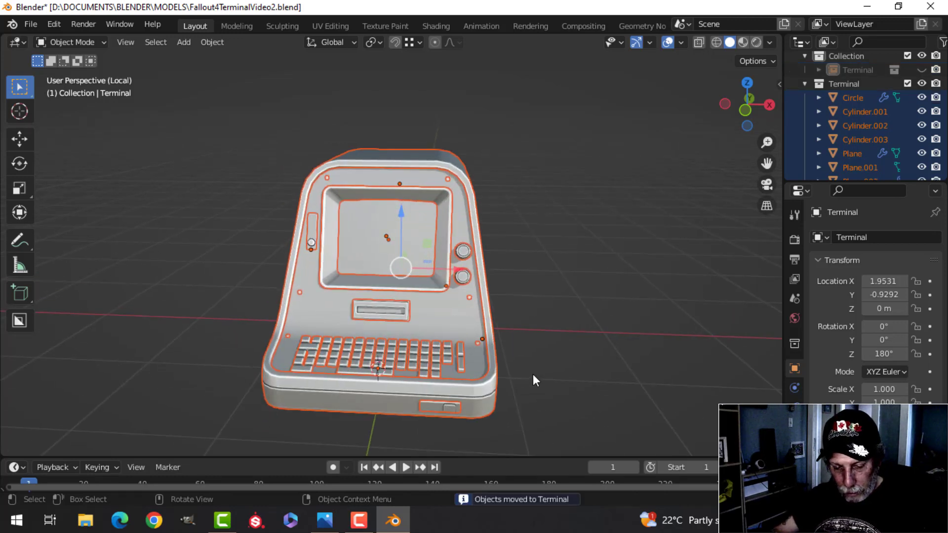
{"action": "key", "text": "KP_Divide"}
{"action": "key", "text": "alt+h"}
{"action": "key", "text": "alt+a"}
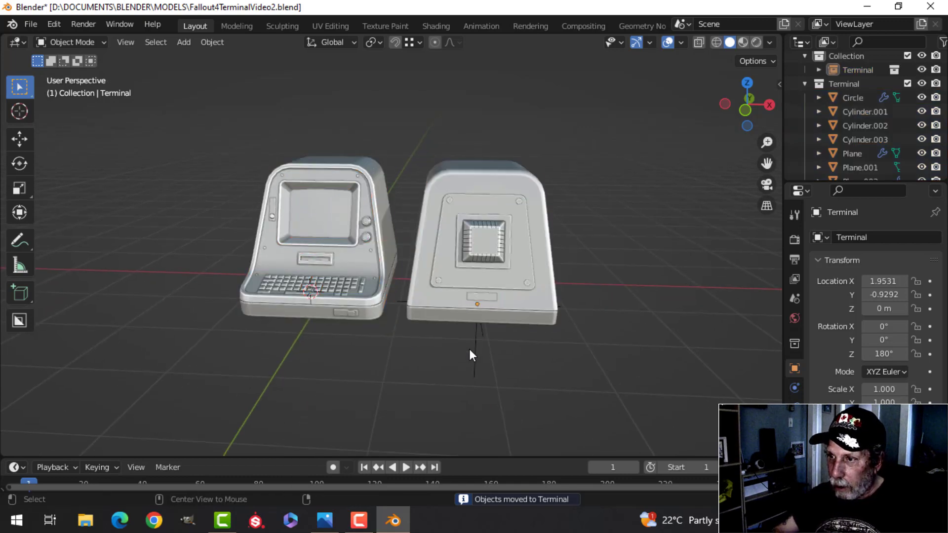
- Inspect the completed terminal and its rear-facing instance side by side, including a close view of the keyboard
{"action": "middle_click_drag", "start_coordinate": [472, 355], "coordinate": [324, 340]}
{"action": "scroll", "coordinate": [422, 351], "scroll_direction": "up", "scroll_amount": 4}
{"action": "scroll", "coordinate": [214, 340], "scroll_direction": "down", "scroll_amount": 1}
{"action": "scroll", "coordinate": [325, 341], "scroll_direction": "up", "scroll_amount": 2}
{"action": "scroll", "coordinate": [325, 340], "scroll_direction": "down", "scroll_amount": 2}
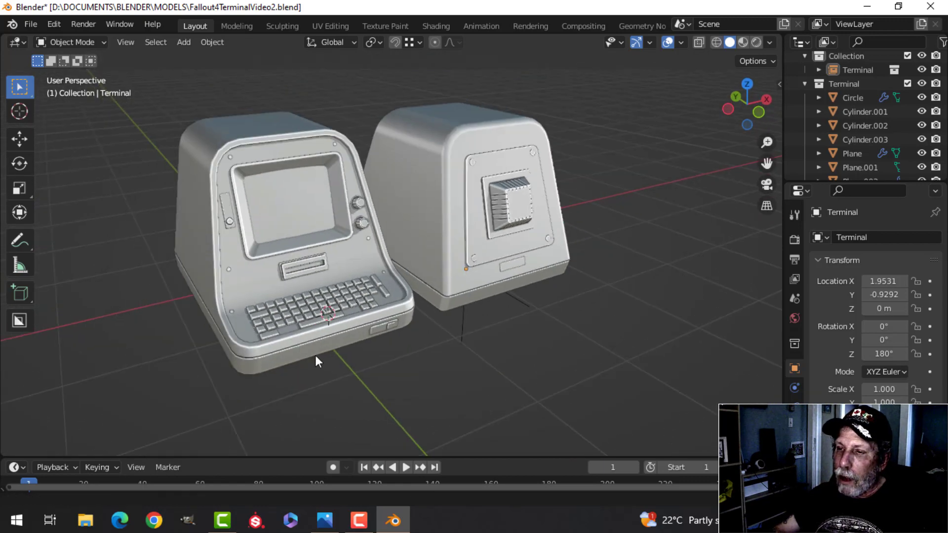
{"action": "scroll", "coordinate": [348, 339], "scroll_direction": "up", "scroll_amount": 1}
{"action": "scroll", "coordinate": [390, 334], "scroll_direction": "up", "scroll_amount": 1}
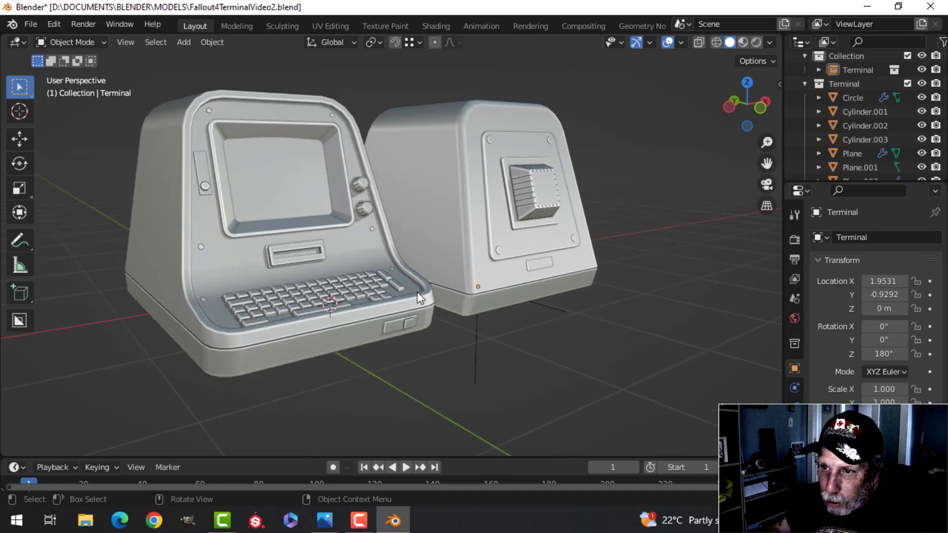
{"action": "mouse_move", "coordinate": [417, 292]}
{"action": "middle_mouse_down"}
{"action": "mouse_move", "coordinate": [417, 270]}
{"action": "mouse_move", "coordinate": [407, 286]}
{"action": "mouse_move", "coordinate": [421, 299]}
{"action": "middle_mouse_up"}
{"action": "scroll", "coordinate": [405, 289], "scroll_direction": "up", "scroll_amount": 3}
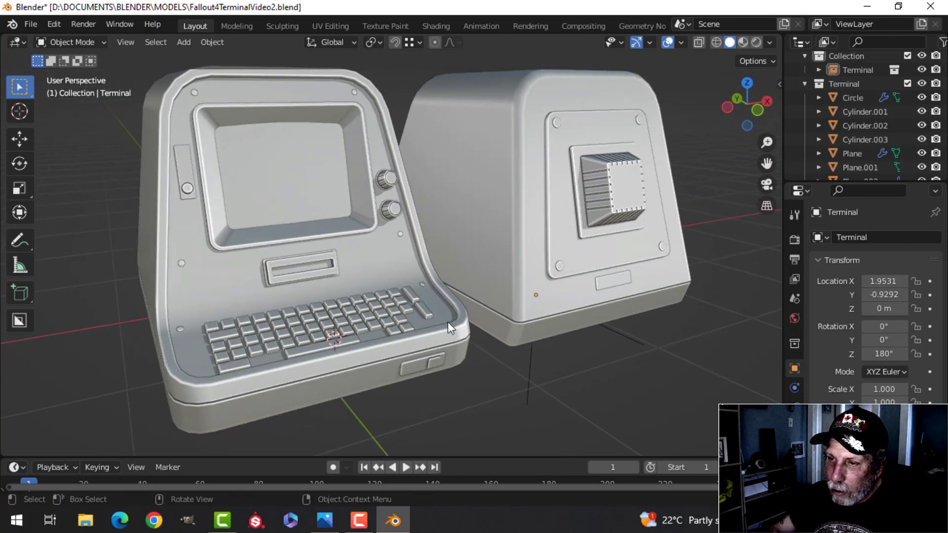
{"action": "mouse_move", "coordinate": [387, 322]}
{"action": "middle_mouse_down"}
{"action": "mouse_move", "coordinate": [372, 323]}
{"action": "mouse_move", "coordinate": [375, 334]}
{"action": "middle_mouse_up"}
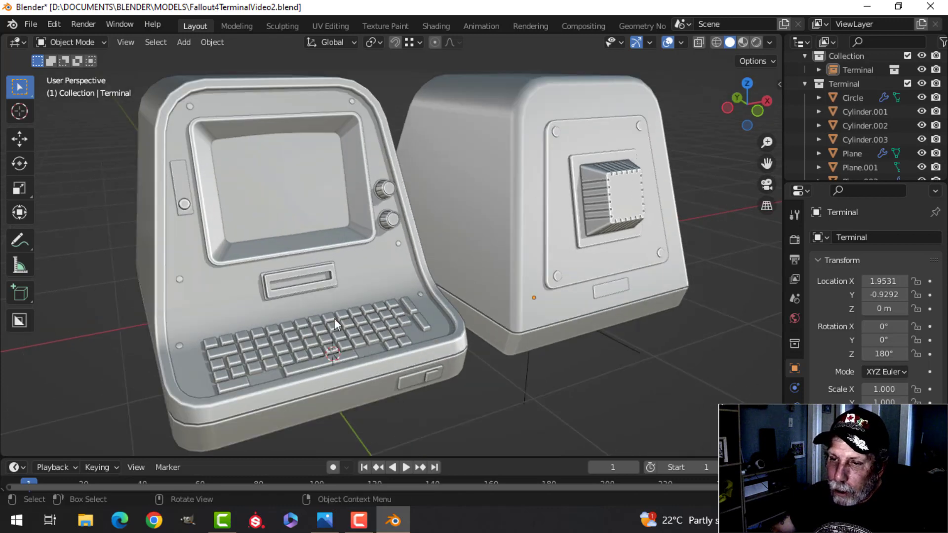
{"action": "middle_click_drag", "start_coordinate": [284, 335], "coordinate": [326, 316]}
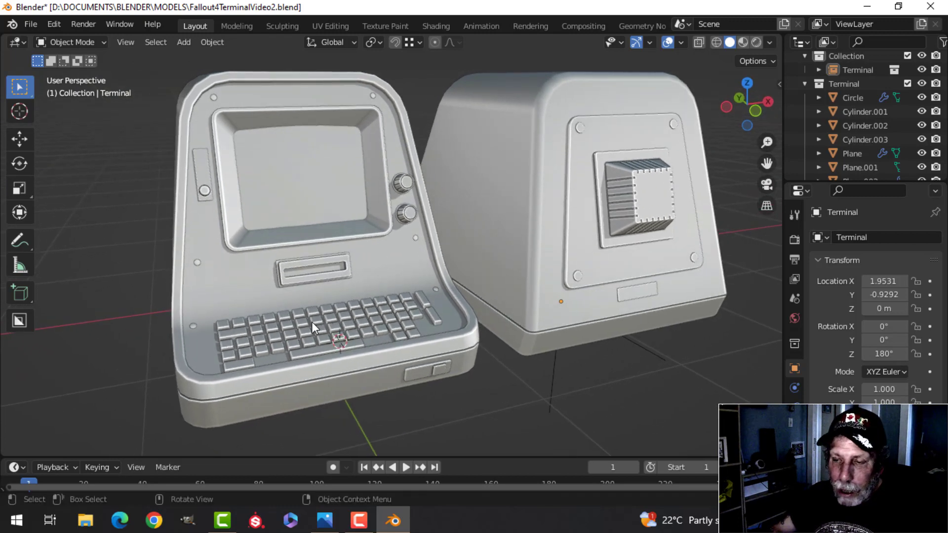
{"action": "scroll", "coordinate": [312, 322], "scroll_direction": "up", "scroll_amount": 2}
{"action": "middle_click_drag", "start_coordinate": [269, 353], "coordinate": [318, 330], "text": "shift"}
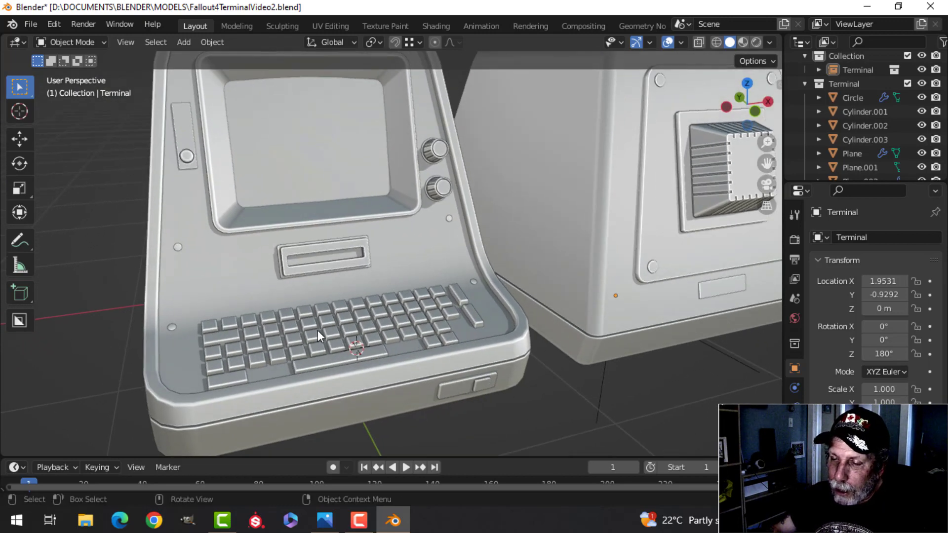
{"action": "left_click", "coordinate": [318, 331]}
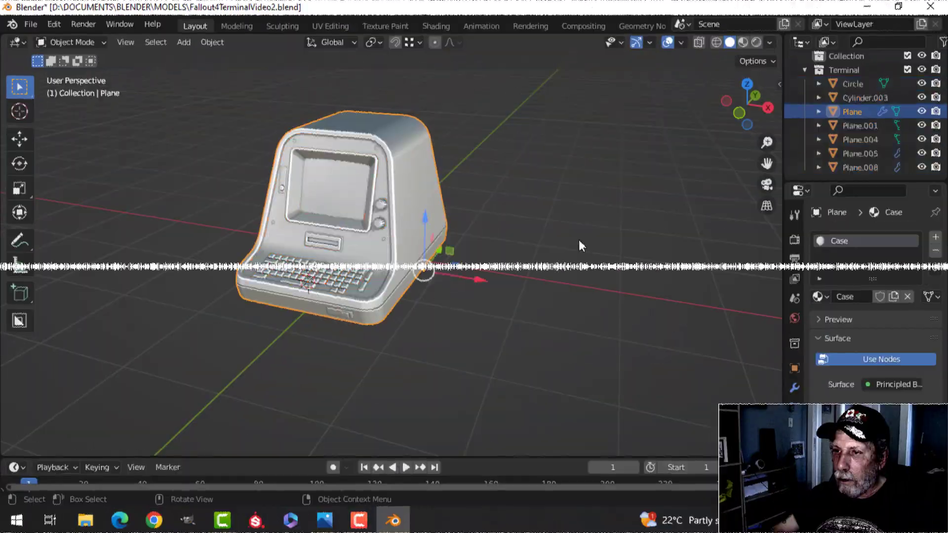
- Select all geometry of the terminal's parts in Edit Mode and merge the vertices by a distance of 0.0001 m
{"action": "key", "text": "Tab"}
{"action": "key", "text": "a"}
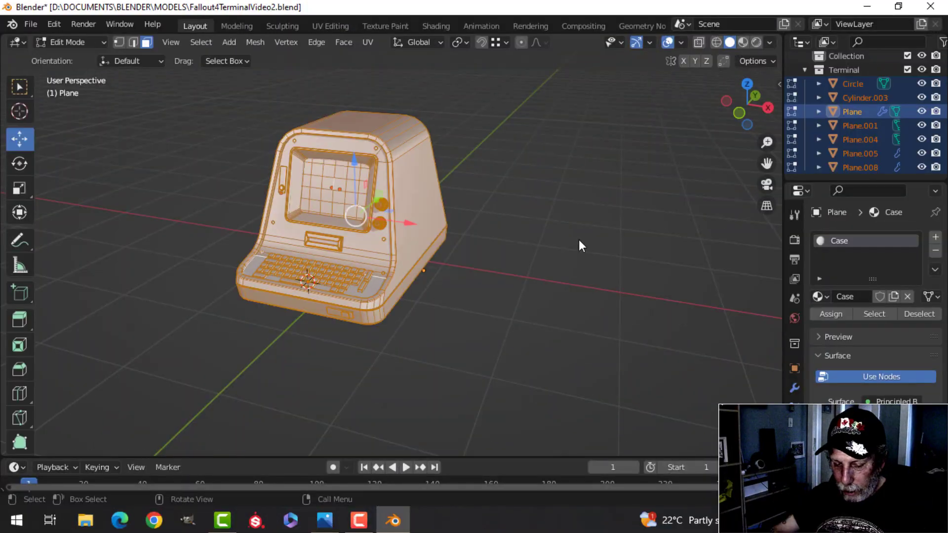
{"action": "key", "text": "m"}
{"action": "left_click", "coordinate": [579, 239]}
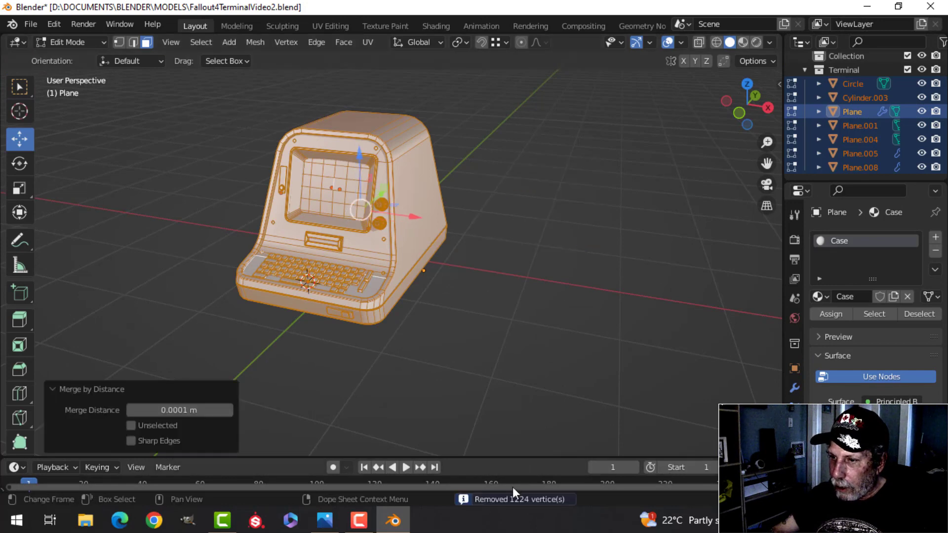
- Return to Object Mode and deselect all the terminal parts
{"action": "left_click", "coordinate": [537, 398]}
{"action": "key", "text": "Tab"}
{"action": "left_click", "coordinate": [470, 293]}
- Examine the shading of the keyboard keys up close from both sides
{"action": "middle_click_drag", "start_coordinate": [427, 276], "coordinate": [543, 270]}
{"action": "scroll", "coordinate": [470, 279], "scroll_direction": "up", "scroll_amount": 2}
{"action": "middle_click_drag", "start_coordinate": [470, 278], "coordinate": [363, 290]}
{"action": "scroll", "coordinate": [363, 291], "scroll_direction": "up", "scroll_amount": 4}
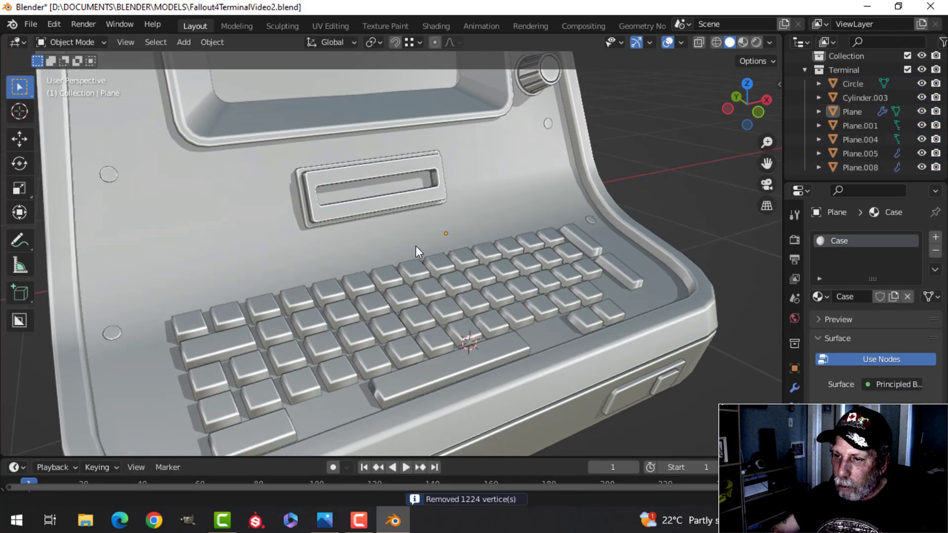
{"action": "middle_click_drag", "start_coordinate": [416, 246], "coordinate": [323, 278]}
{"action": "scroll", "coordinate": [325, 279], "scroll_direction": "up", "scroll_amount": 3}
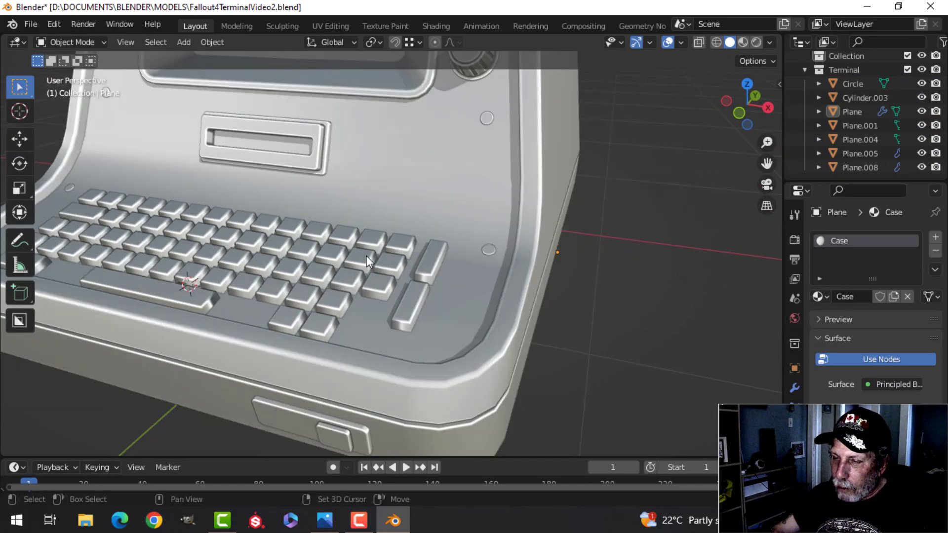
{"action": "middle_click_drag", "start_coordinate": [366, 256], "coordinate": [363, 267], "text": "shift"}
{"action": "middle_click_drag", "start_coordinate": [363, 267], "coordinate": [349, 233]}
{"action": "scroll", "coordinate": [375, 261], "scroll_direction": "up", "scroll_amount": 3}
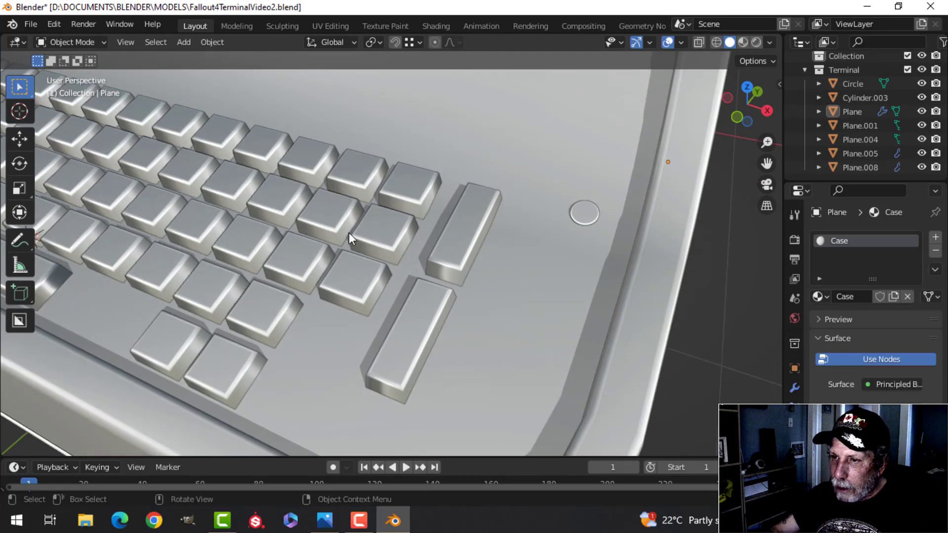
- Select the keyboard keys and disable the viewport display of their Weighted Normal modifier
{"action": "left_click", "coordinate": [348, 233]}
{"action": "left_click", "coordinate": [795, 388]}
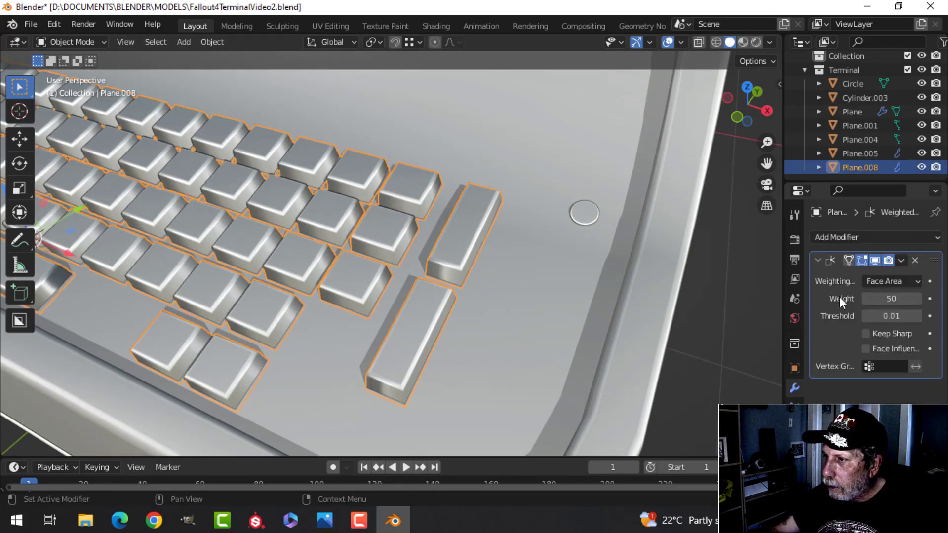
{"action": "left_click", "coordinate": [794, 467]}
{"action": "scroll", "coordinate": [840, 434], "scroll_direction": "down", "scroll_amount": 3}
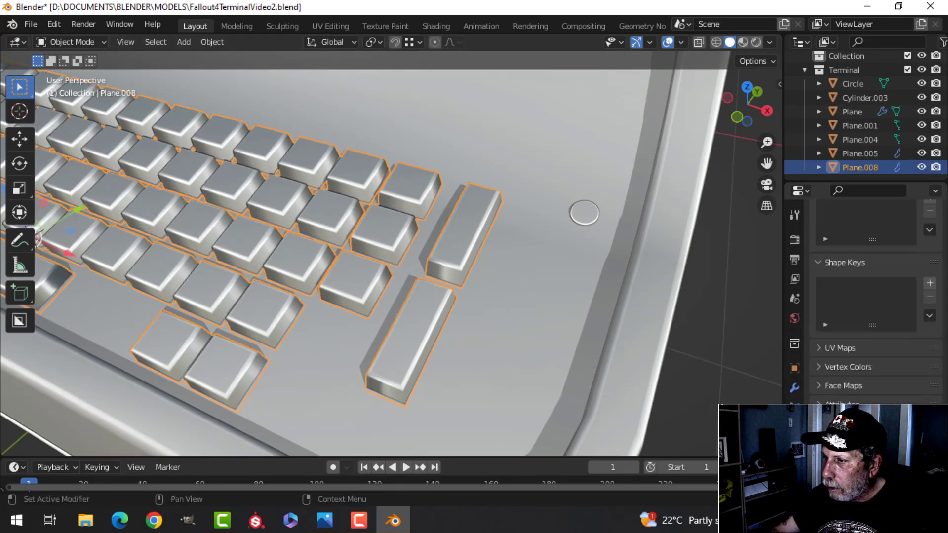
{"action": "scroll", "coordinate": [830, 318], "scroll_direction": "up", "scroll_amount": 4}
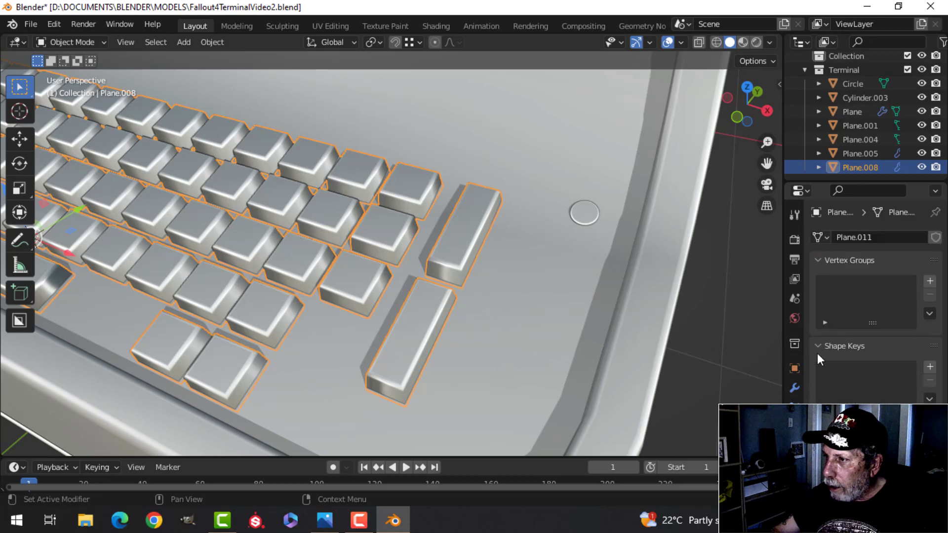
{"action": "left_click", "coordinate": [795, 388]}
{"action": "left_click", "coordinate": [875, 260]}
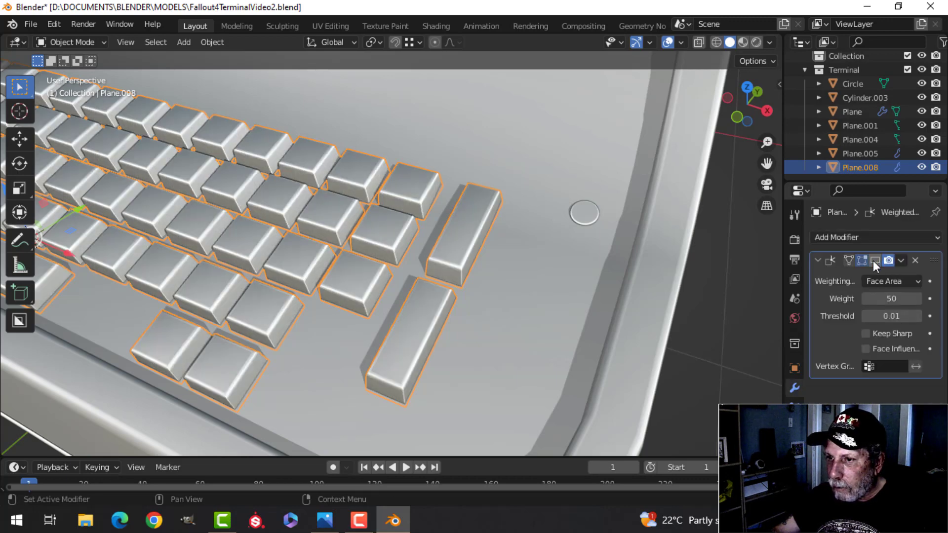
- Deselect the keyboard keys and remove their Weighted Normal modifier, checking their mesh data settings
{"action": "key", "text": "alt+a"}
{"action": "middle_click_drag", "start_coordinate": [242, 297], "coordinate": [354, 293]}
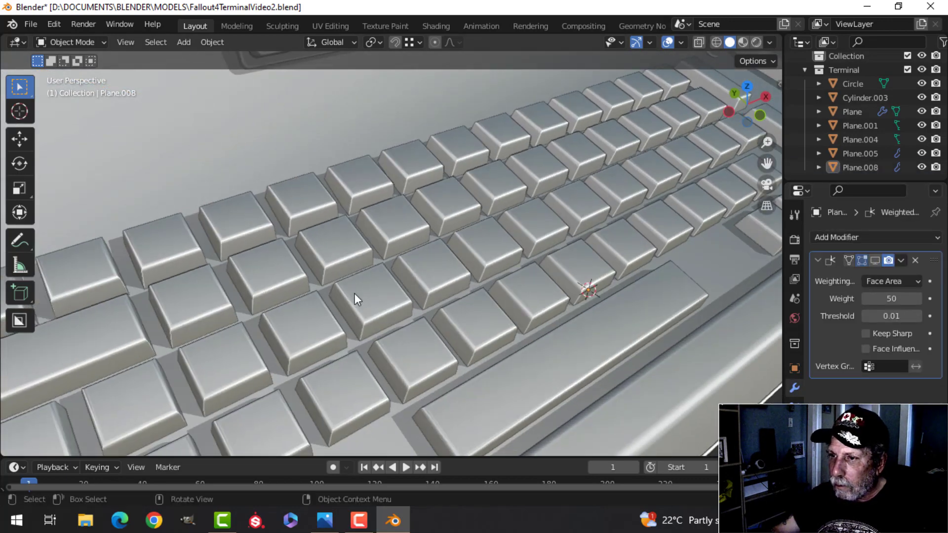
{"action": "scroll", "coordinate": [360, 298], "scroll_direction": "down", "scroll_amount": 4}
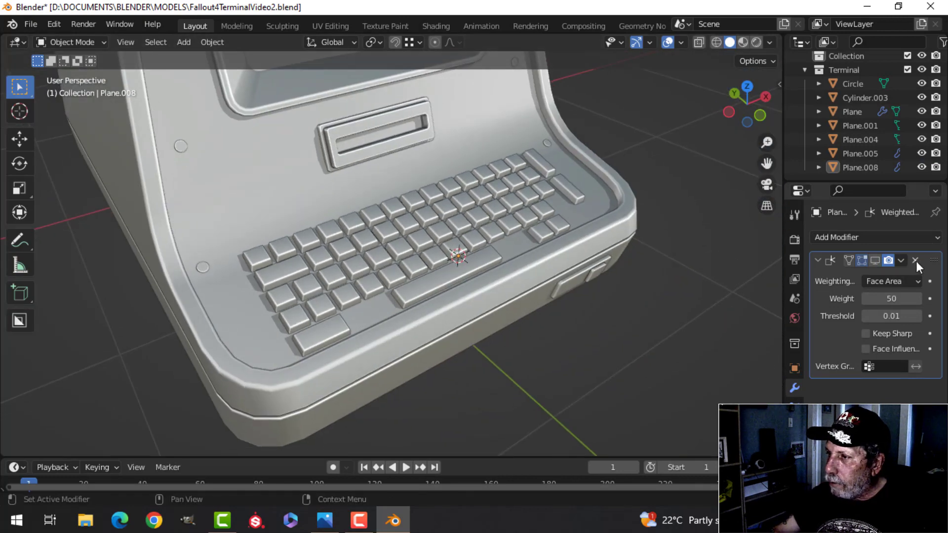
{"action": "left_click", "coordinate": [915, 260]}
{"action": "left_click", "coordinate": [795, 466]}
{"action": "scroll", "coordinate": [820, 444], "scroll_direction": "down", "scroll_amount": 2}
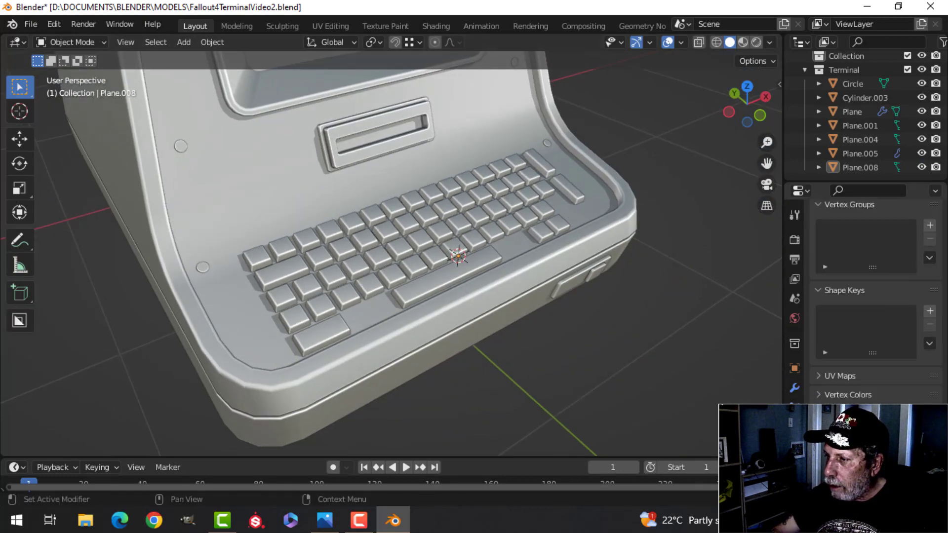
{"action": "left_click", "coordinate": [871, 468]}
- Inspect the disk slot's mesh briefly in Edit Mode, return to Object Mode, and deselect everything
{"action": "mouse_move", "coordinate": [337, 332]}
{"action": "middle_mouse_down"}
{"action": "mouse_move", "coordinate": [438, 307]}
{"action": "mouse_move", "coordinate": [383, 303]}
{"action": "middle_mouse_up"}
{"action": "scroll", "coordinate": [351, 326], "scroll_direction": "down", "scroll_amount": 3}
{"action": "scroll", "coordinate": [385, 304], "scroll_direction": "up", "scroll_amount": 5}
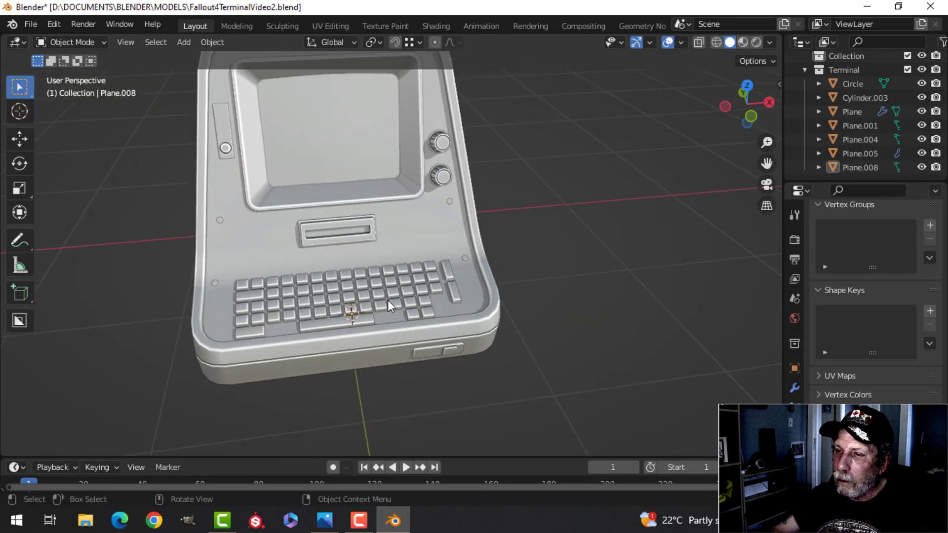
{"action": "left_click", "coordinate": [328, 204]}
{"action": "scroll", "coordinate": [319, 217], "scroll_direction": "up", "scroll_amount": 3}
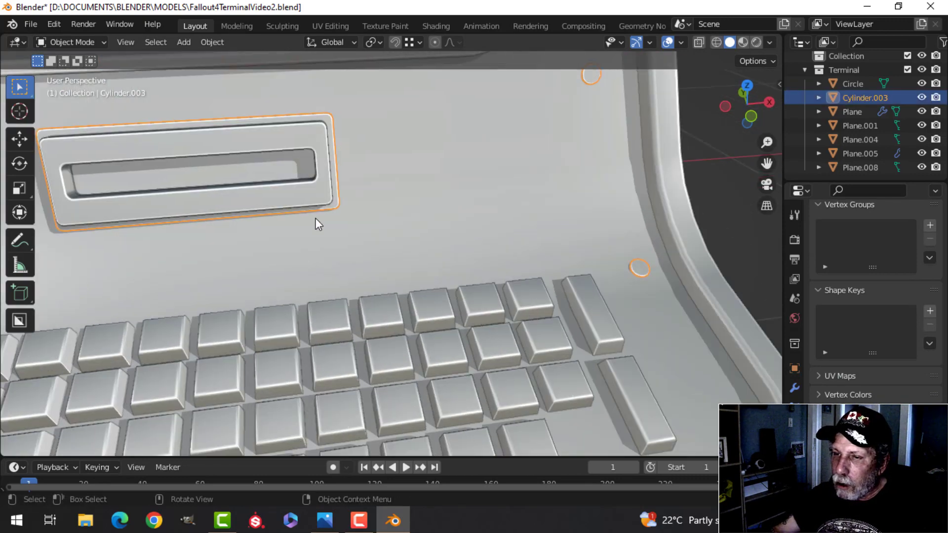
{"action": "middle_click_drag", "start_coordinate": [315, 218], "coordinate": [319, 293]}
{"action": "key", "text": "Tab"}
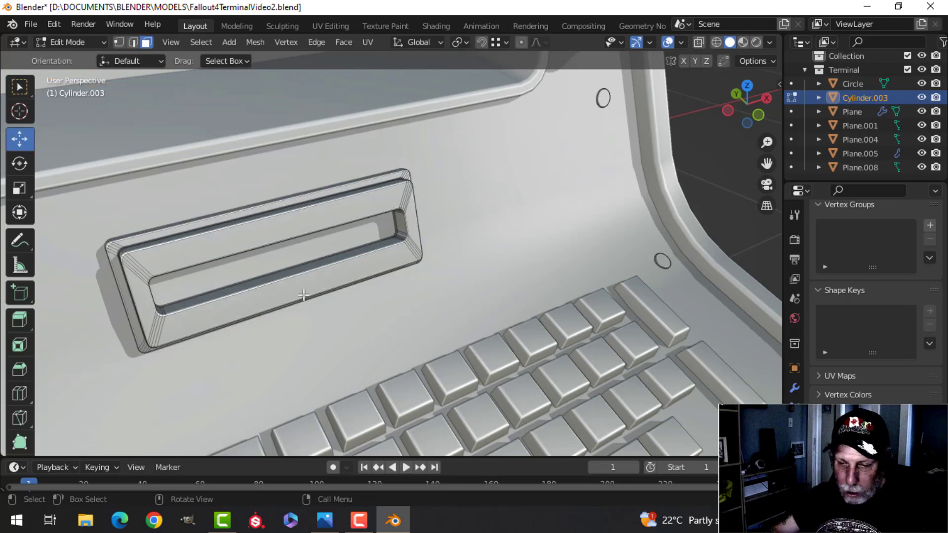
{"action": "left_click", "coordinate": [298, 264]}
{"action": "key", "text": "alt+a"}
{"action": "key", "text": "Tab"}
{"action": "scroll", "coordinate": [348, 291], "scroll_direction": "down", "scroll_amount": 6}
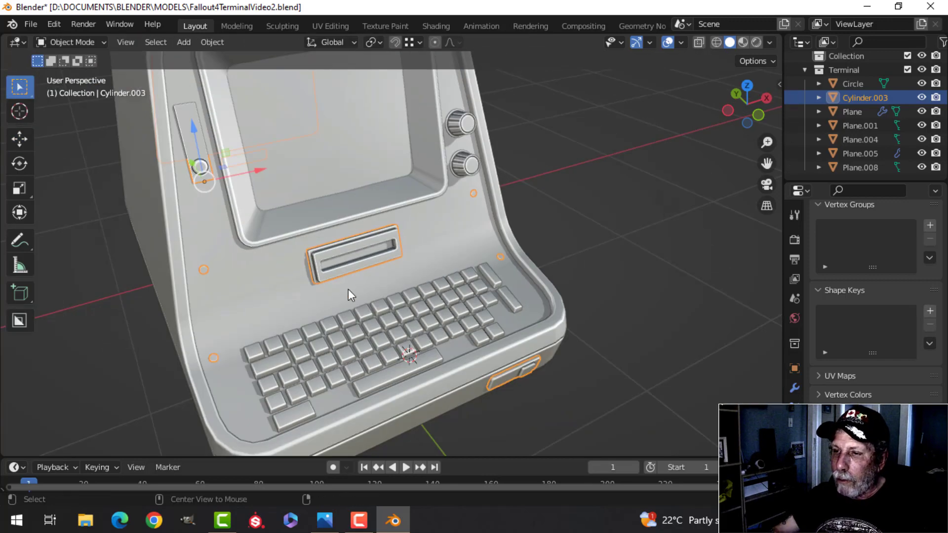
{"action": "key", "text": "alt+a"}
{"action": "scroll", "coordinate": [292, 298], "scroll_direction": "down", "scroll_amount": 4}
{"action": "middle_click_drag", "start_coordinate": [342, 304], "coordinate": [572, 236]}
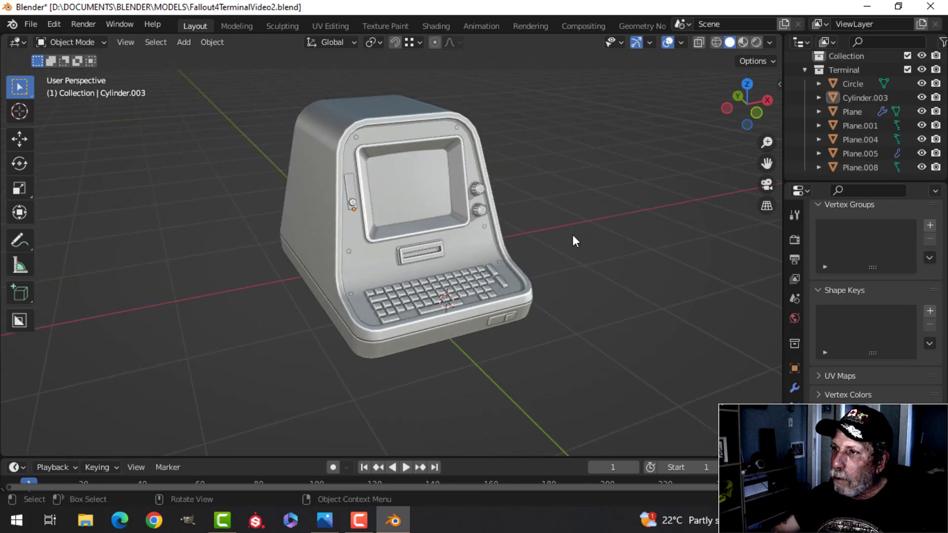
- Turn on the Statistics overlay in the viewport
{"action": "left_click", "coordinate": [681, 42]}
{"action": "left_click", "coordinate": [610, 155]}
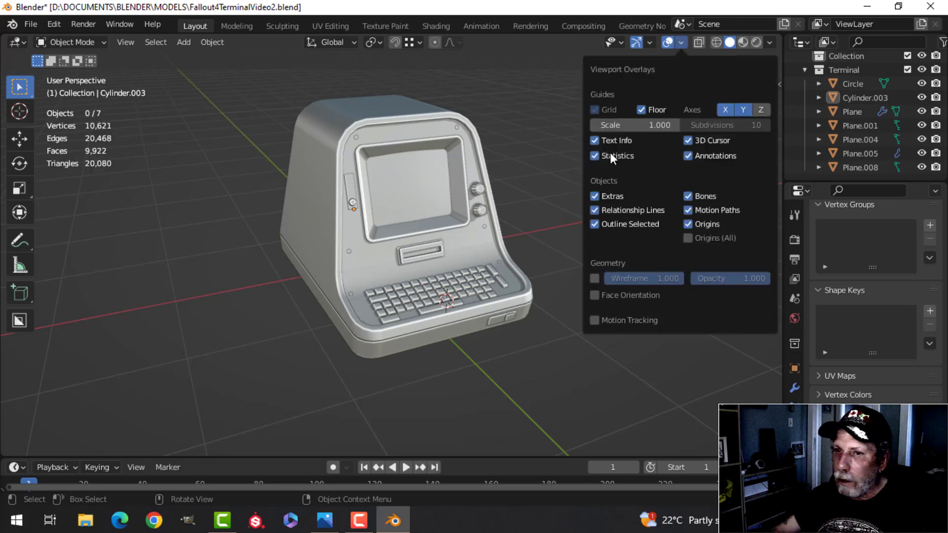
{"action": "middle_click_drag", "start_coordinate": [499, 217], "coordinate": [398, 249]}
{"action": "scroll", "coordinate": [411, 228], "scroll_direction": "up", "scroll_amount": 3}
{"action": "scroll", "coordinate": [417, 269], "scroll_direction": "down", "scroll_amount": 1}
{"action": "scroll", "coordinate": [396, 244], "scroll_direction": "up", "scroll_amount": 2}
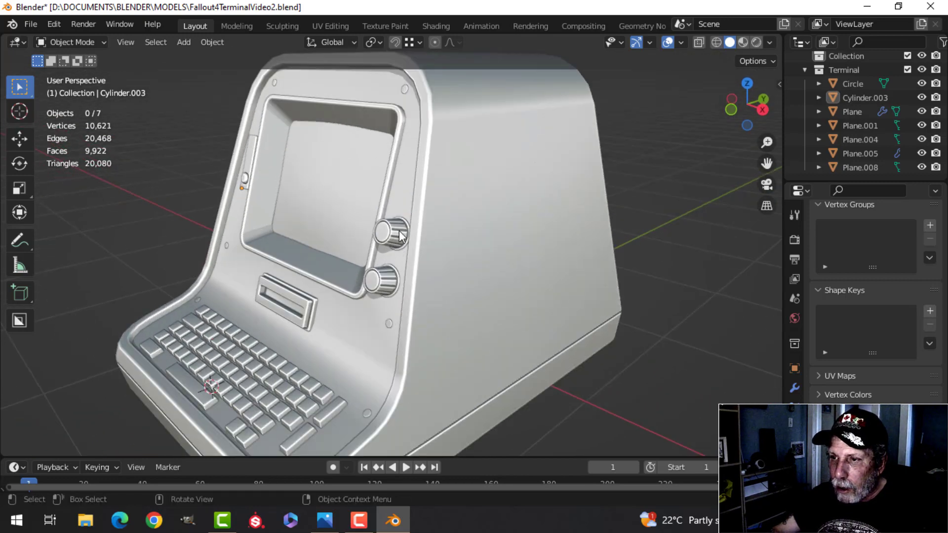
{"action": "scroll", "coordinate": [357, 321], "scroll_direction": "down", "scroll_amount": 2}
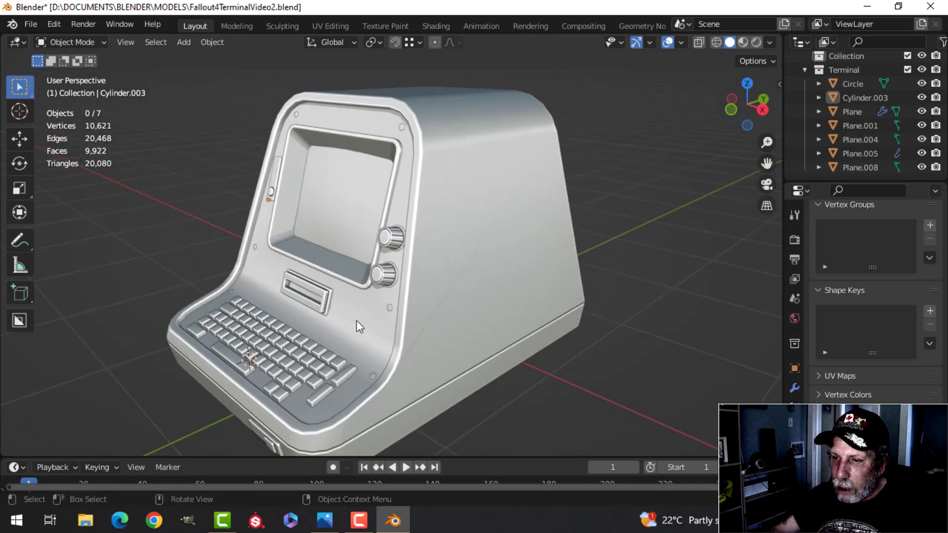
- Examine the terminal's knobs, disk slot, keyboard and base up close from the front corner
{"action": "middle_click_drag", "start_coordinate": [357, 321], "coordinate": [391, 292], "text": "shift"}
{"action": "scroll", "coordinate": [391, 293], "scroll_direction": "up", "scroll_amount": 3}
{"action": "scroll", "coordinate": [348, 274], "scroll_direction": "down", "scroll_amount": 2}
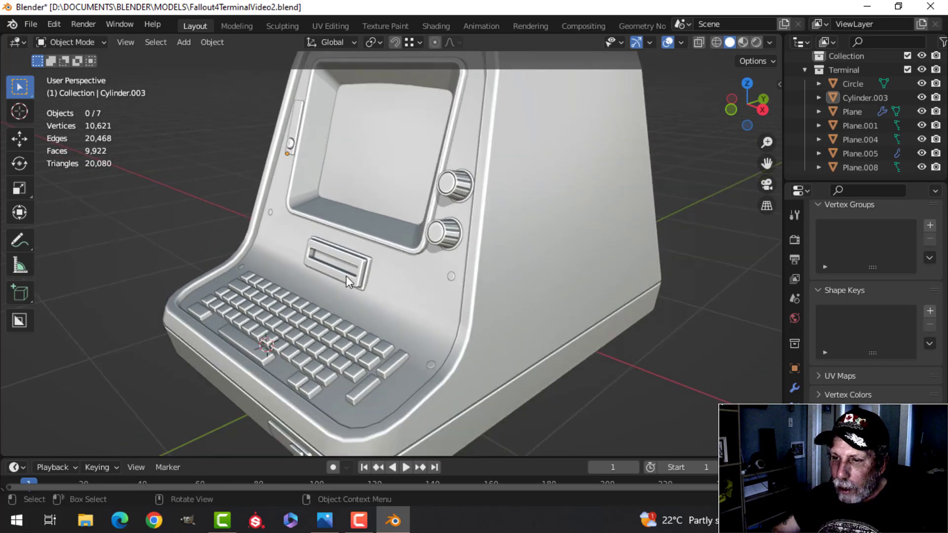
{"action": "middle_click_drag", "start_coordinate": [353, 345], "coordinate": [368, 281], "text": "shift"}
{"action": "scroll", "coordinate": [365, 300], "scroll_direction": "up", "scroll_amount": 3}
{"action": "scroll", "coordinate": [380, 335], "scroll_direction": "down", "scroll_amount": 2}
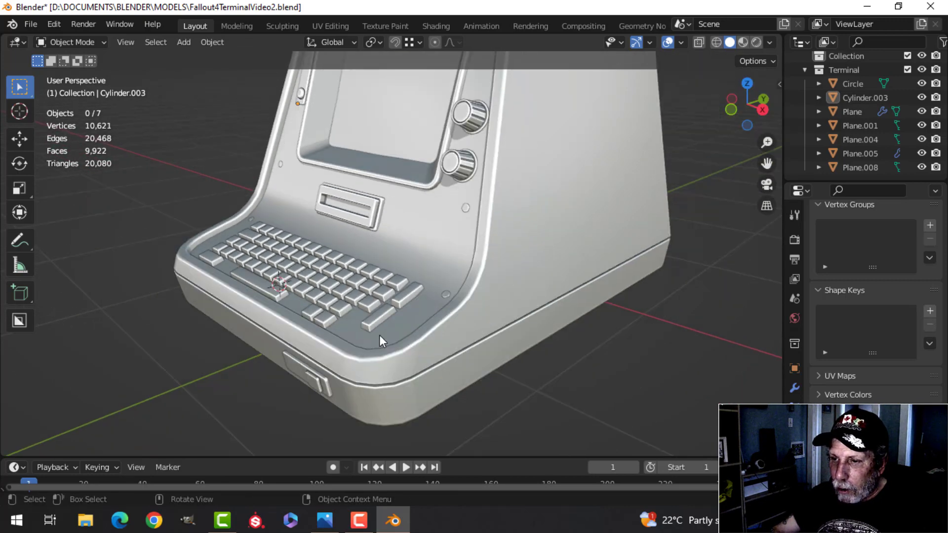
{"action": "middle_click_drag", "start_coordinate": [380, 334], "coordinate": [491, 245], "text": "shift"}
{"action": "scroll", "coordinate": [364, 309], "scroll_direction": "up", "scroll_amount": 3}
- Turn off the Shadow option in the viewport shading and leave the terminal case deselected
{"action": "left_click", "coordinate": [520, 260]}
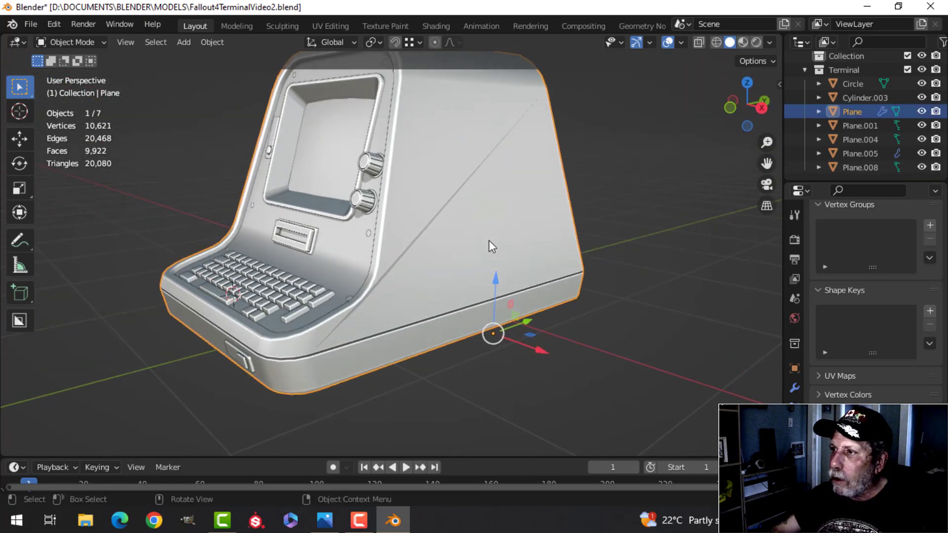
{"action": "left_click", "coordinate": [771, 41]}
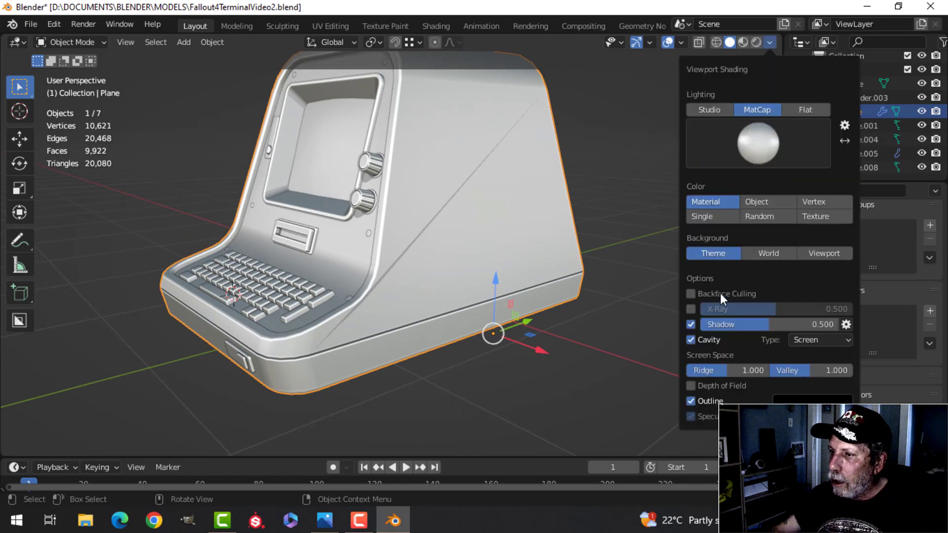
{"action": "left_click", "coordinate": [691, 323]}
{"action": "left_click", "coordinate": [635, 319]}
{"action": "mouse_move", "coordinate": [635, 319]}
{"action": "middle_mouse_down"}
{"action": "mouse_move", "coordinate": [490, 278]}
{"action": "mouse_move", "coordinate": [545, 277]}
{"action": "mouse_move", "coordinate": [517, 290]}
{"action": "mouse_move", "coordinate": [558, 279]}
{"action": "mouse_move", "coordinate": [494, 289]}
{"action": "mouse_move", "coordinate": [461, 266]}
{"action": "mouse_move", "coordinate": [359, 261]}
{"action": "mouse_move", "coordinate": [372, 182]}
{"action": "mouse_move", "coordinate": [484, 192]}
{"action": "mouse_move", "coordinate": [513, 270]}
{"action": "mouse_move", "coordinate": [574, 266]}
{"action": "mouse_move", "coordinate": [449, 273]}
{"action": "mouse_move", "coordinate": [486, 304]}
{"action": "mouse_move", "coordinate": [527, 284]}
{"action": "mouse_move", "coordinate": [312, 272]}
{"action": "mouse_move", "coordinate": [290, 286]}
{"action": "middle_mouse_up"}
{"action": "middle_click_drag", "start_coordinate": [415, 269], "coordinate": [657, 180]}
{"action": "scroll", "coordinate": [521, 269], "scroll_direction": "up", "scroll_amount": 3}
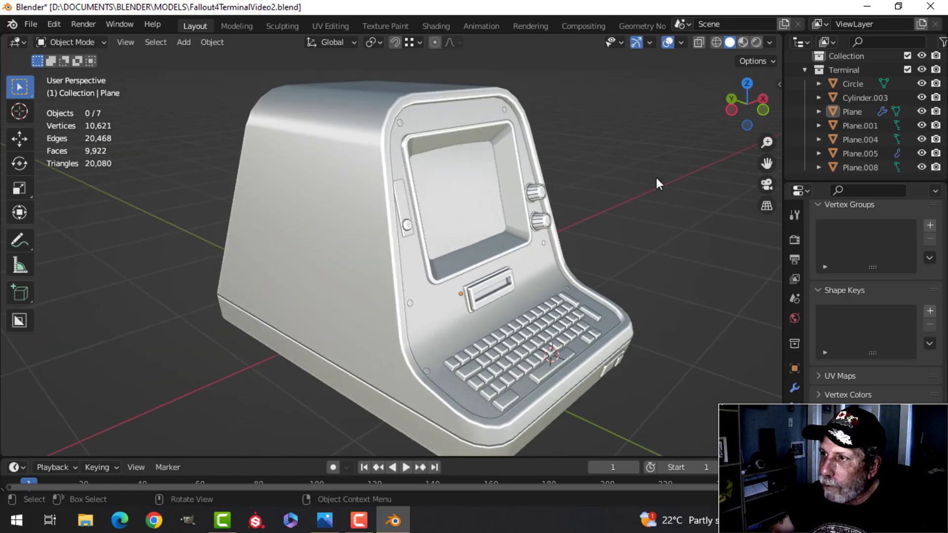
- Check the terminal's face normals with the Face Orientation overlay and turn the overlay off again
{"action": "left_click", "coordinate": [682, 42]}
{"action": "left_click", "coordinate": [635, 293]}
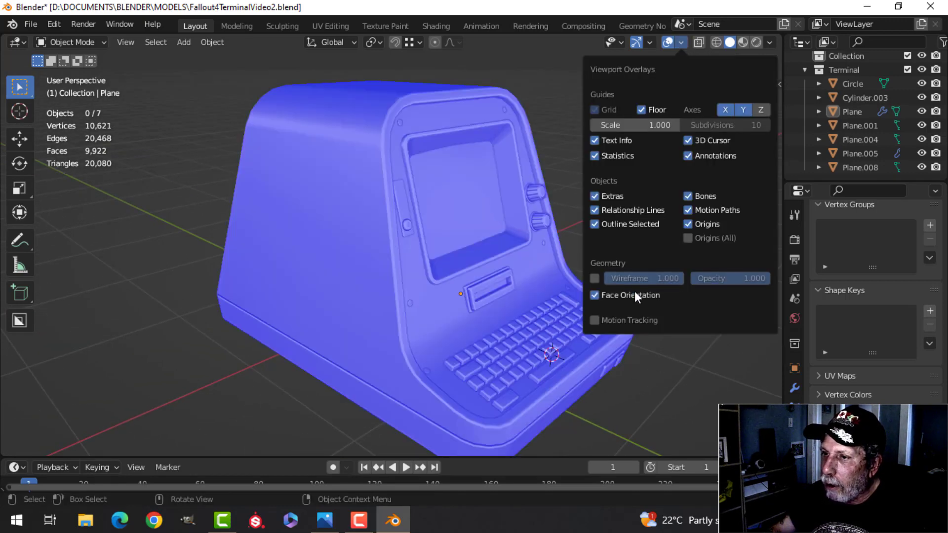
{"action": "middle_click_drag", "start_coordinate": [186, 247], "coordinate": [110, 243]}
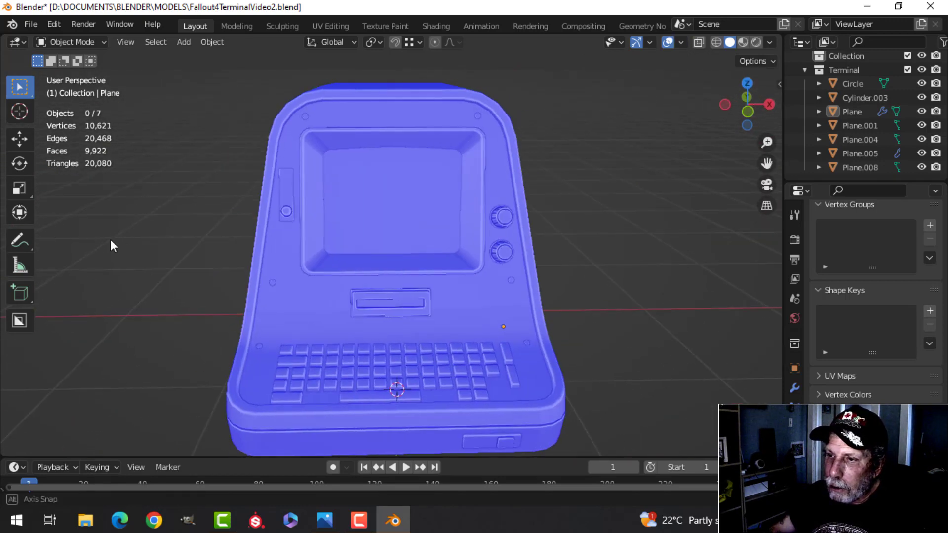
{"action": "scroll", "coordinate": [372, 271], "scroll_direction": "down", "scroll_amount": 3}
{"action": "middle_click_drag", "start_coordinate": [372, 271], "coordinate": [513, 237]}
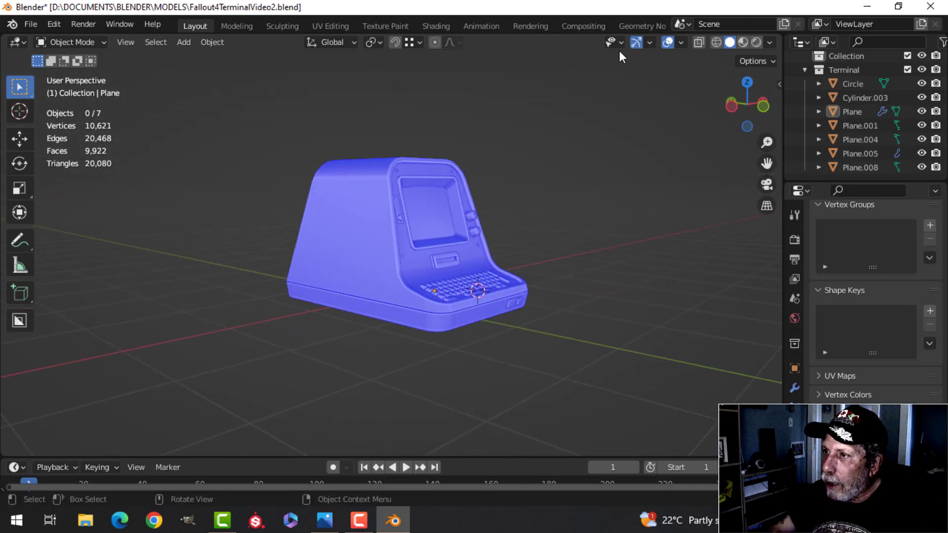
{"action": "left_click", "coordinate": [682, 43]}
{"action": "left_click", "coordinate": [634, 293]}
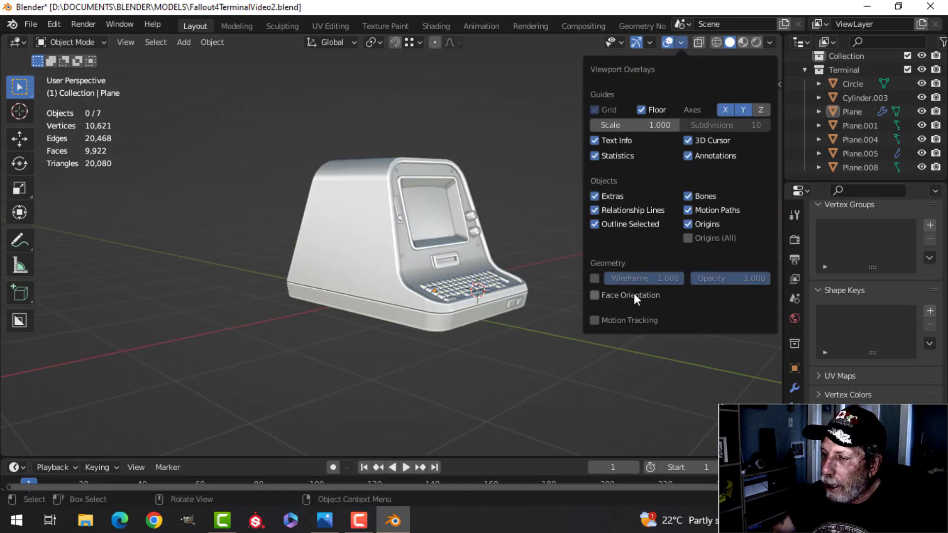
- Examine the finished terminal from the front and side at different distances
{"action": "middle_click_drag", "start_coordinate": [476, 180], "coordinate": [395, 233]}
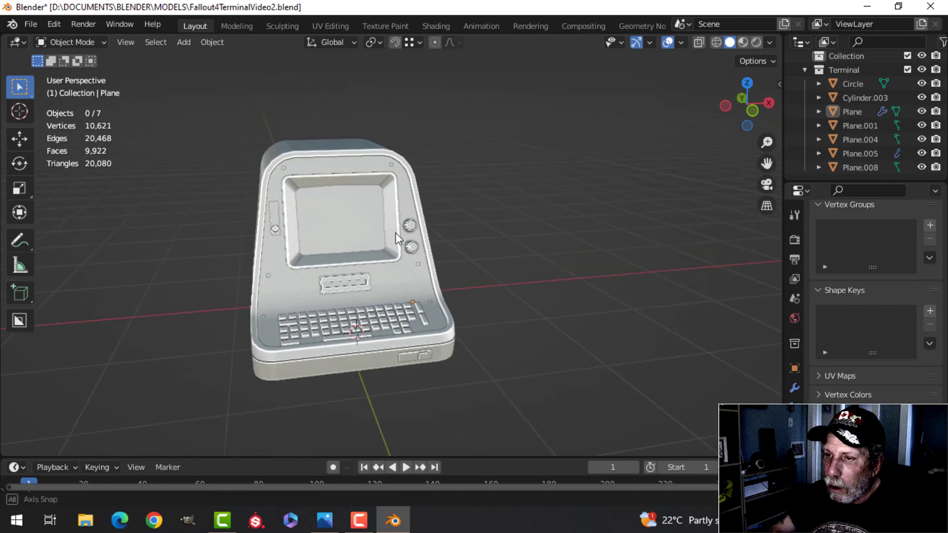
{"action": "scroll", "coordinate": [394, 235], "scroll_direction": "up", "scroll_amount": 3}
{"action": "middle_click_drag", "start_coordinate": [488, 224], "coordinate": [416, 236]}
{"action": "scroll", "coordinate": [381, 238], "scroll_direction": "down", "scroll_amount": 1}
{"action": "scroll", "coordinate": [396, 245], "scroll_direction": "up", "scroll_amount": 2}
{"action": "scroll", "coordinate": [404, 220], "scroll_direction": "down", "scroll_amount": 1}
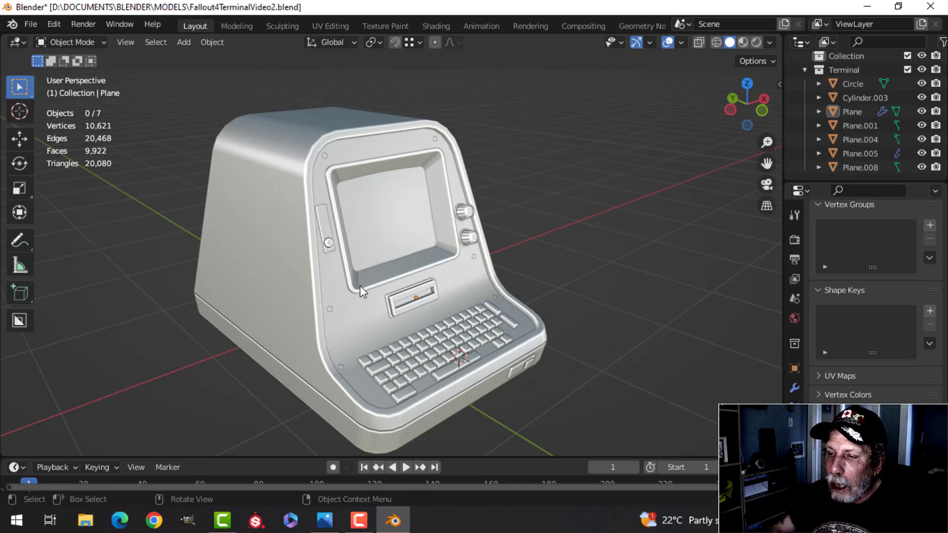
{"action": "mouse_move", "coordinate": [360, 285]}
{"action": "middle_mouse_down"}
{"action": "mouse_move", "coordinate": [375, 268]}
{"action": "mouse_move", "coordinate": [374, 205]}
{"action": "mouse_move", "coordinate": [383, 235]}
{"action": "mouse_move", "coordinate": [351, 301]}
{"action": "middle_mouse_up"}
{"action": "scroll", "coordinate": [357, 270], "scroll_direction": "up", "scroll_amount": 4}
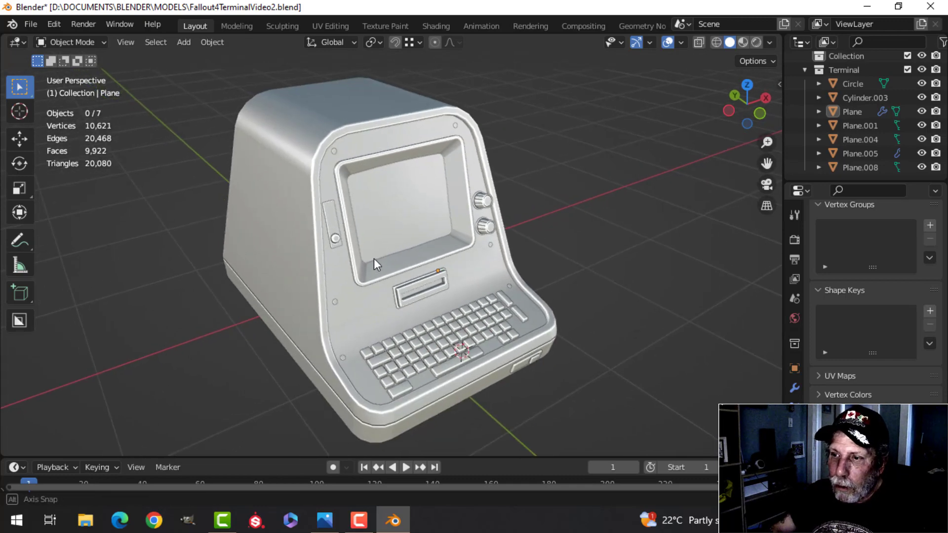
{"action": "middle_click_drag", "start_coordinate": [374, 259], "coordinate": [369, 259]}
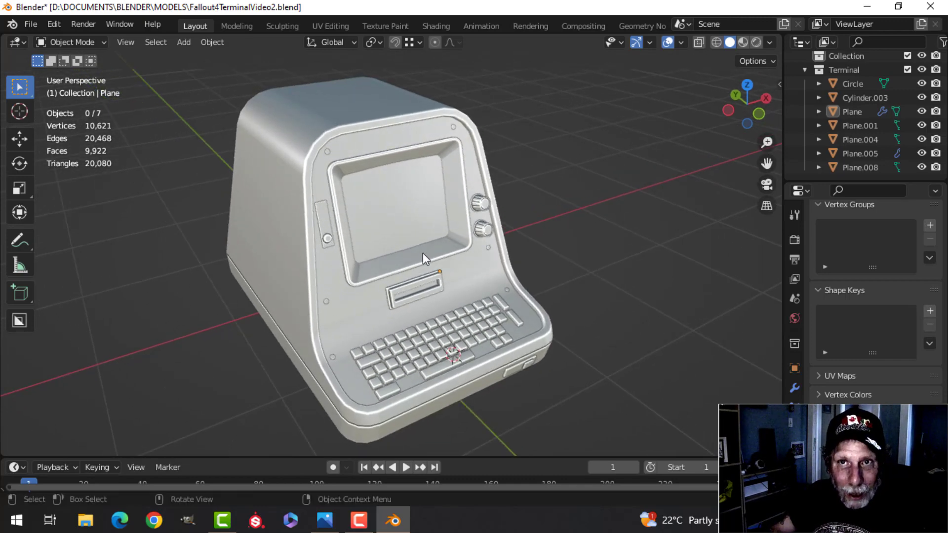